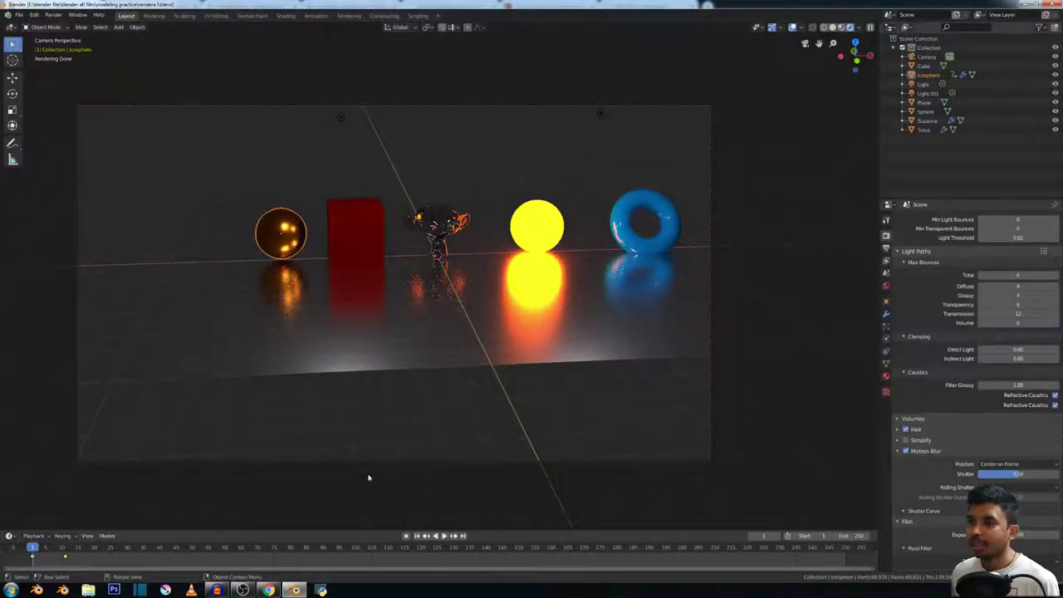
- Zoom the camera view, then switch to the browser's YouTube channel of Blender 2.8 tutorials
scroll(358, 332, "down", 1)
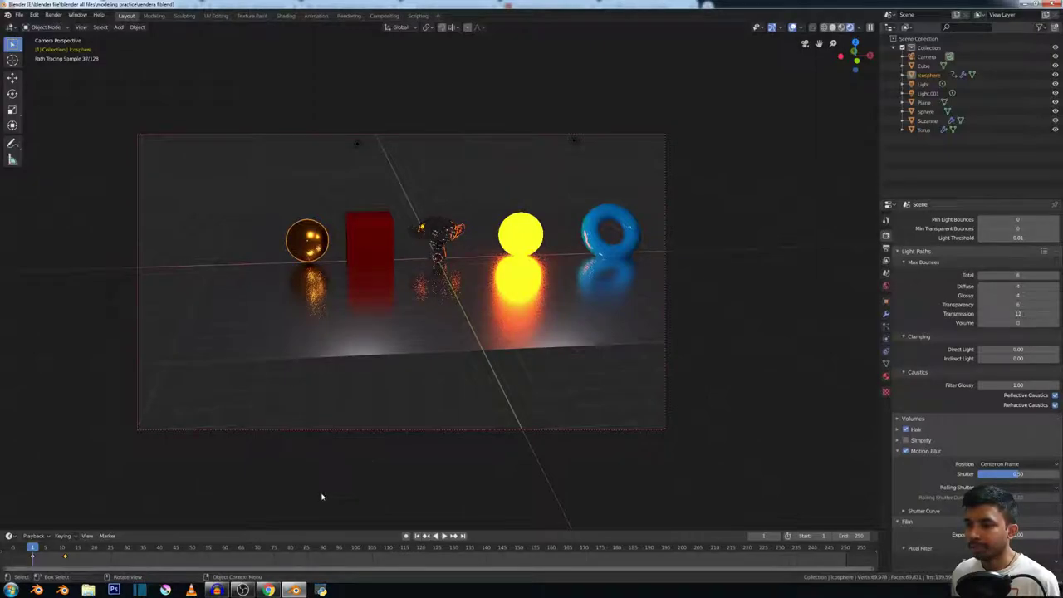
key("alt+Tab")
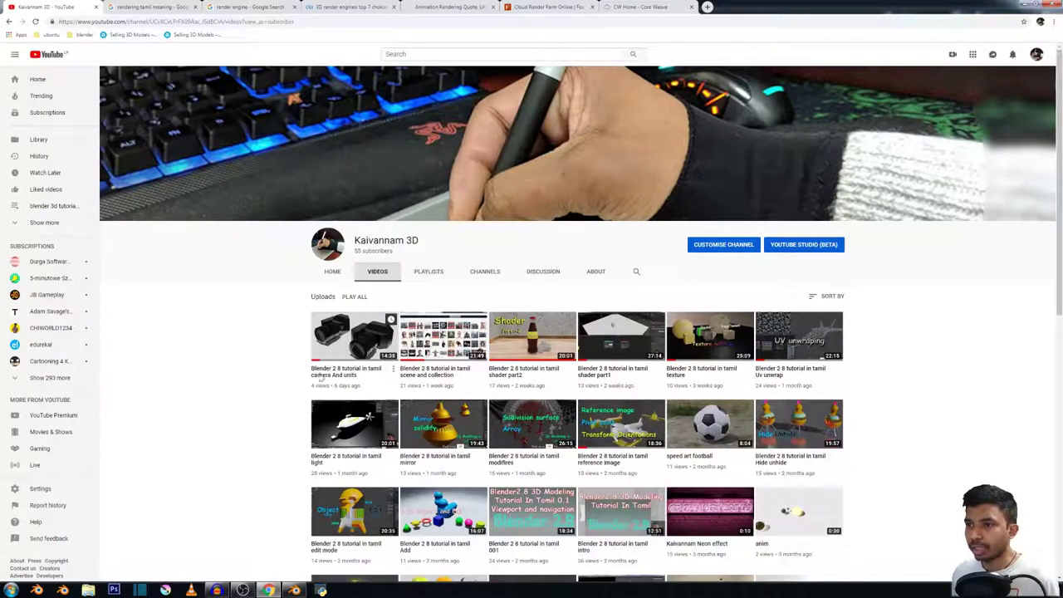
mouse_move(354, 349)
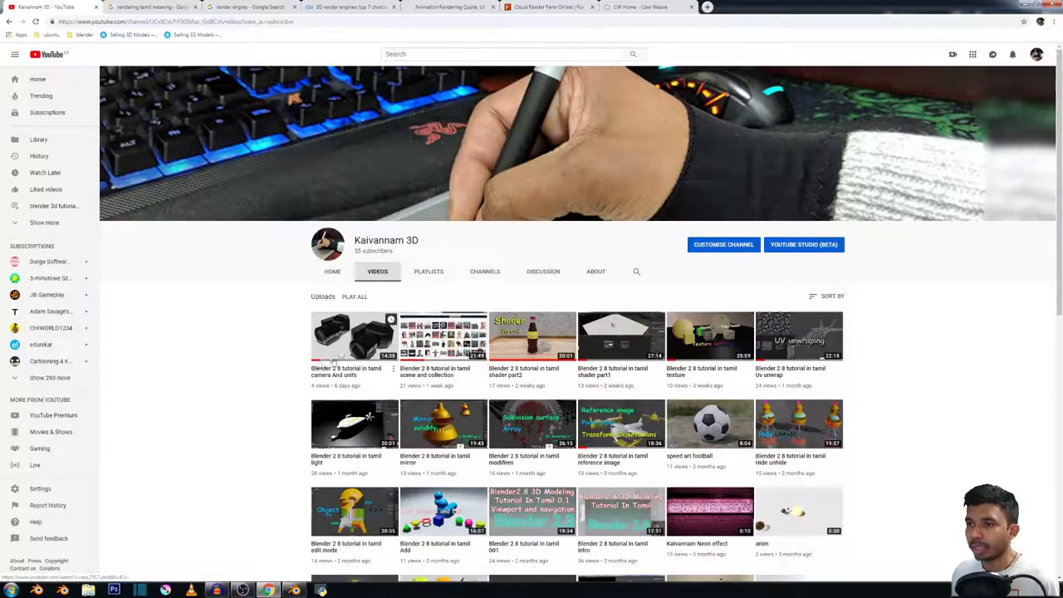
- Look up the Tamil meaning of 'rendering' in Google, then return to the Blender scene
scroll(529, 384, "down", 2)
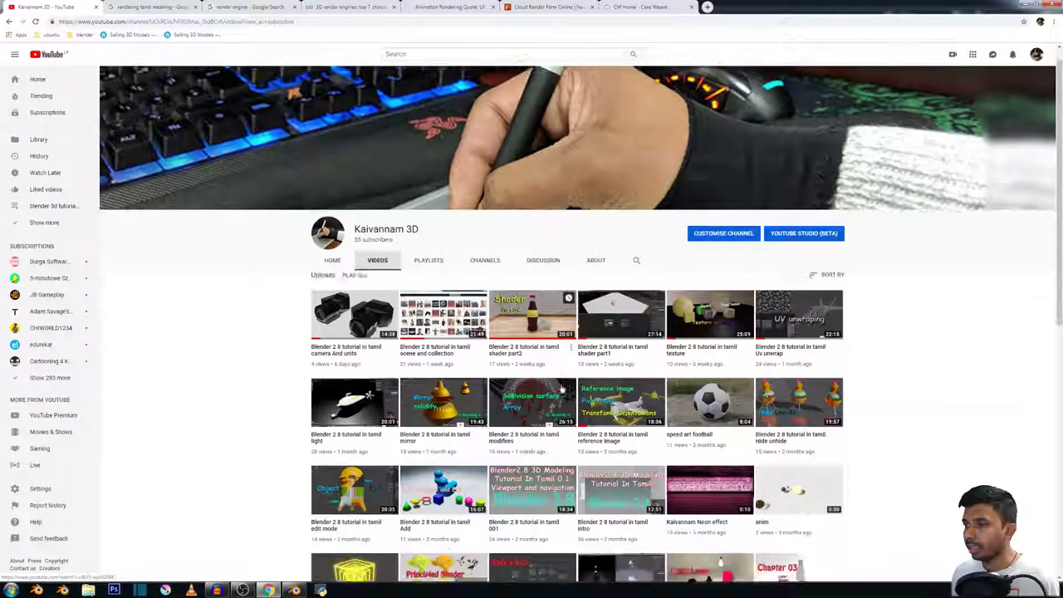
scroll(529, 384, "up", 2)
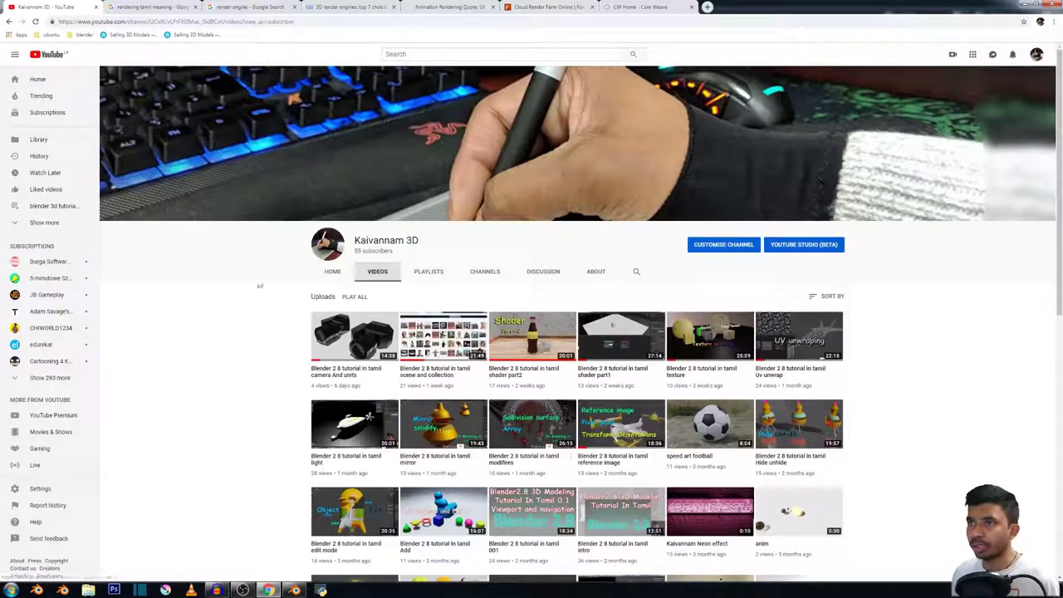
left_click(170, 7)
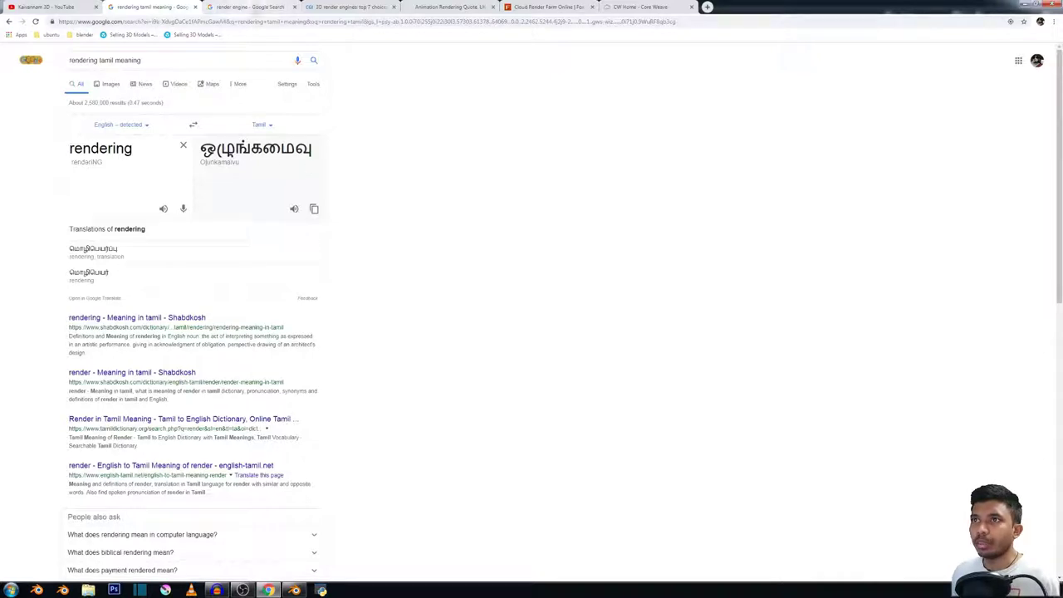
left_click(295, 591)
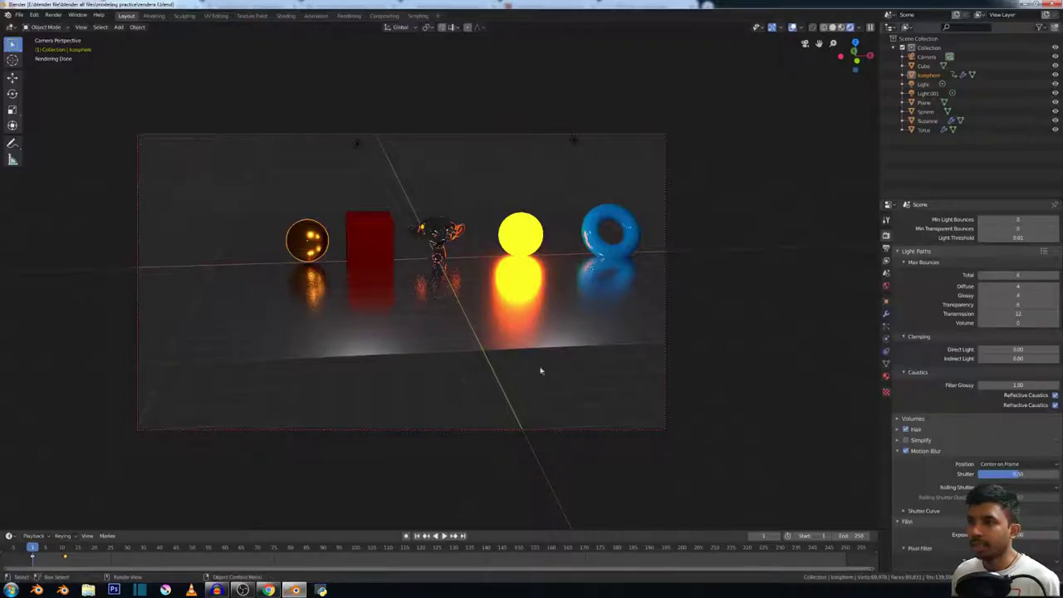
- Zoom the camera view and render a still image with Render > Render Image
scroll(485, 267, "up", 2)
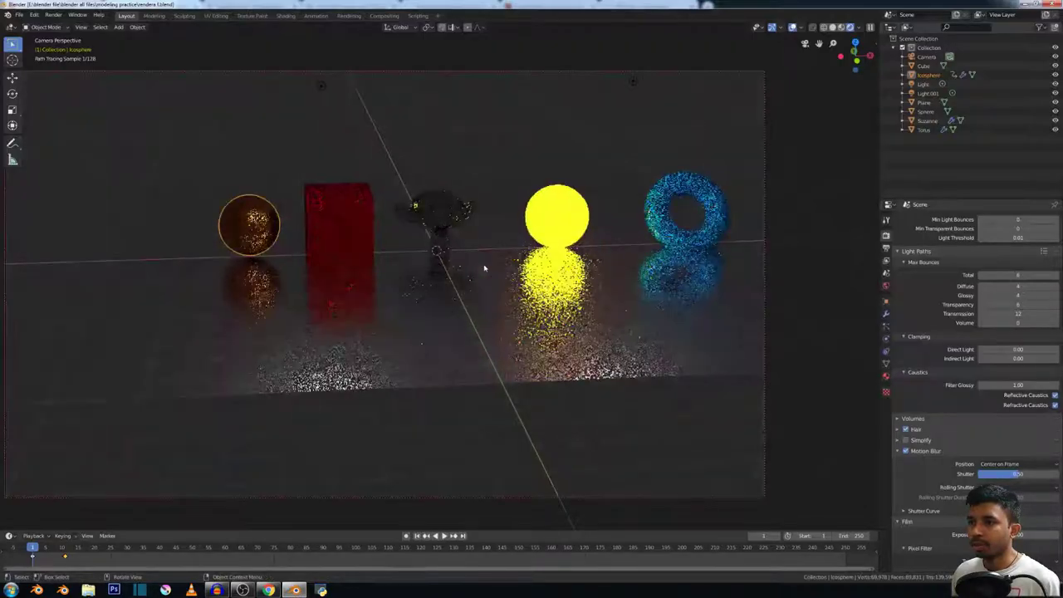
scroll(487, 266, "down", 1)
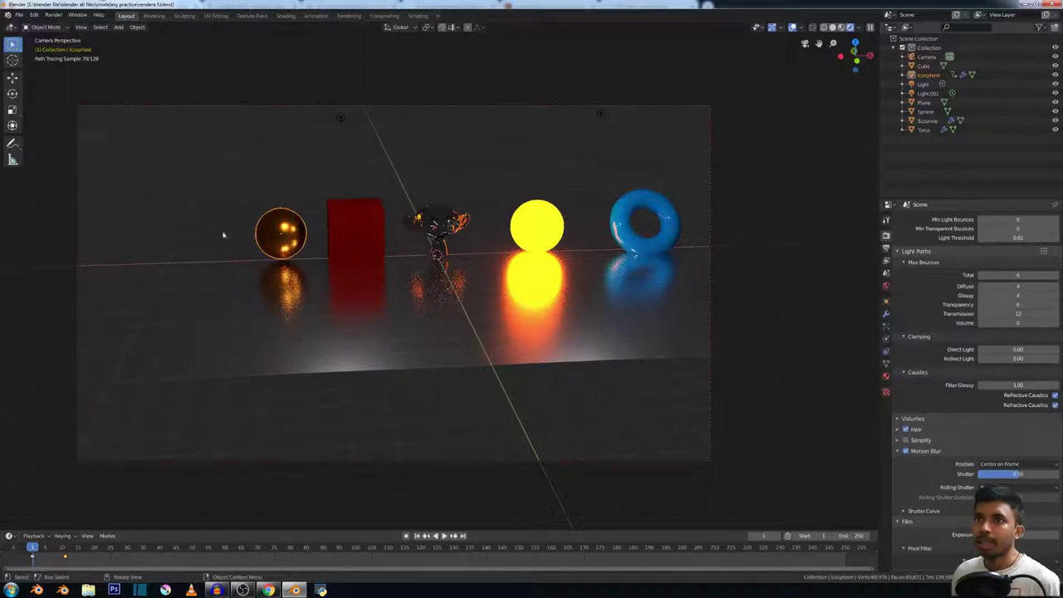
left_click(18, 15)
mouse_move(53, 15)
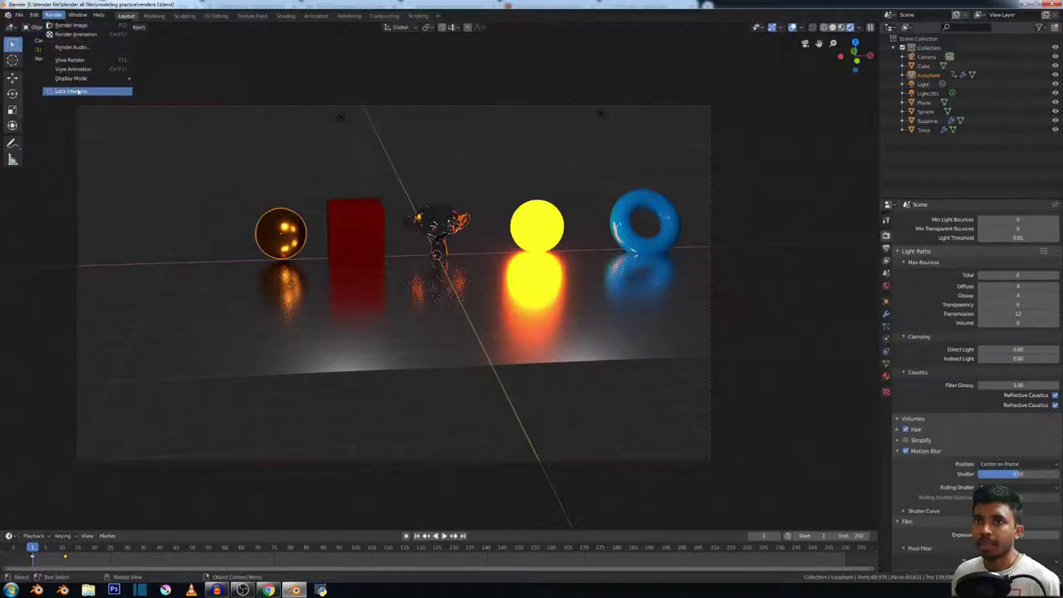
left_click(64, 25)
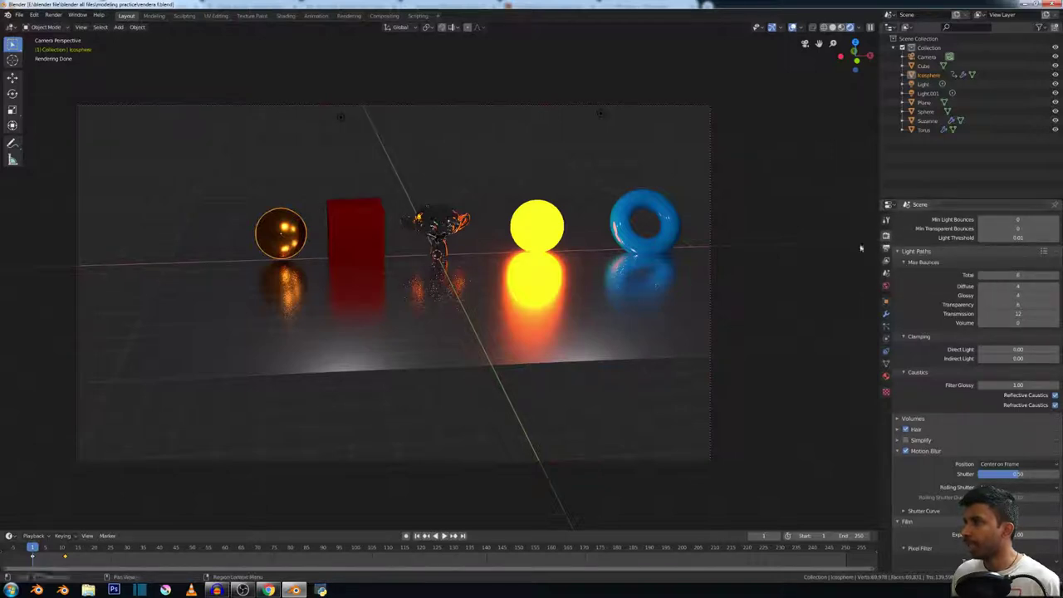
- Compare the Output and Render properties, ending on render settings (samples 50, viewport 128)
left_click(886, 249)
left_click(887, 236)
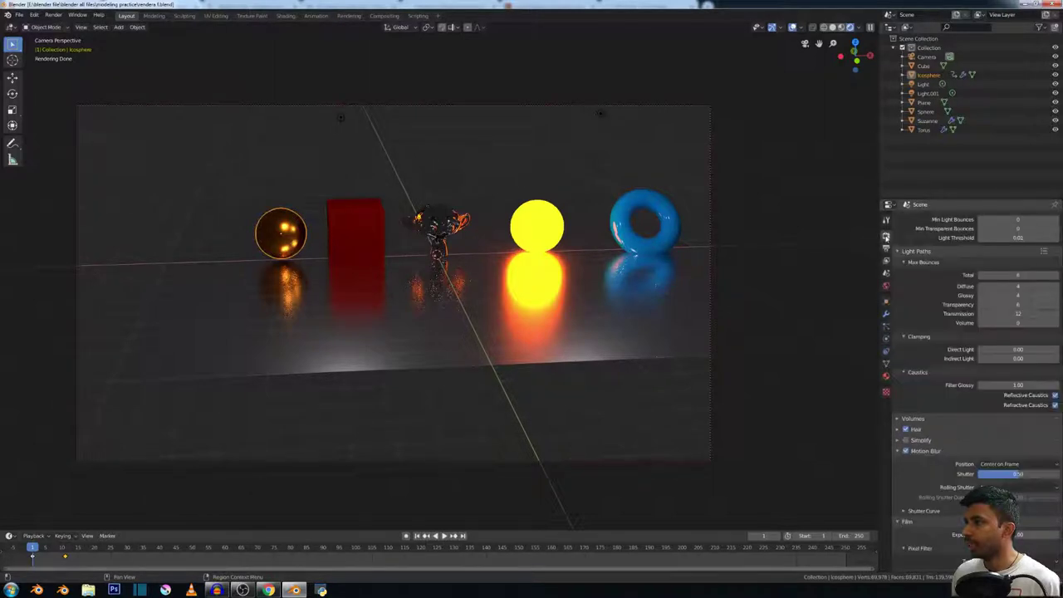
left_click(886, 248)
left_click(887, 236)
left_click(887, 249)
left_click(887, 236)
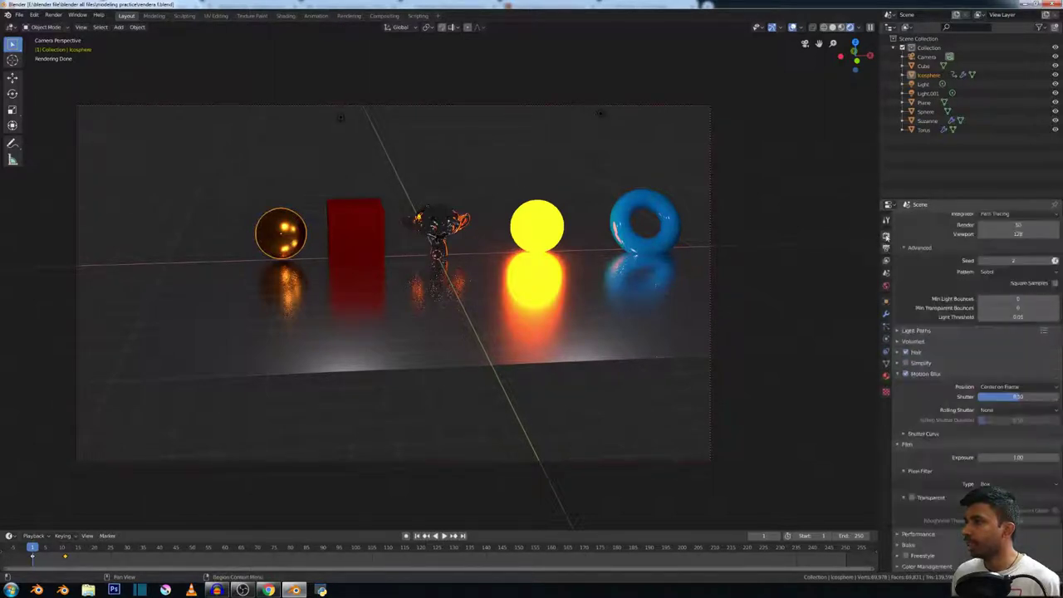
left_click(886, 248)
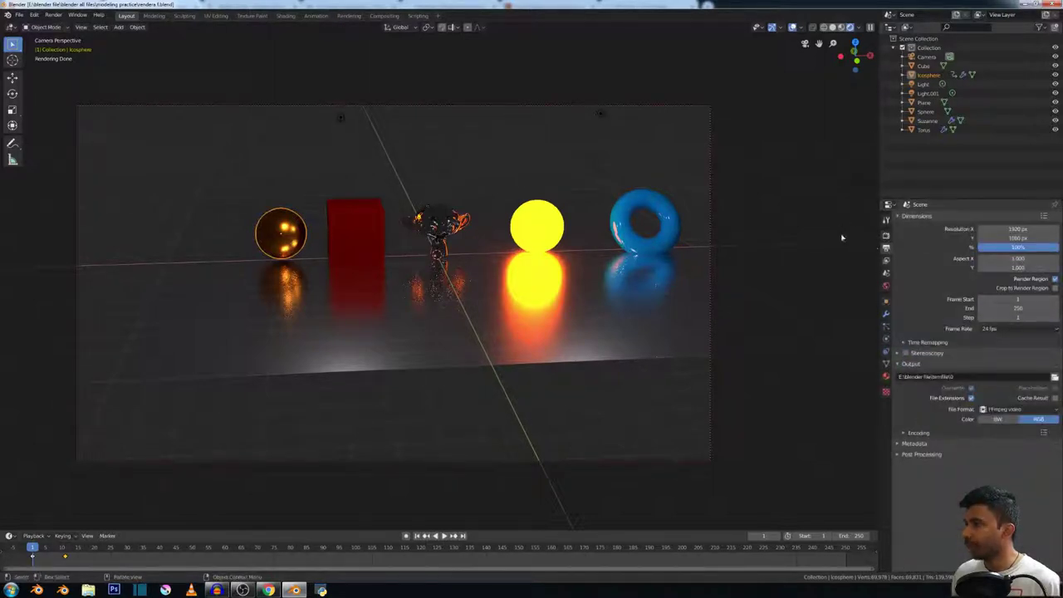
left_click(886, 236)
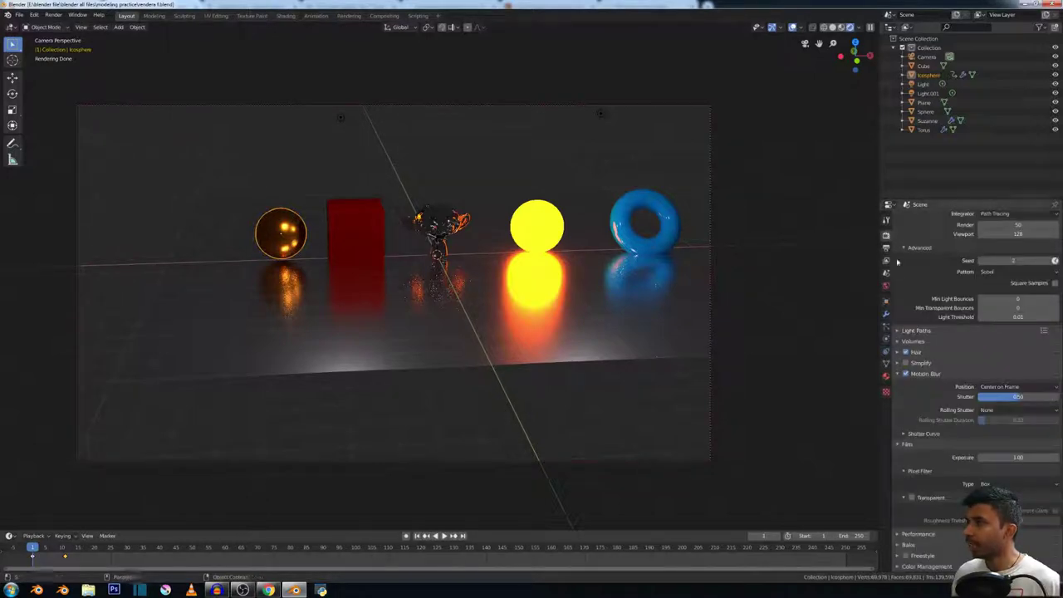
key("Home")
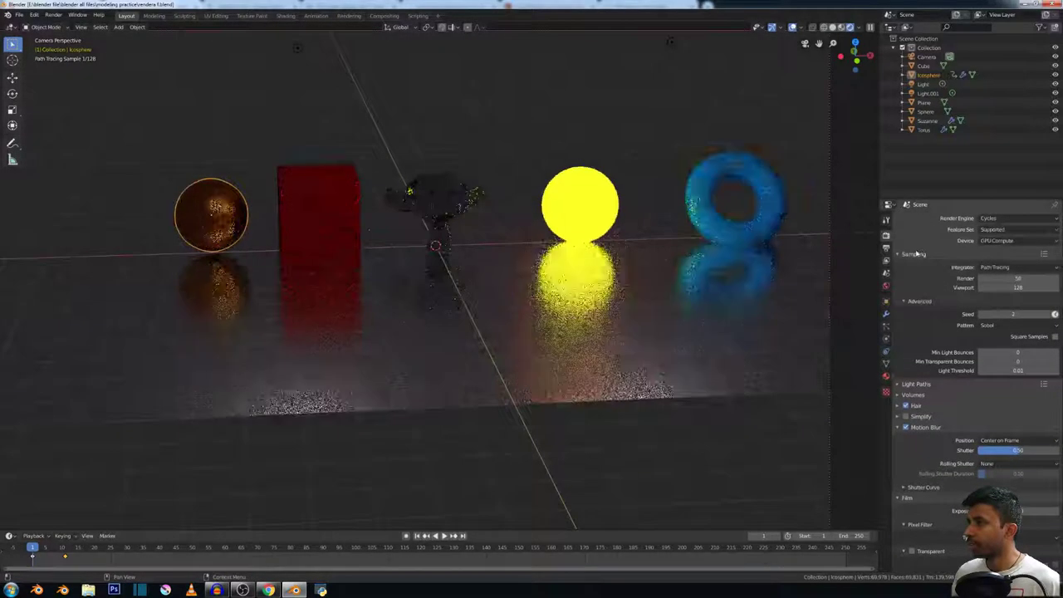
scroll(917, 254, "down", 2)
scroll(790, 237, "down", 1)
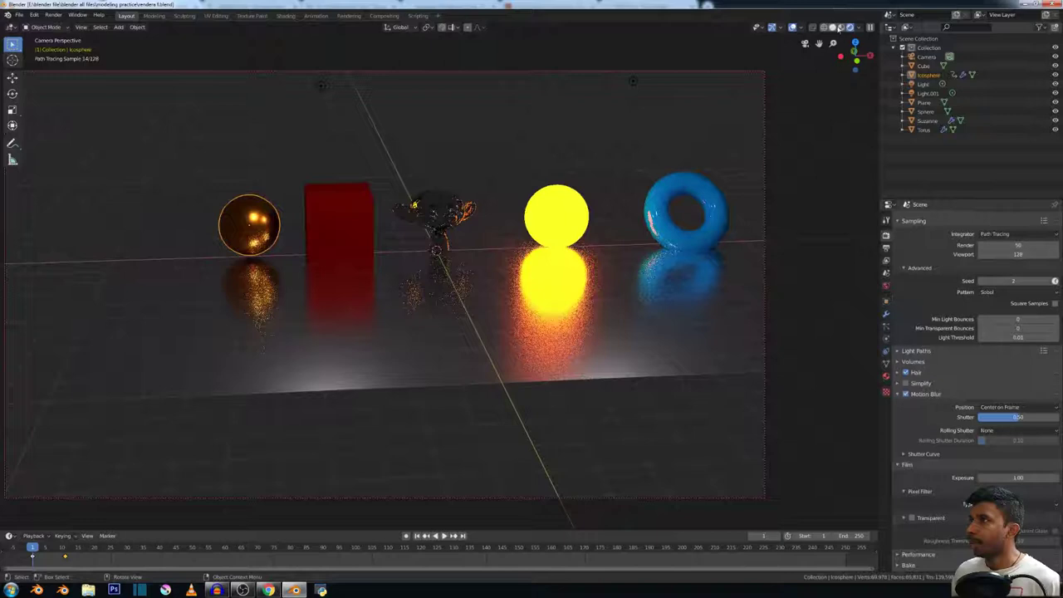
left_click(841, 27)
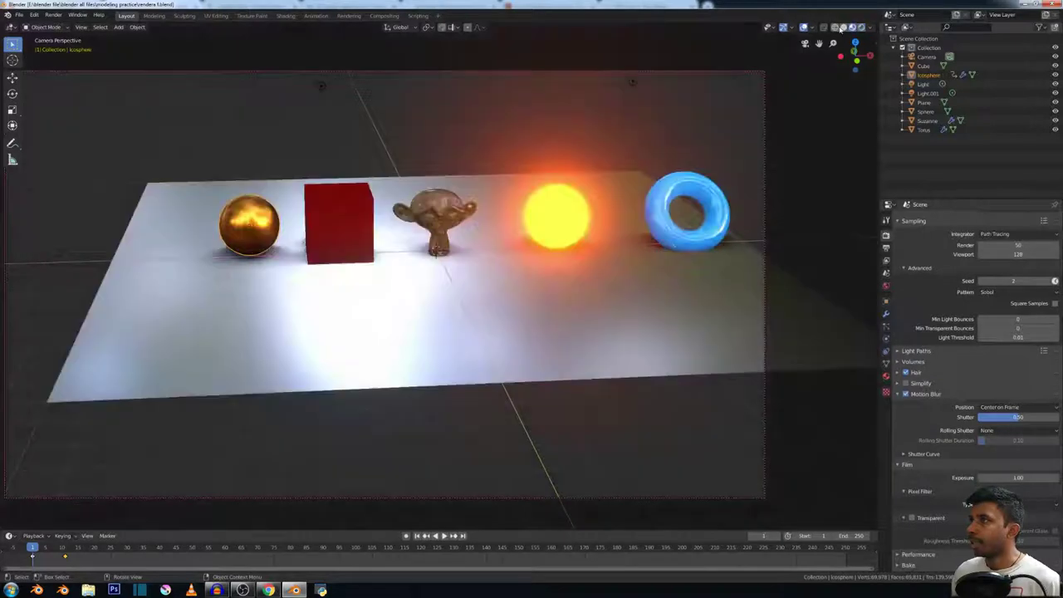
left_click(834, 27)
left_click(844, 27)
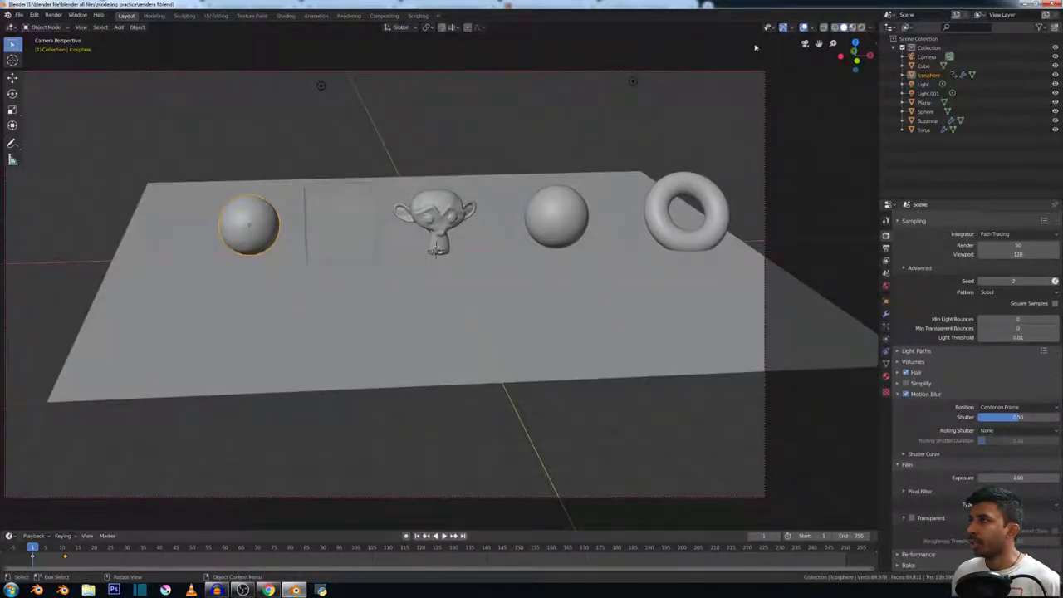
left_click(851, 28)
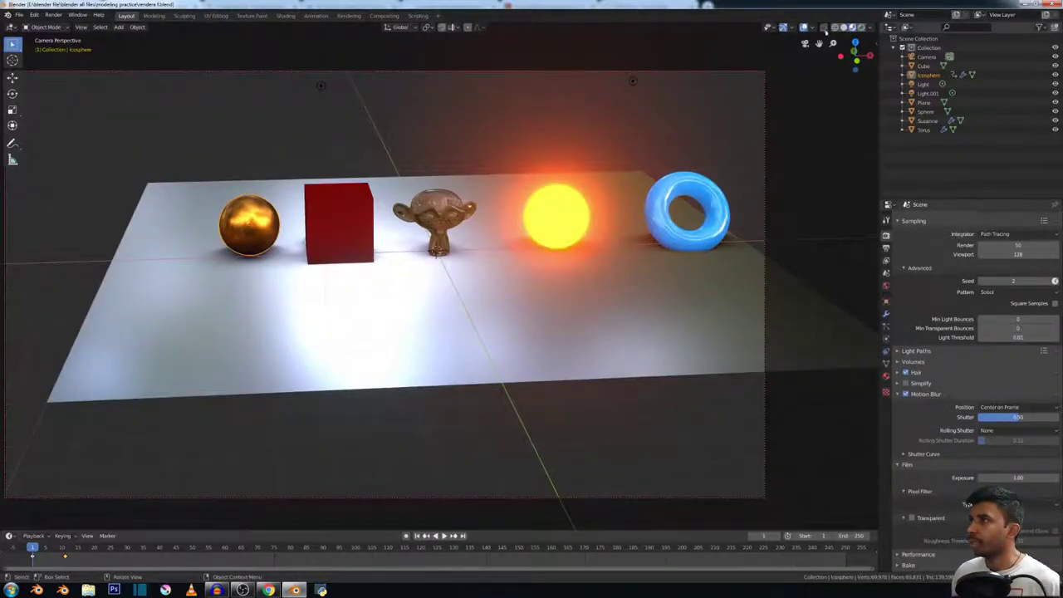
left_click(863, 27)
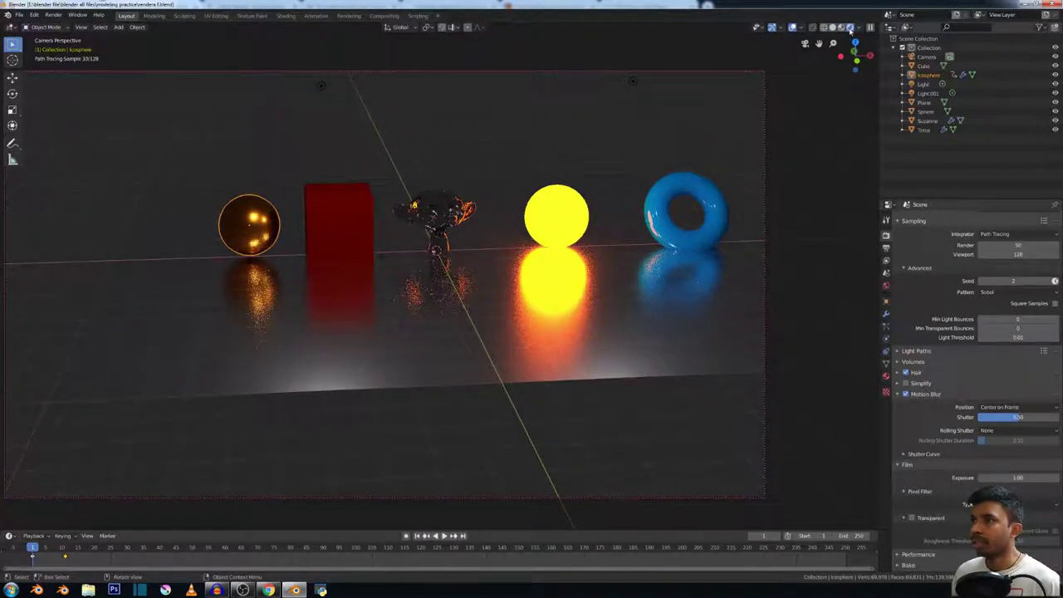
scroll(332, 232, "down", 1)
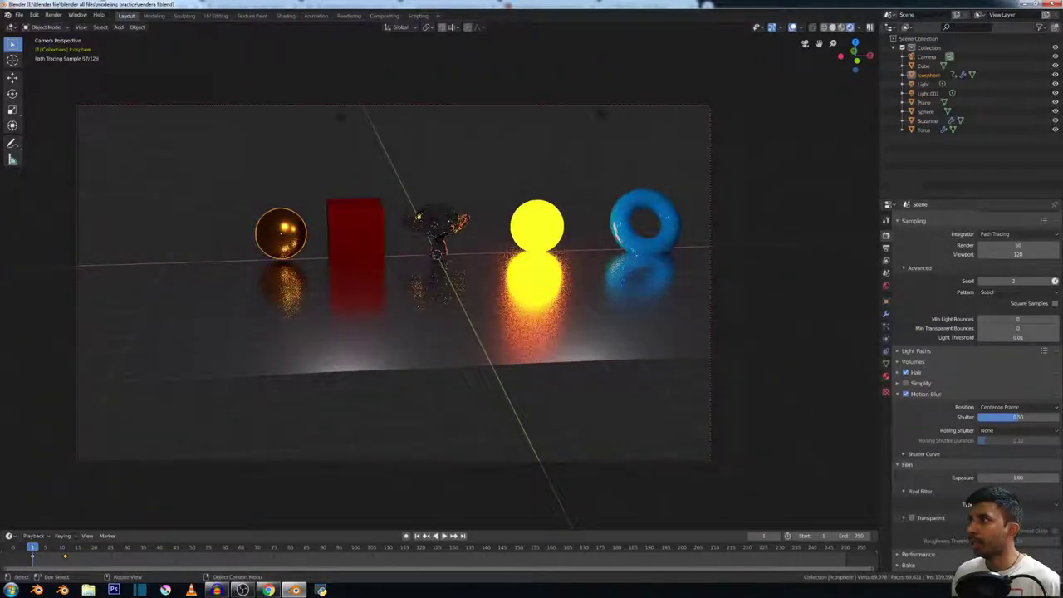
scroll(664, 241, "down", 2)
scroll(986, 221, "up", 2)
- Change the Render Engine from Cycles to Eevee in Render Properties
left_click(986, 220)
left_click(988, 230)
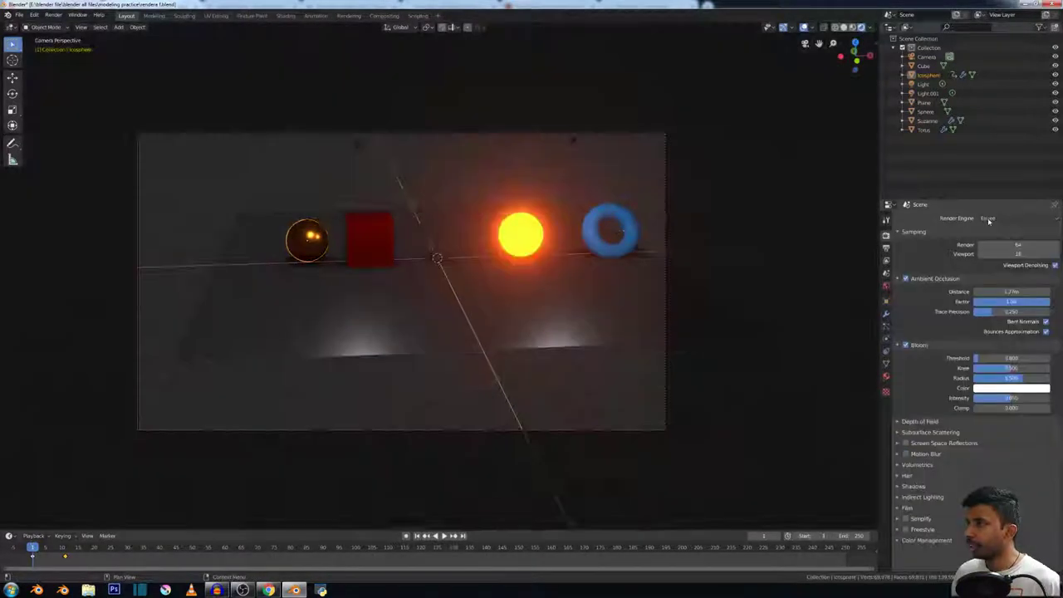
left_click(988, 220)
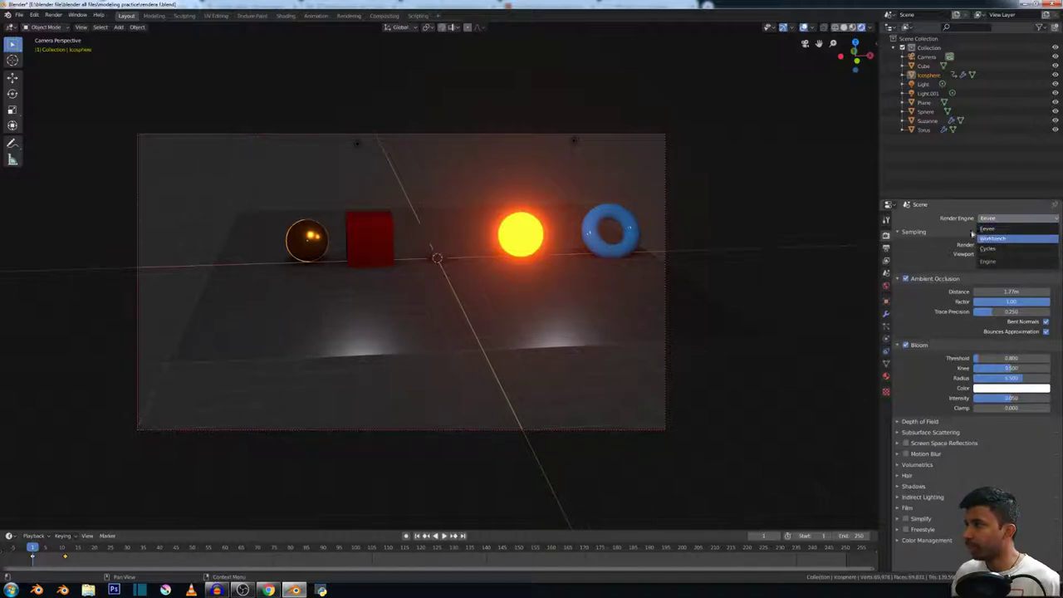
left_click(985, 229)
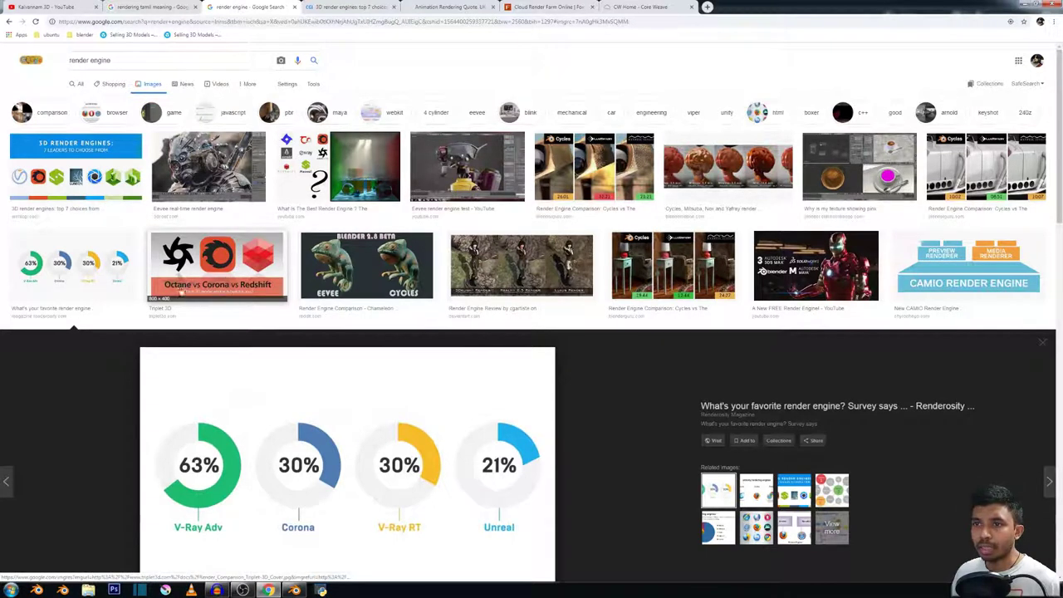
- Scroll the render engine popularity chart results, then return to Blender's Eevee engine setting
scroll(265, 436, "down", 1)
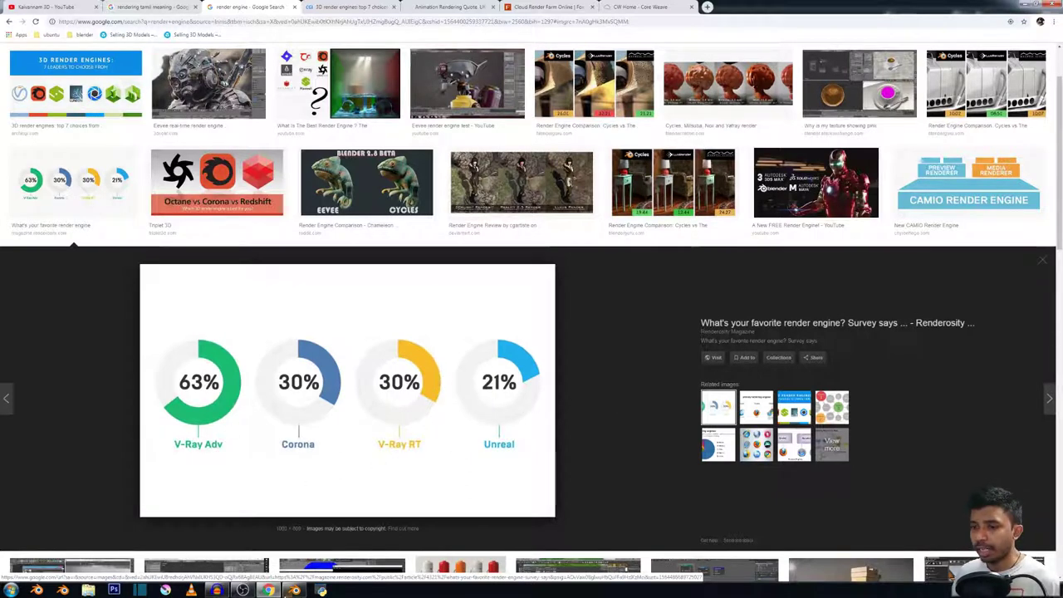
left_click(295, 590)
left_click(1006, 218)
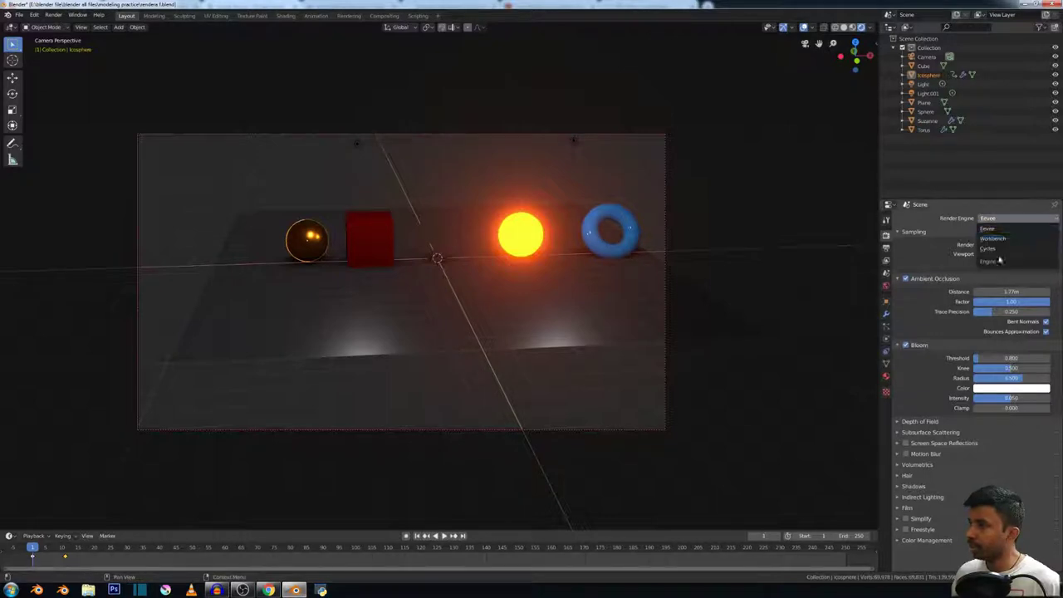
left_click(1009, 218)
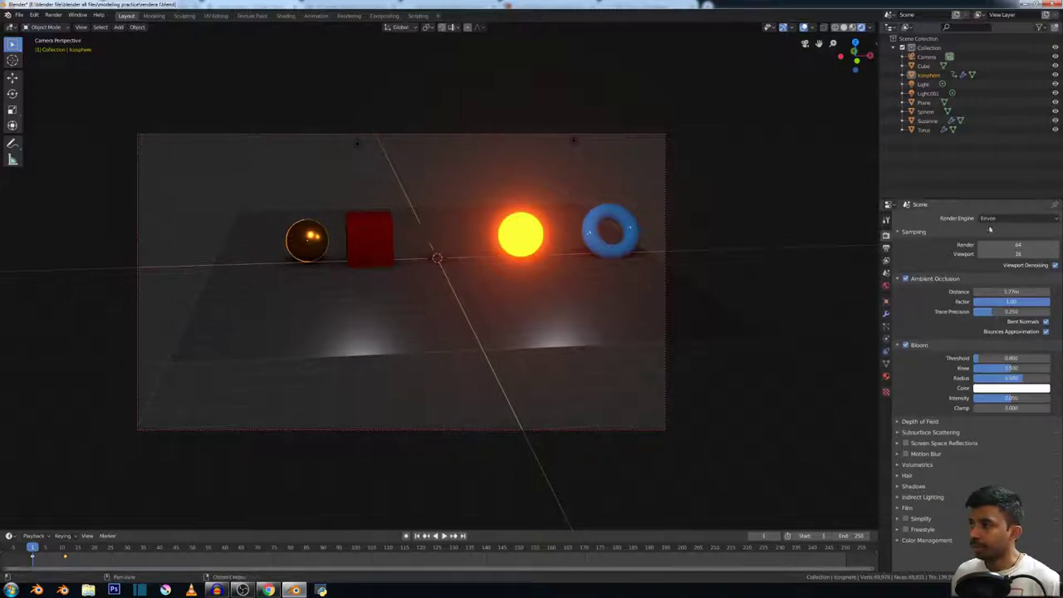
scroll(719, 262, "up", 4)
scroll(648, 249, "down", 3)
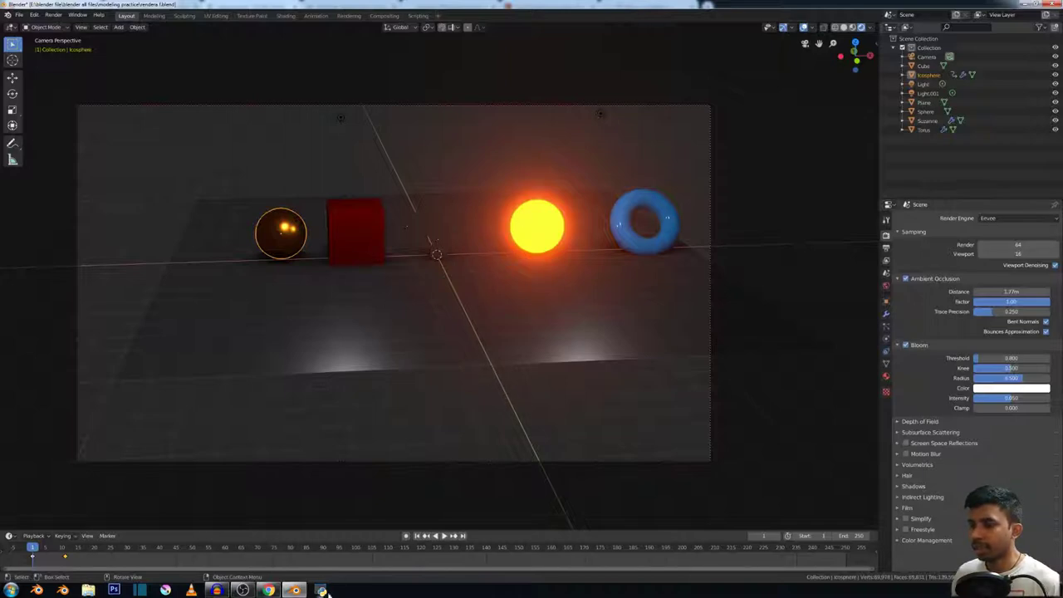
- Browse the render engine, RenderNow, Fox Renderfarm and CoreWeave tabs, checking RenderNow's processor list
left_click(268, 590)
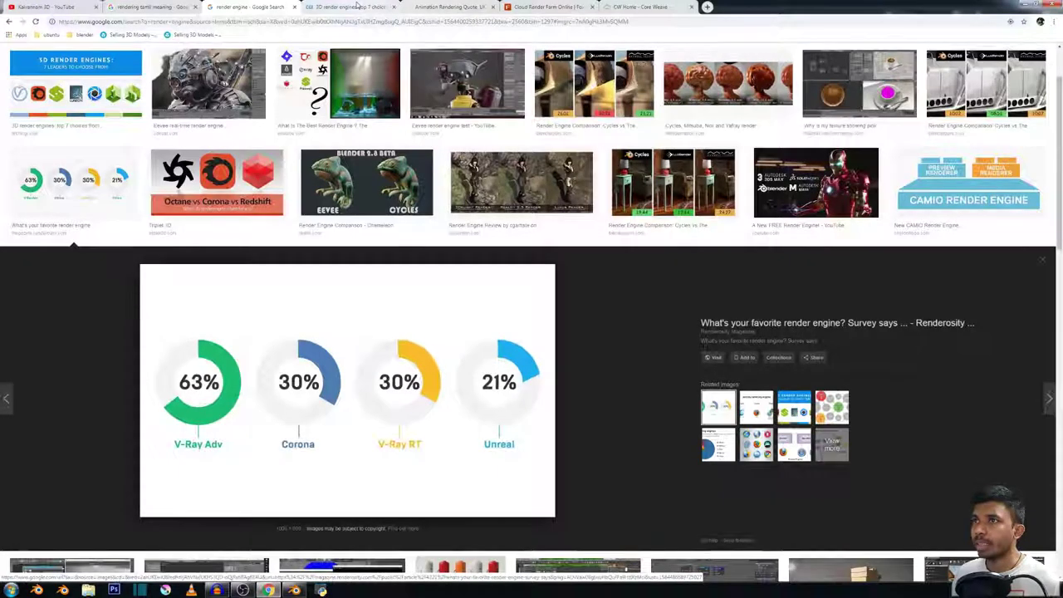
left_click(357, 7)
left_click(444, 7)
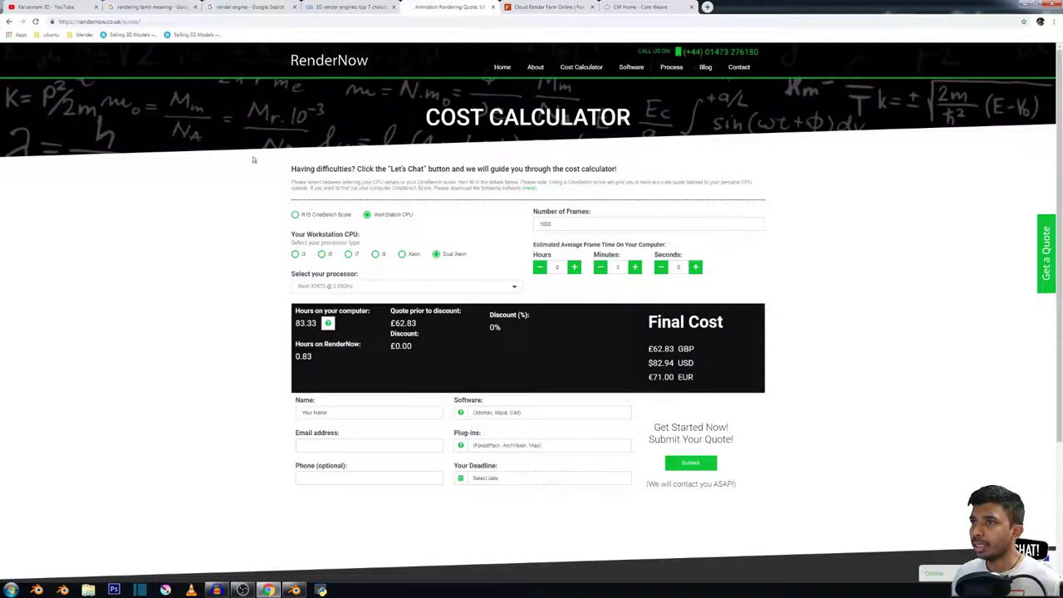
left_click(544, 7)
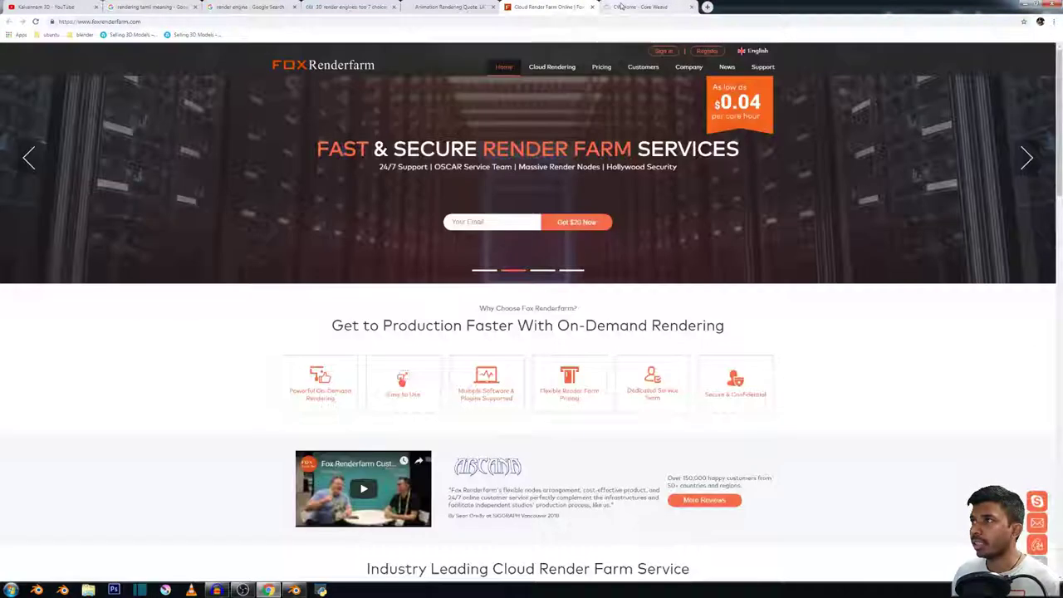
left_click(639, 6)
left_click(446, 8)
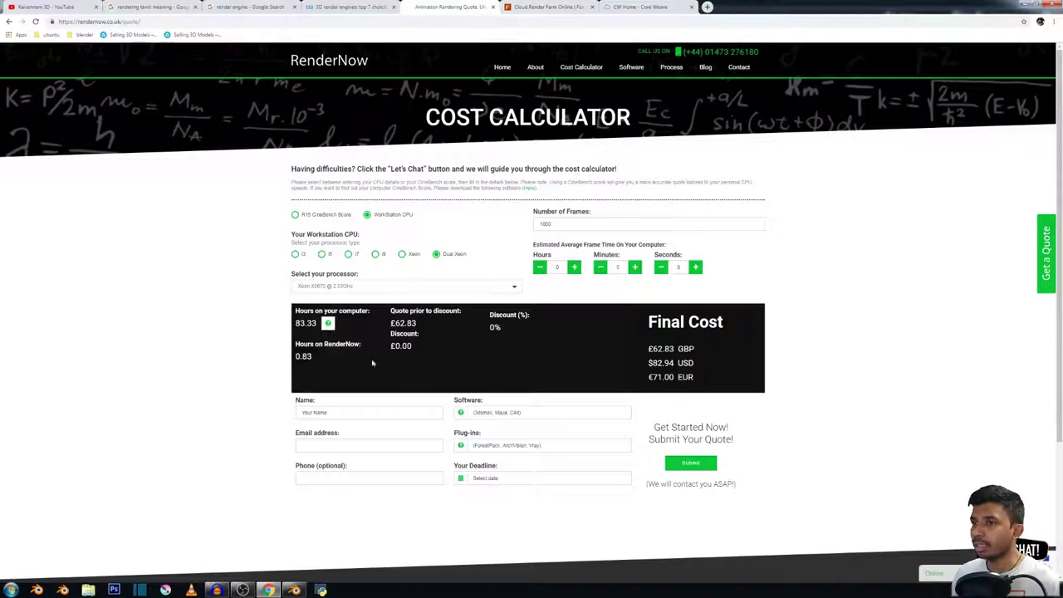
left_click(379, 286)
left_click(381, 291)
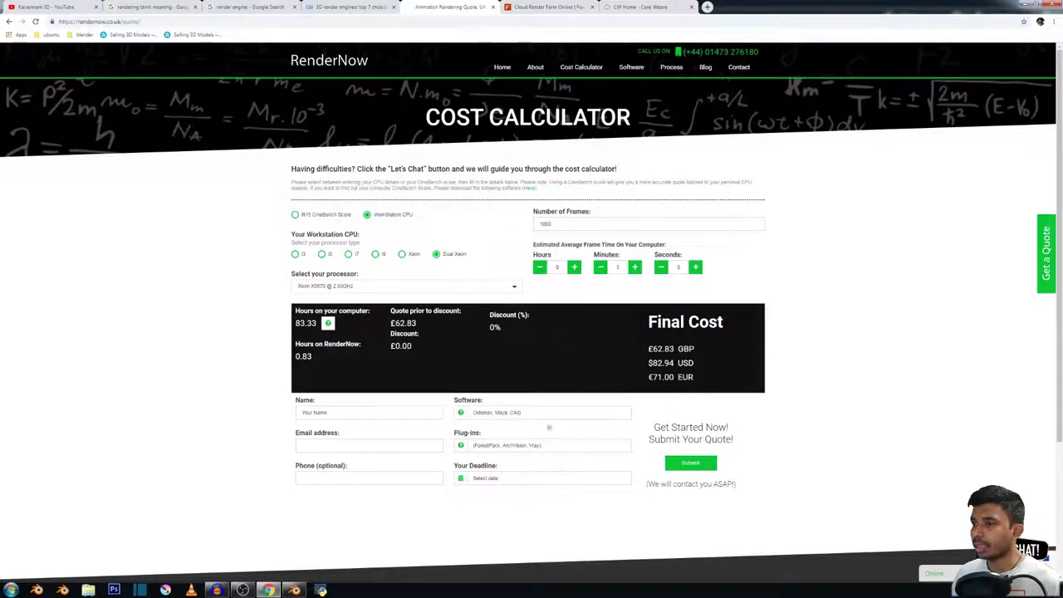
- Read through CoreWeave's Qbik render farm page, then return to the Blender scene
left_click(582, 8)
left_click(624, 8)
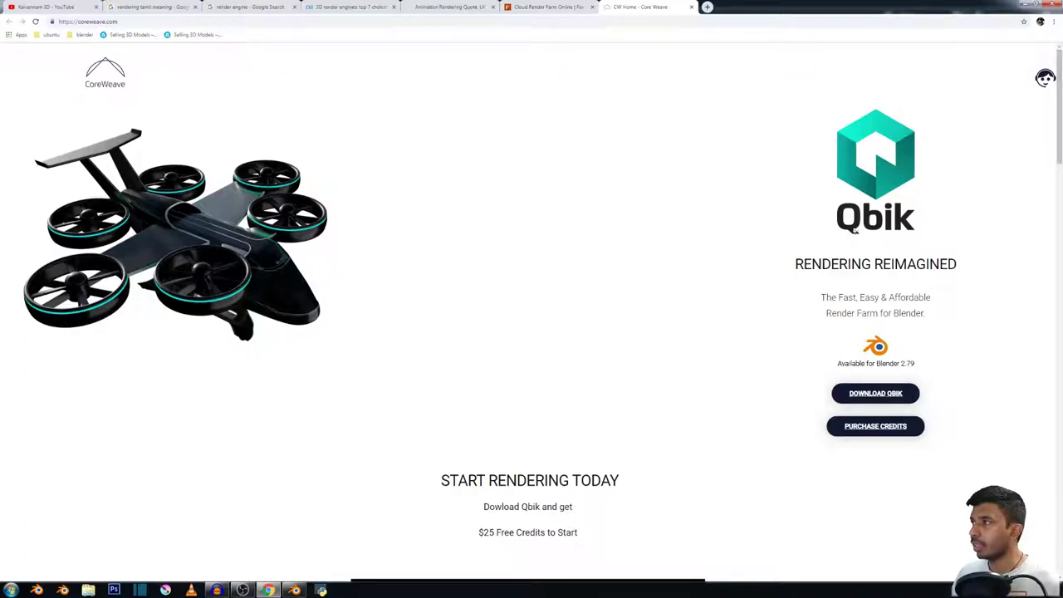
scroll(512, 280, "down", 4)
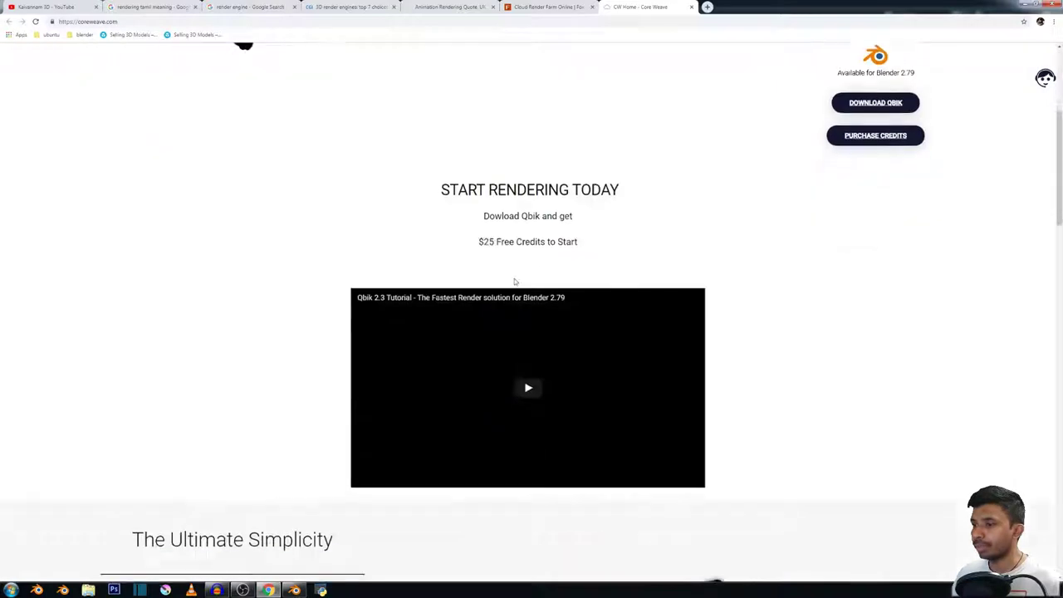
scroll(440, 275, "down", 3)
scroll(473, 291, "down", 3)
scroll(475, 249, "up", 2)
scroll(475, 249, "down", 2)
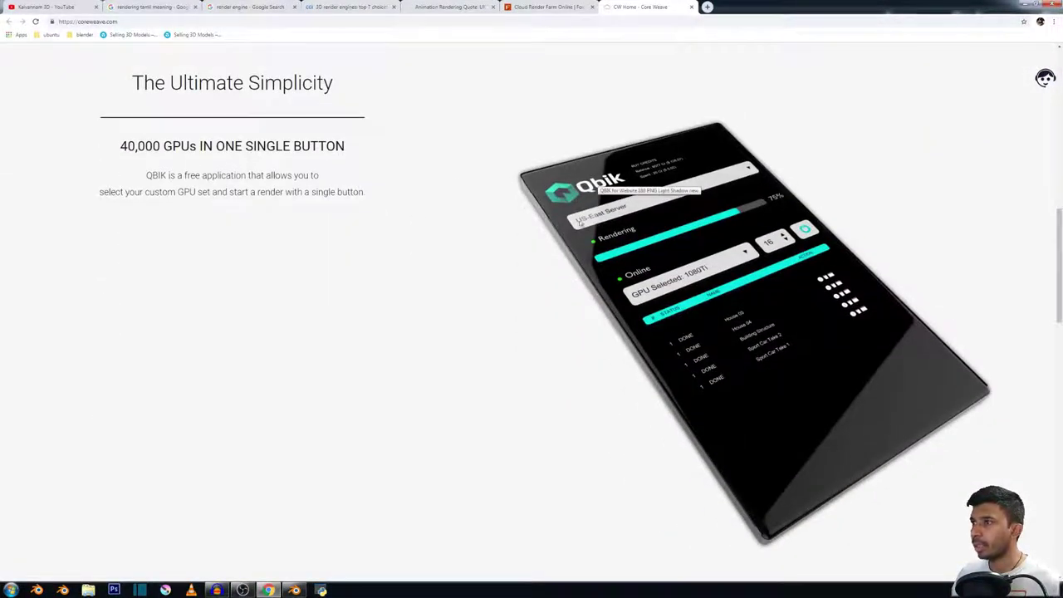
scroll(430, 282, "up", 2)
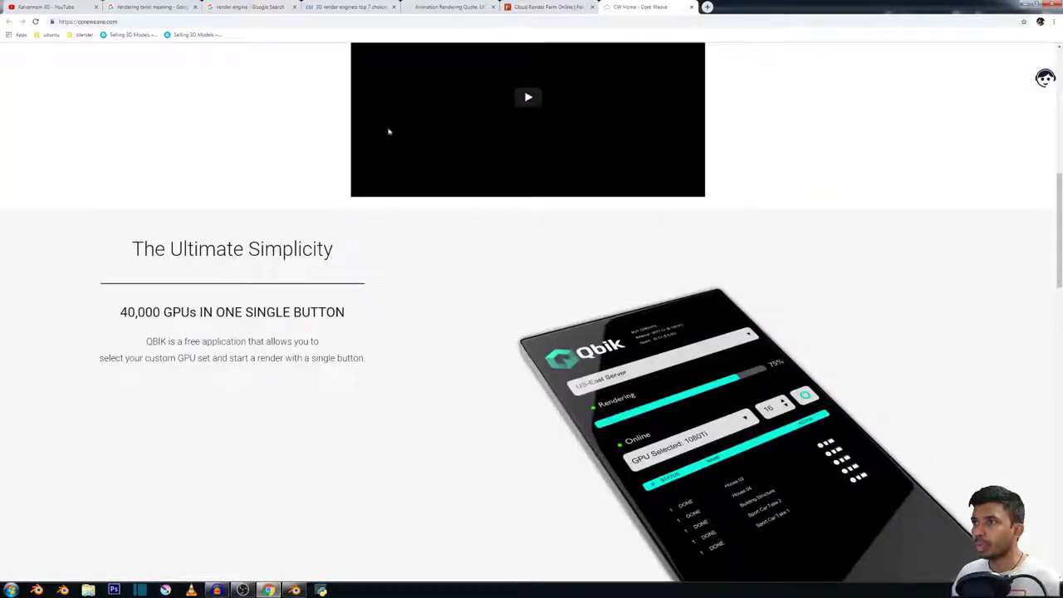
scroll(387, 131, "up", 4)
scroll(347, 150, "up", 3)
scroll(422, 169, "up", 1)
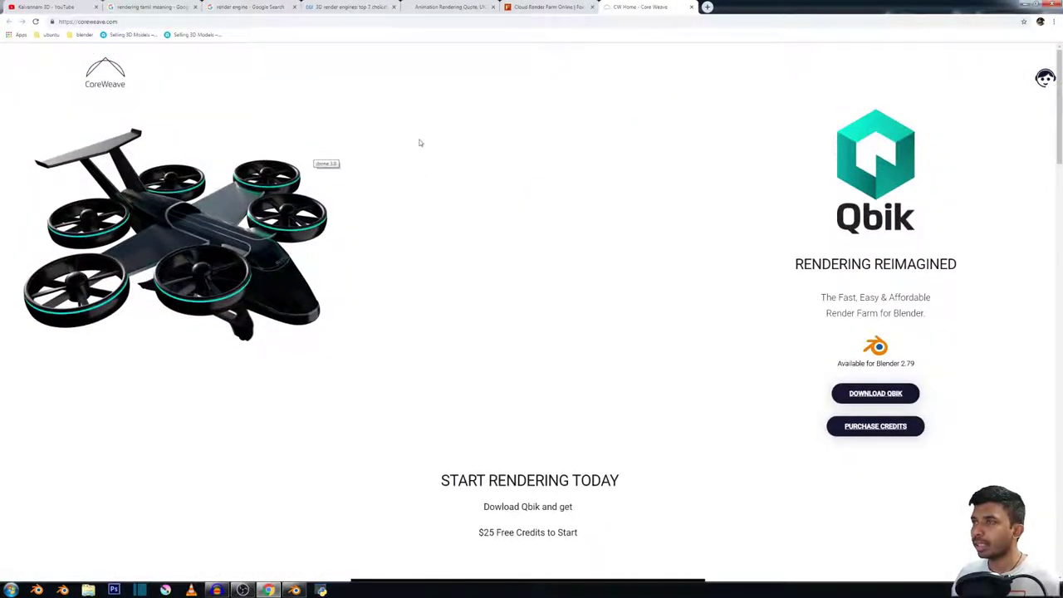
left_click(294, 590)
- Switch the Render Engine from Eevee to Workbench
left_click(988, 218)
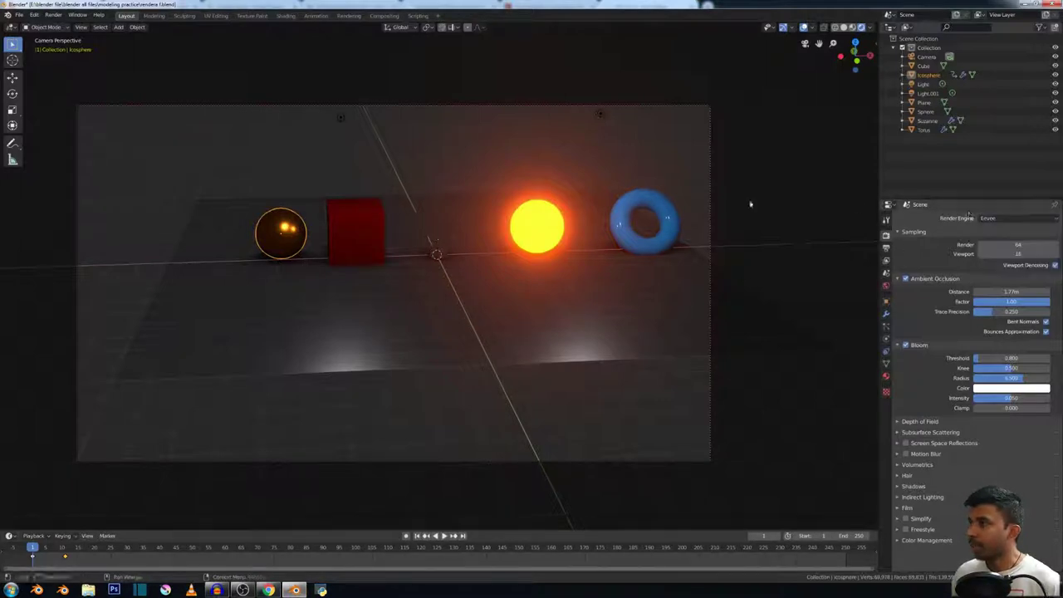
left_click(983, 219)
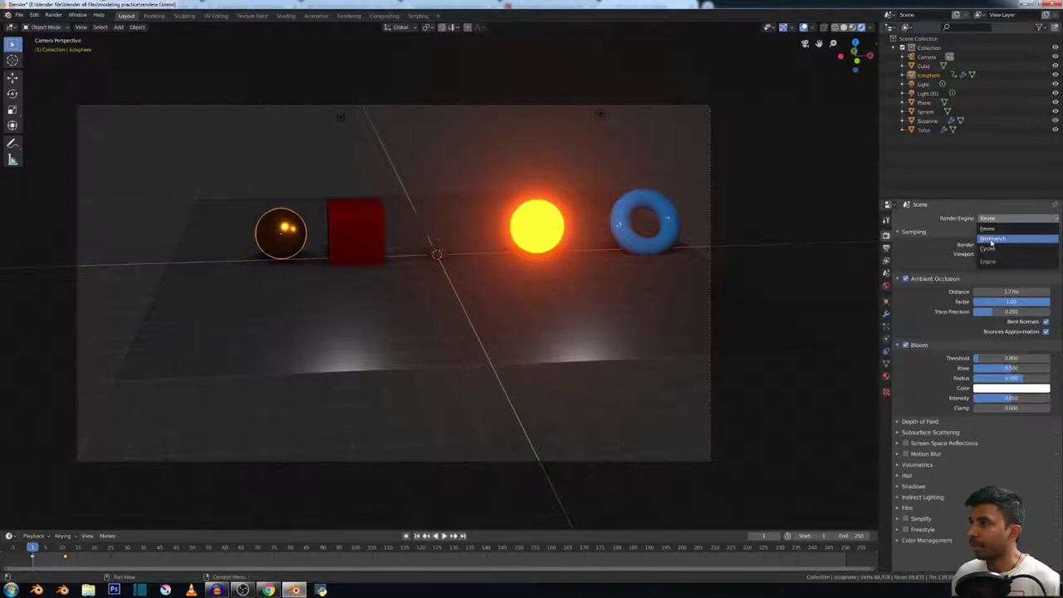
left_click(992, 240)
scroll(606, 203, "down", 2)
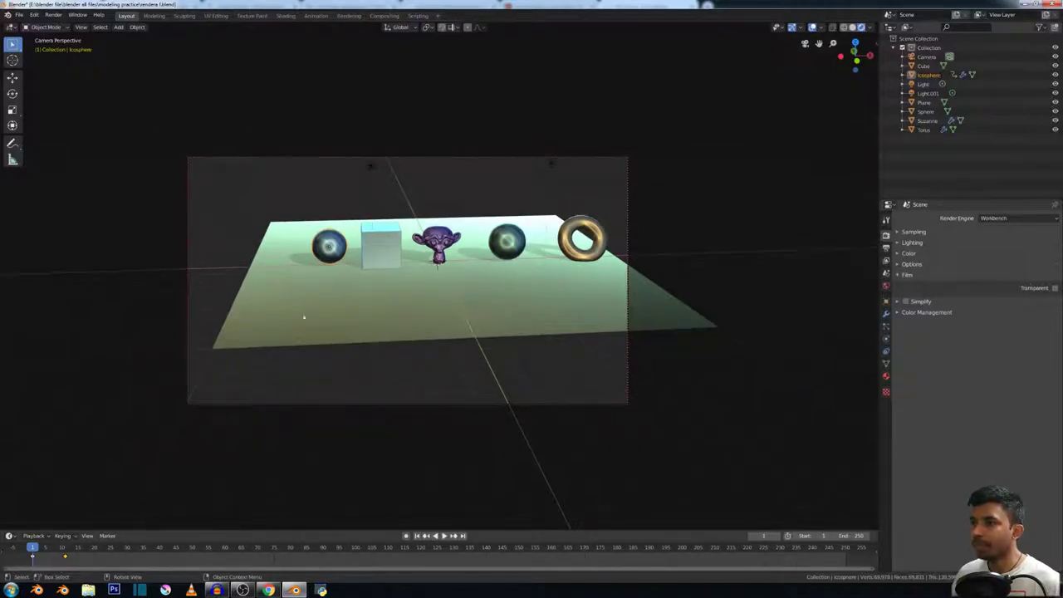
scroll(531, 267, "up", 1)
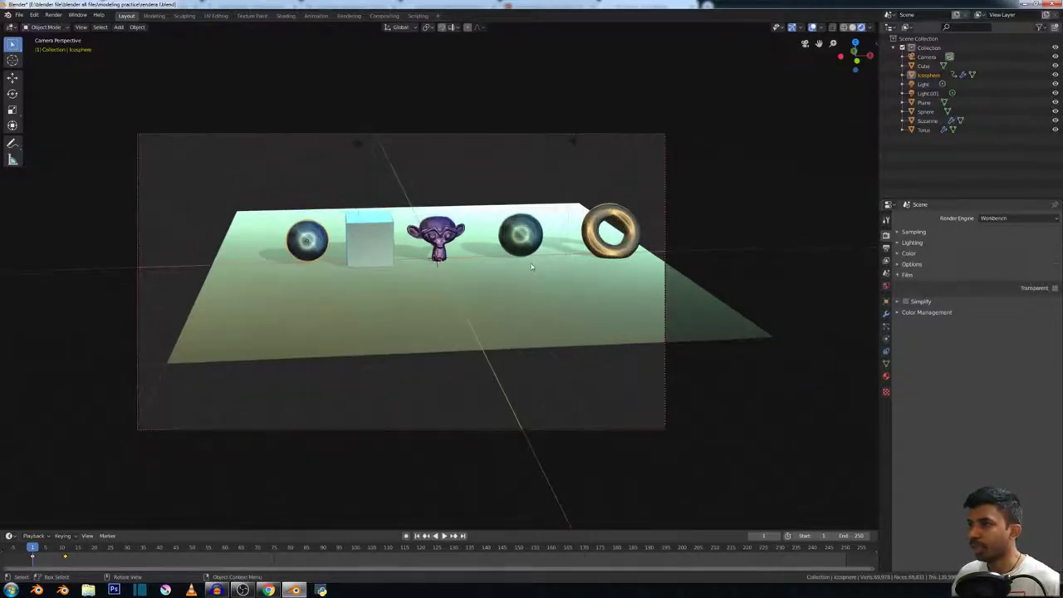
- Expand the Workbench Sampling, Lighting, Color, Options and Simplify panels to review them
left_click_drag(897, 231, 897, 243)
left_click(898, 330)
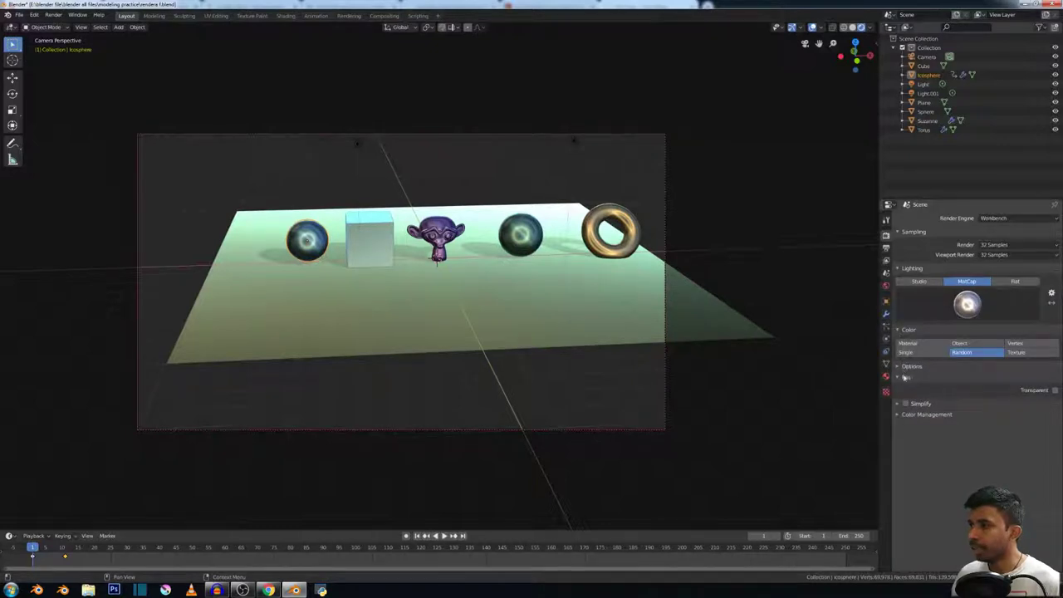
left_click(904, 366)
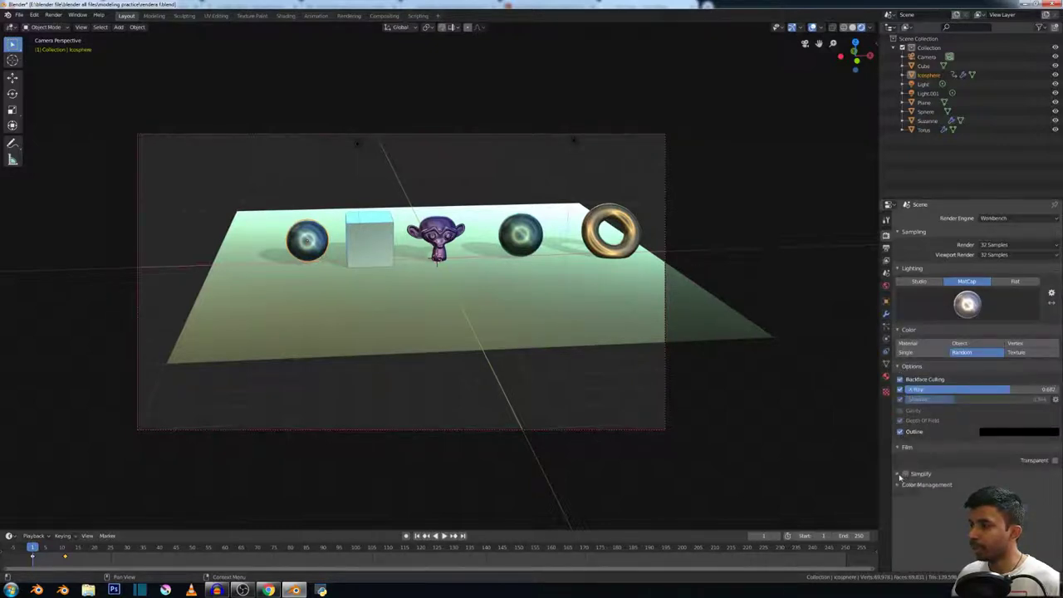
left_click(900, 474)
scroll(606, 359, "down", 1)
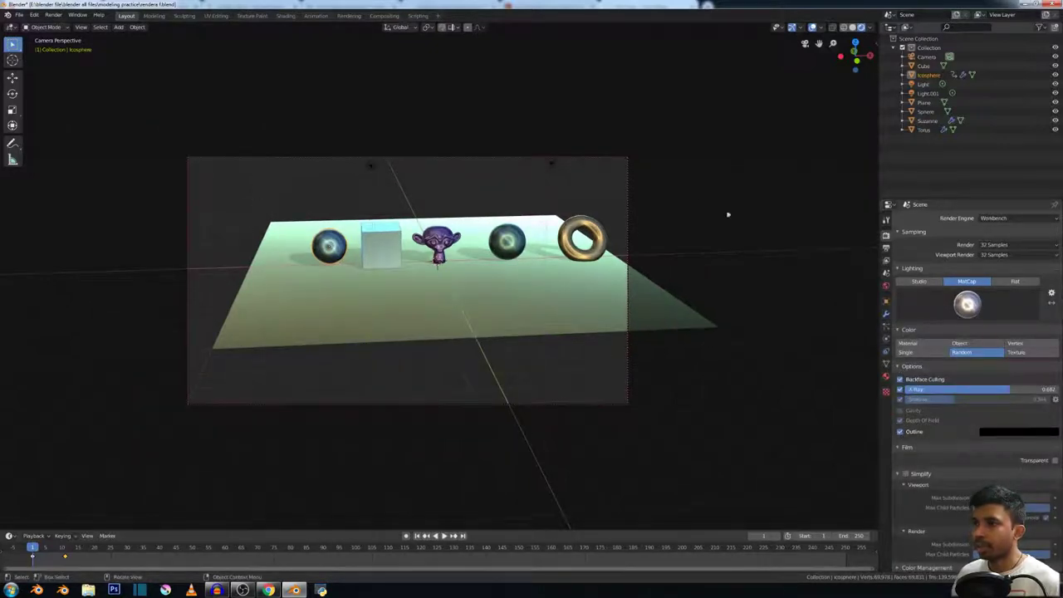
scroll(421, 259, "down", 1)
scroll(604, 197, "up", 1)
scroll(603, 197, "up", 1)
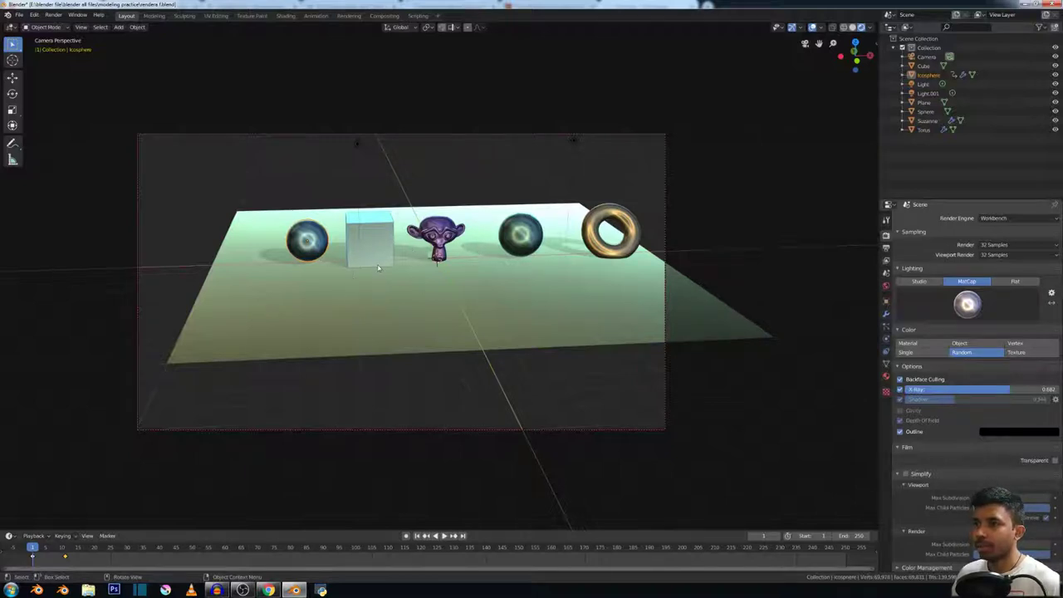
scroll(447, 268, "up", 1)
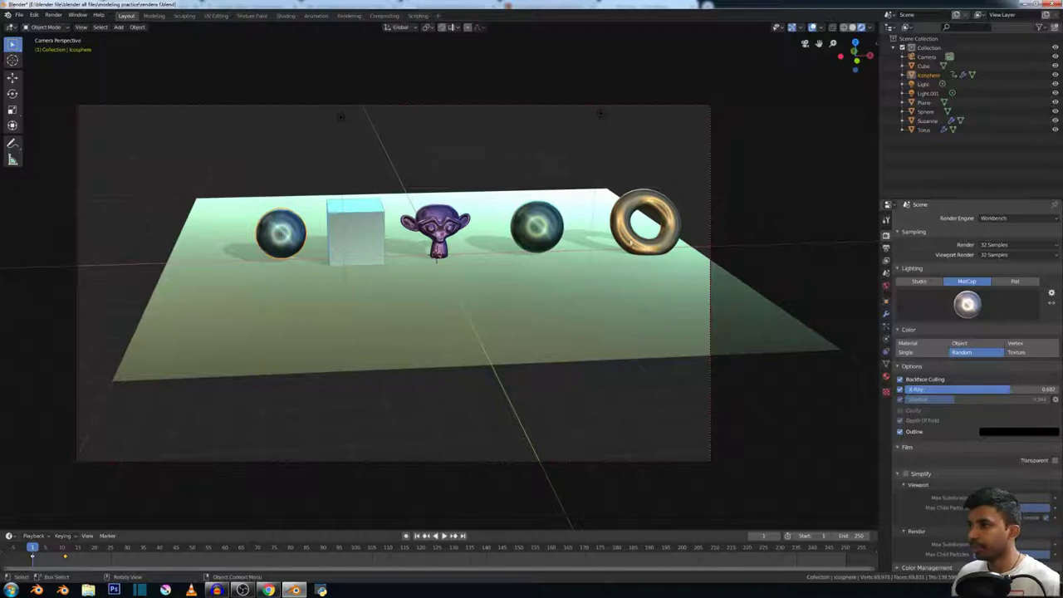
- Change Workbench lighting from MatCap to Studio and check which object types are visible
left_click(919, 281)
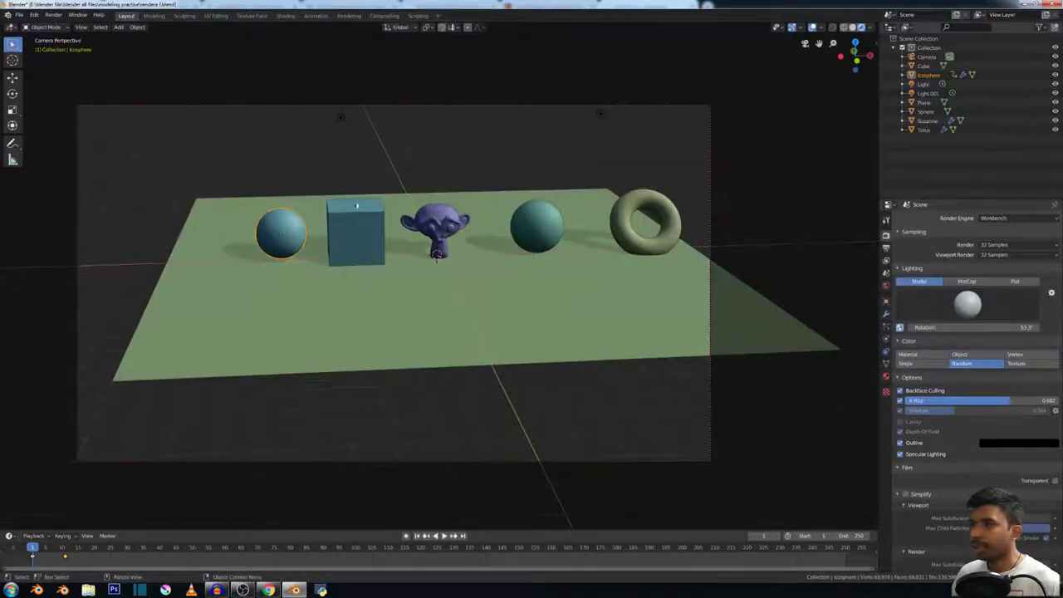
scroll(357, 205, "down", 2)
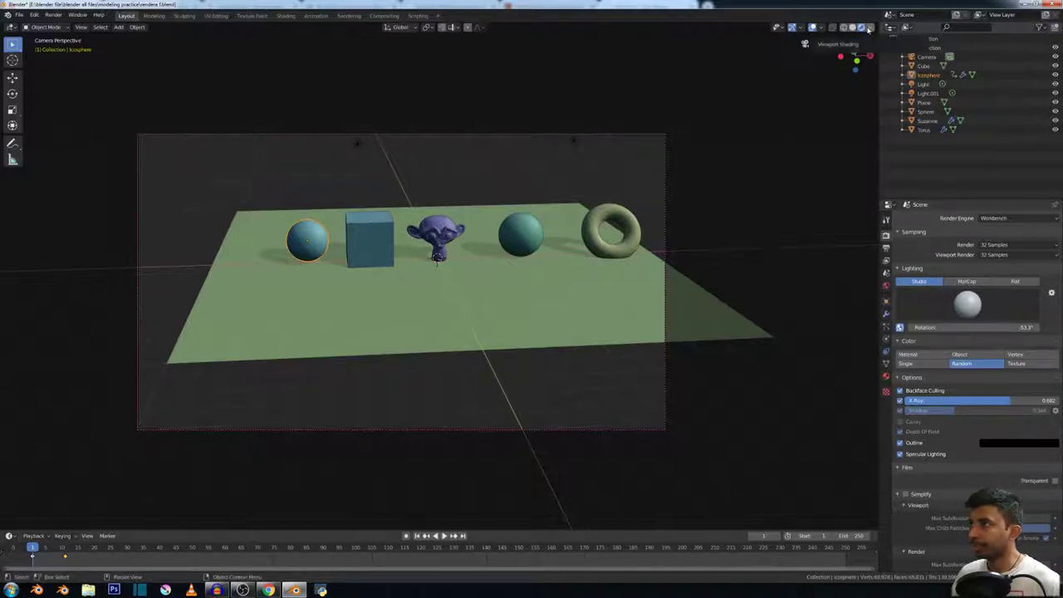
left_click(783, 26)
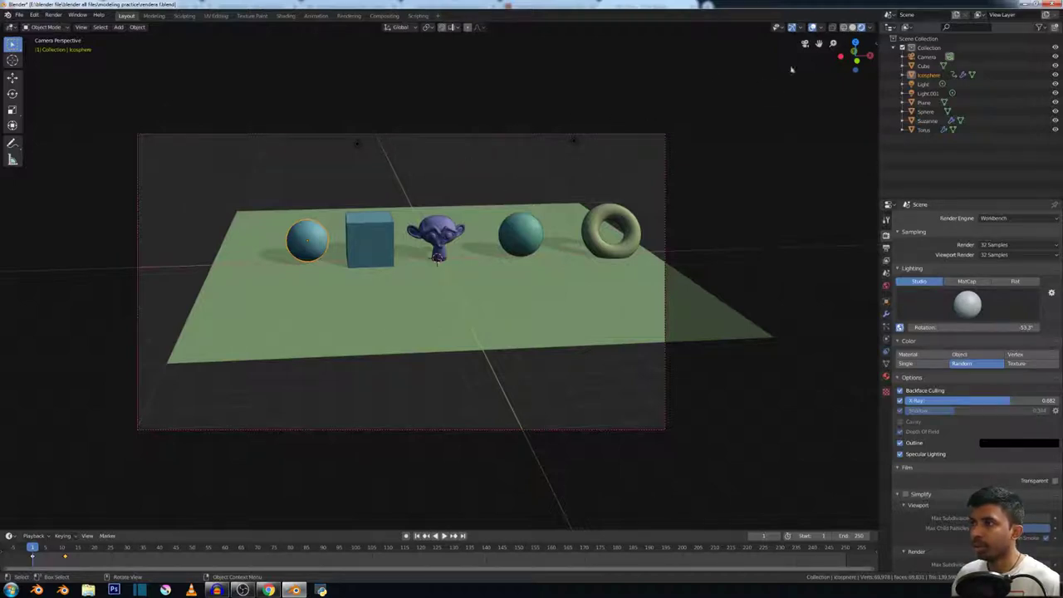
- Preview the viewport in Wireframe and random colours, returning to plain grey Solid shading
left_click(843, 28)
left_click(852, 29)
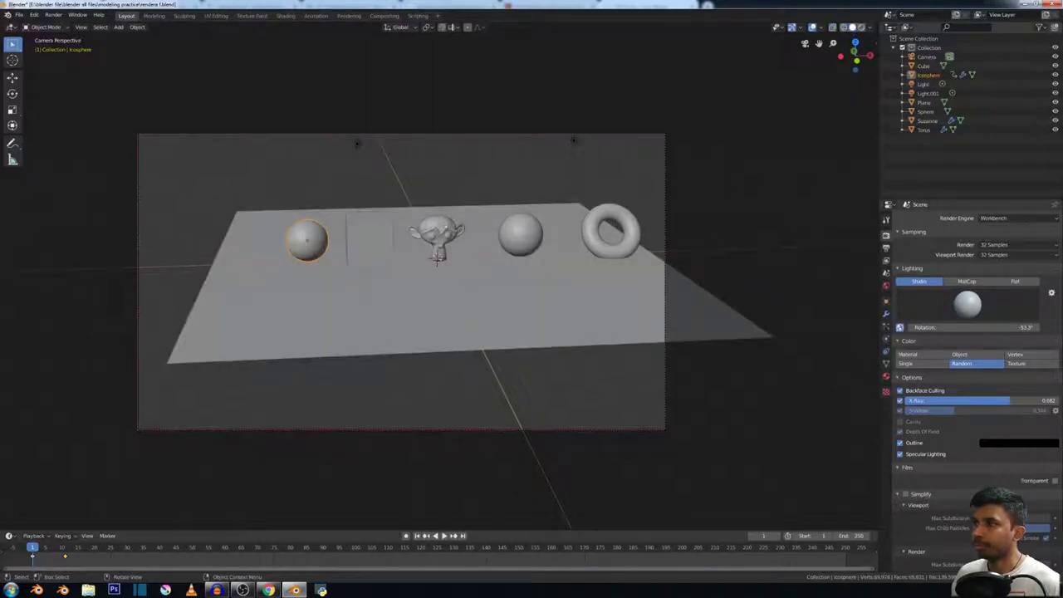
left_click(862, 27)
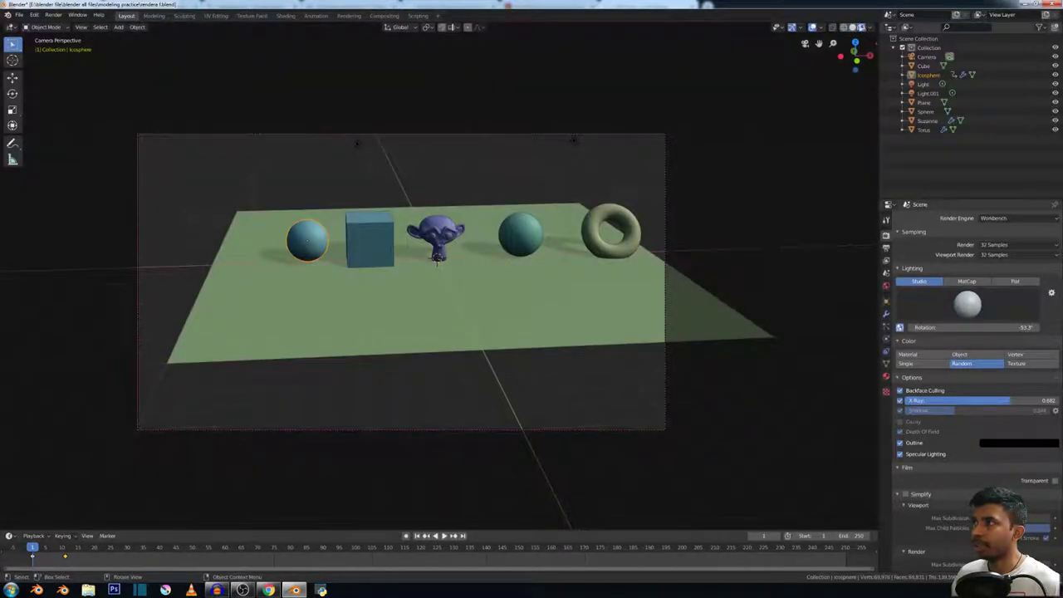
left_click(852, 28)
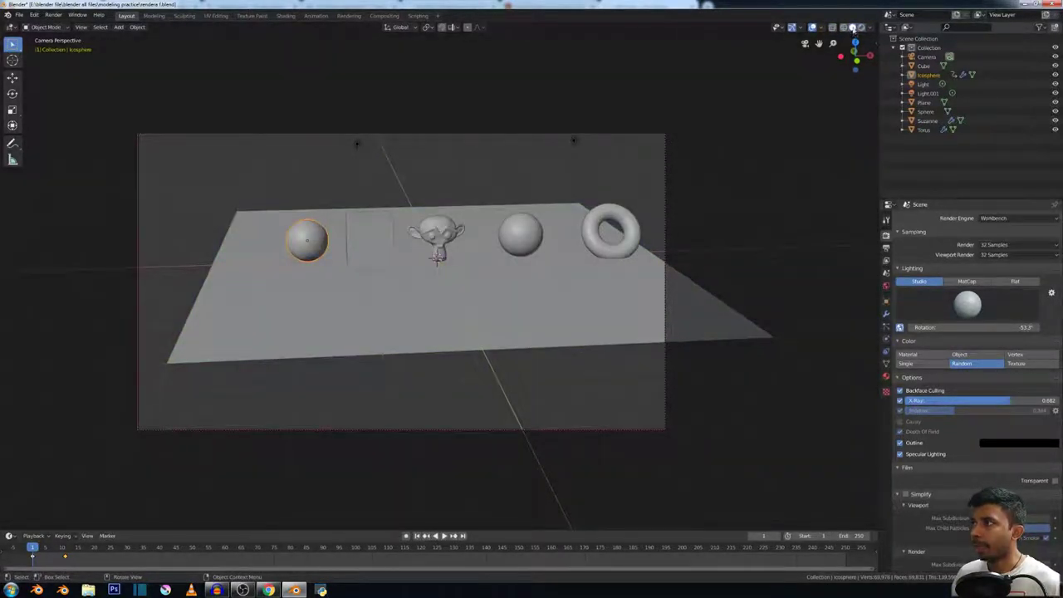
- Try MatCap and Flat viewport lighting in the Shading popover, settling back on Studio
left_click(870, 28)
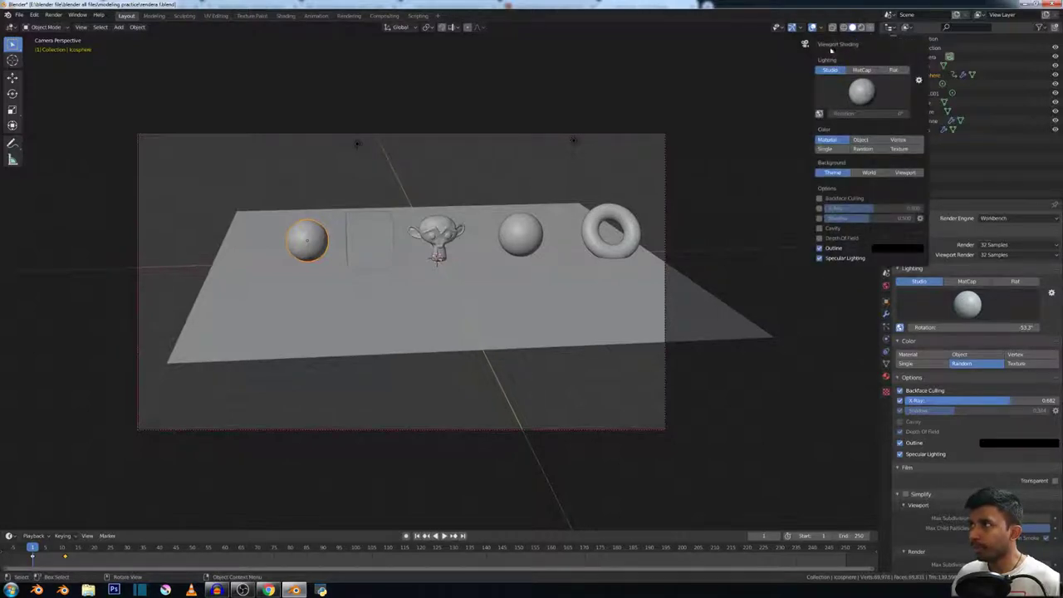
left_click(862, 70)
left_click(893, 71)
left_click(841, 71)
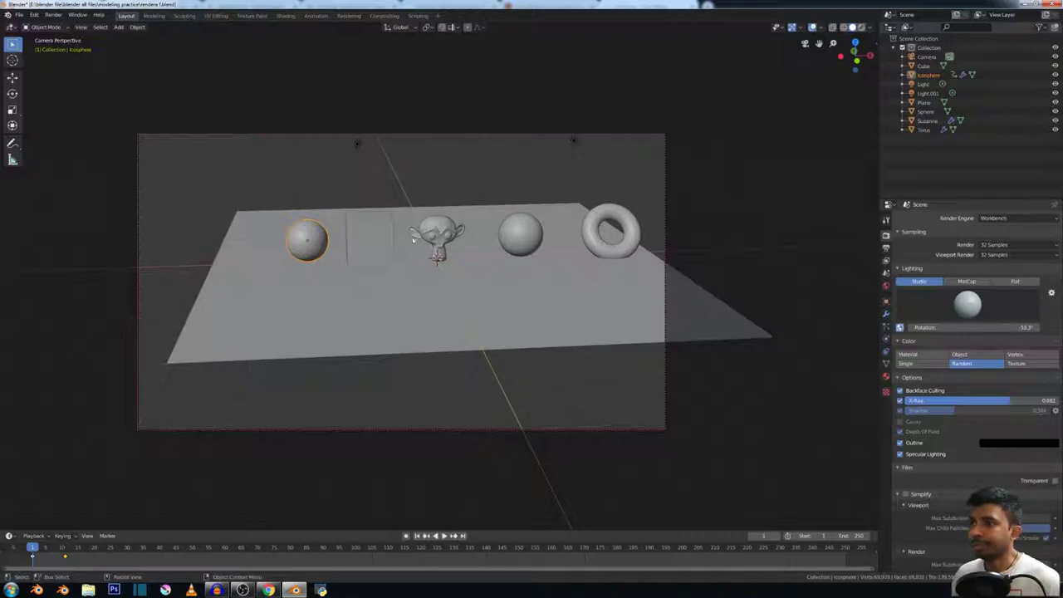
scroll(413, 242, "up", 2)
scroll(413, 242, "down", 2)
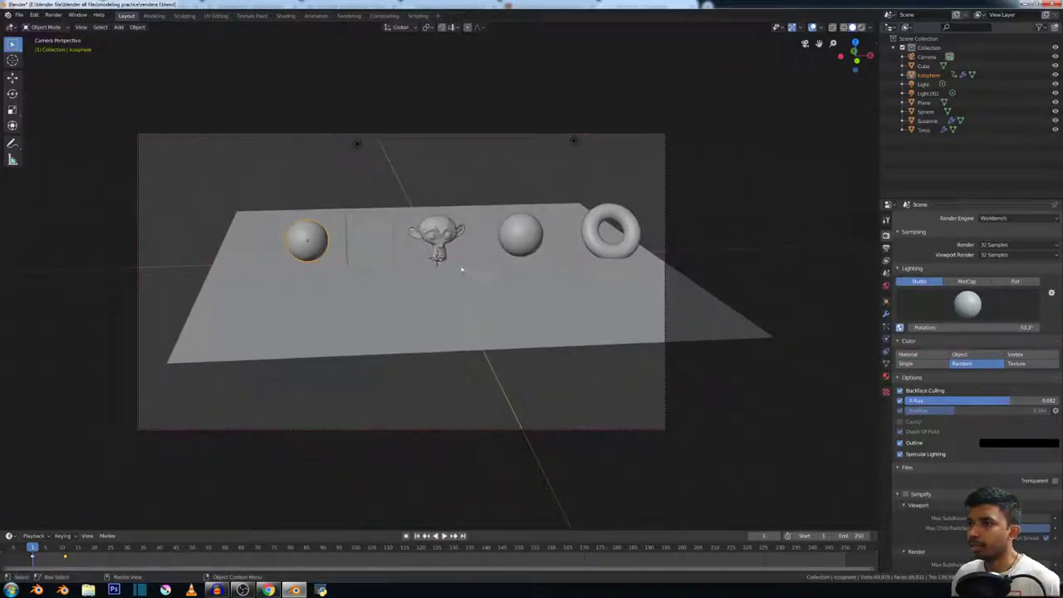
scroll(438, 268, "down", 1)
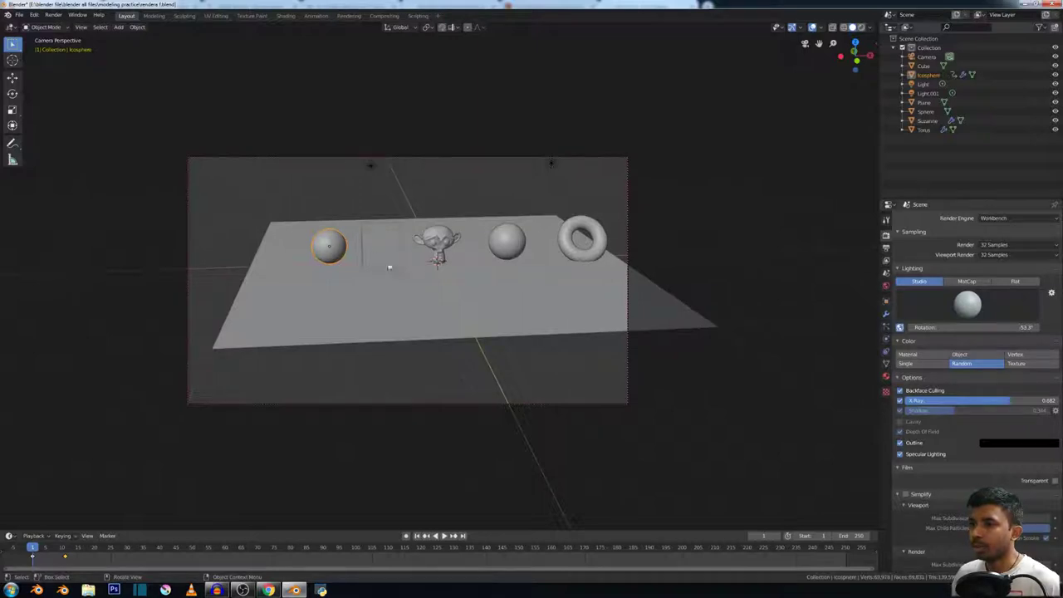
scroll(409, 247, "up", 2)
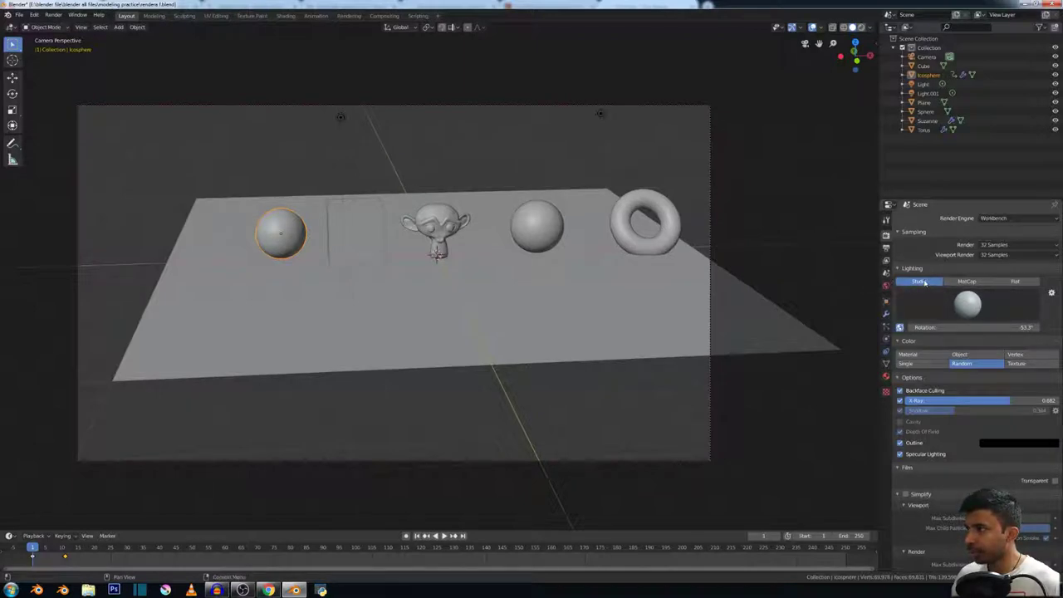
- Try MatCap and Flat lighting, choose Studio, and rotate the studio light to about 69°
left_click(968, 282)
left_click(1015, 281)
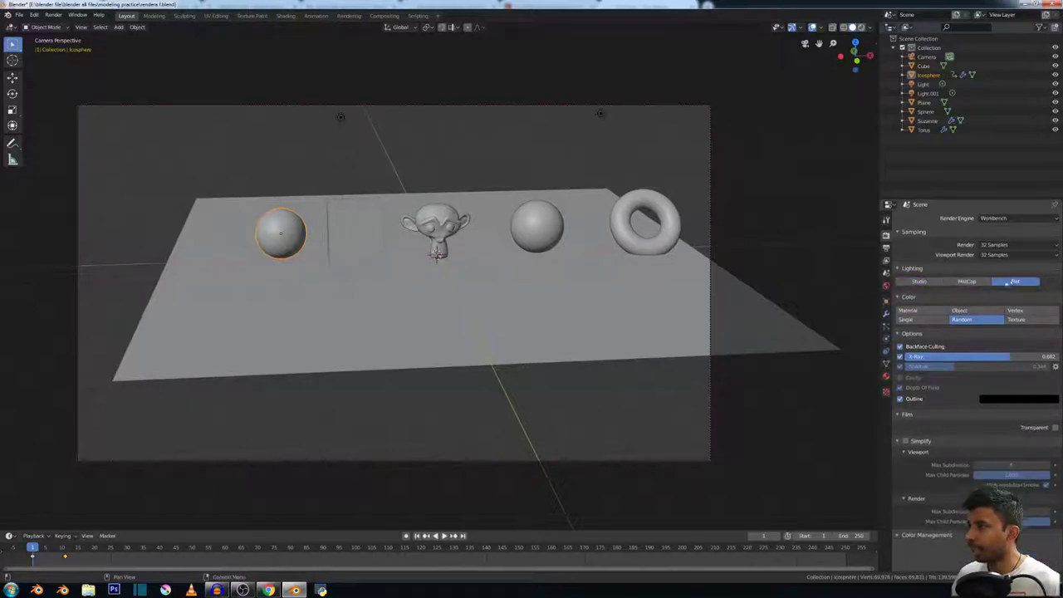
left_click(918, 283)
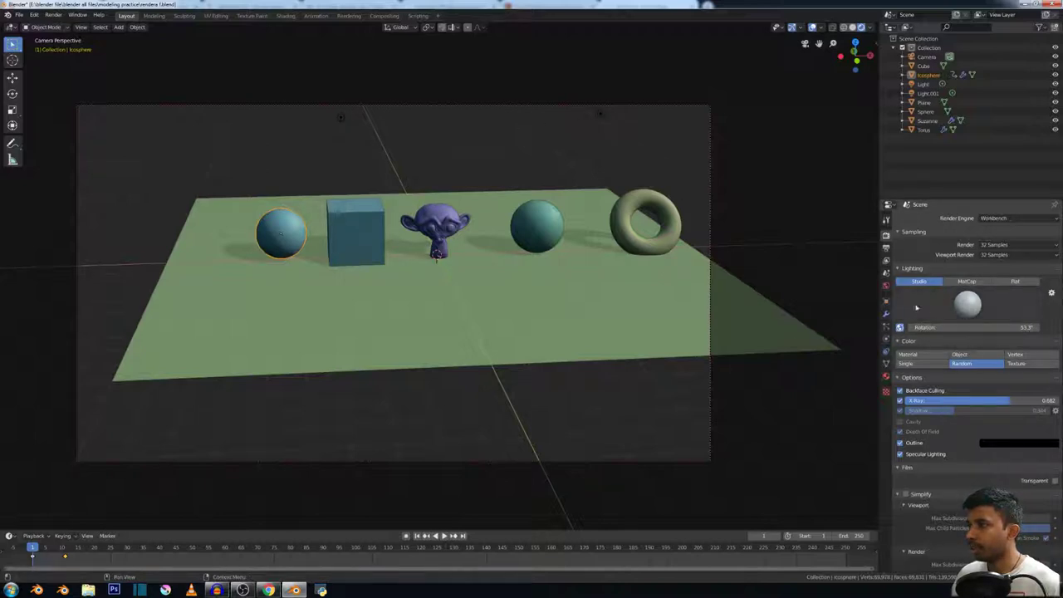
mouse_move(912, 330)
left_mouse_down()
mouse_move(976, 319)
mouse_move(957, 258)
left_mouse_up()
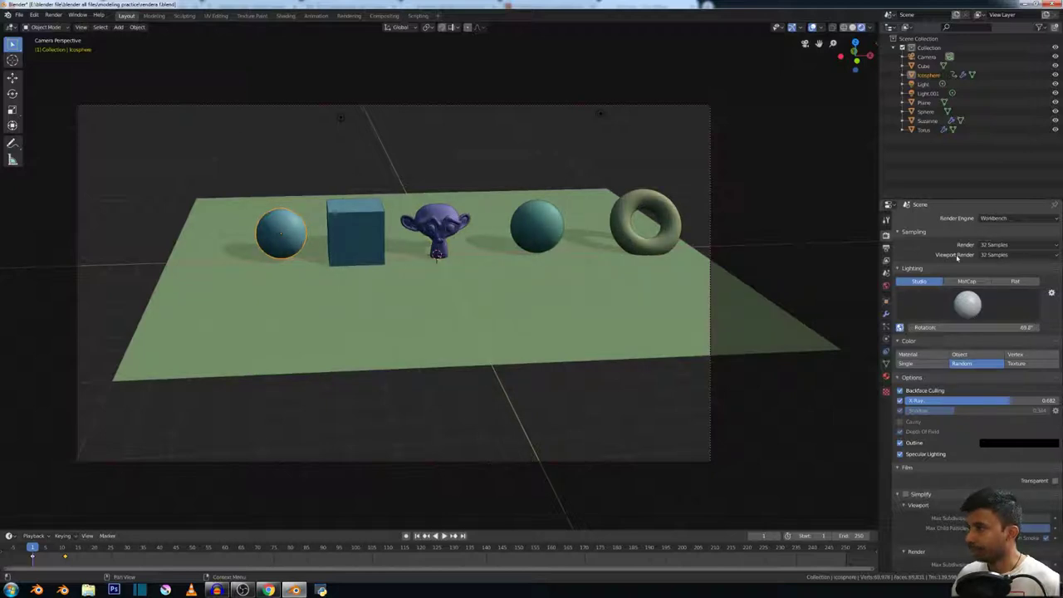
- Set lighting to MatCap with the red clay matcap, toggling Object colour back to Random
left_click(967, 282)
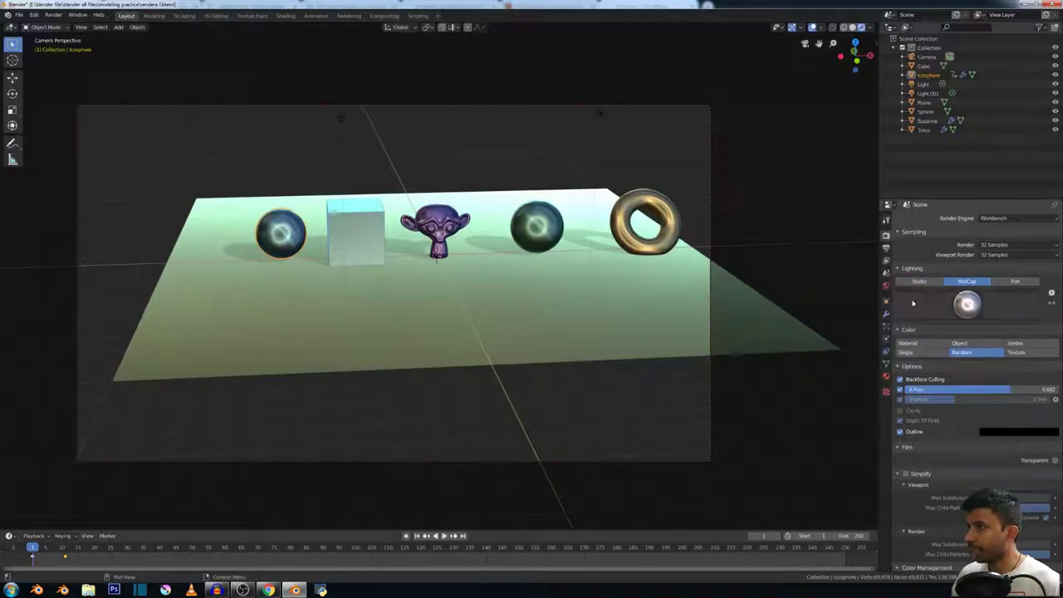
left_click(968, 300)
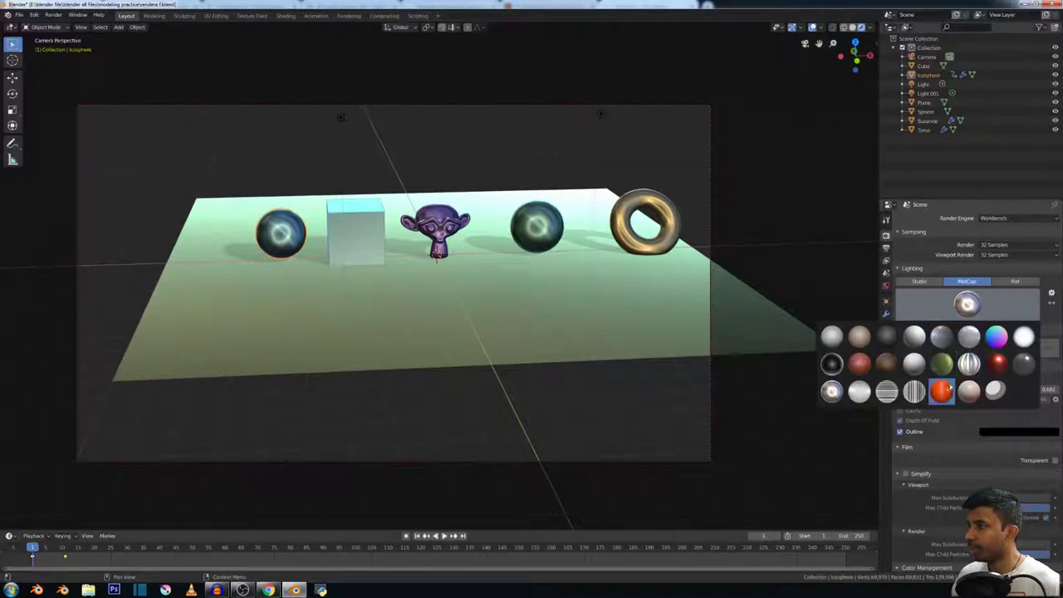
left_click(857, 364)
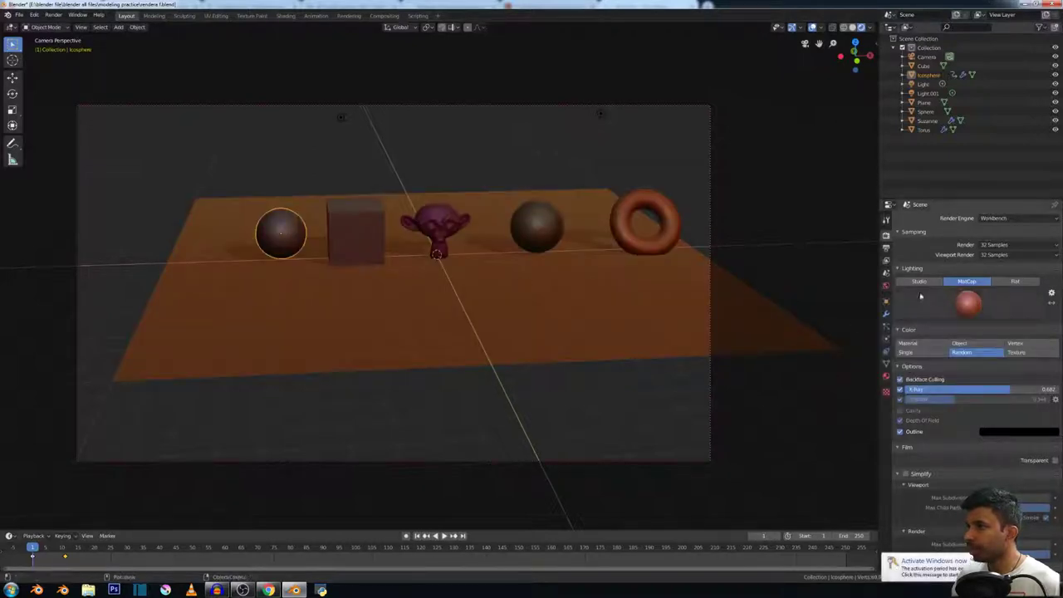
left_click(960, 343)
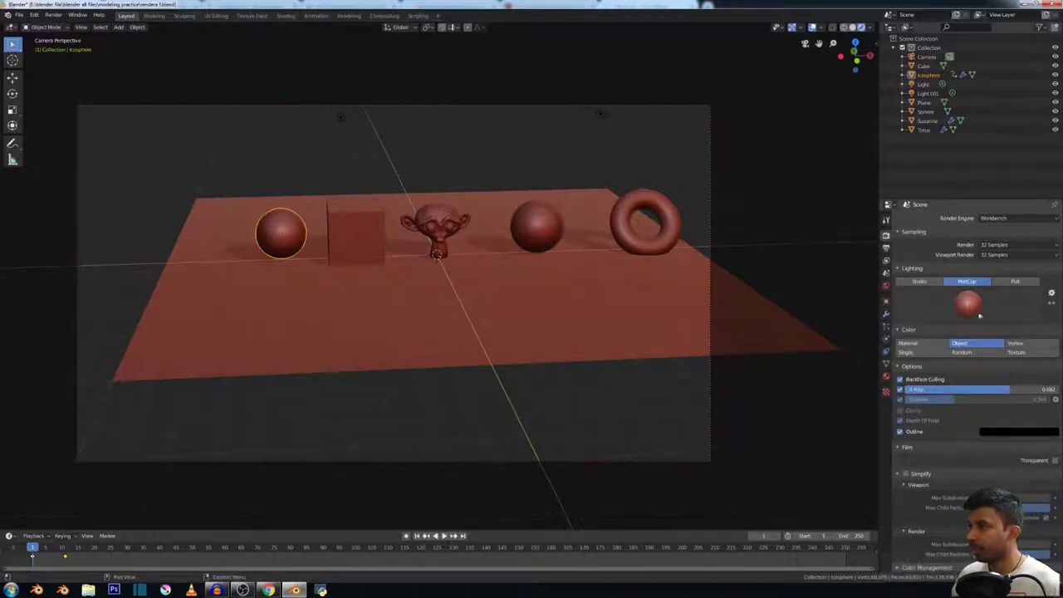
left_click(968, 353)
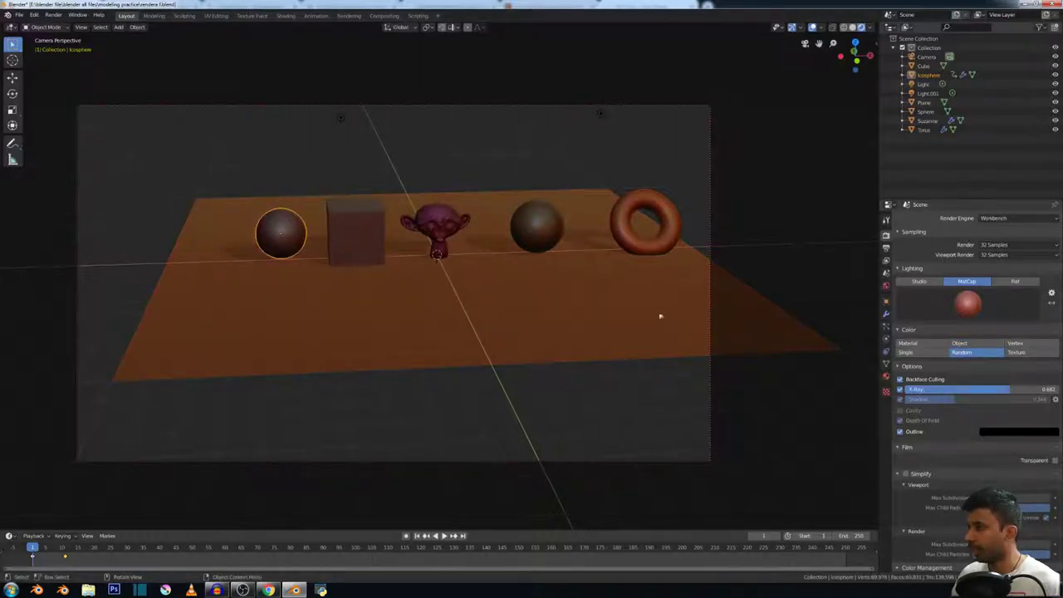
- Lower X-Ray to 0.382, adjust shadow, and pick the plain white matcap after trying rainbow
scroll(954, 403, "down", 1)
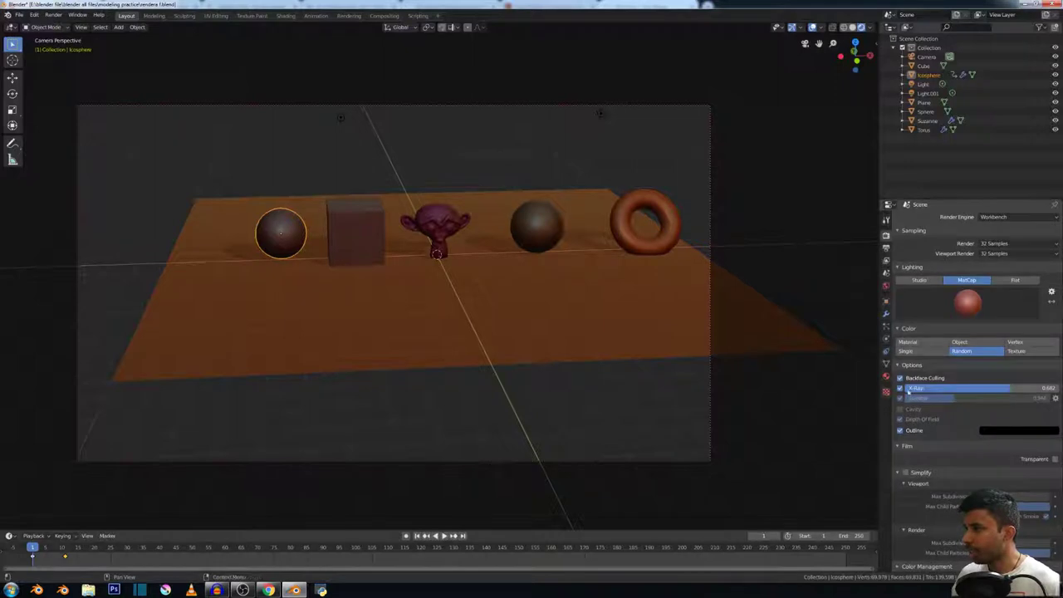
left_click_drag(947, 392, 864, 392)
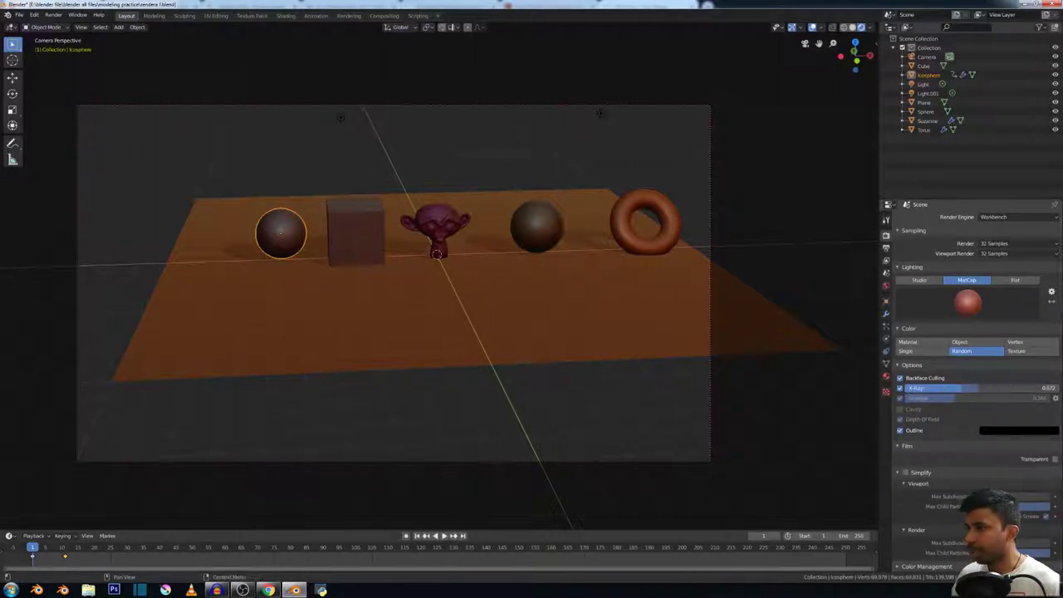
mouse_move(946, 397)
left_mouse_down()
mouse_move(1020, 388)
mouse_move(955, 388)
left_mouse_up()
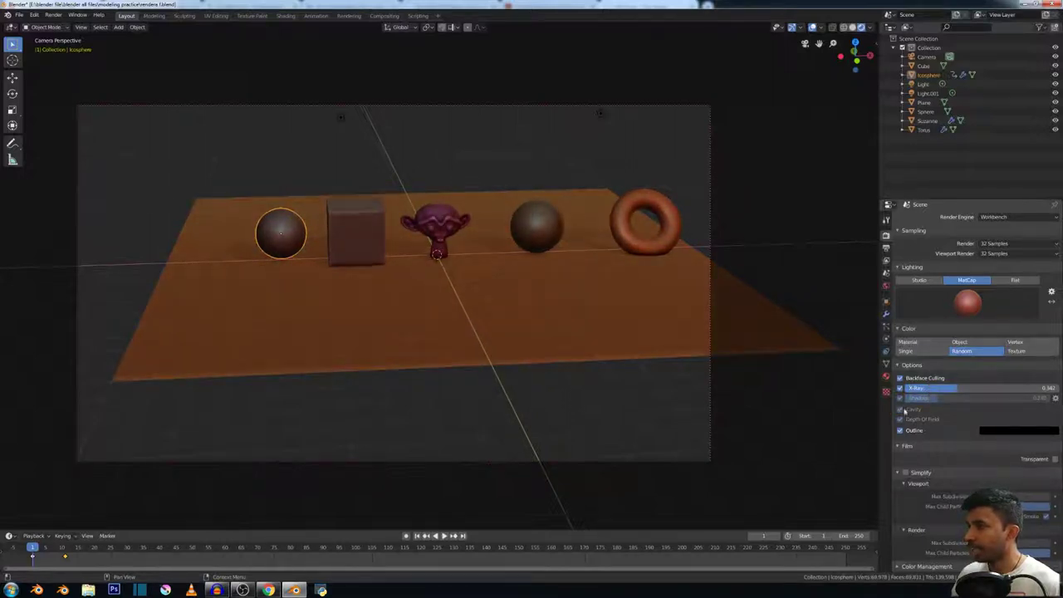
left_click(969, 314)
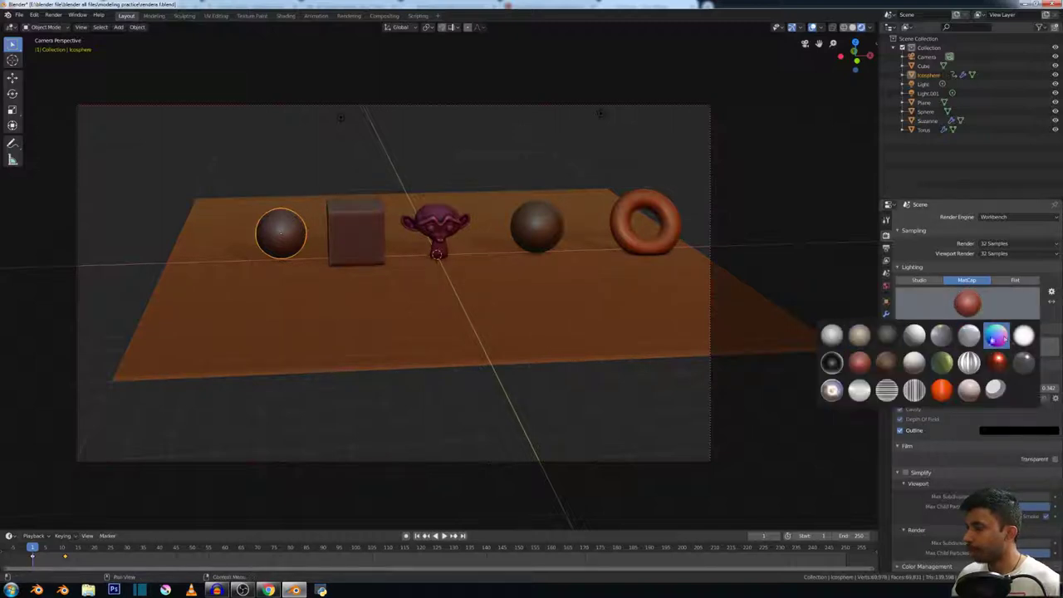
left_click(997, 334)
left_click(963, 320)
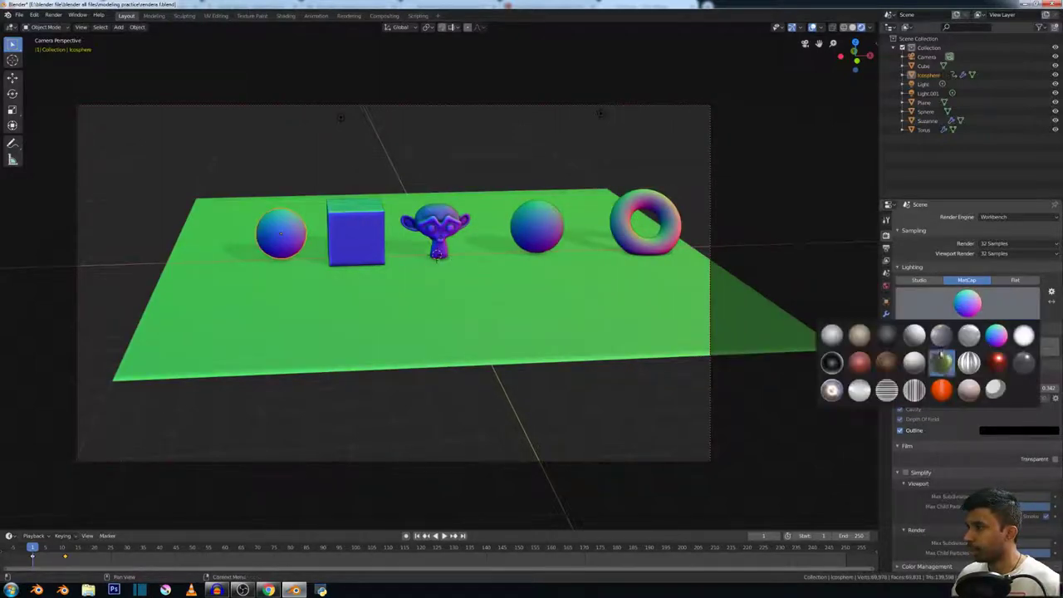
left_click(924, 365)
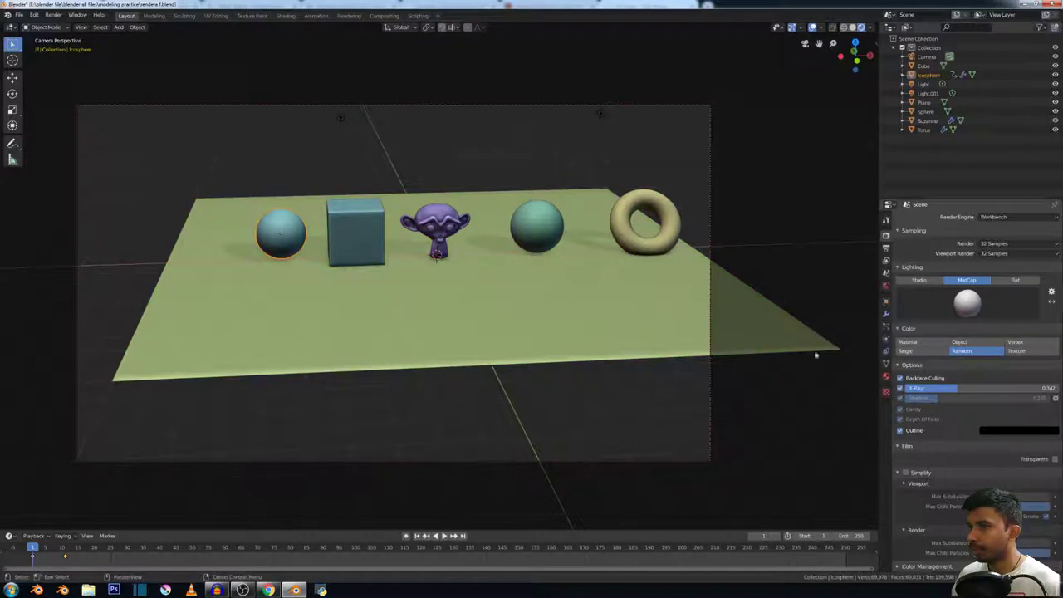
- Zoom the viewport, click the cube and the right sphere, and finally select Suzanne
scroll(268, 157, "up", 5)
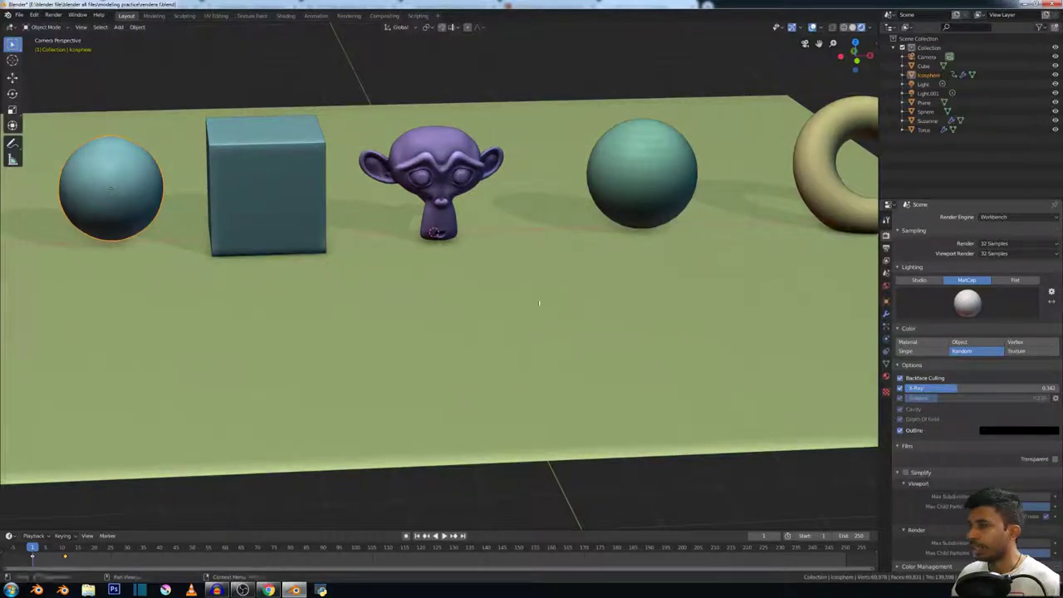
scroll(430, 268, "down", 4)
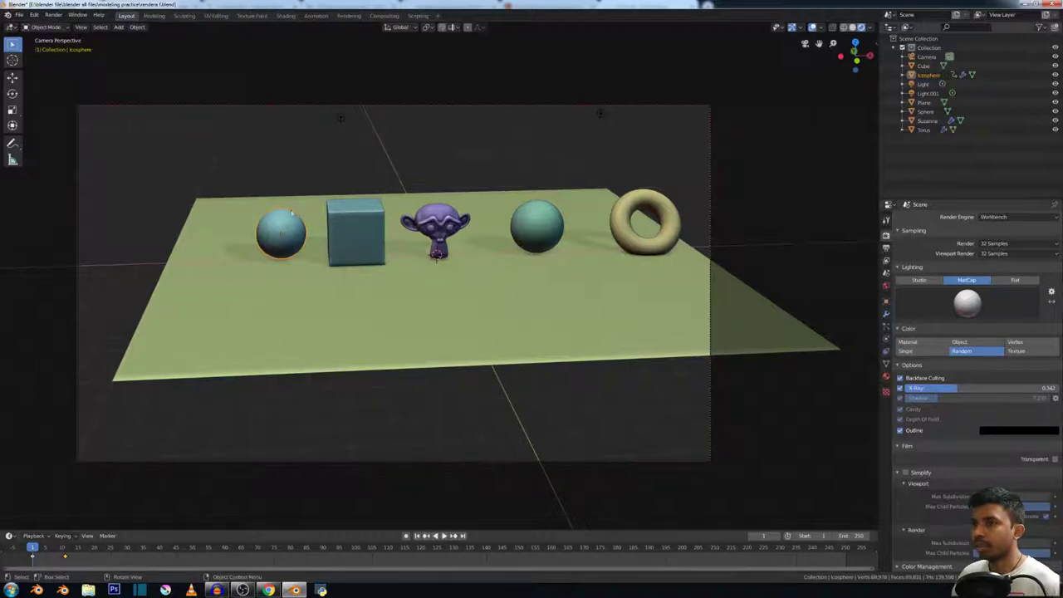
left_click(363, 228)
left_click(542, 226)
left_click(457, 226)
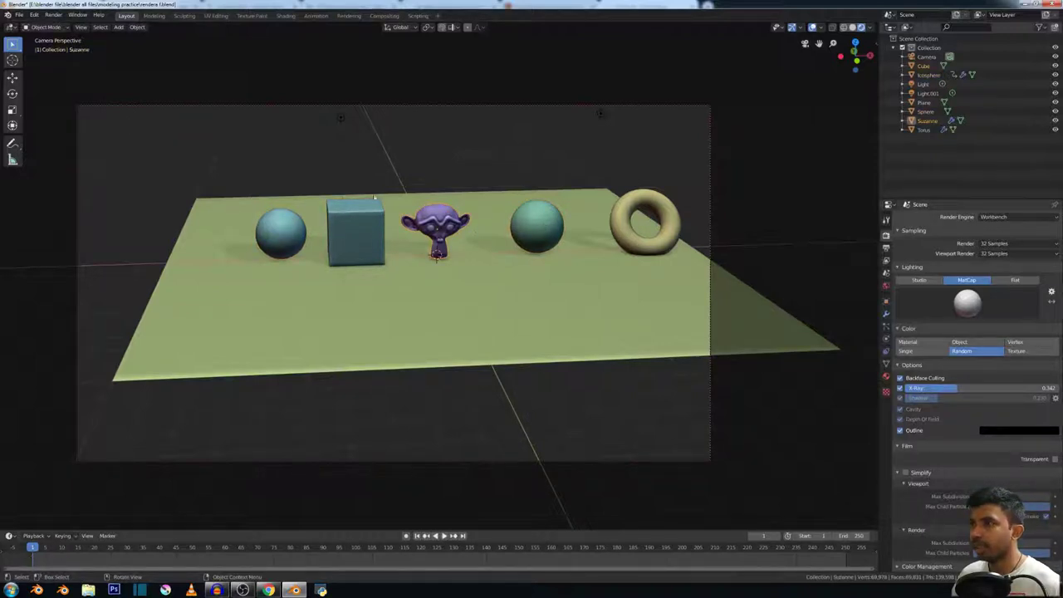
left_click(997, 244)
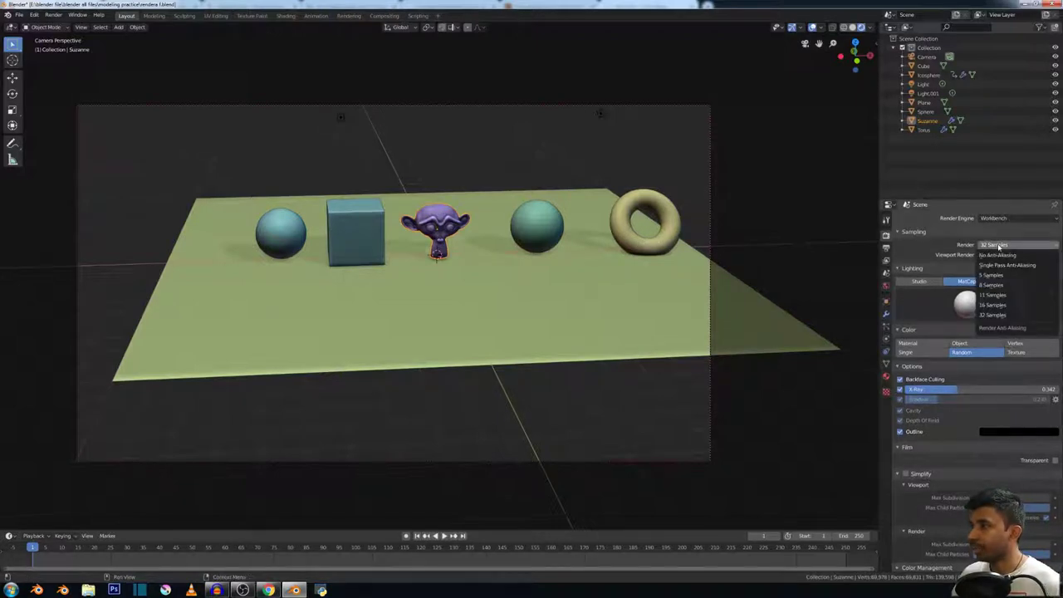
left_click(999, 247)
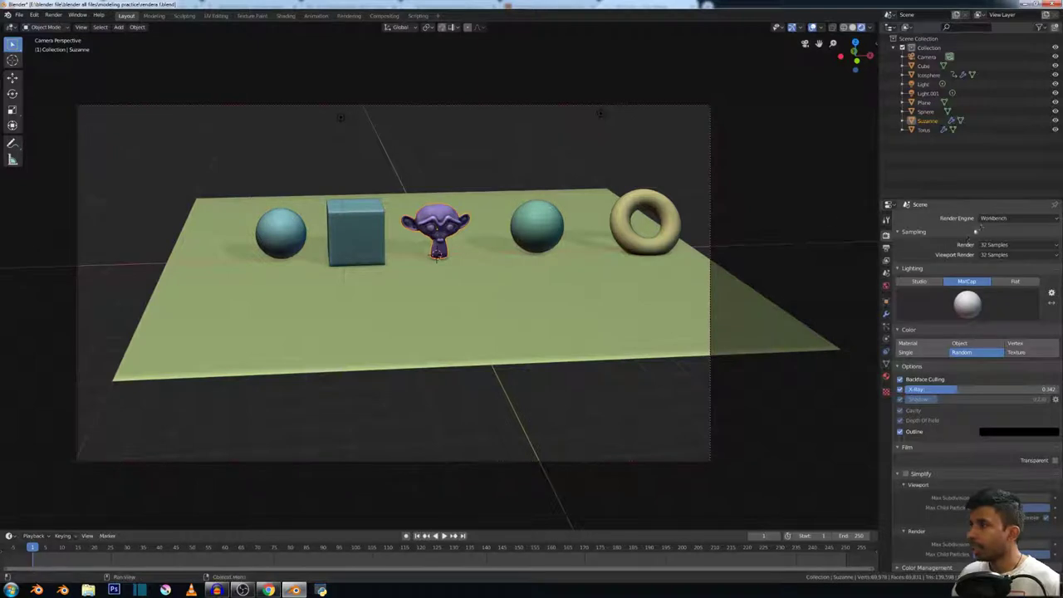
left_click(990, 255)
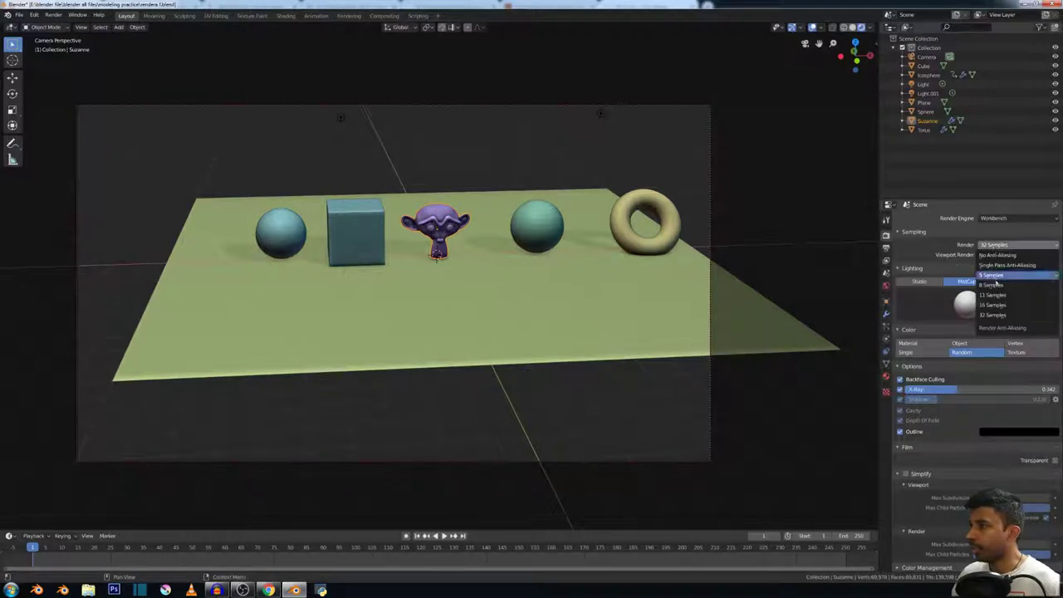
left_click(992, 255)
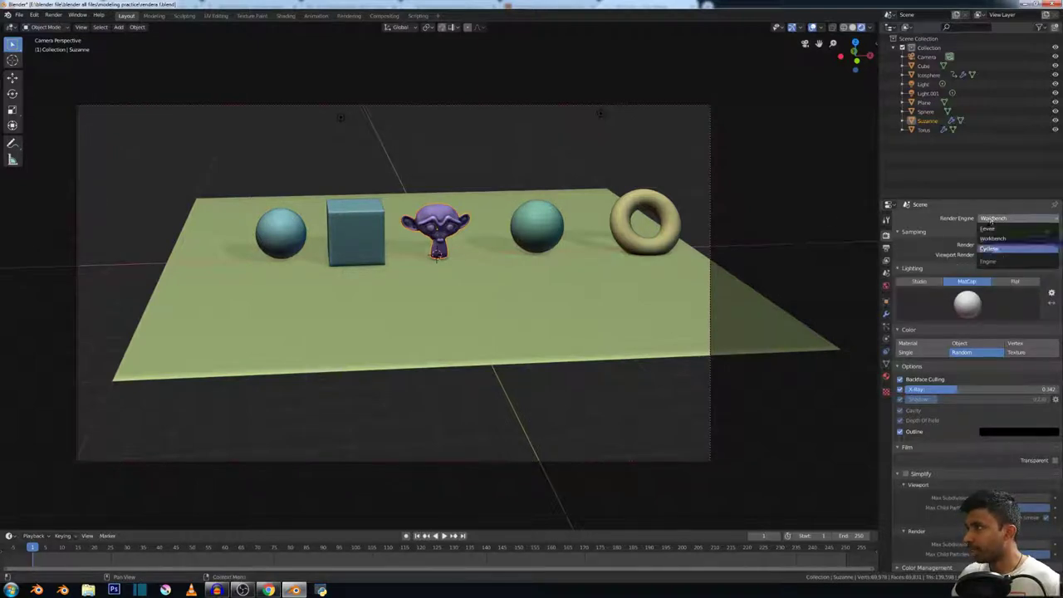
left_click(992, 245)
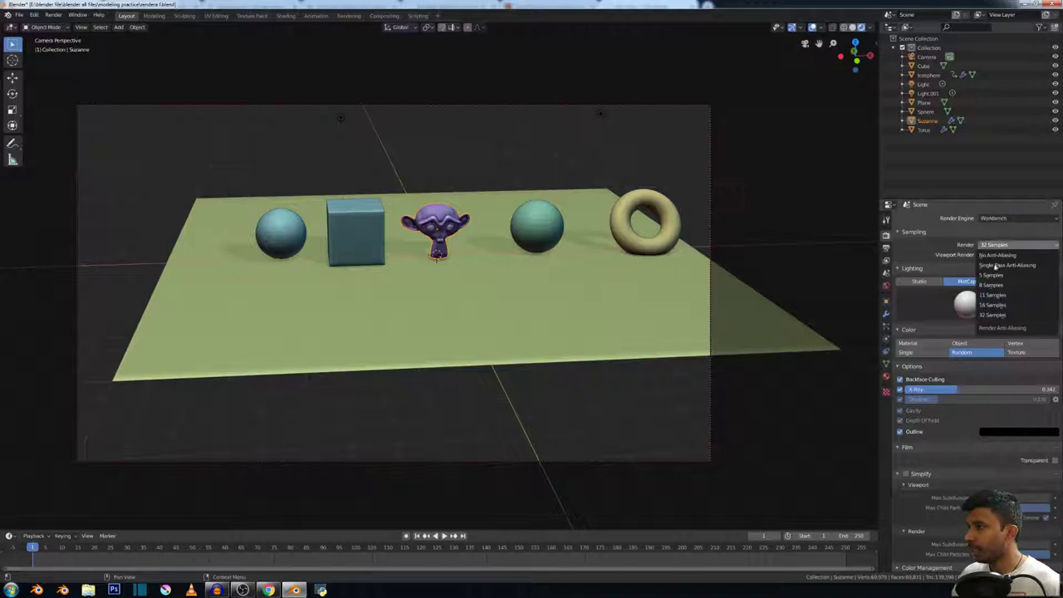
left_click(997, 315)
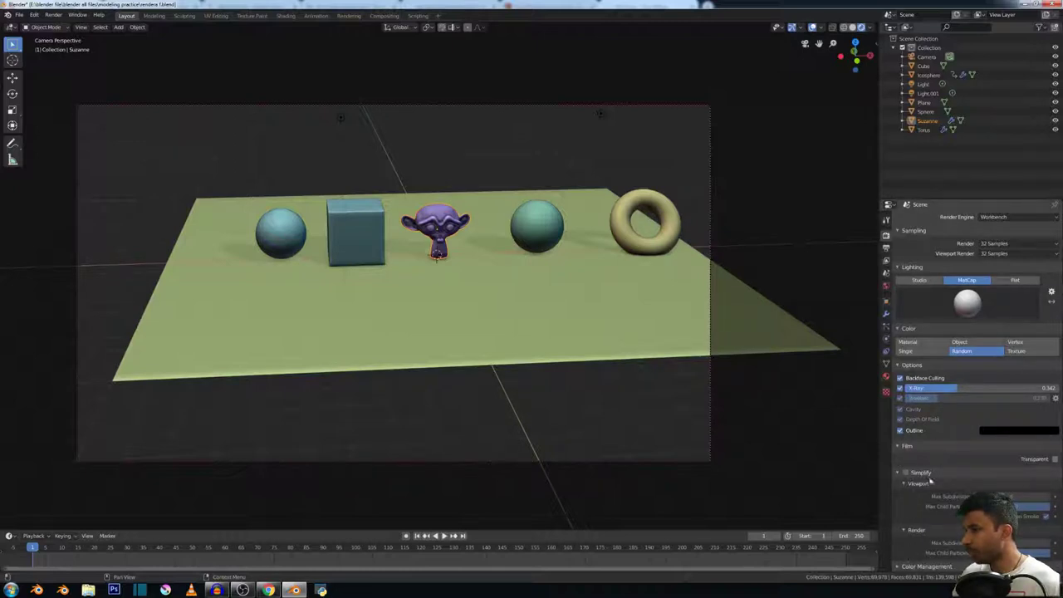
- Collapse the Film, Simplify and Color Management panels in Render Properties
left_click(914, 446)
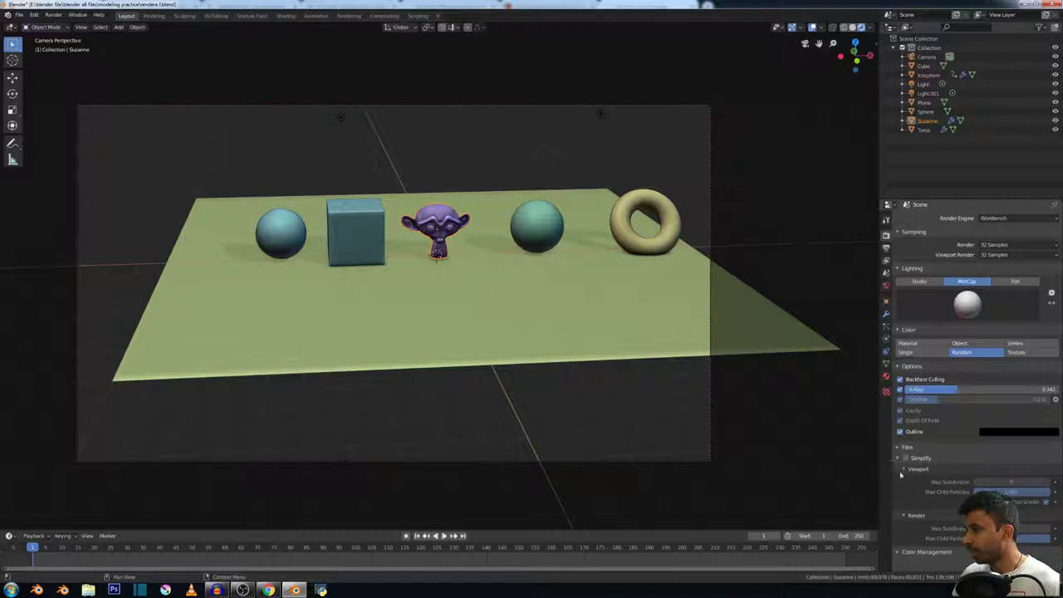
left_click(903, 470)
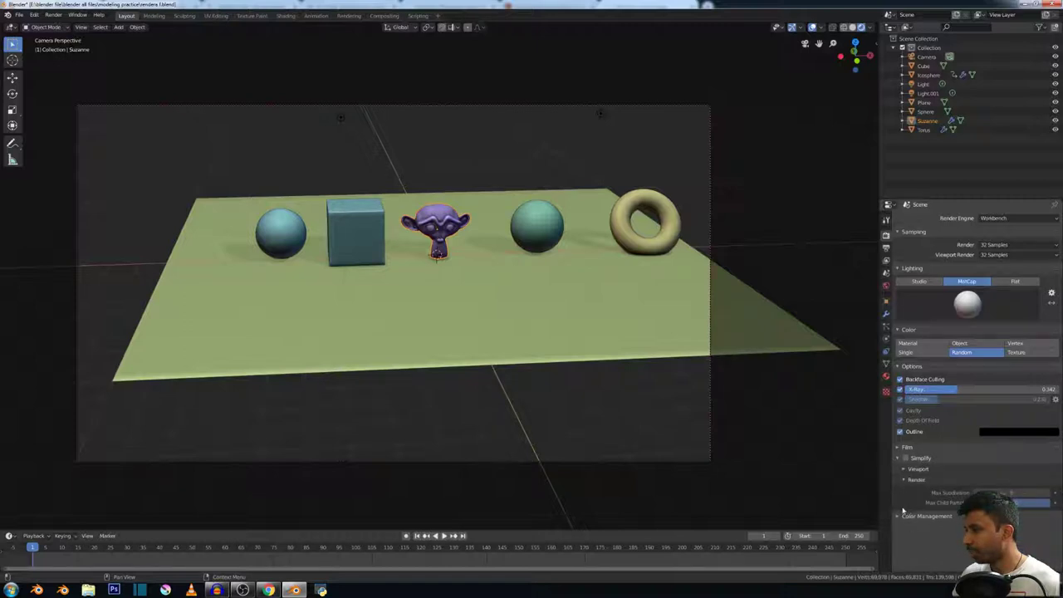
left_click(900, 515)
left_click(904, 458)
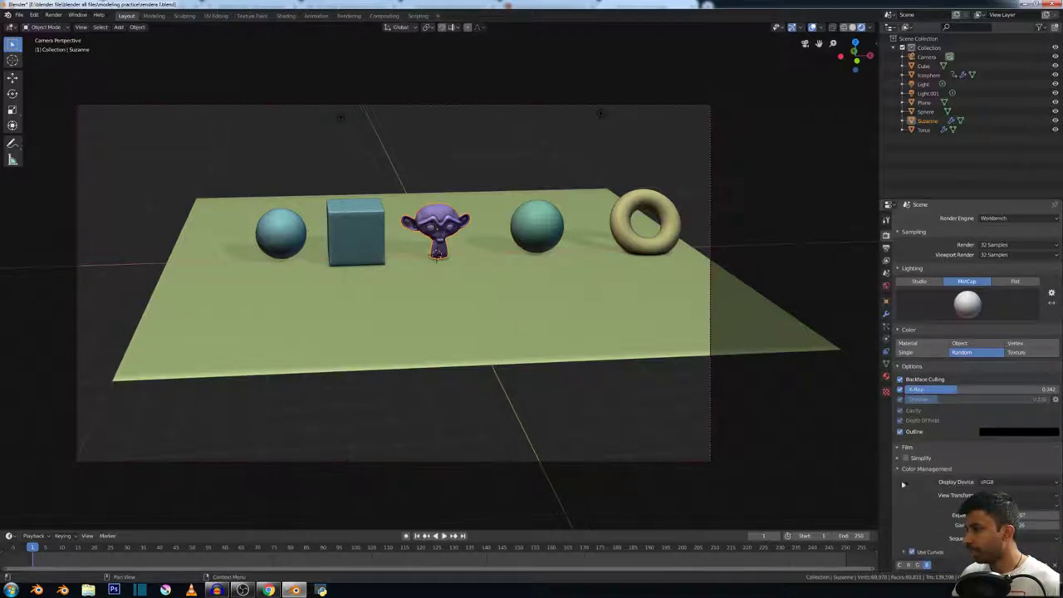
left_click(897, 469)
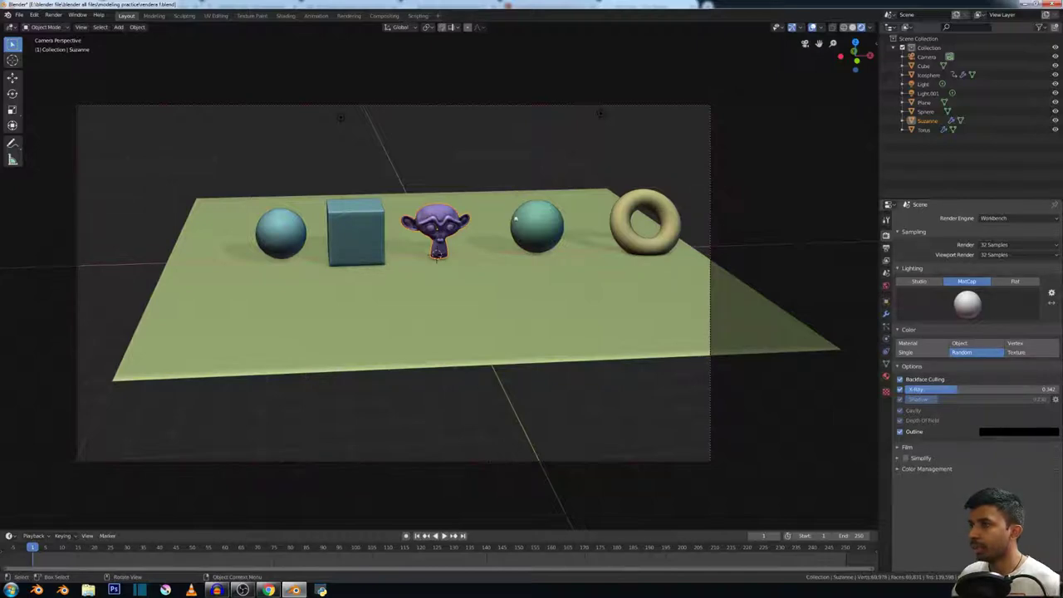
- Select the ground plane in the viewport
left_click(524, 289)
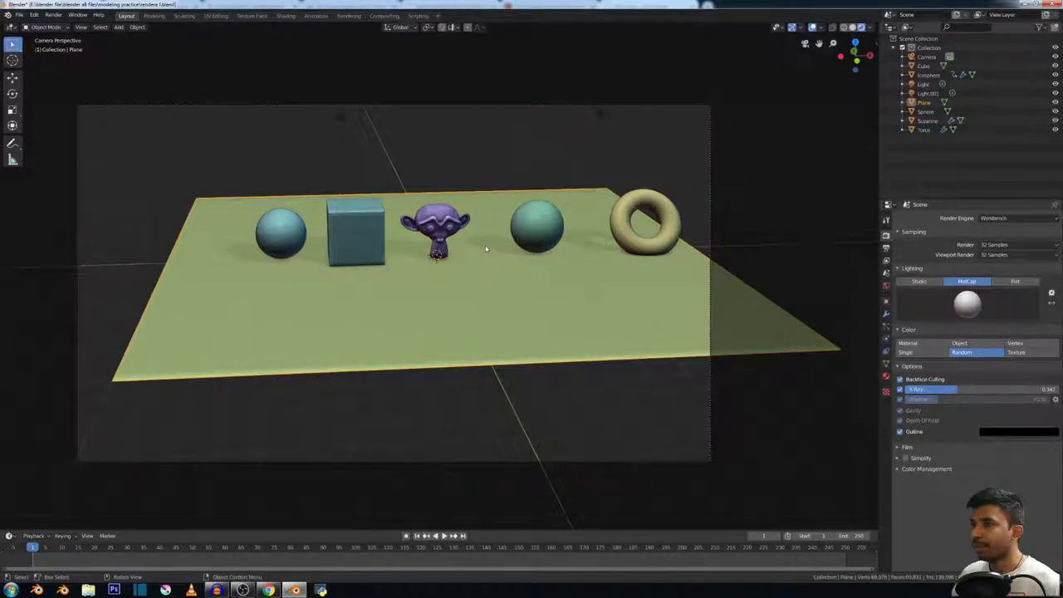
scroll(489, 249, "up", 4)
scroll(488, 249, "down", 5)
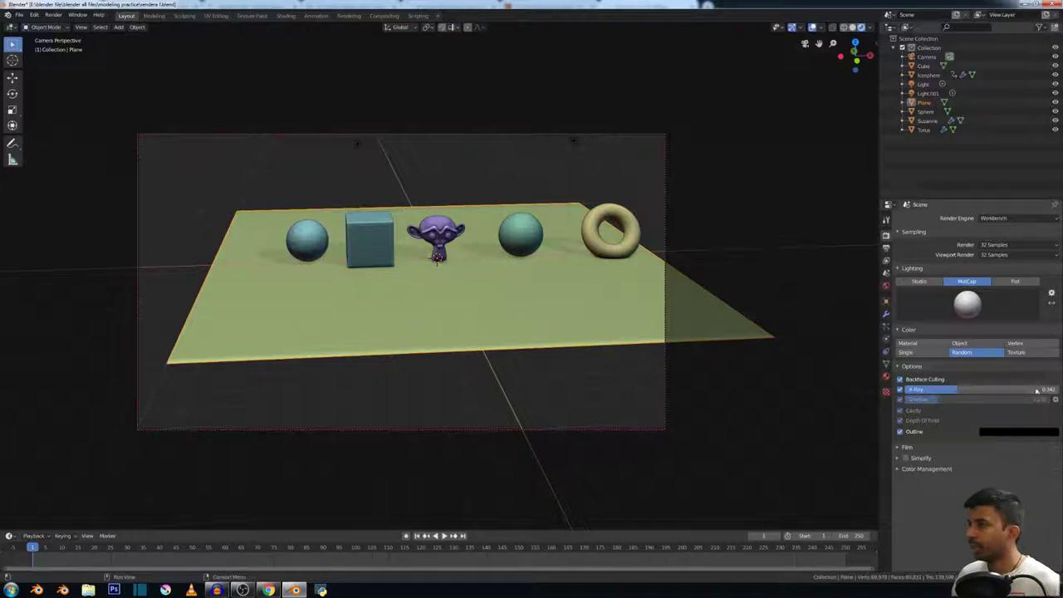
- Render a Workbench image of the scene and close the render window
left_click(53, 15)
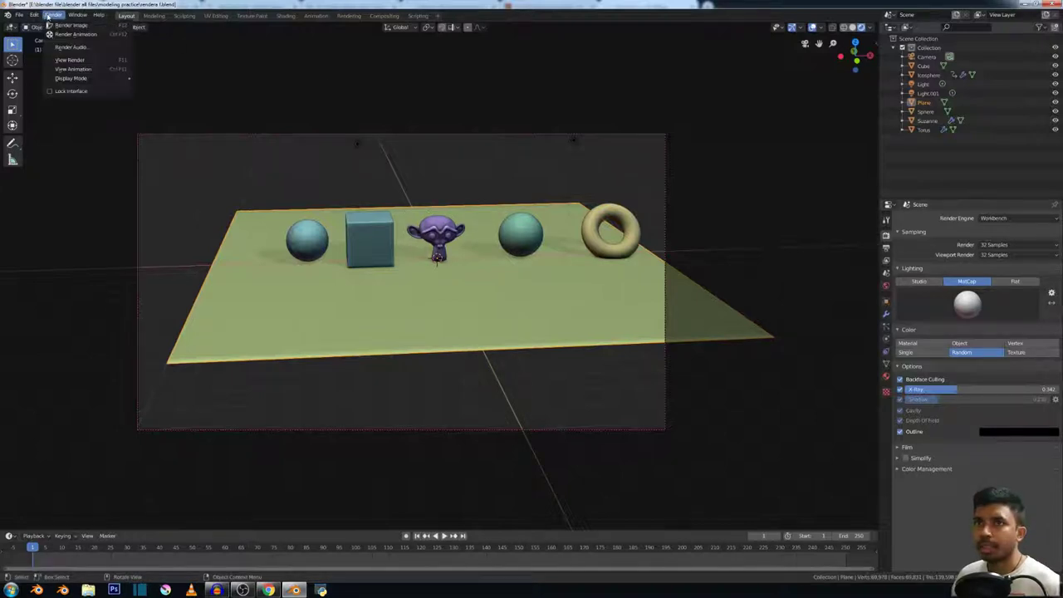
left_click(58, 25)
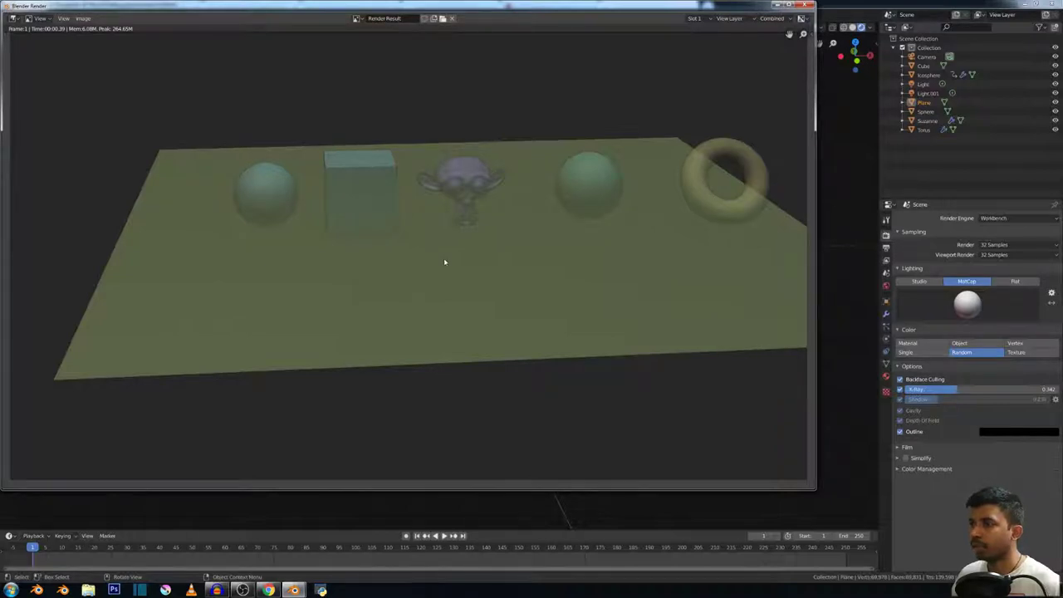
left_click(802, 5)
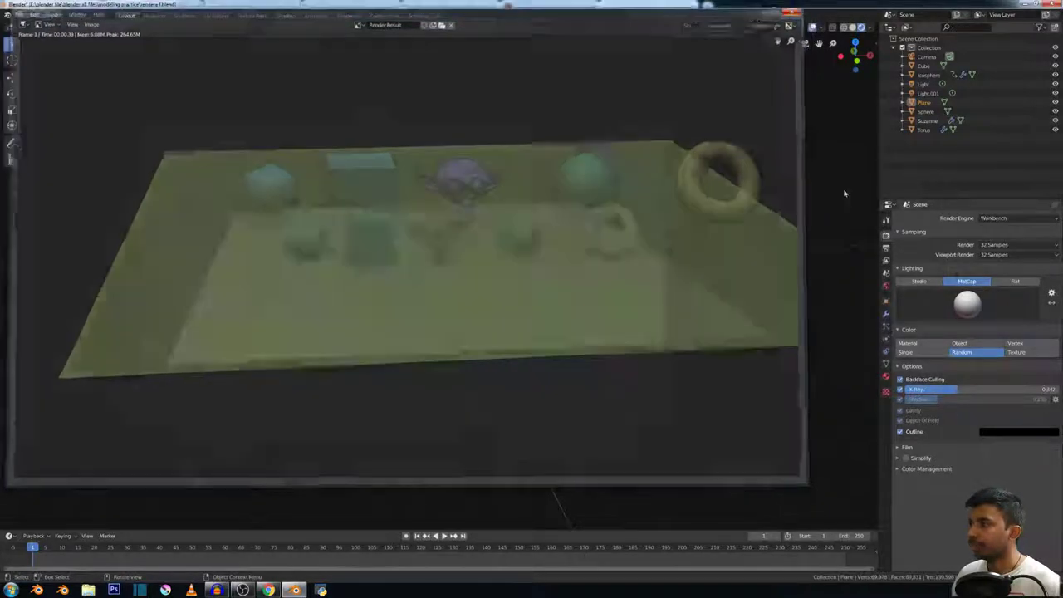
- Apply the red MatCap, render the scene again, and bring up the render engine list
left_click(968, 304)
left_click(998, 363)
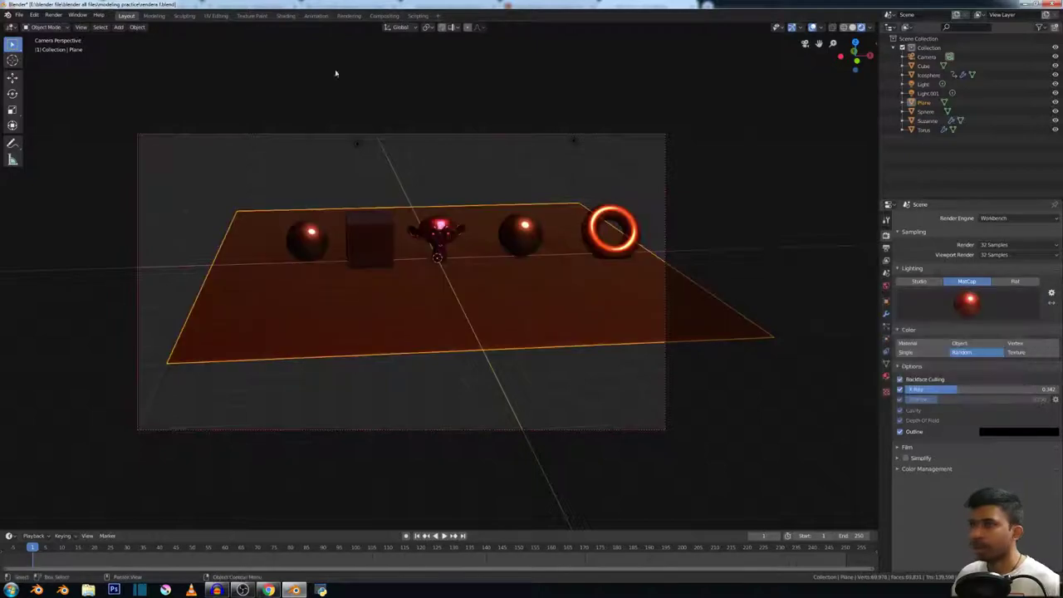
left_click(50, 15)
left_click(70, 25)
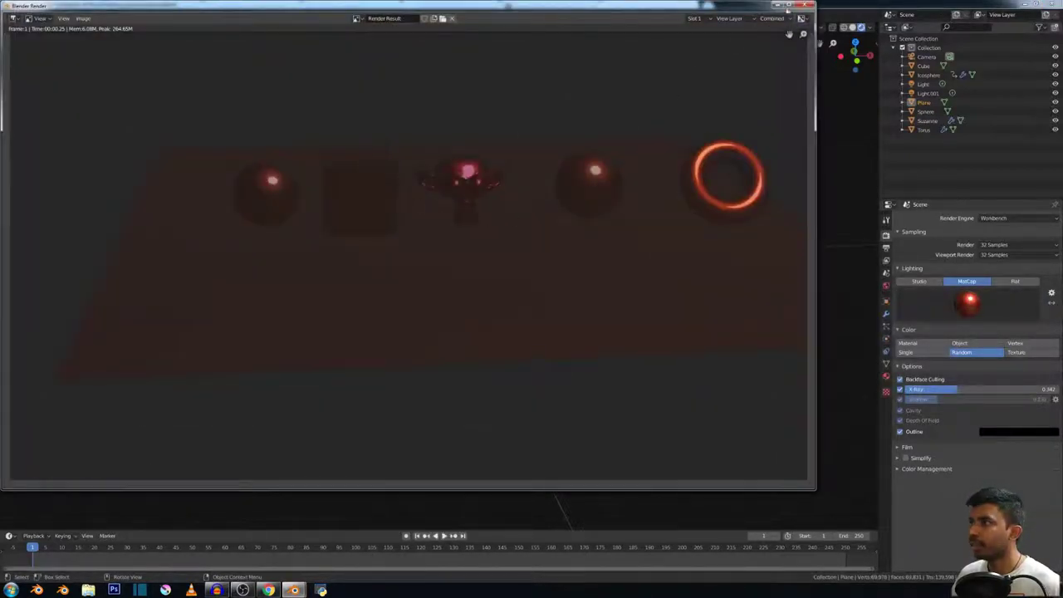
left_click(803, 6)
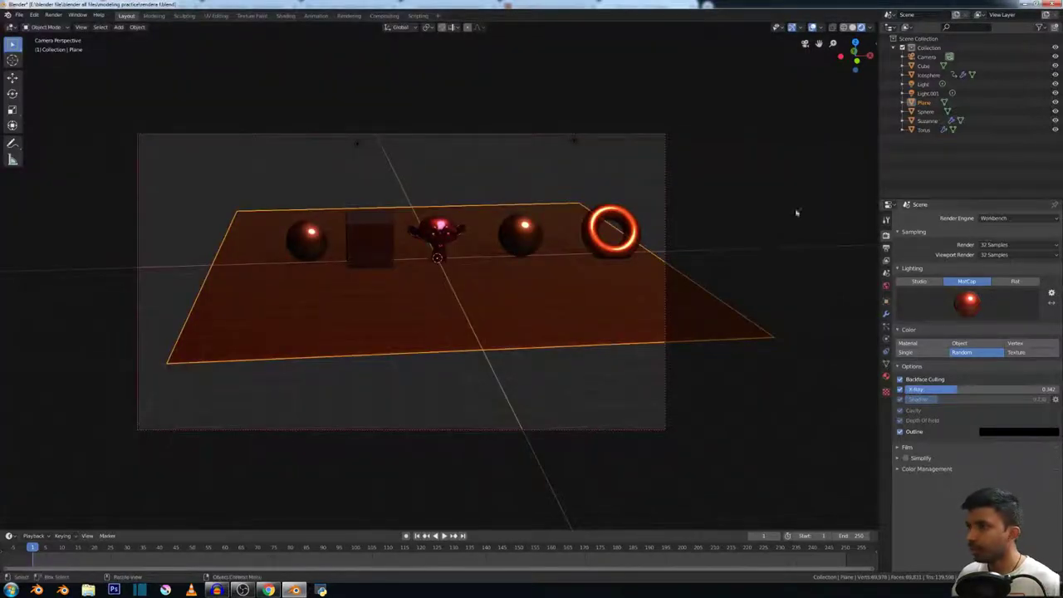
left_click(994, 218)
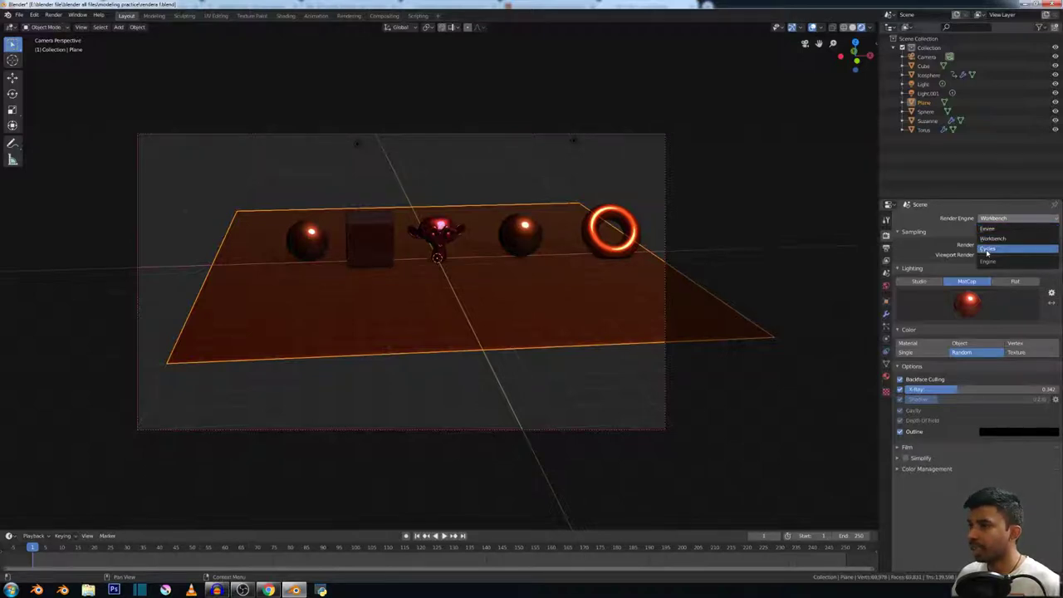
- Change the render engine from Workbench to Cycles for a path-traced viewport preview
left_click(987, 250)
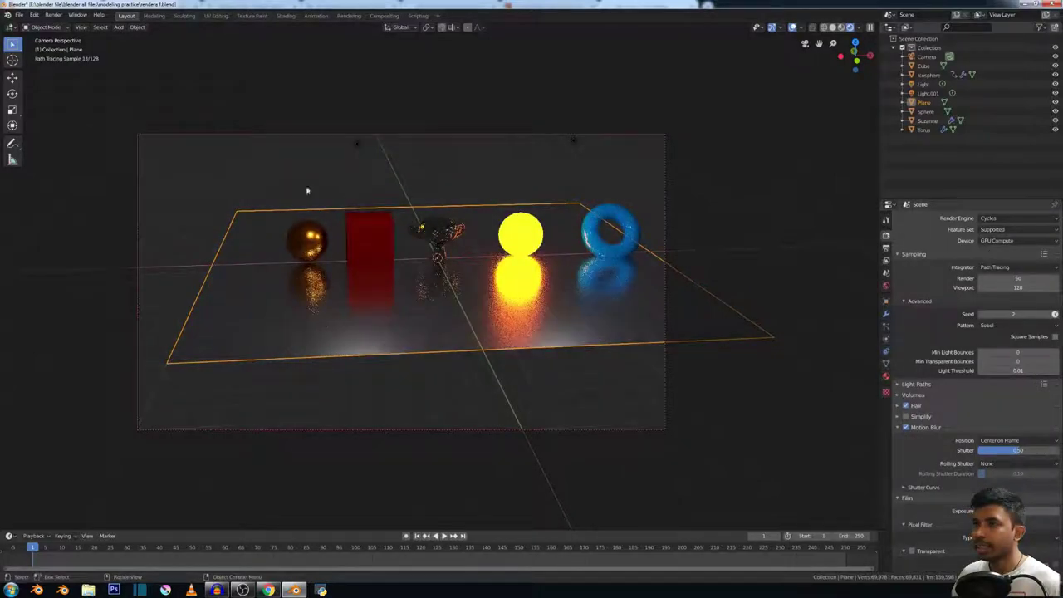
scroll(366, 201, "up", 2)
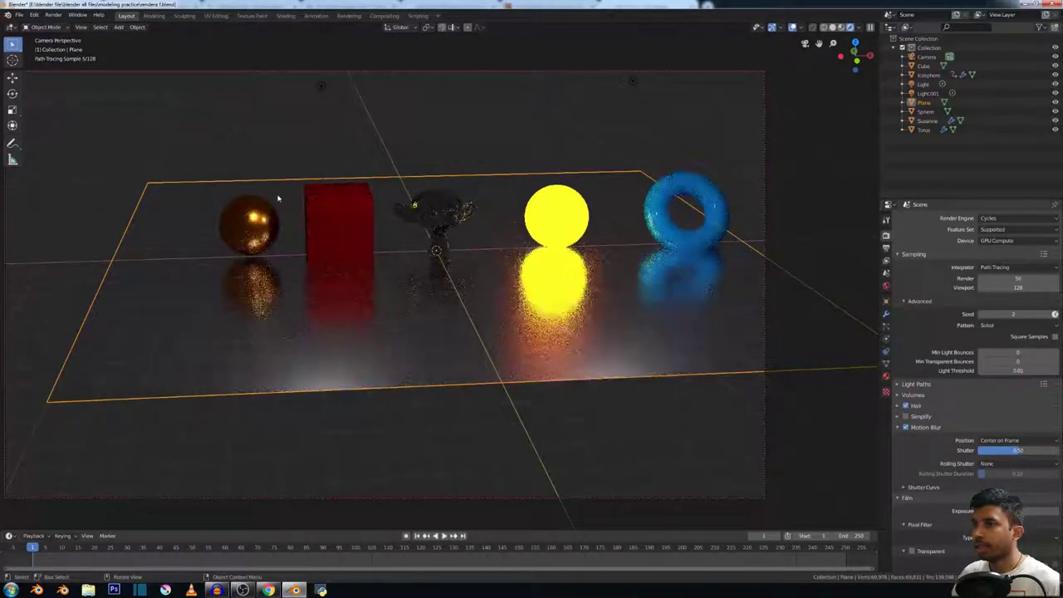
scroll(278, 199, "down", 1)
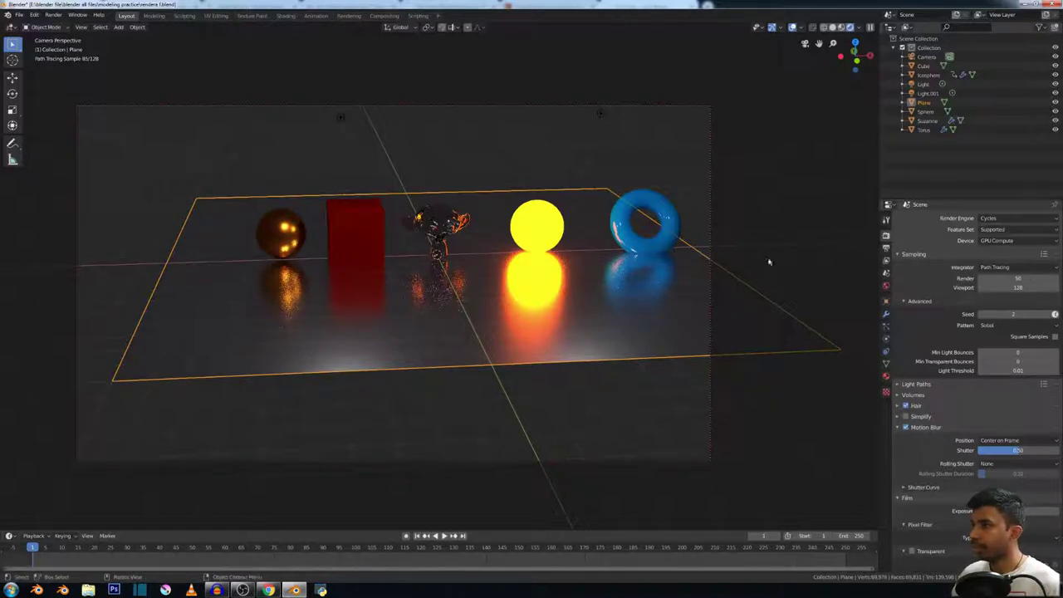
left_click(999, 219)
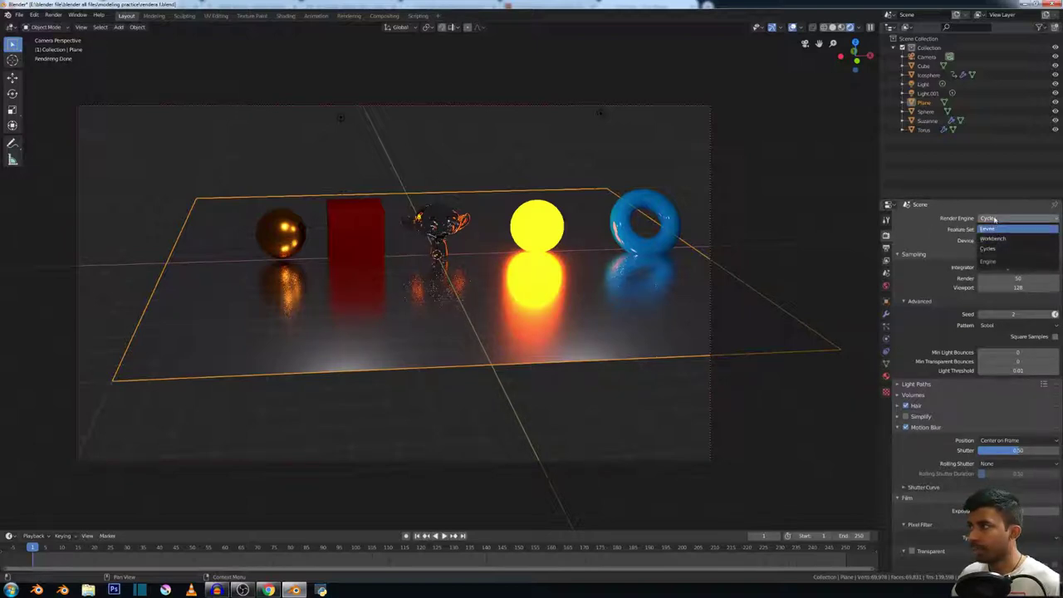
left_click(994, 218)
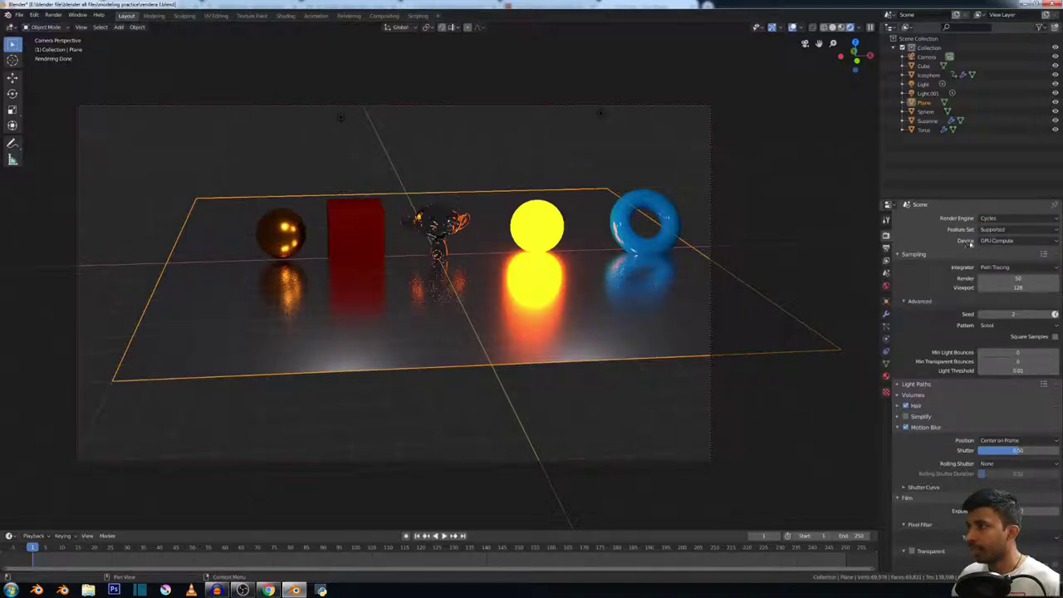
left_click(996, 240)
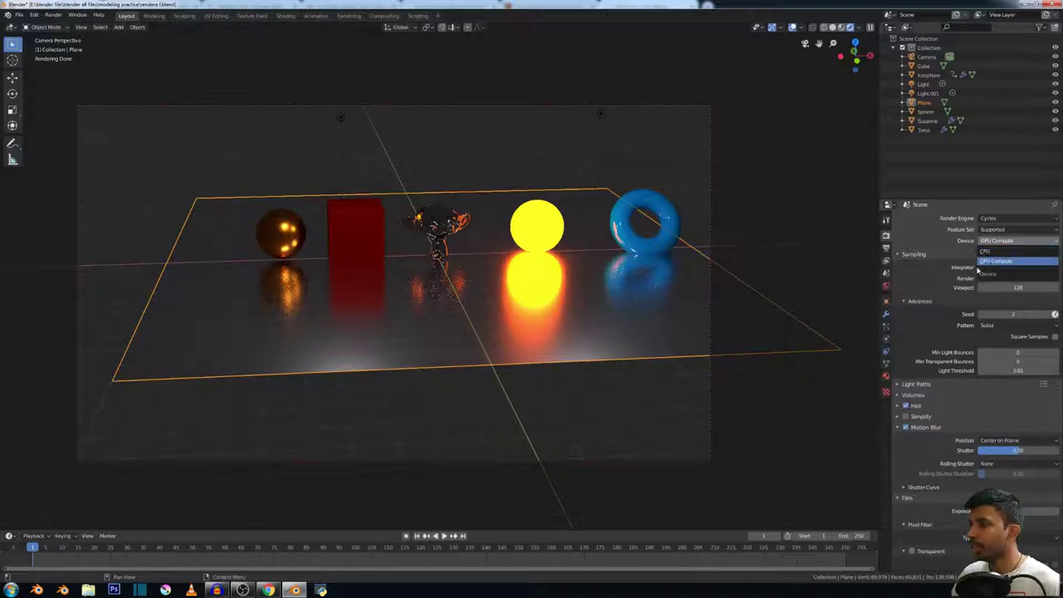
left_click(999, 263)
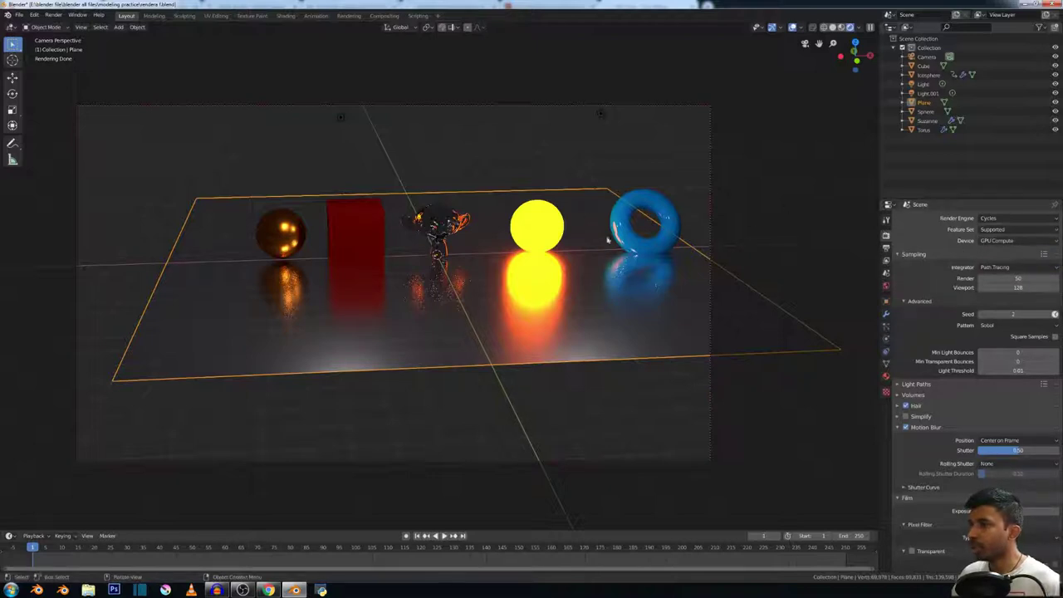
left_click(996, 241)
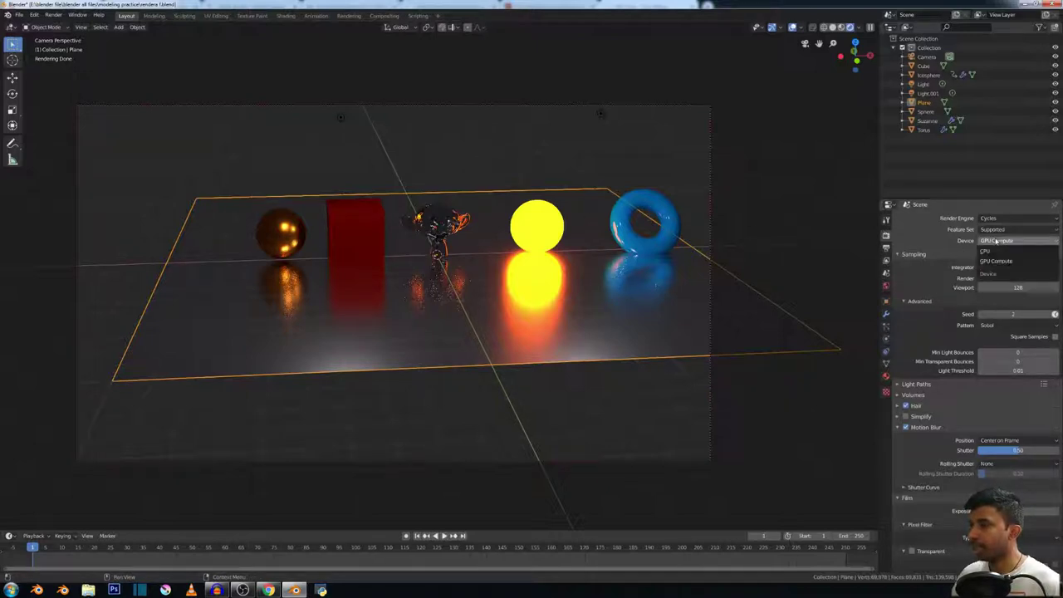
left_click(996, 251)
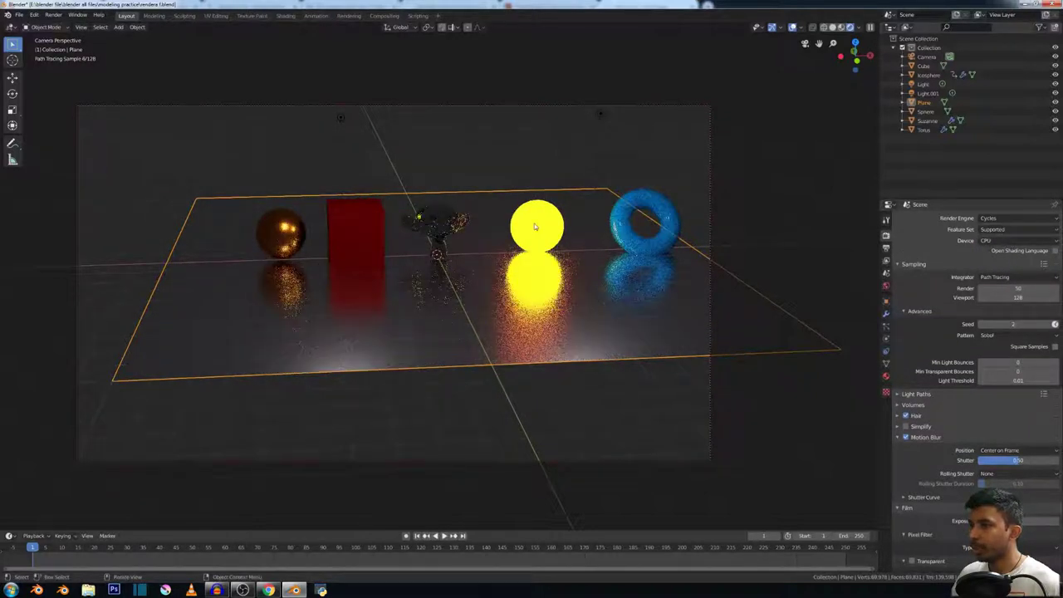
left_click(1010, 242)
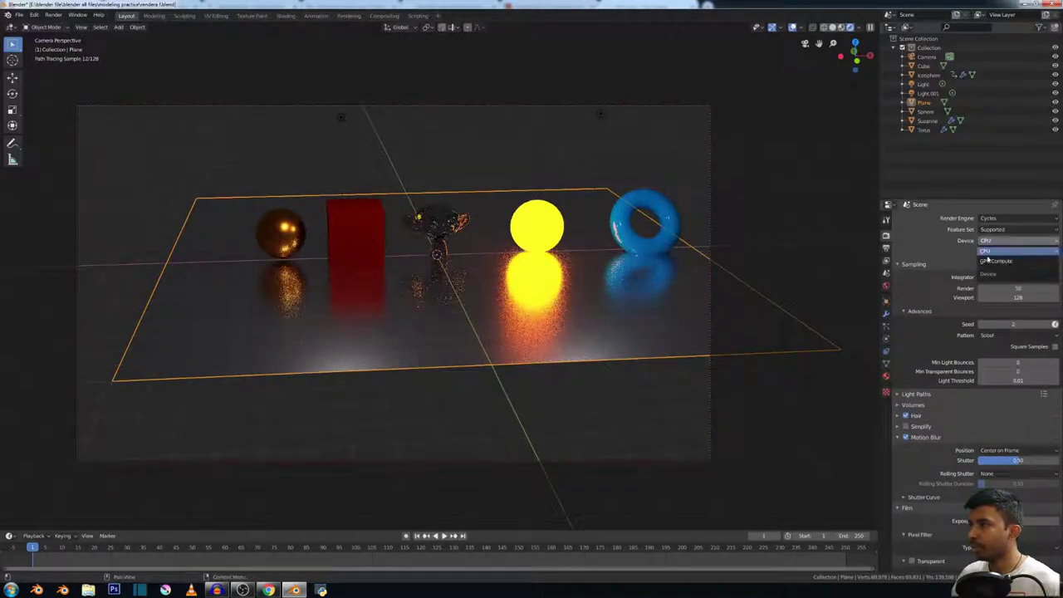
left_click(997, 259)
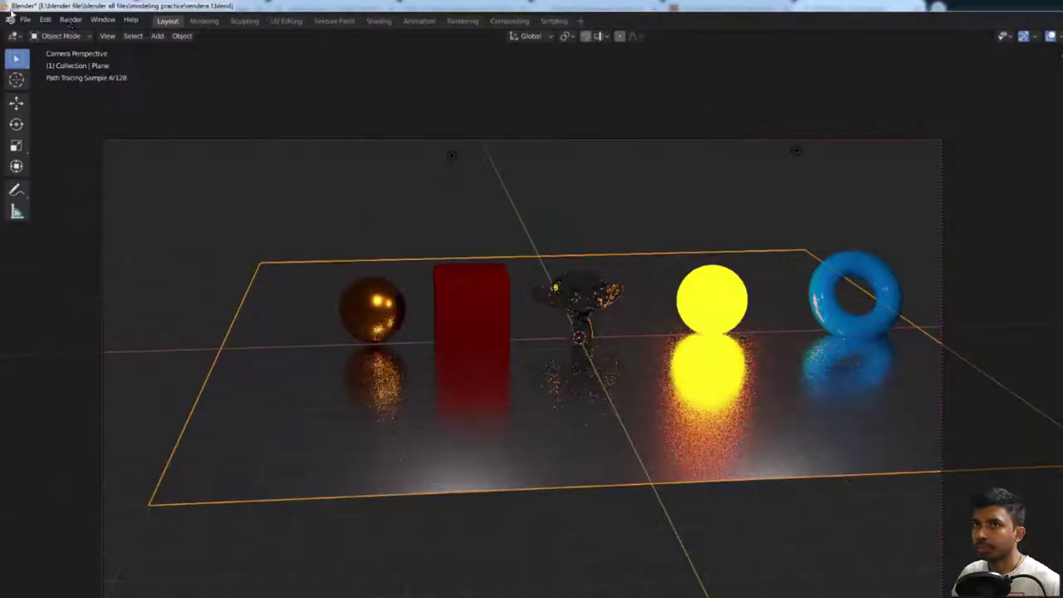
left_click(35, 15)
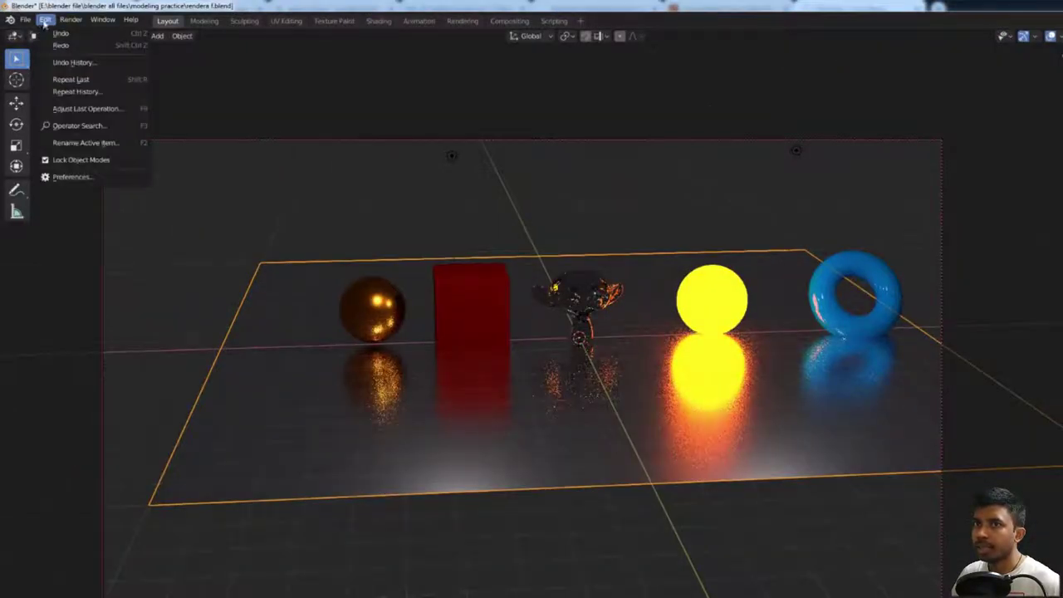
left_click(71, 177)
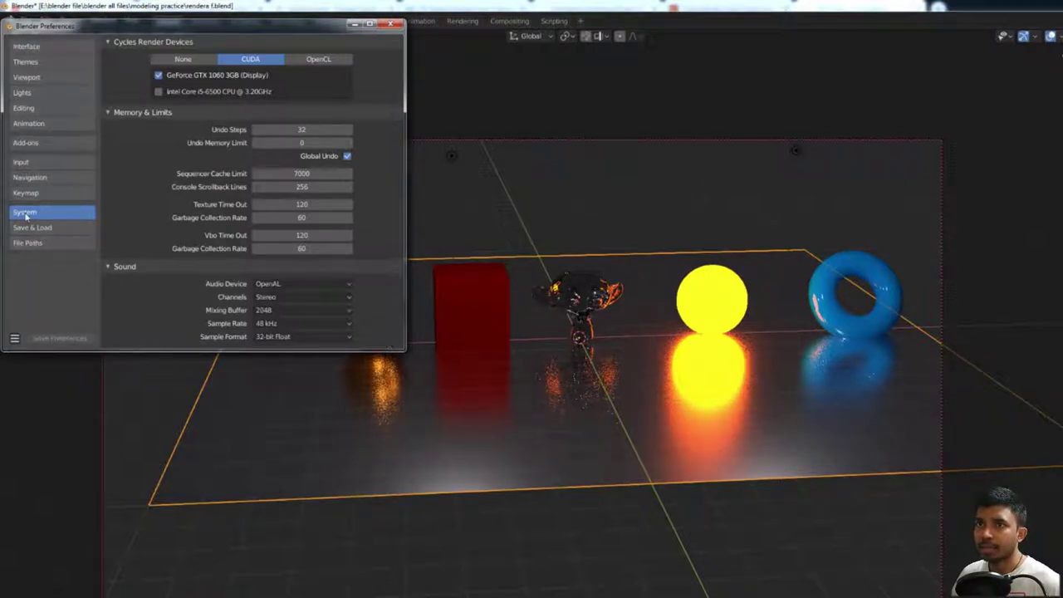
left_click(182, 60)
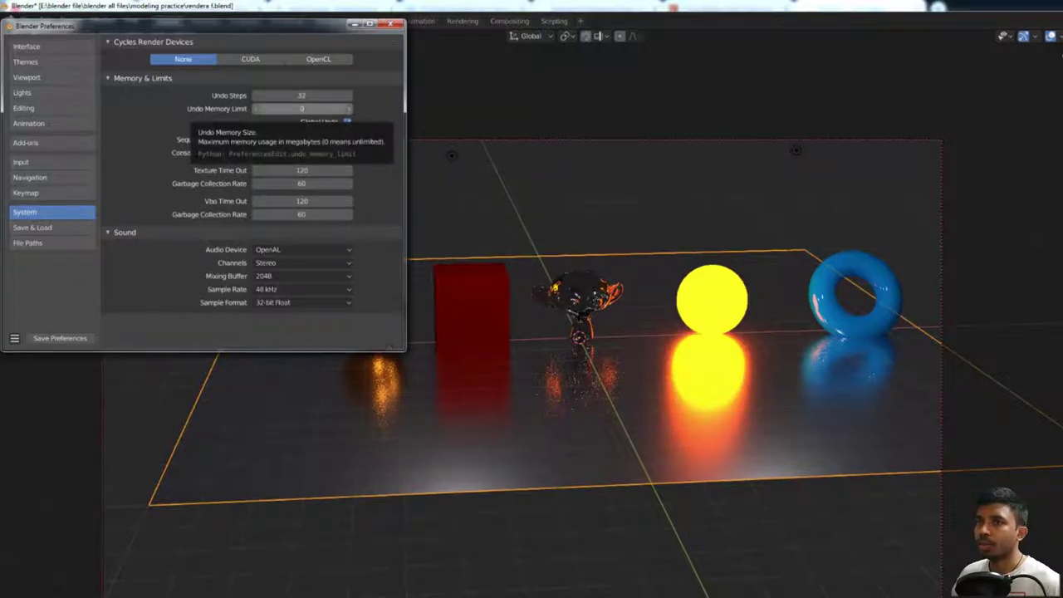
left_click(250, 59)
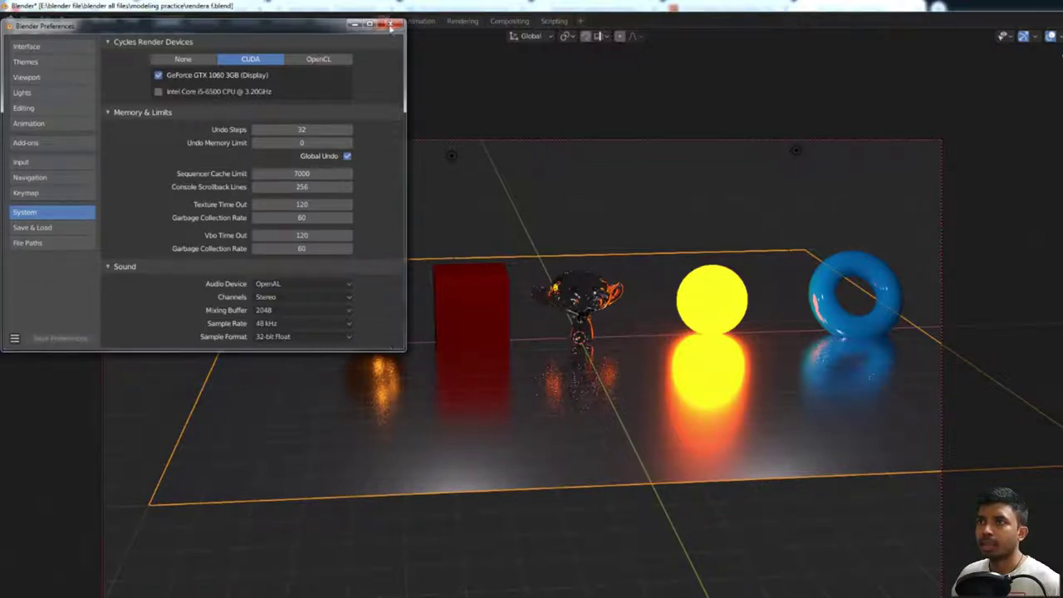
left_click(390, 23)
left_click(1009, 241)
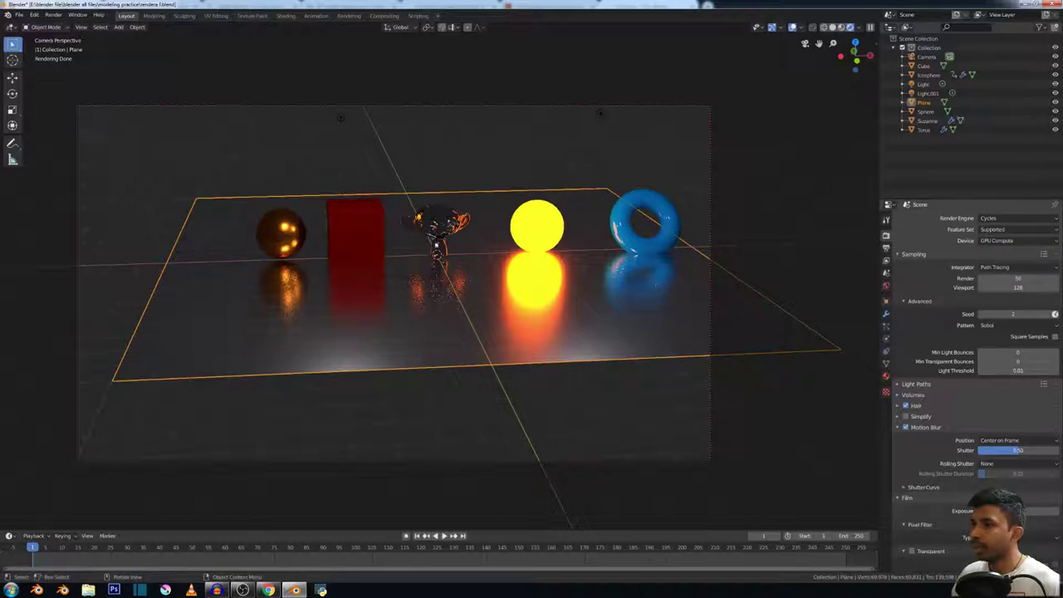
- Inspect the scene from above, return to camera view, and keep Path Tracing as the integrator
middle_click_drag(343, 218, 392, 245)
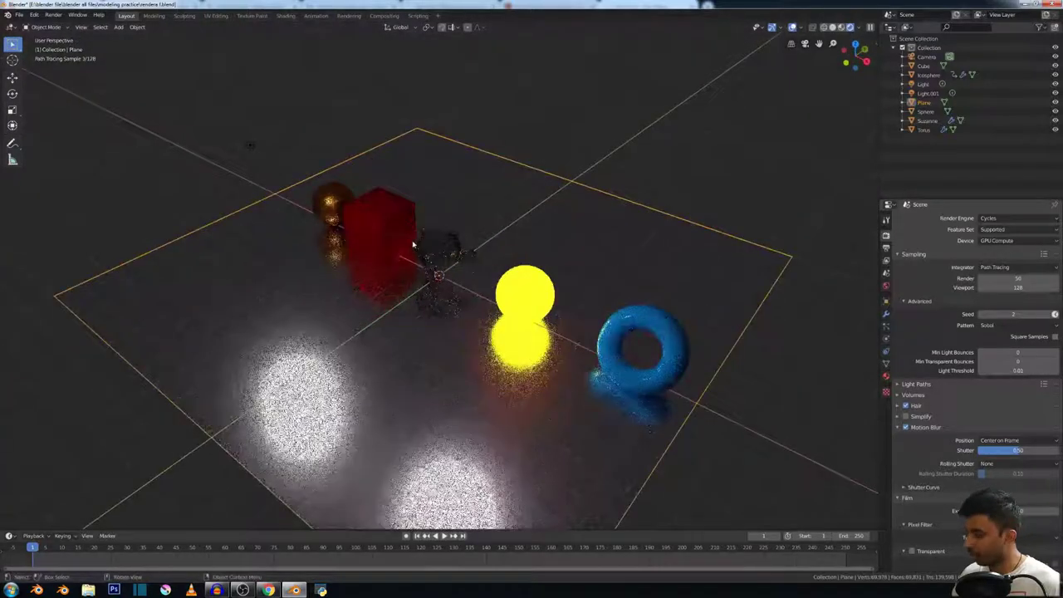
key("KP_0")
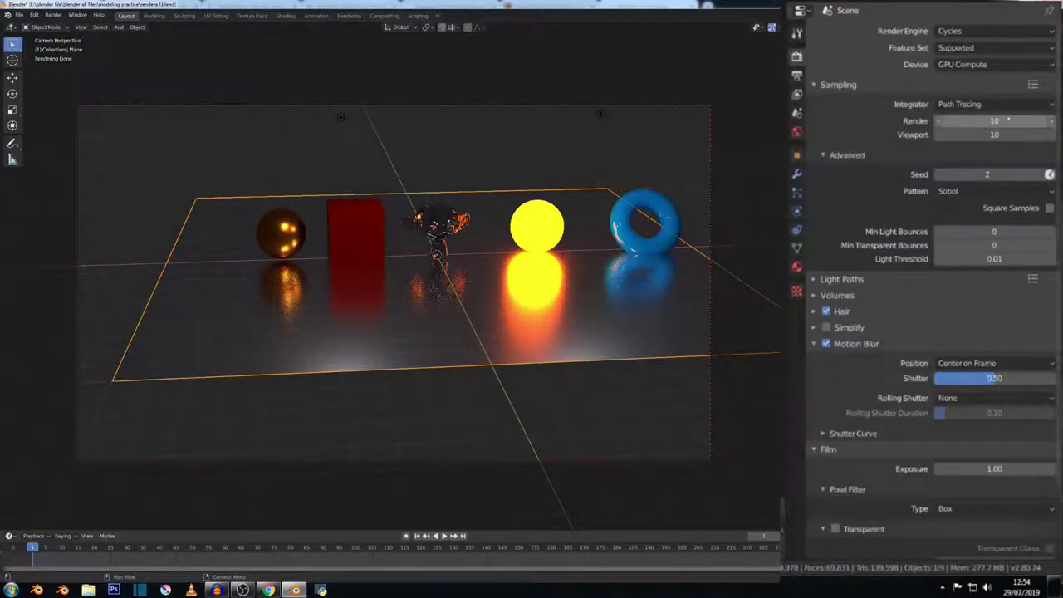
left_click(989, 106)
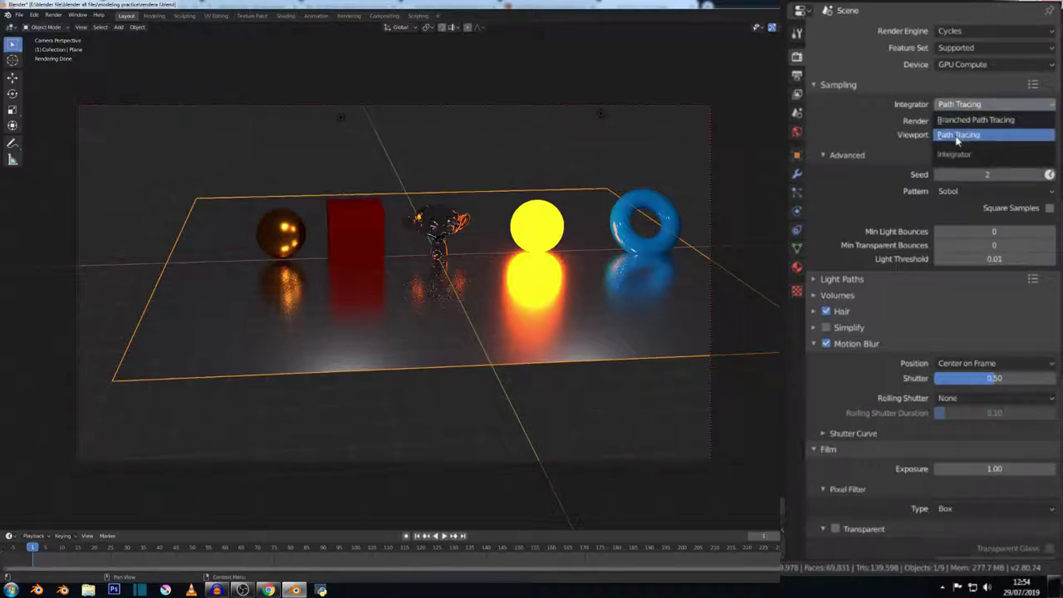
left_click(957, 137)
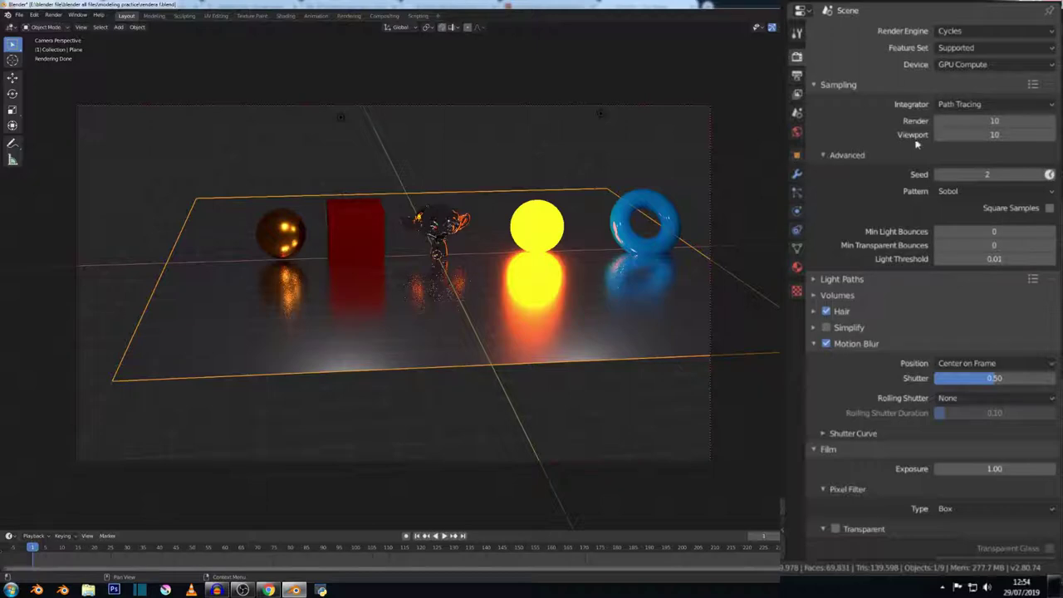
scroll(247, 219, "up", 2)
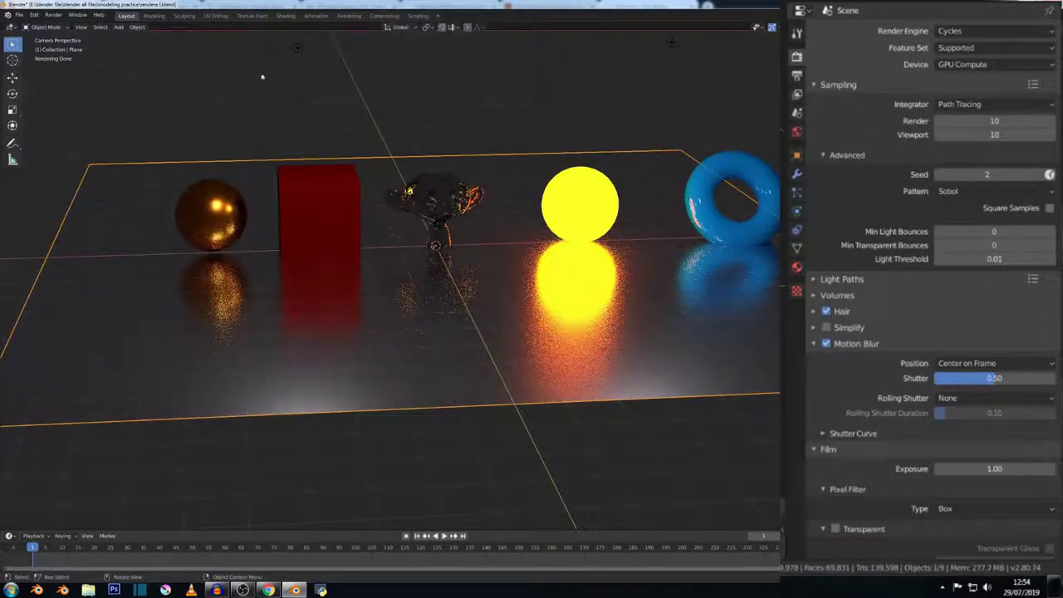
- Render the scene in Cycles at 10 samples, then close the render window
left_click(53, 15)
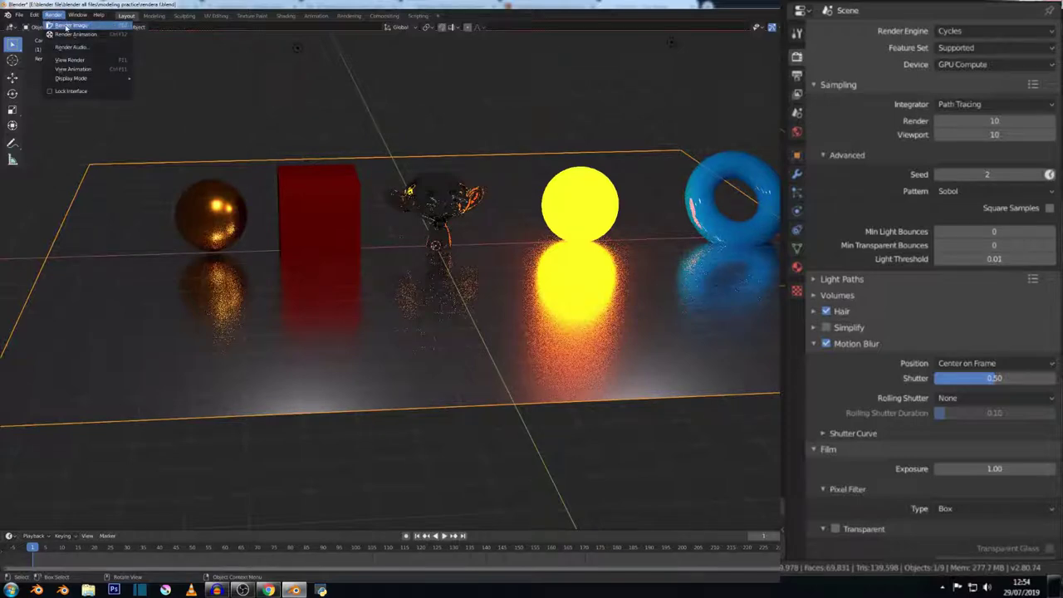
left_click(71, 29)
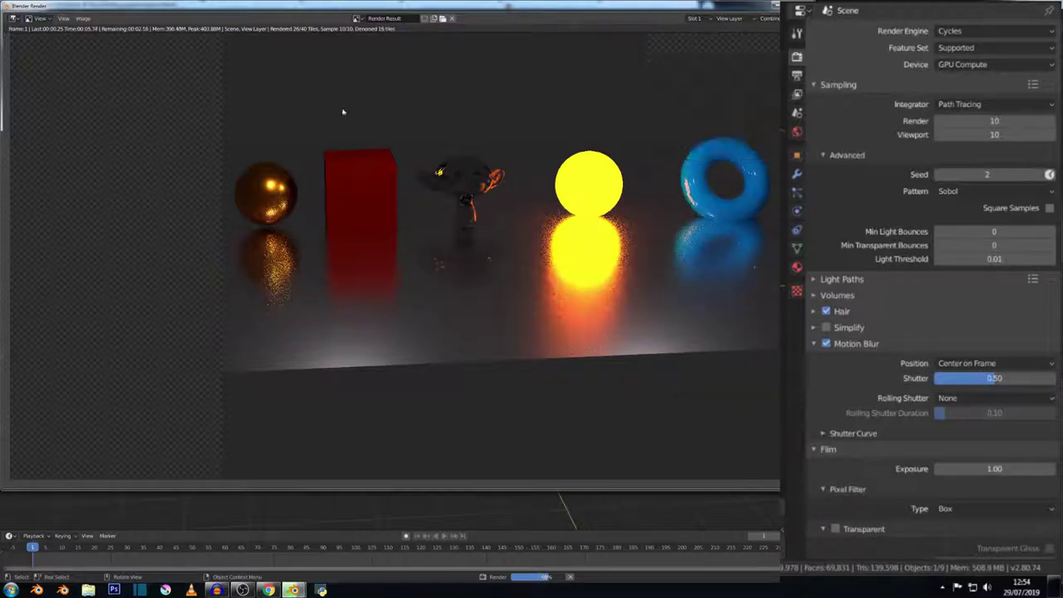
key("Escape")
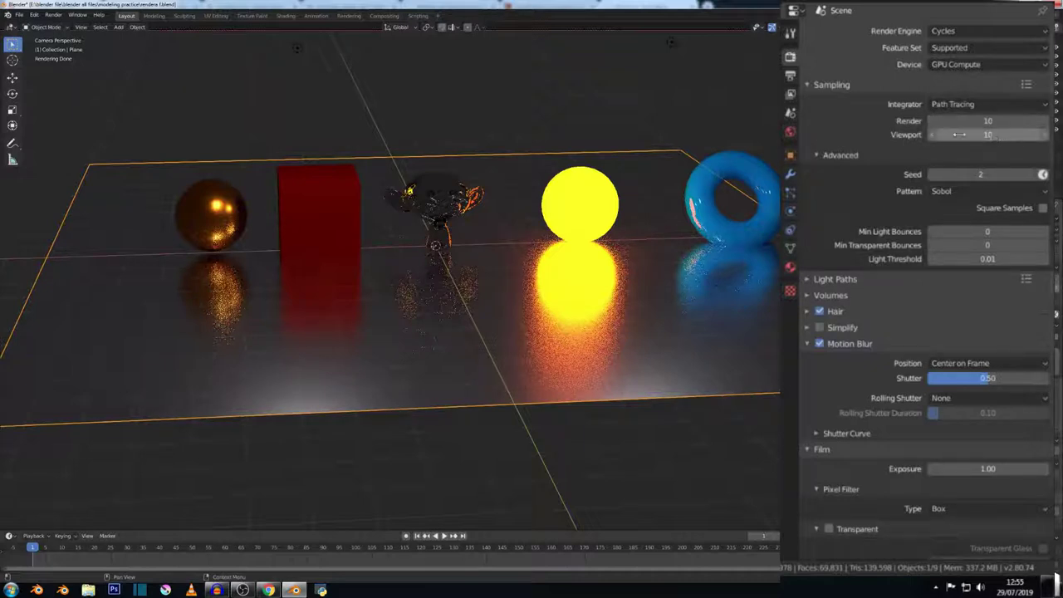
left_click(957, 136)
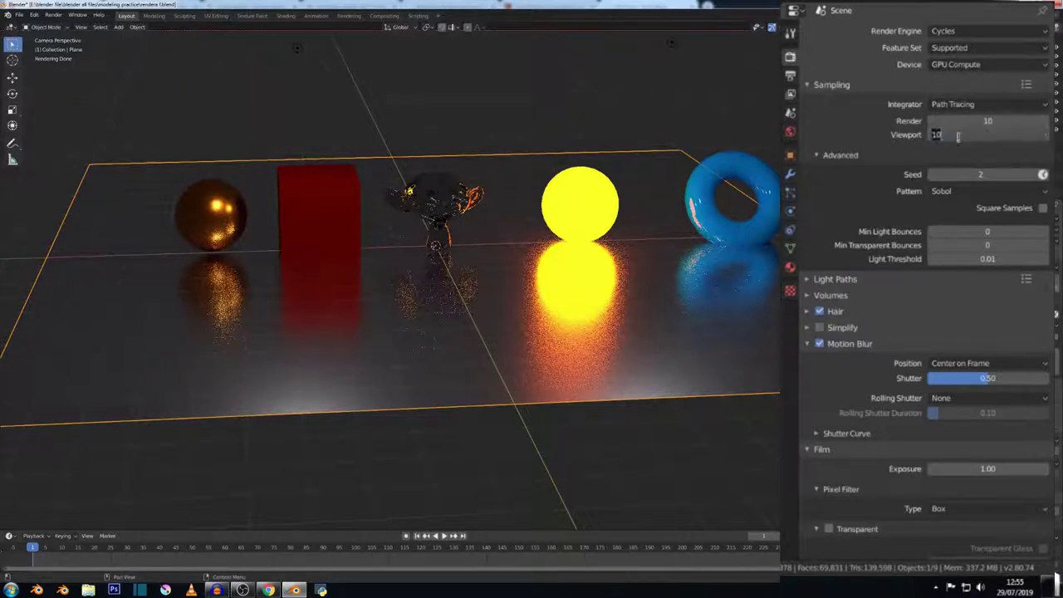
type("1")
type("00")
key("Return")
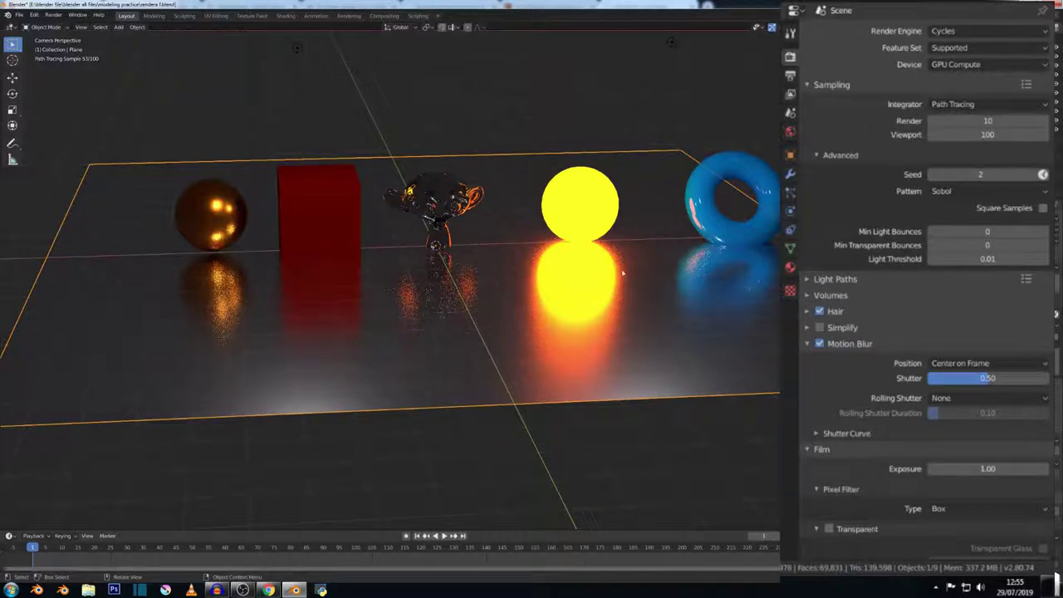
left_click(980, 135)
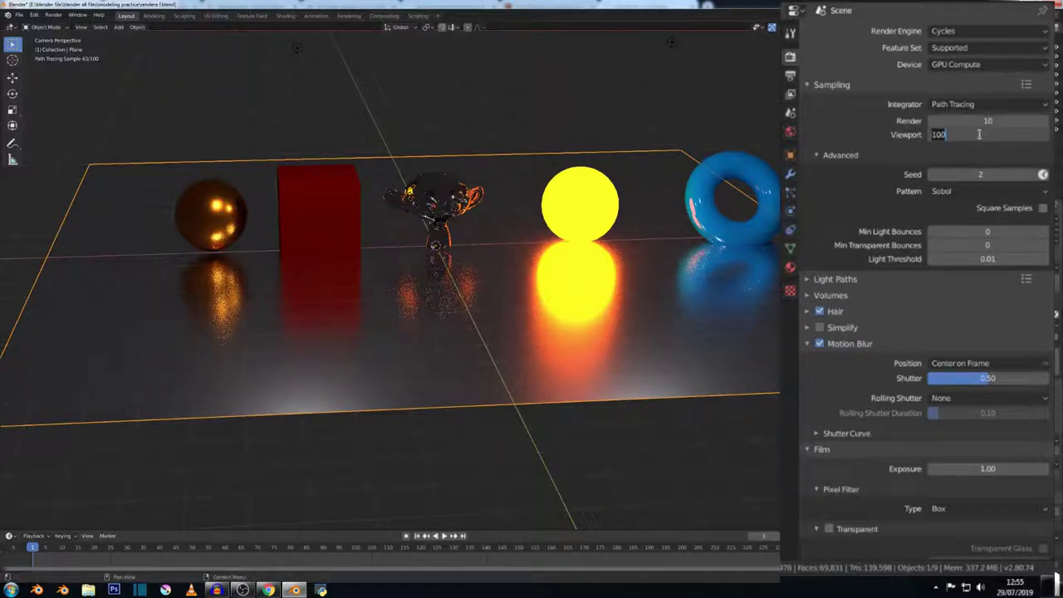
type("1")
key("Return")
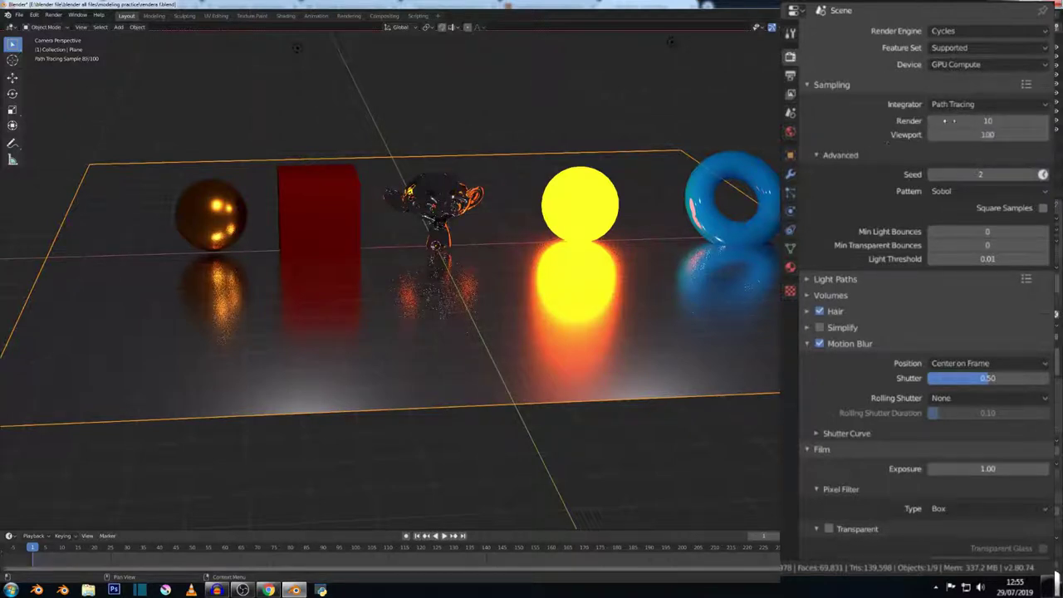
left_click(967, 135)
type("10")
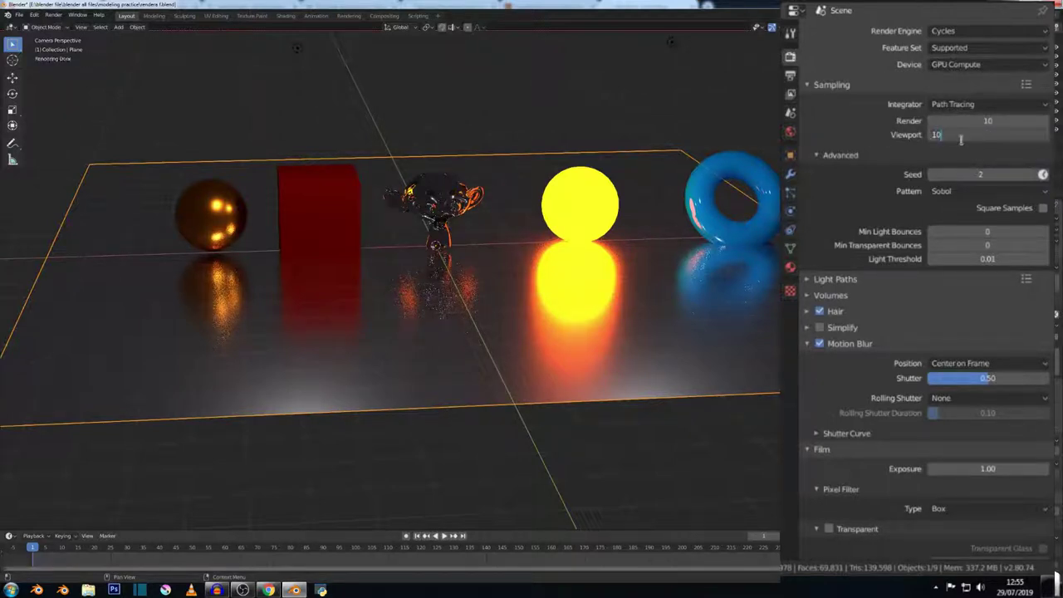
key("Return")
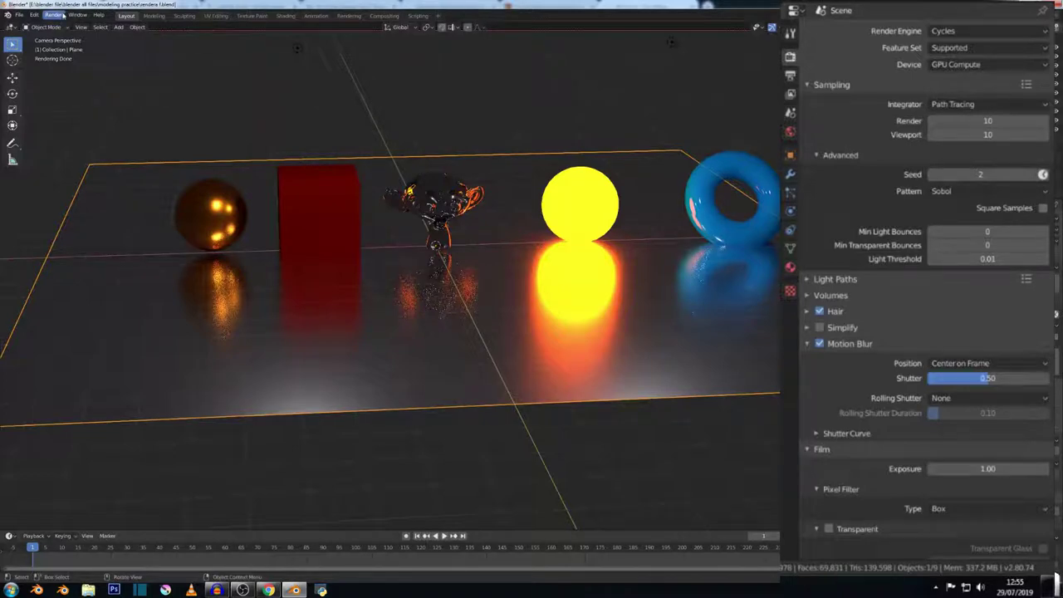
- Render a 10-sample Cycles image and shrink its window to a floating size
left_click(62, 15)
left_click(68, 25)
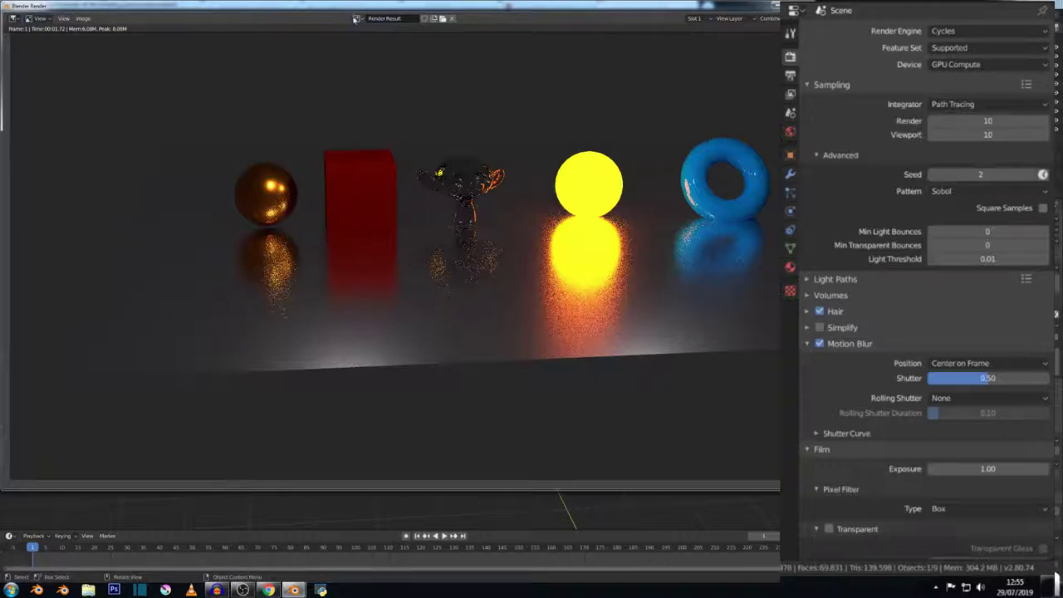
double_click(314, 6)
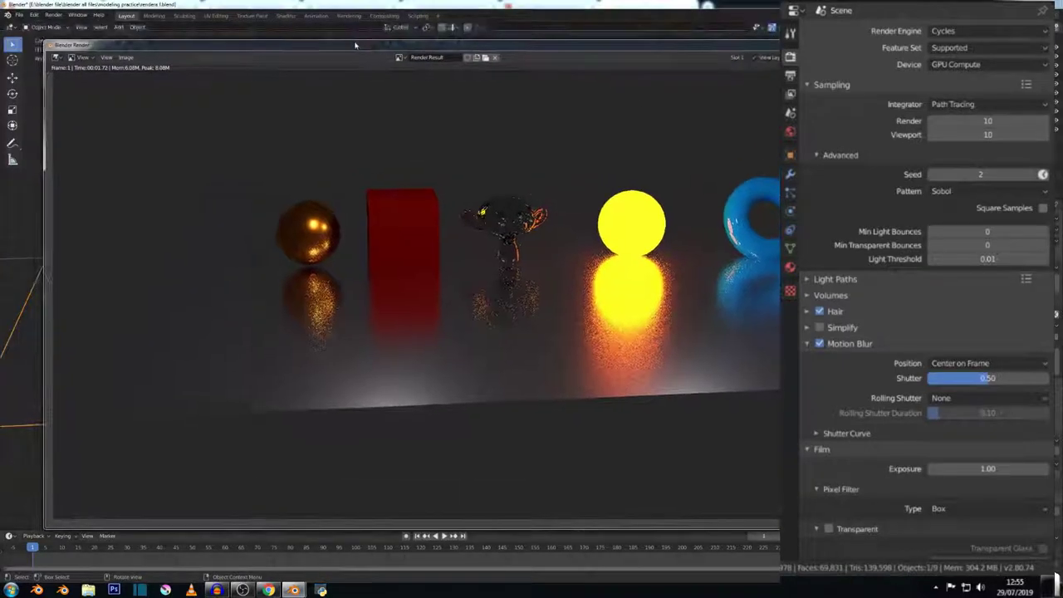
left_click(125, 57)
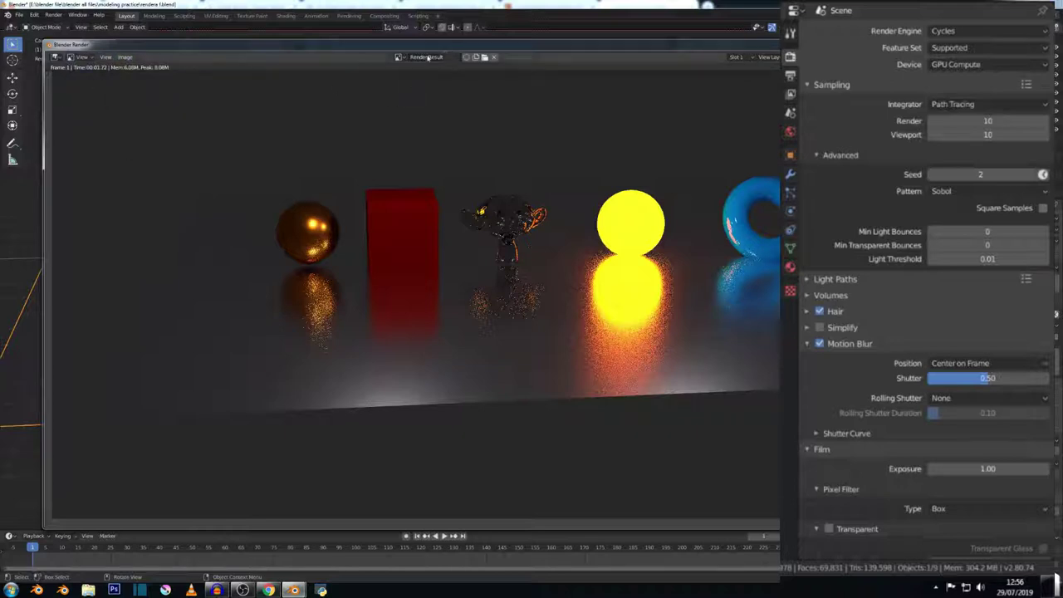
- Keep the Render Result image, switch to the empty Slot 2, and close the render window
left_click(402, 57)
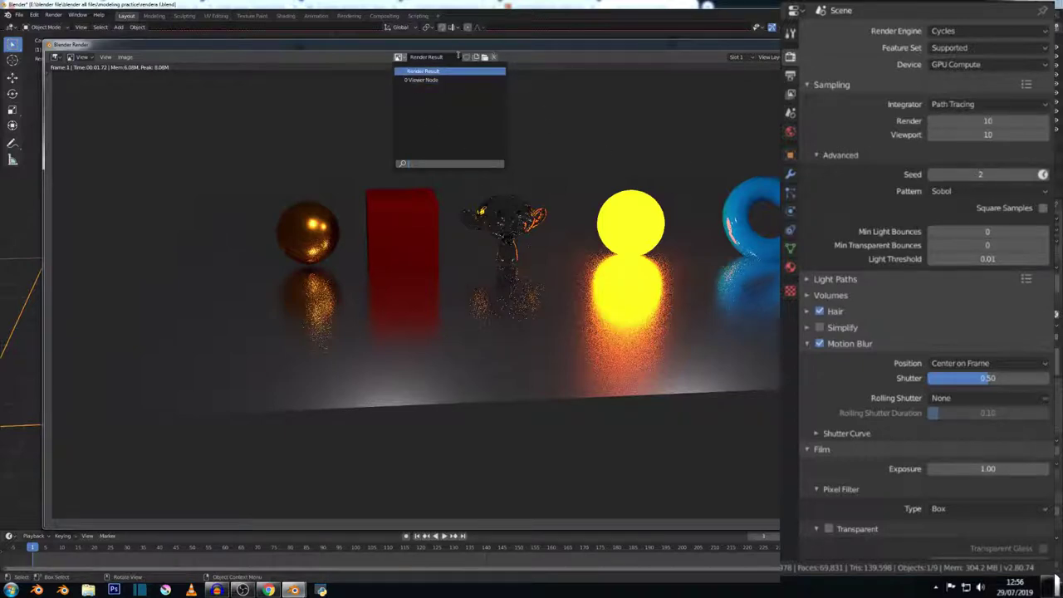
left_click(495, 73)
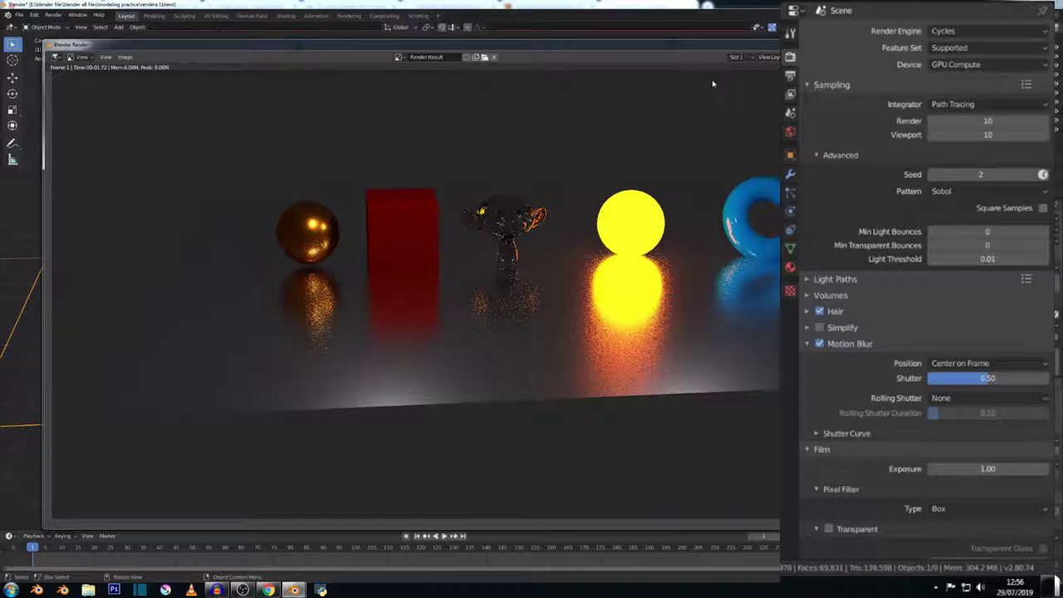
left_click(739, 57)
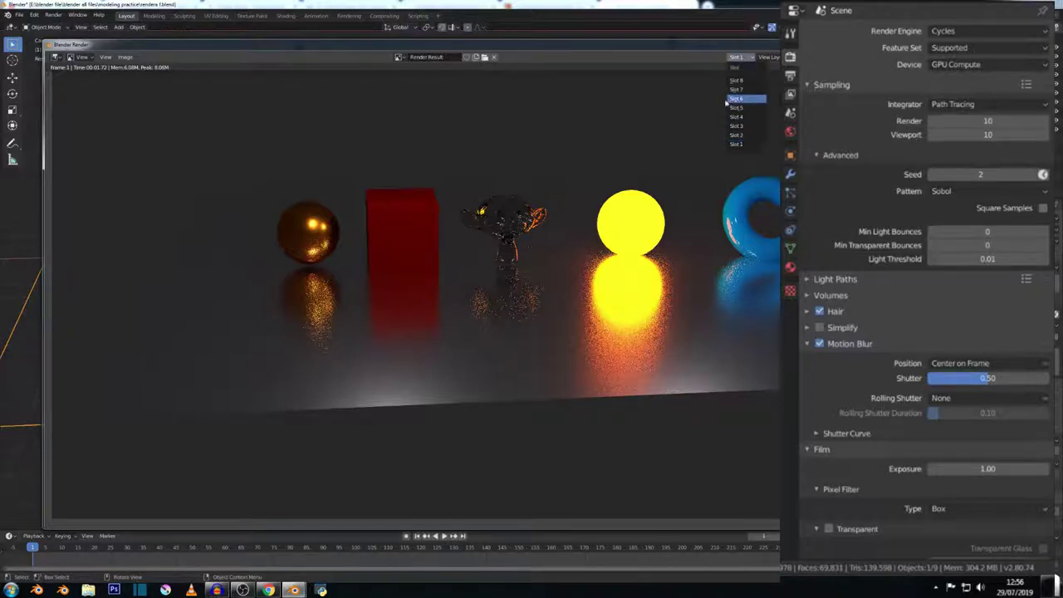
left_click(746, 145)
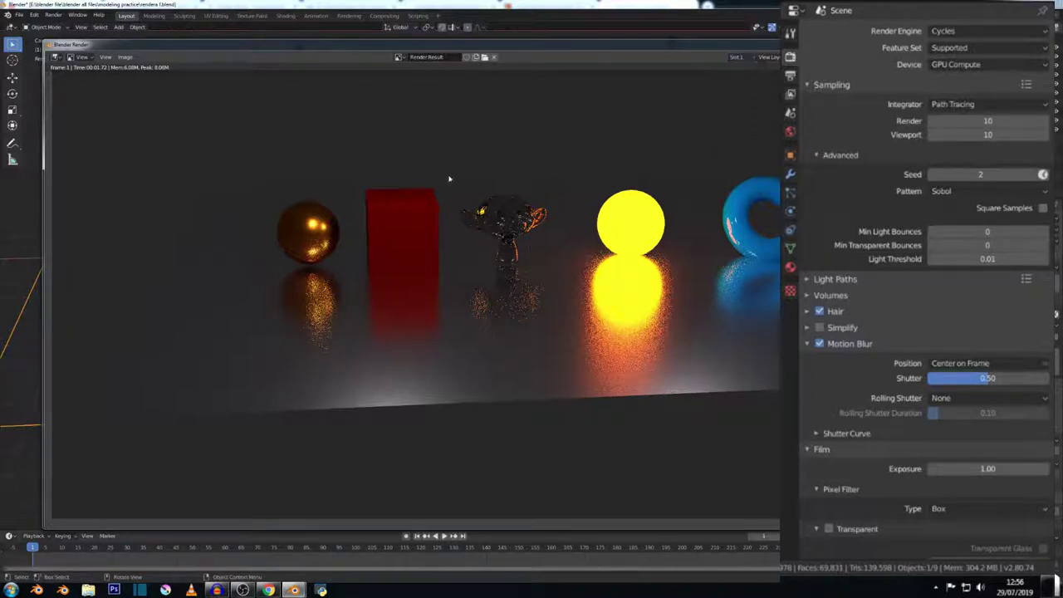
left_click(741, 58)
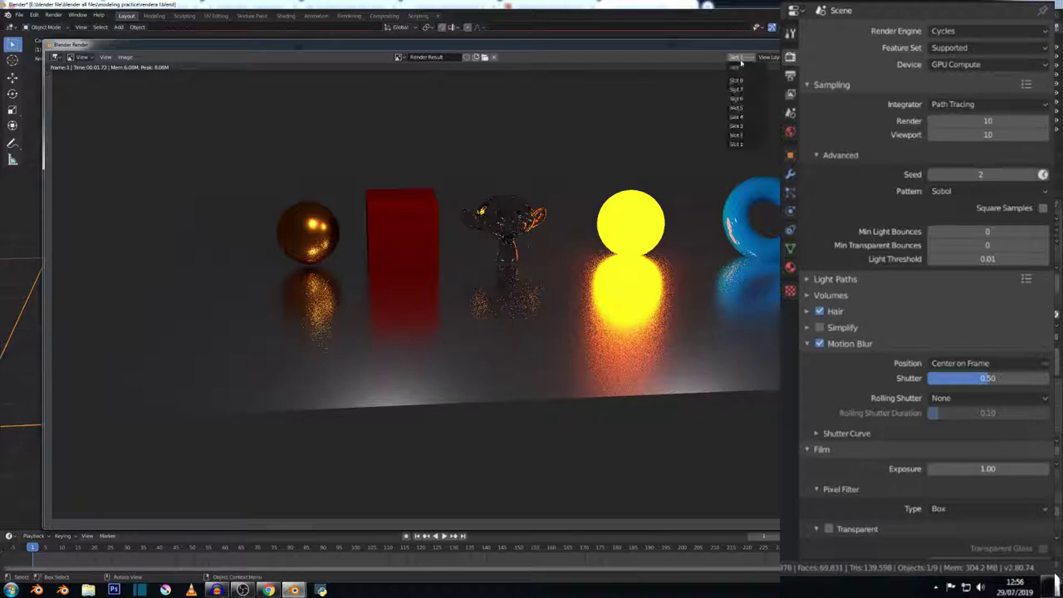
left_click(743, 137)
key("Escape")
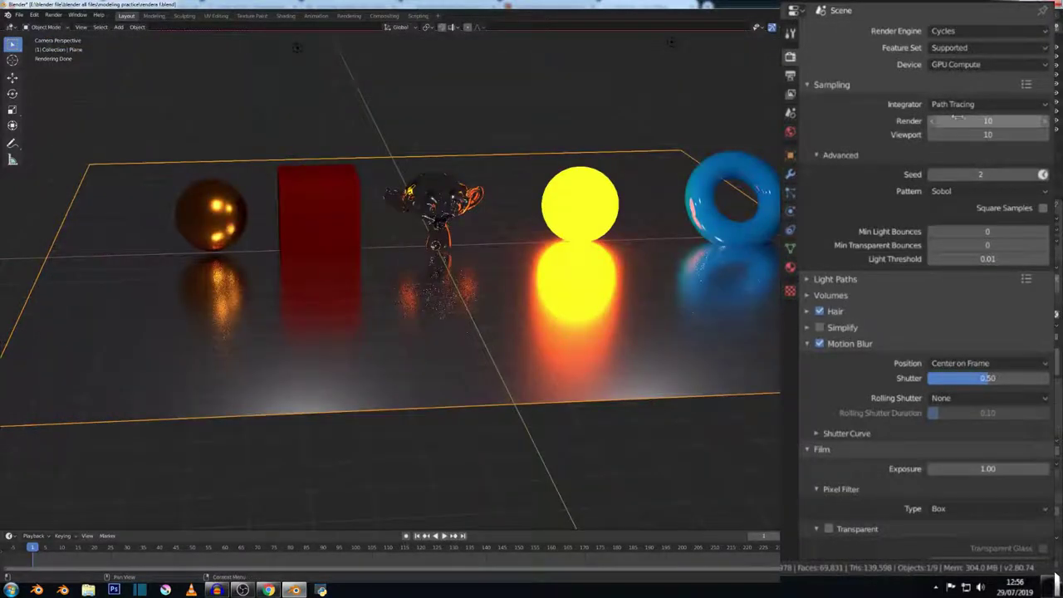
- Set Cycles render samples to 100 and render the image into Slot 2
left_click(944, 123)
type("0")
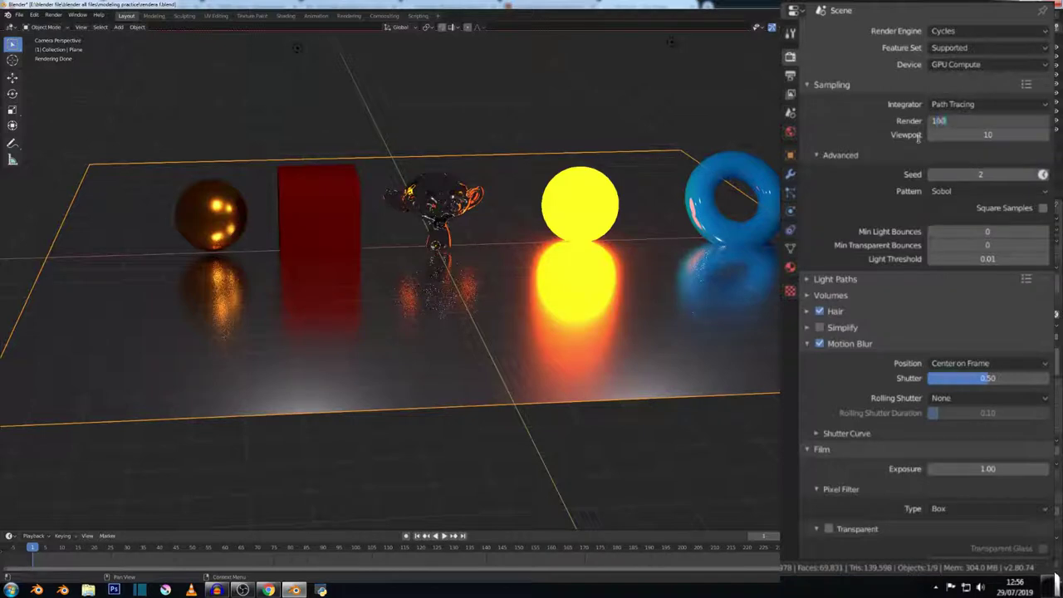
key("Return")
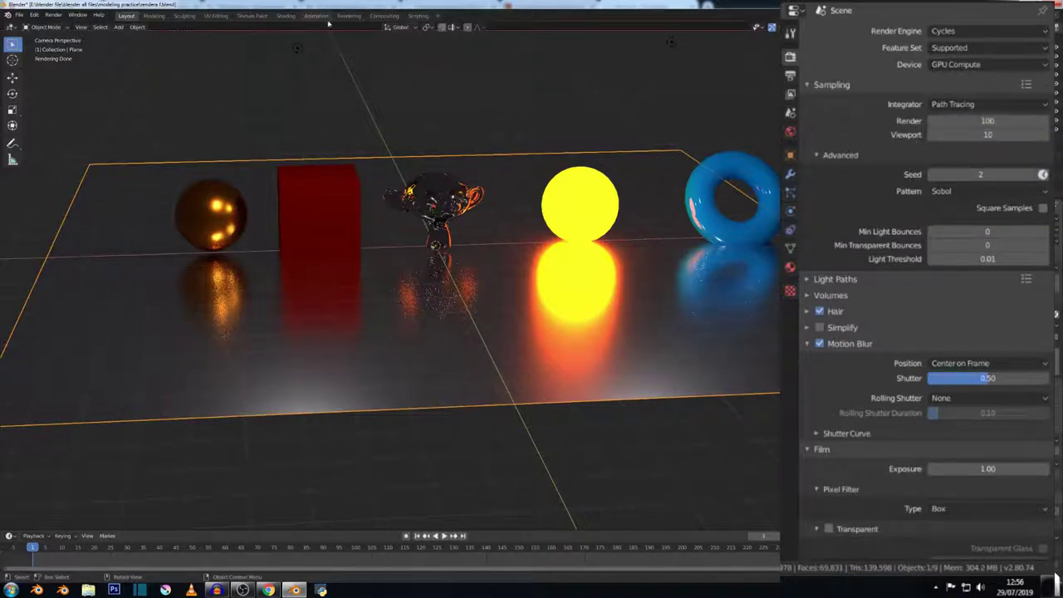
left_click(53, 15)
left_click(70, 33)
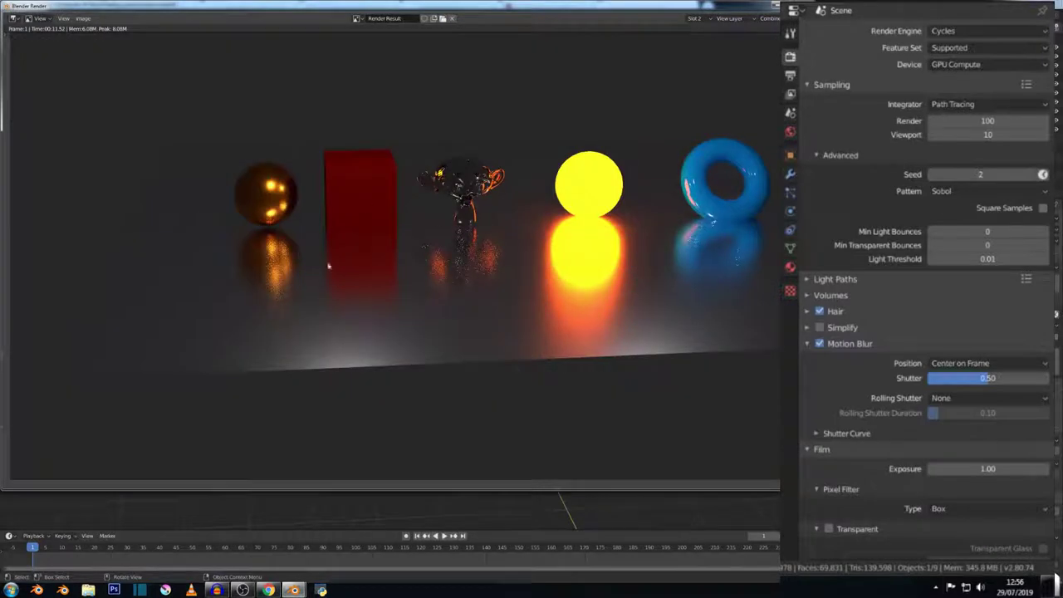
- Compare the 10-sample Slot 1 render with the 100-sample Slot 2 render
left_click(694, 18)
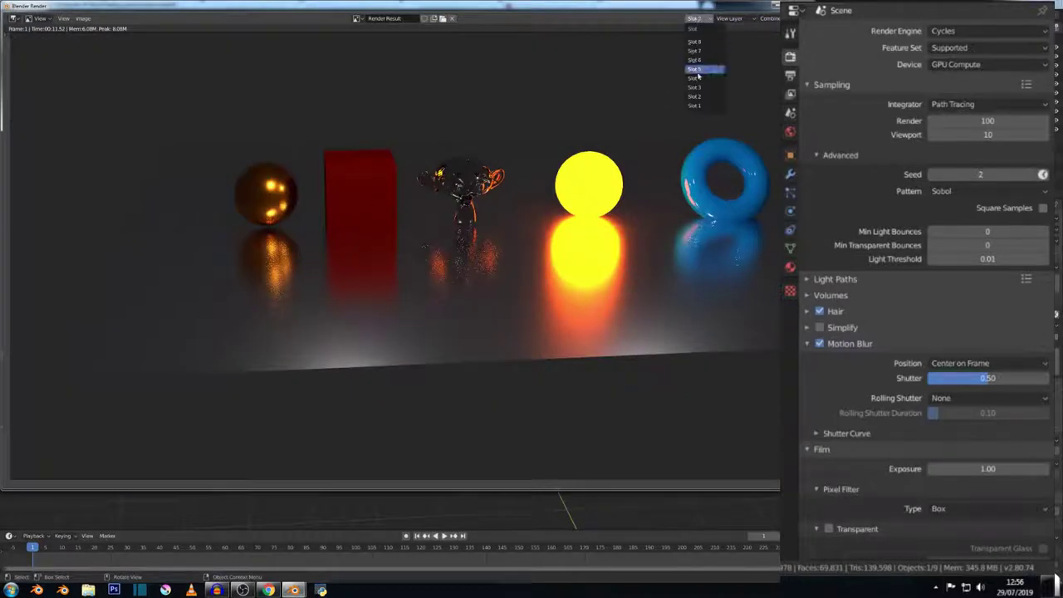
left_click(697, 106)
left_click(695, 19)
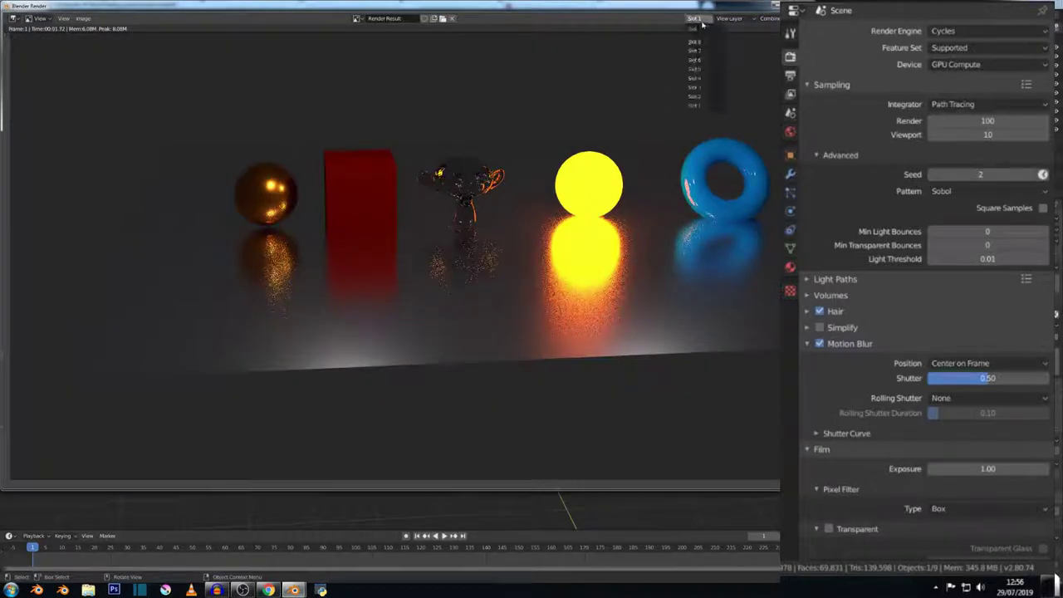
left_click(701, 97)
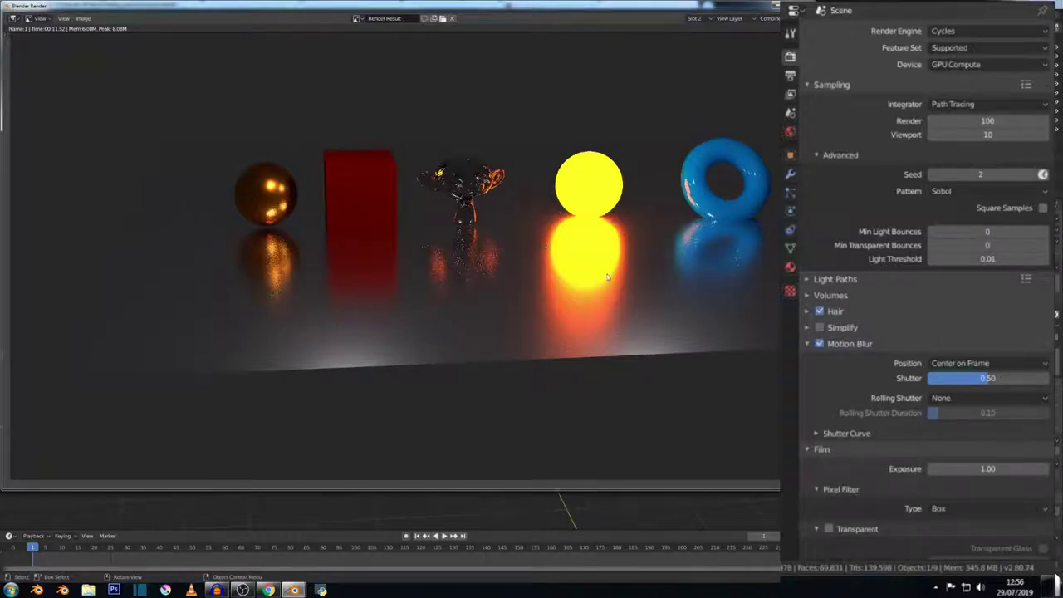
left_click(695, 18)
left_click(699, 105)
left_click(694, 18)
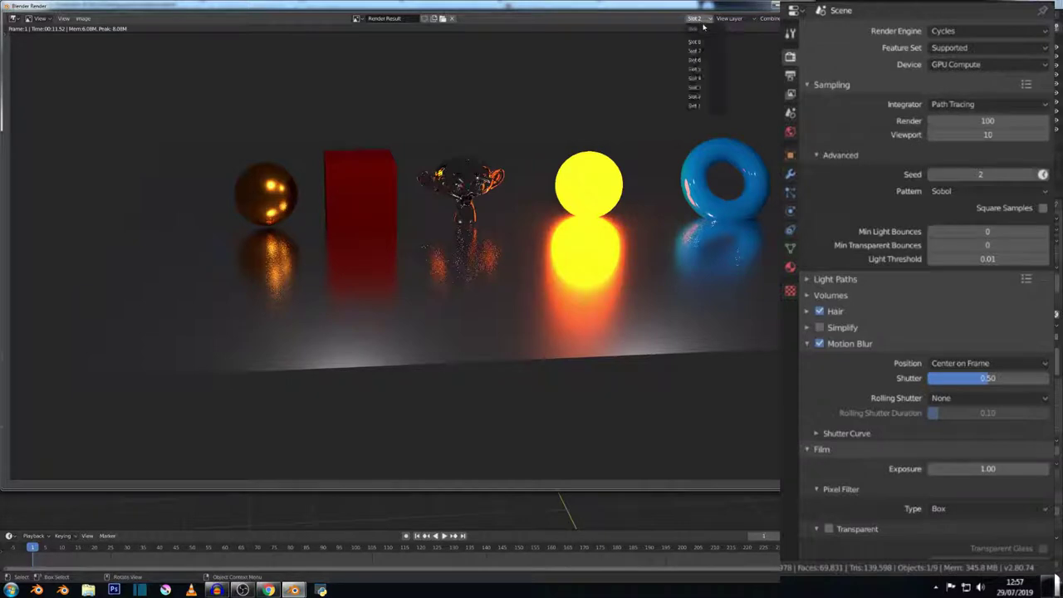
left_click(697, 107)
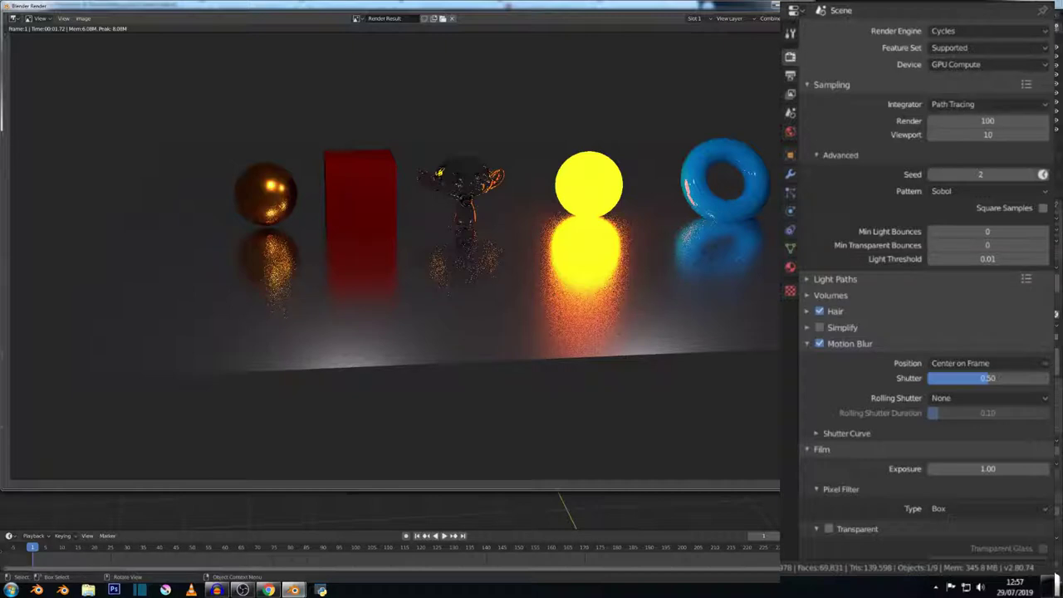
- Raise Cycles render samples to 300
left_click(981, 123)
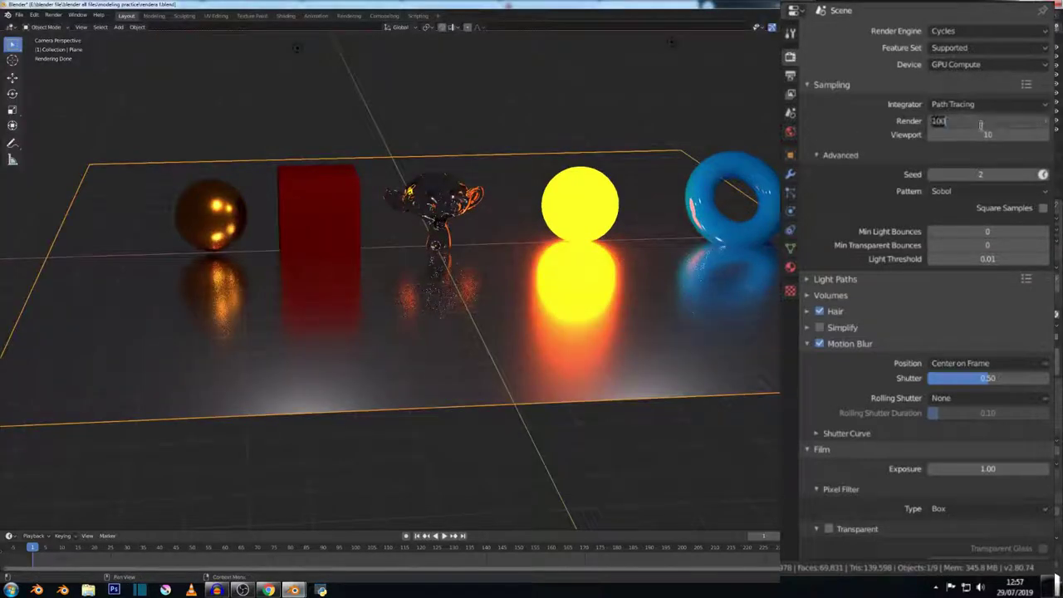
type("300")
key("Return")
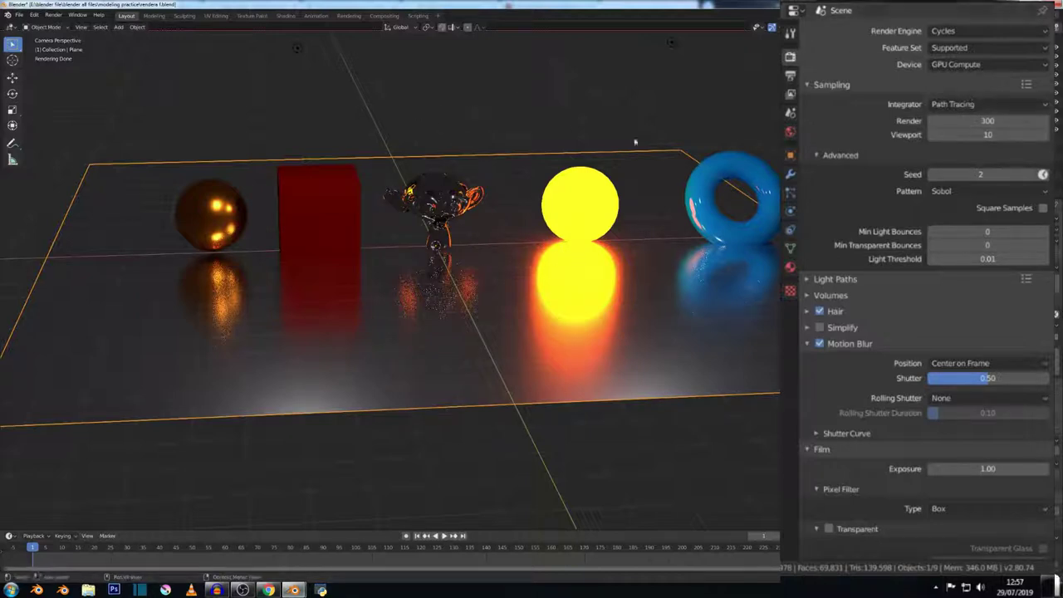
- Switch the render window to the empty Slot 3 and render a new 300-sample image
left_click(53, 15)
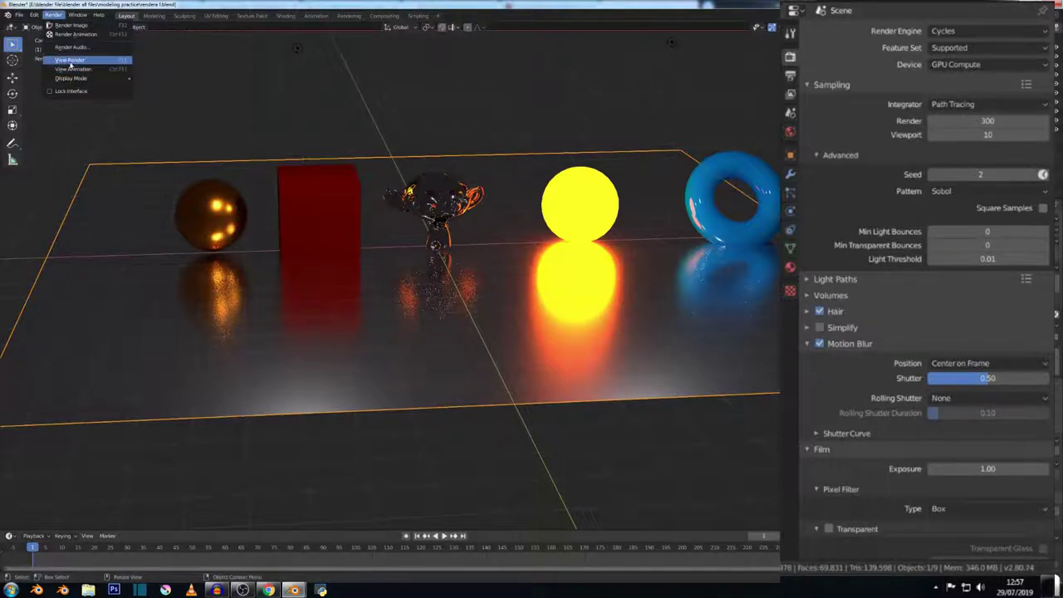
left_click(74, 63)
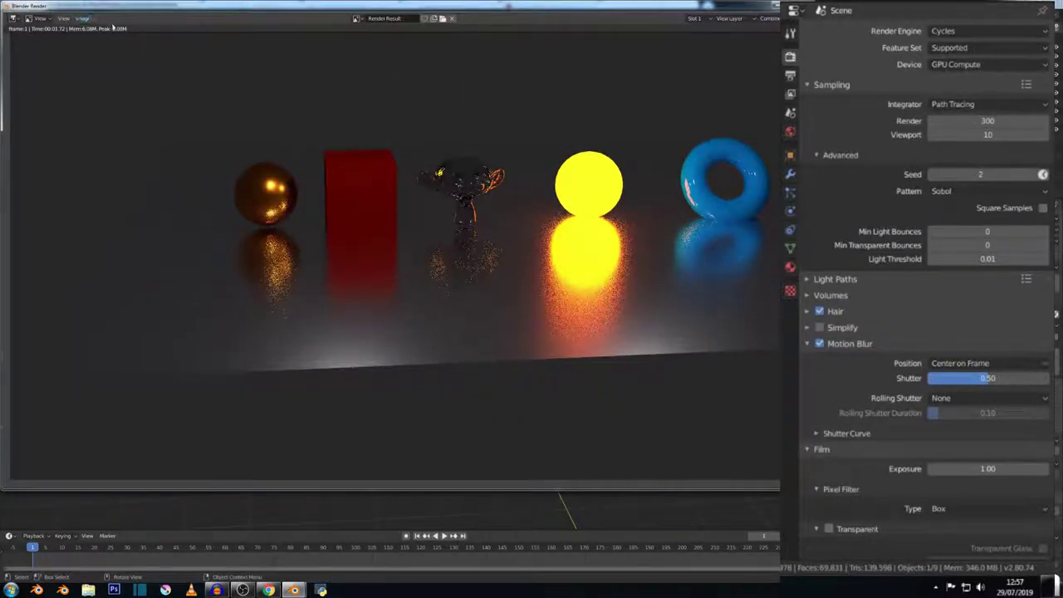
left_click(706, 18)
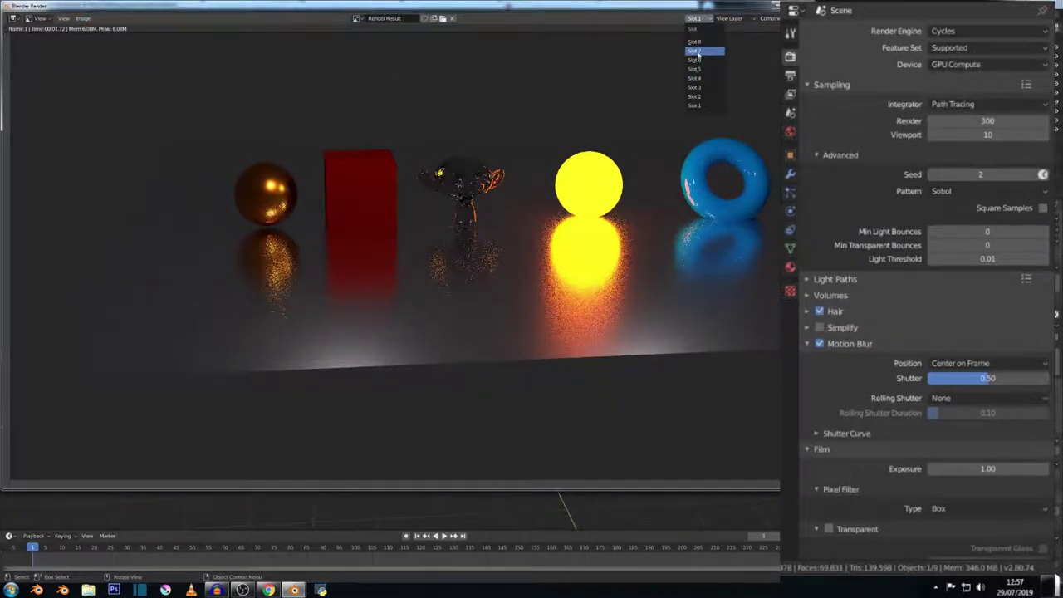
left_click(698, 88)
key("Escape")
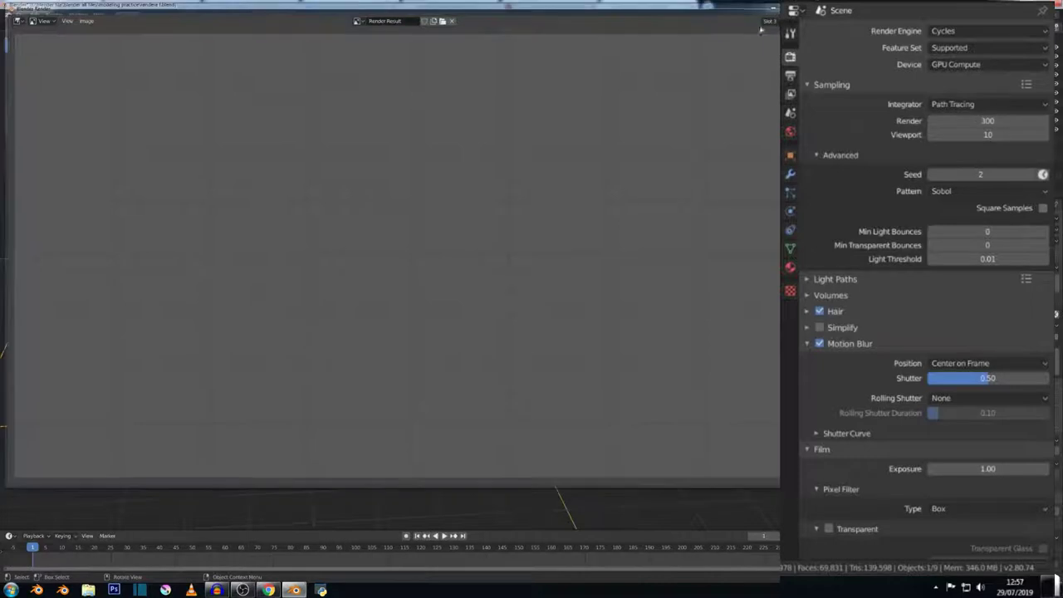
left_click(53, 15)
left_click(70, 26)
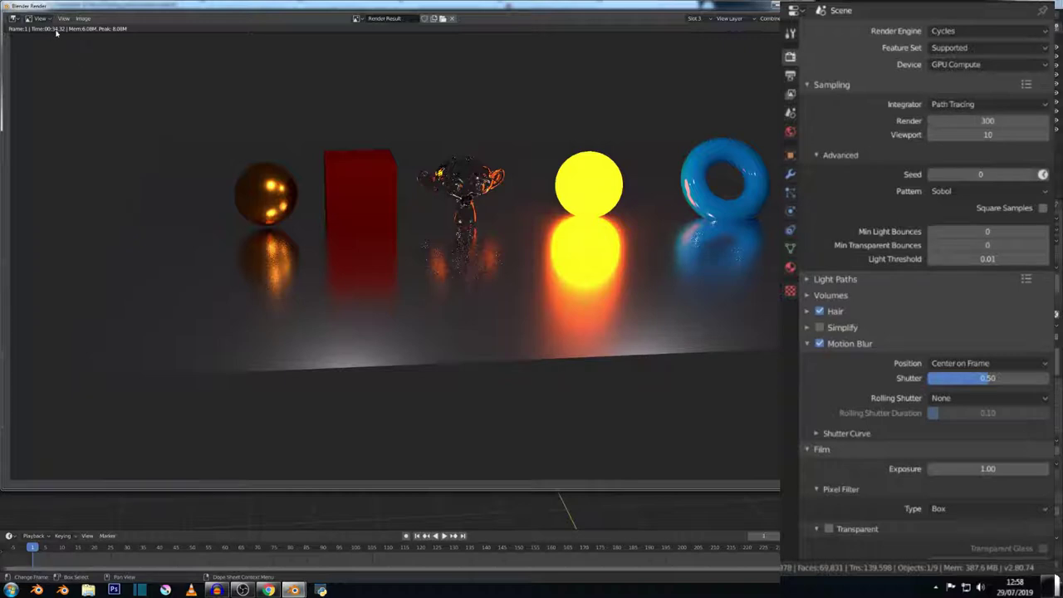
- Compare the Slot 1, Slot 2 and Slot 3 renders, ending on Slot 3, then close the window
left_click(709, 16)
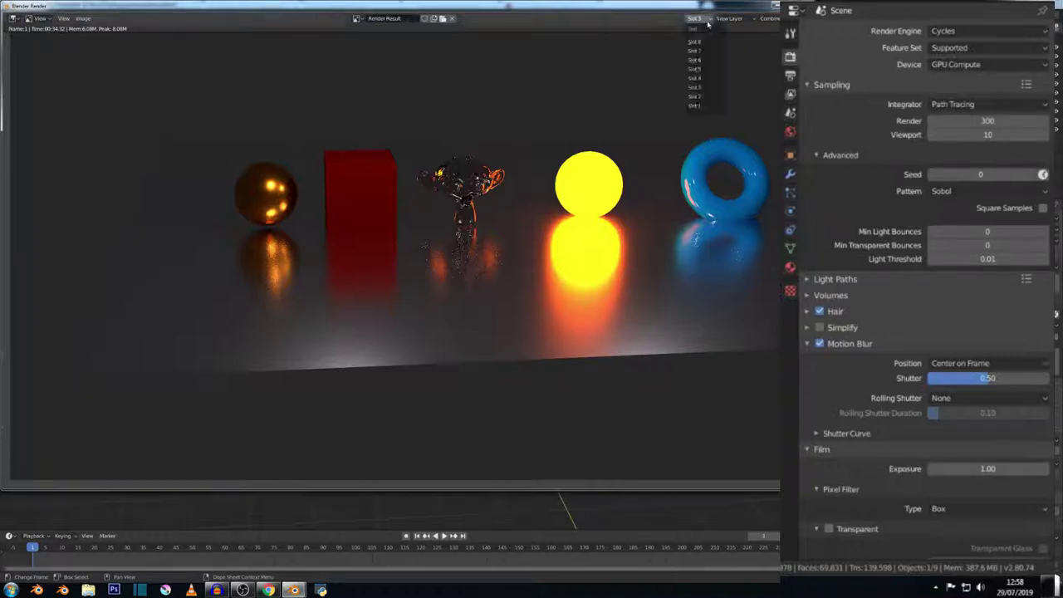
left_click(690, 105)
left_click(708, 18)
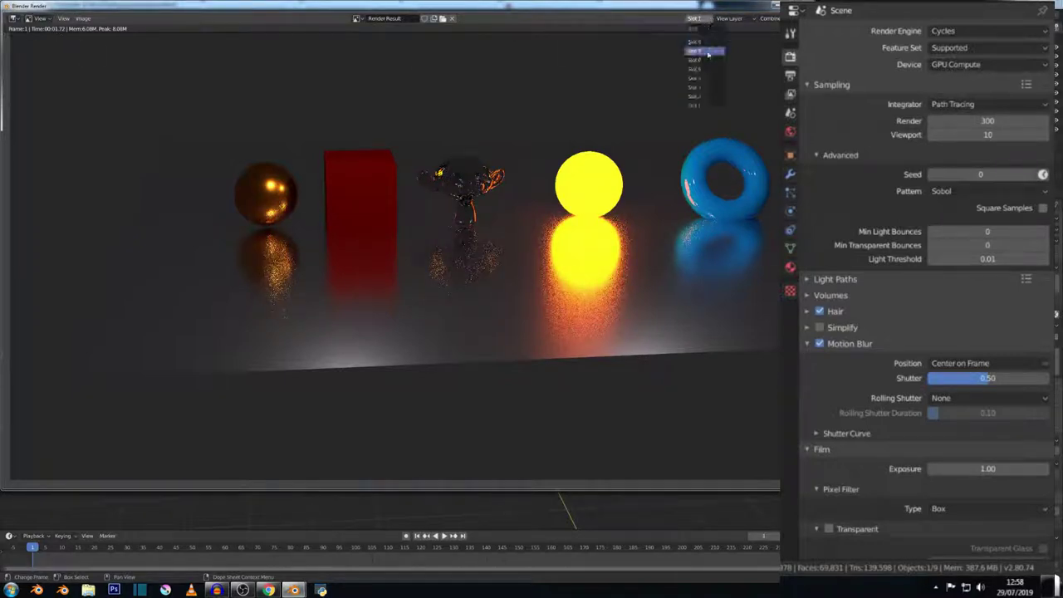
left_click(702, 93)
left_click(698, 18)
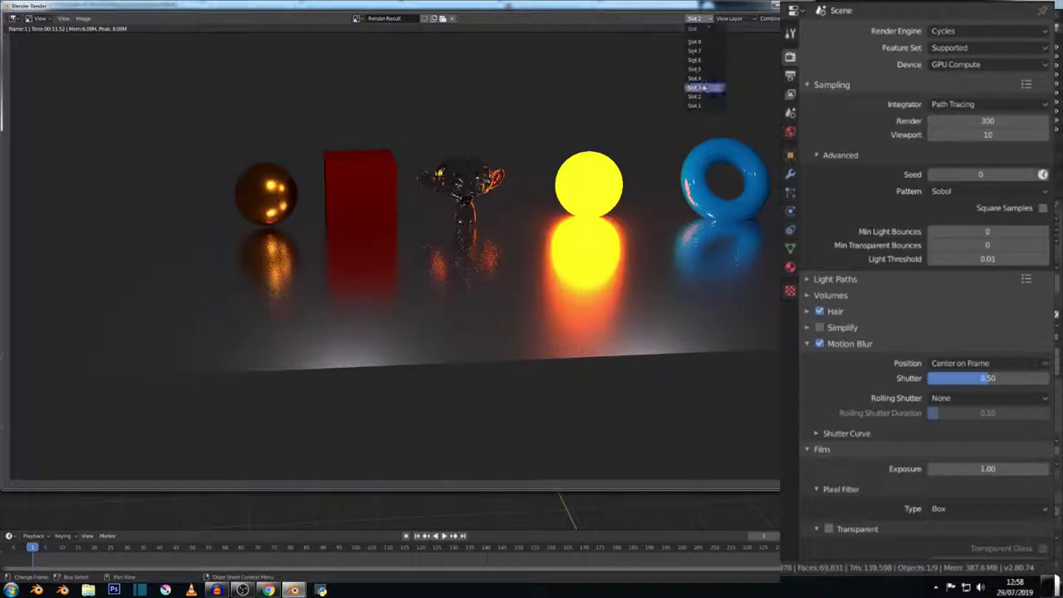
left_click(694, 105)
left_click(697, 19)
left_click(702, 85)
left_click(705, 20)
left_click(704, 97)
left_click(704, 20)
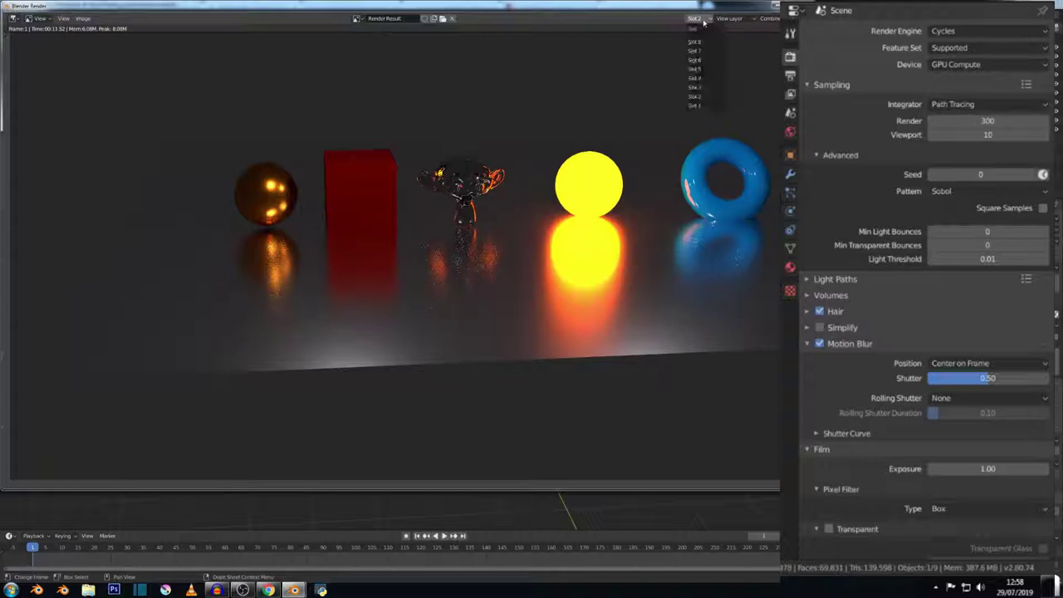
left_click(707, 90)
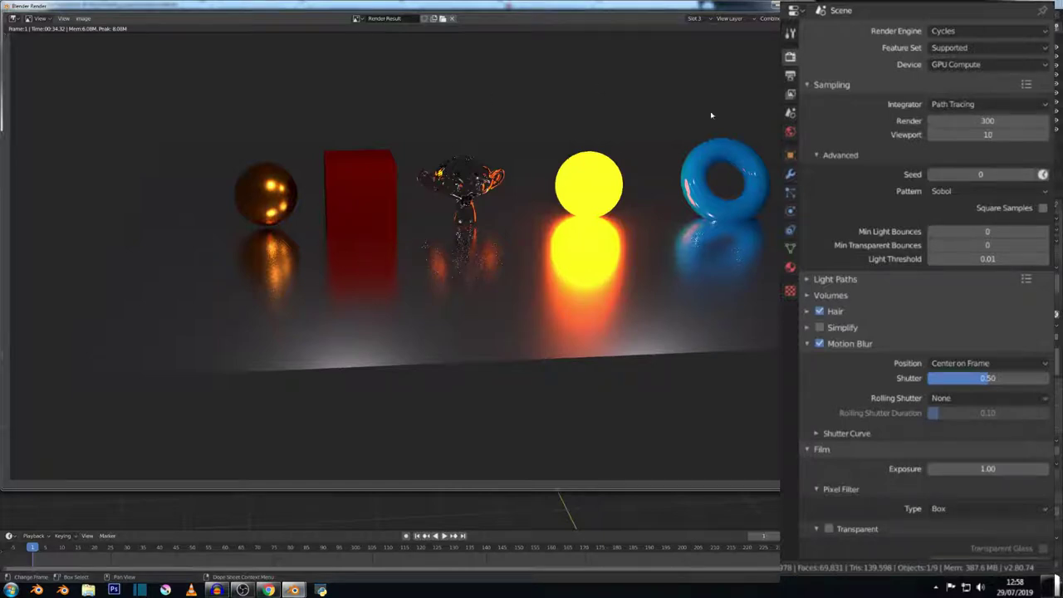
key("Escape")
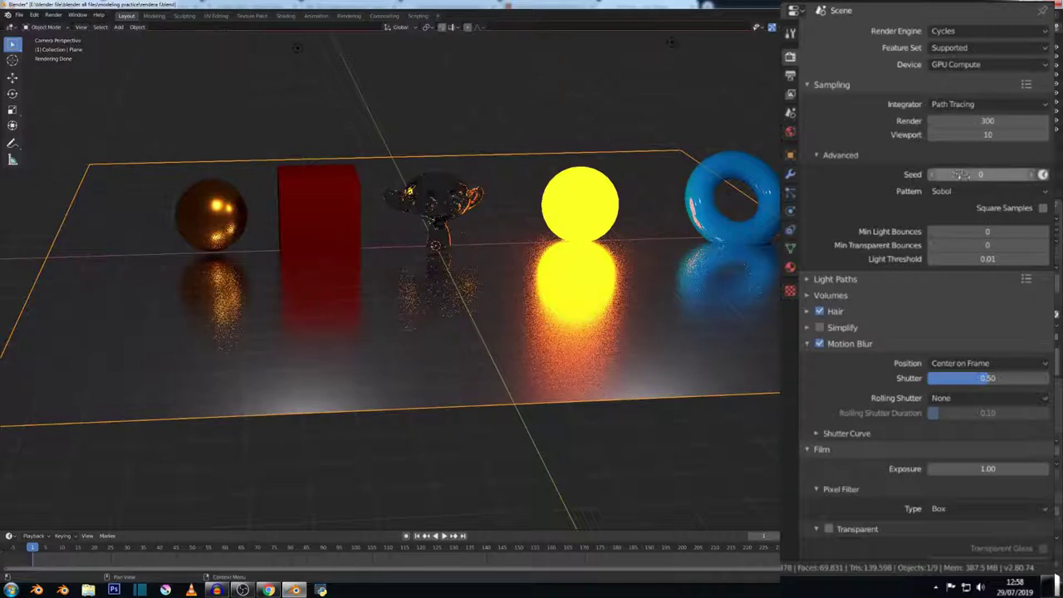
- Set the Cycles noise seed to 1, after briefly trying 2
left_click(1020, 175)
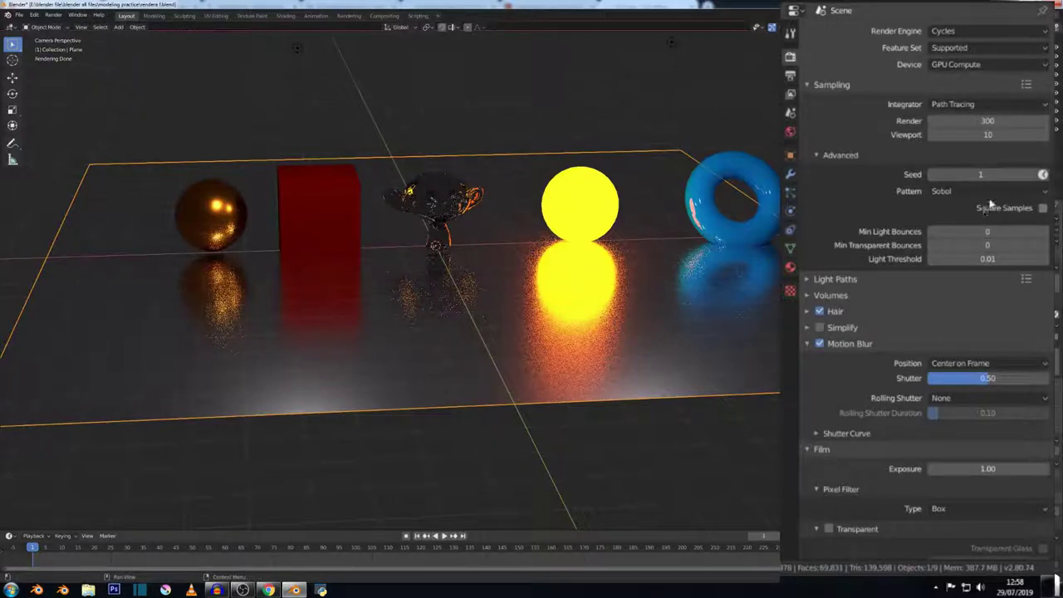
left_click(1030, 174)
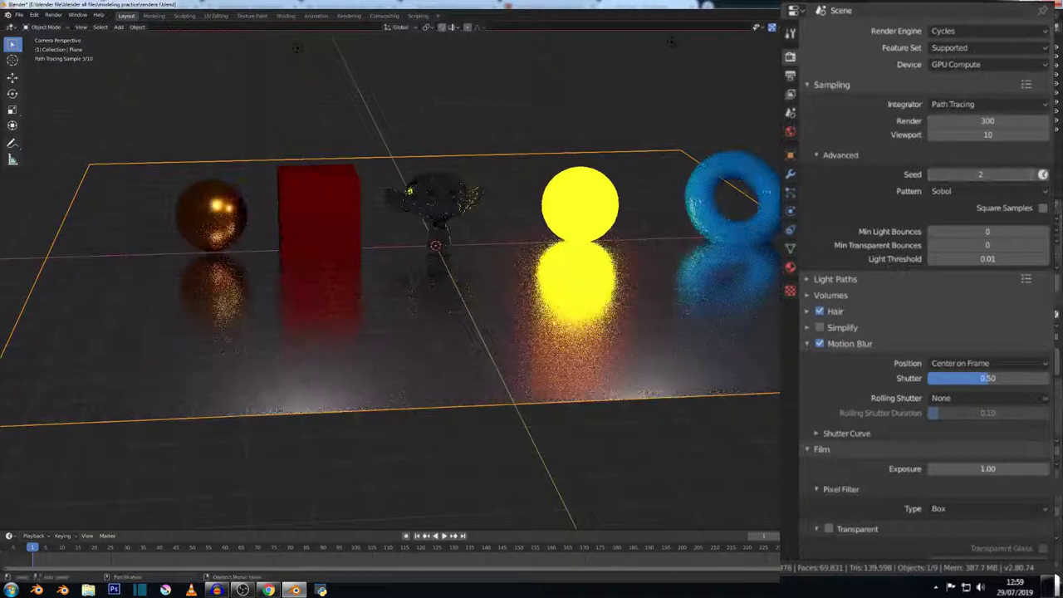
left_click(934, 176)
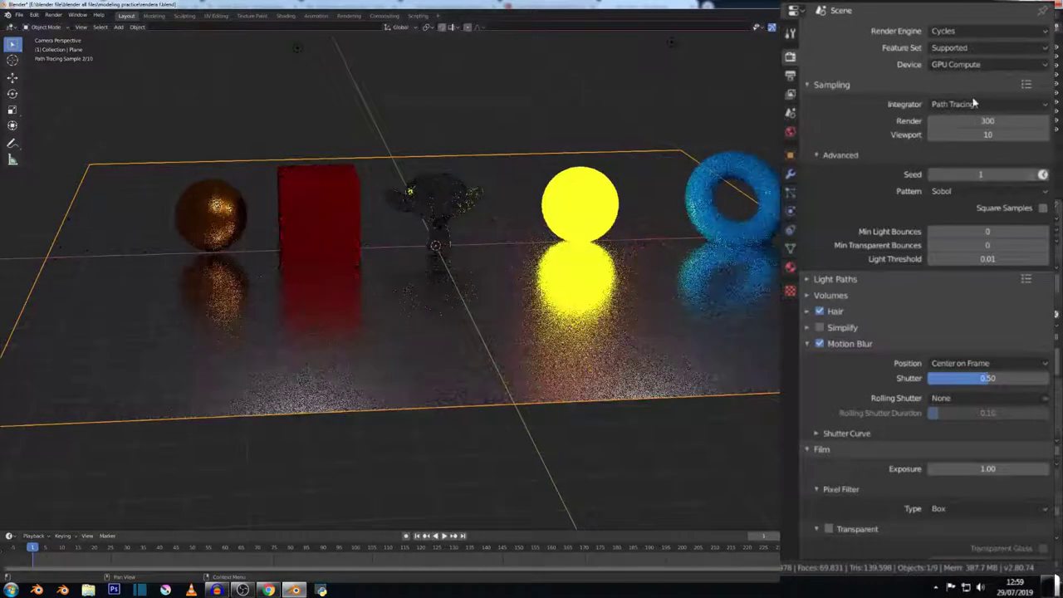
- Lower the final render samples from 300 to 100
left_click(962, 122)
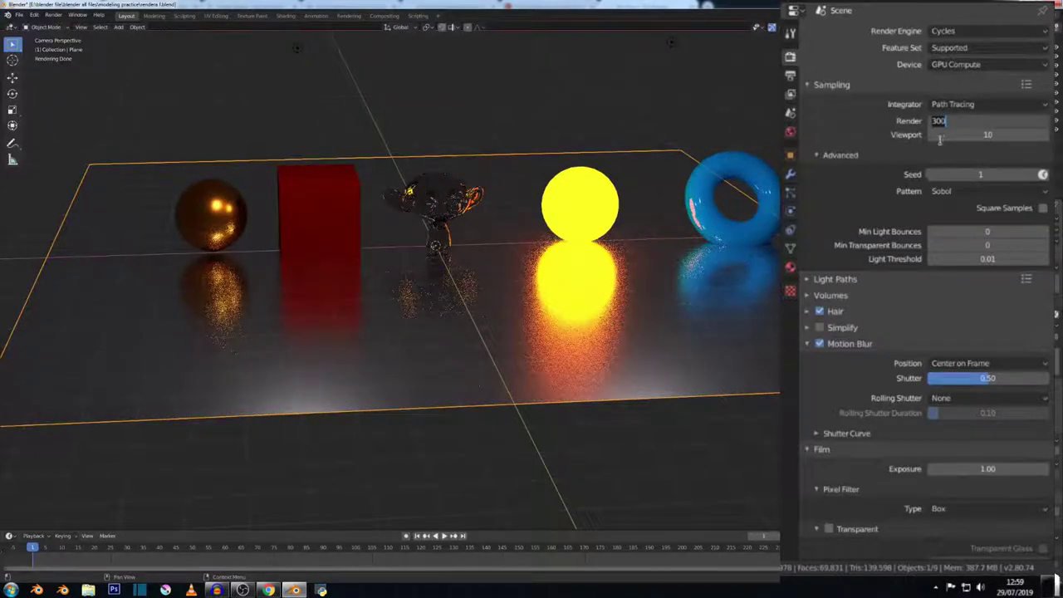
type("100")
key("Return")
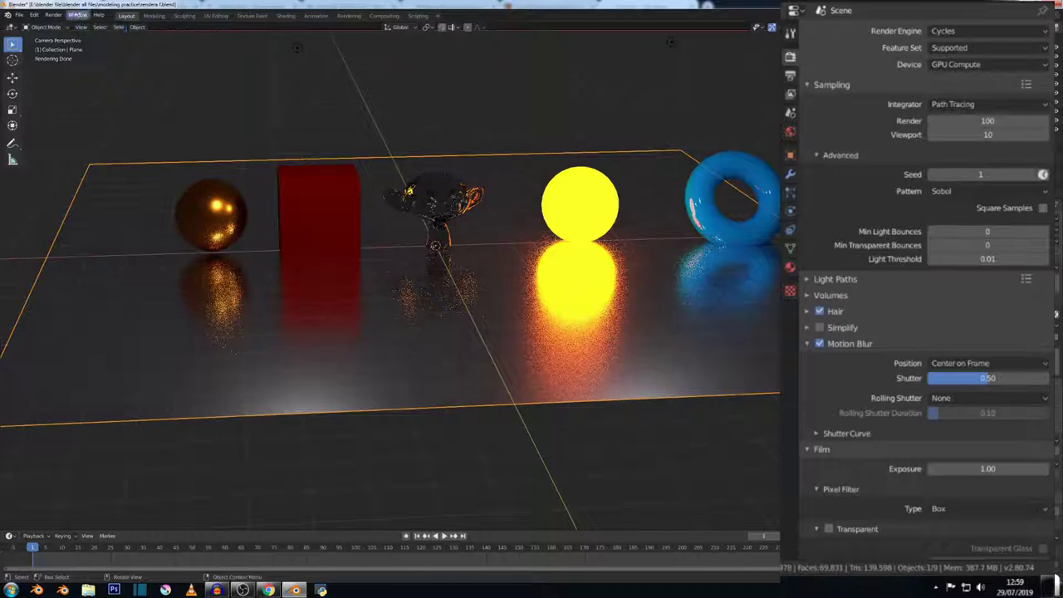
- Render the 100-sample image into Slot 3 and check it against Slot 2
left_click(53, 15)
left_click(62, 26)
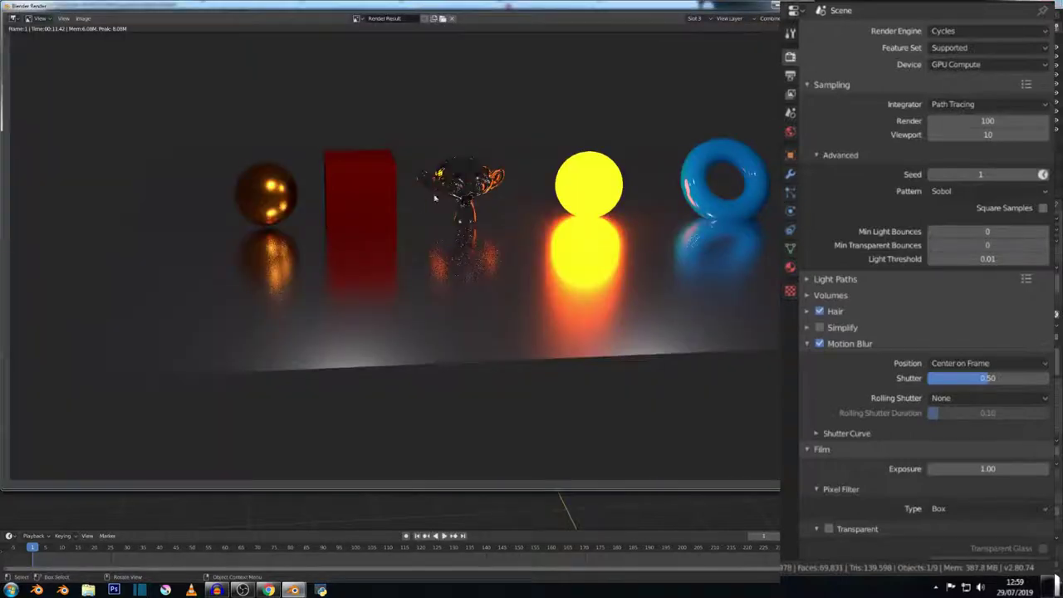
left_click(708, 21)
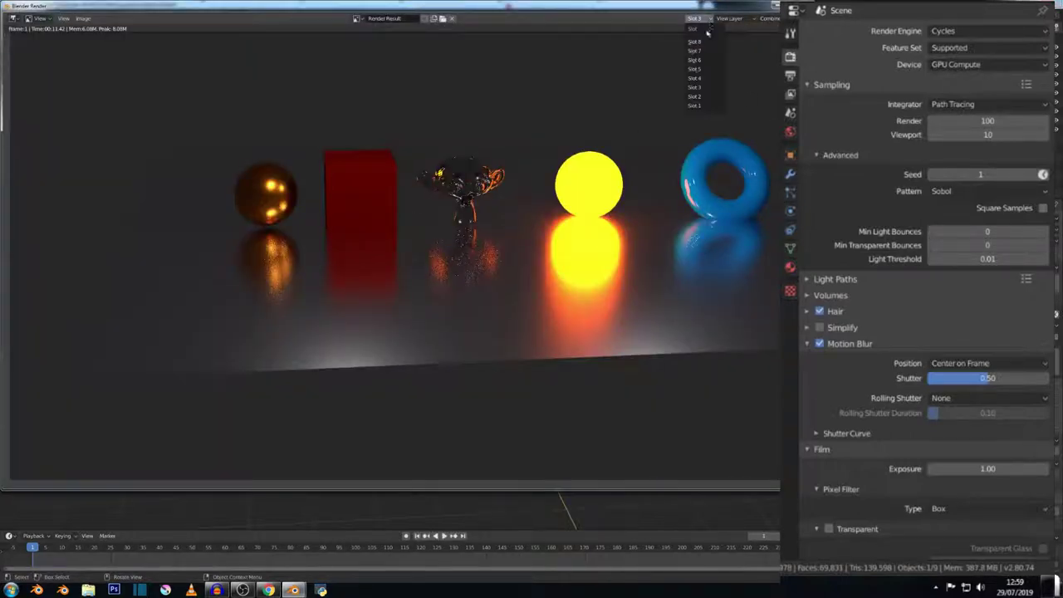
left_click(703, 96)
left_click(710, 21)
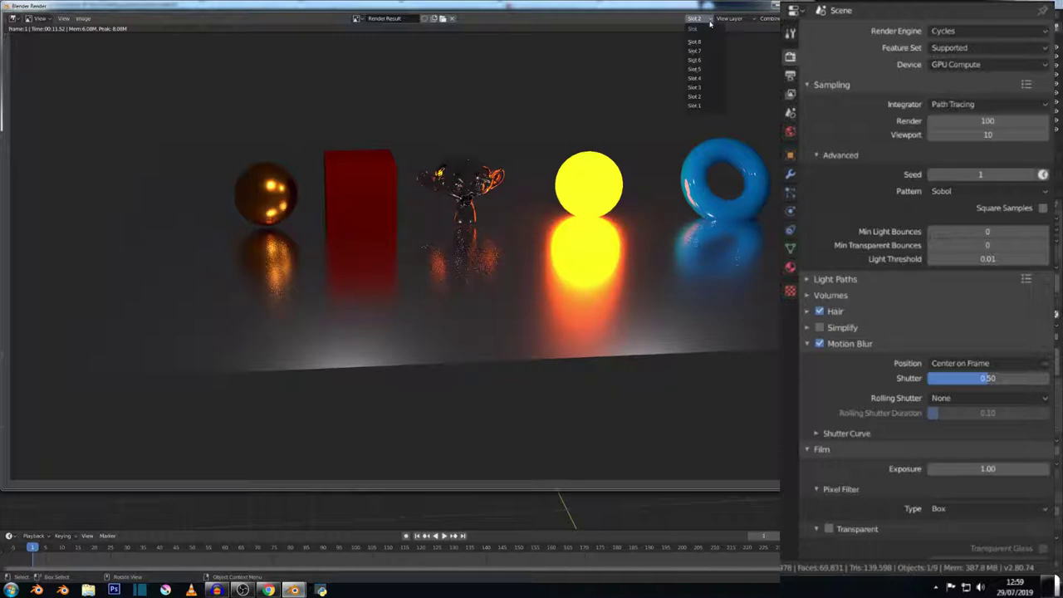
left_click(705, 87)
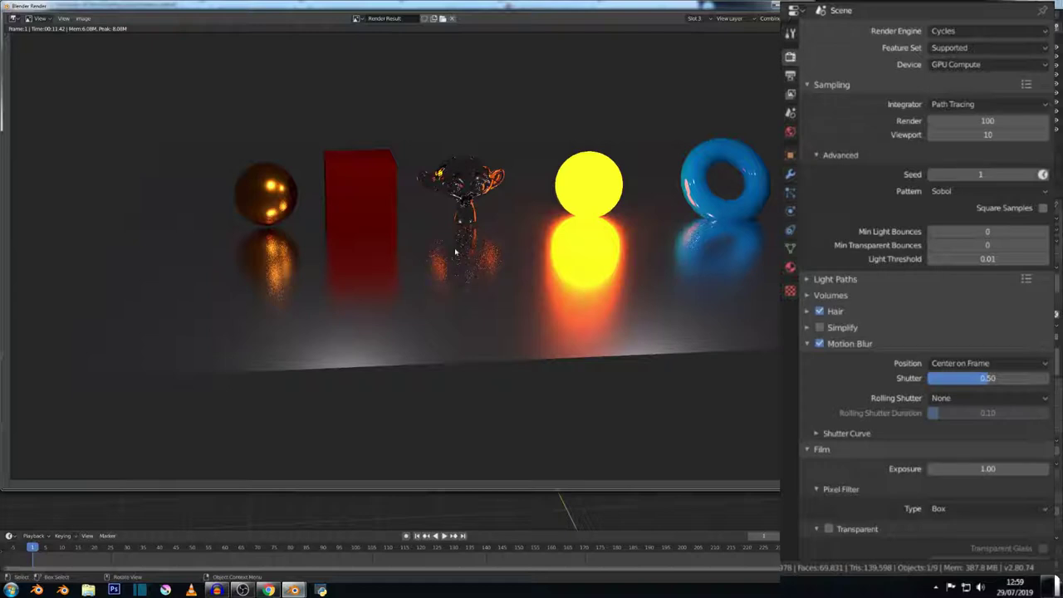
- Compare the Slot 3 render with Slot 2 once more, then close the render window
left_click(694, 18)
left_click(702, 98)
left_click(695, 18)
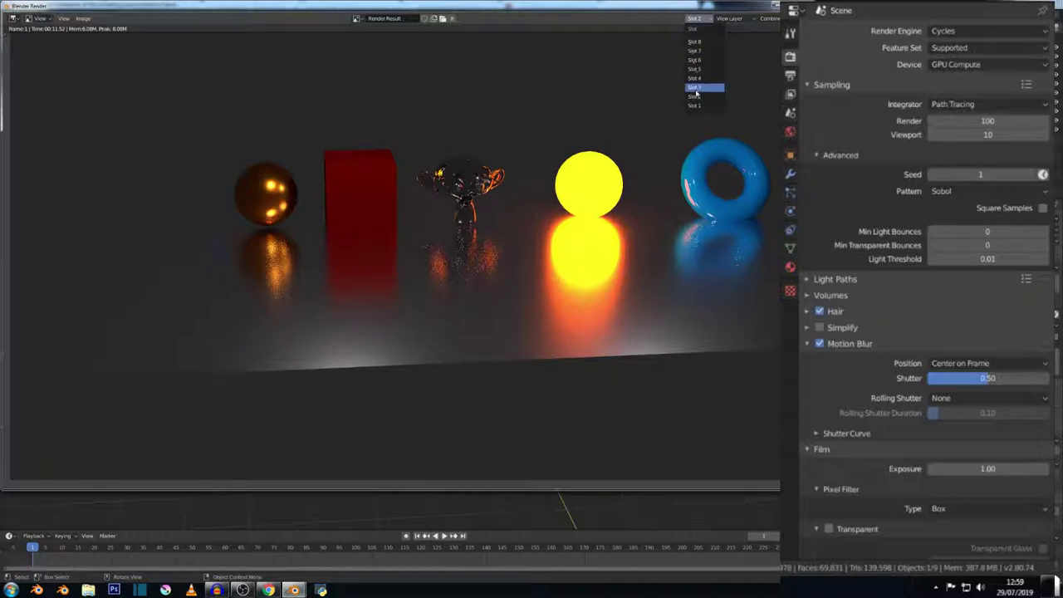
left_click(698, 91)
key("j")
key("Escape")
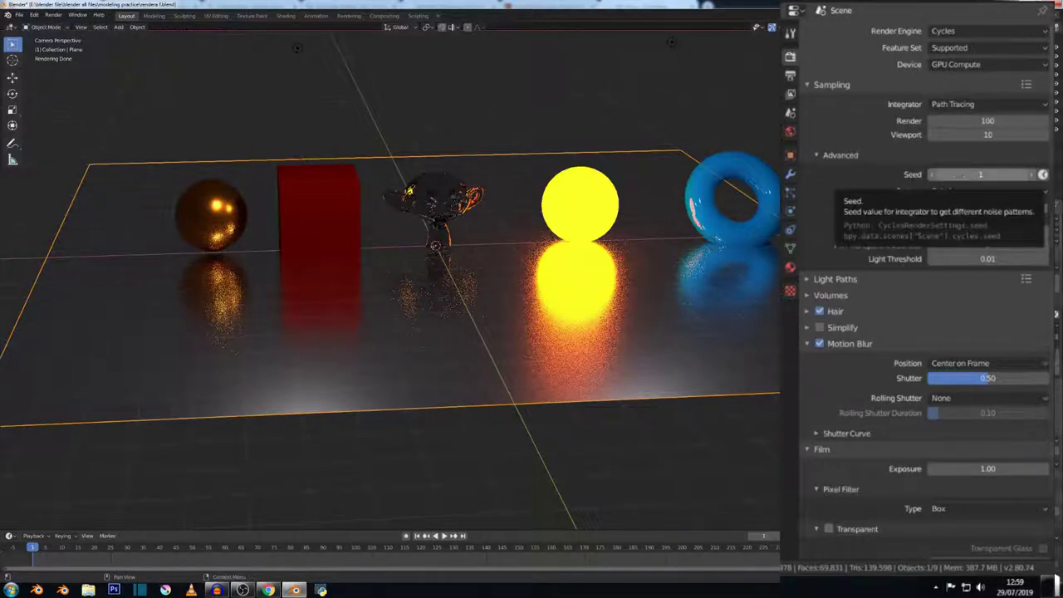
- Fold away the Advanced sampling subpanel, keeping seed 1 and Light Threshold 0.01
left_click_drag(982, 175, 955, 174)
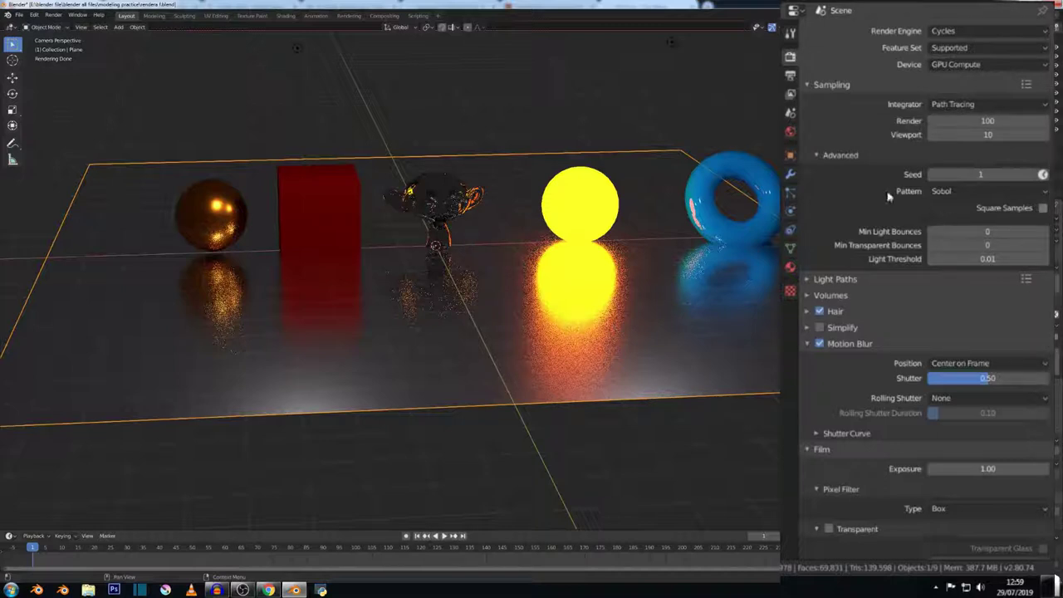
left_click(819, 156)
left_click(854, 159)
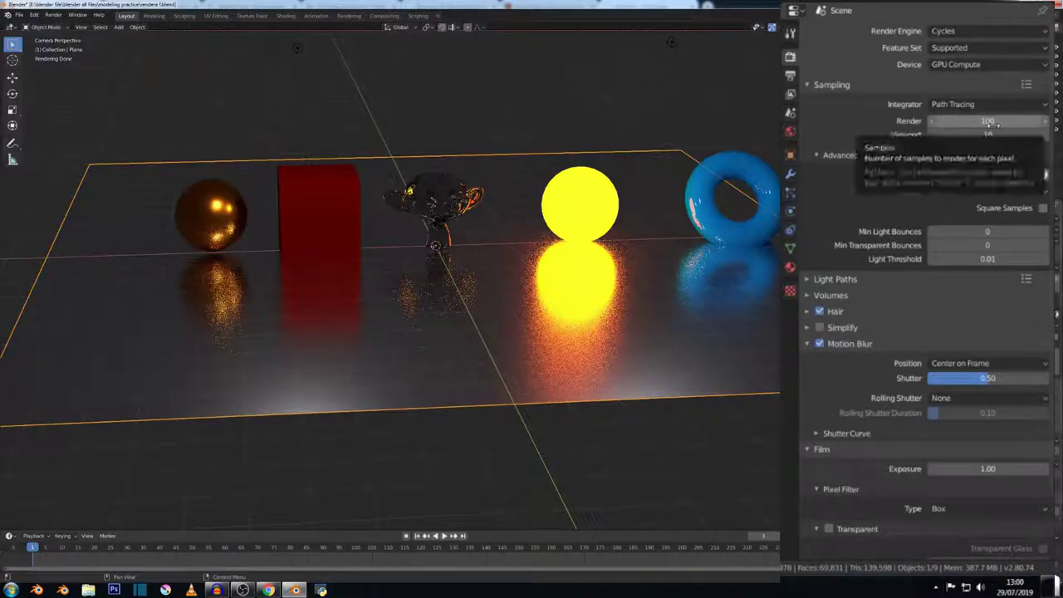
left_click(828, 157)
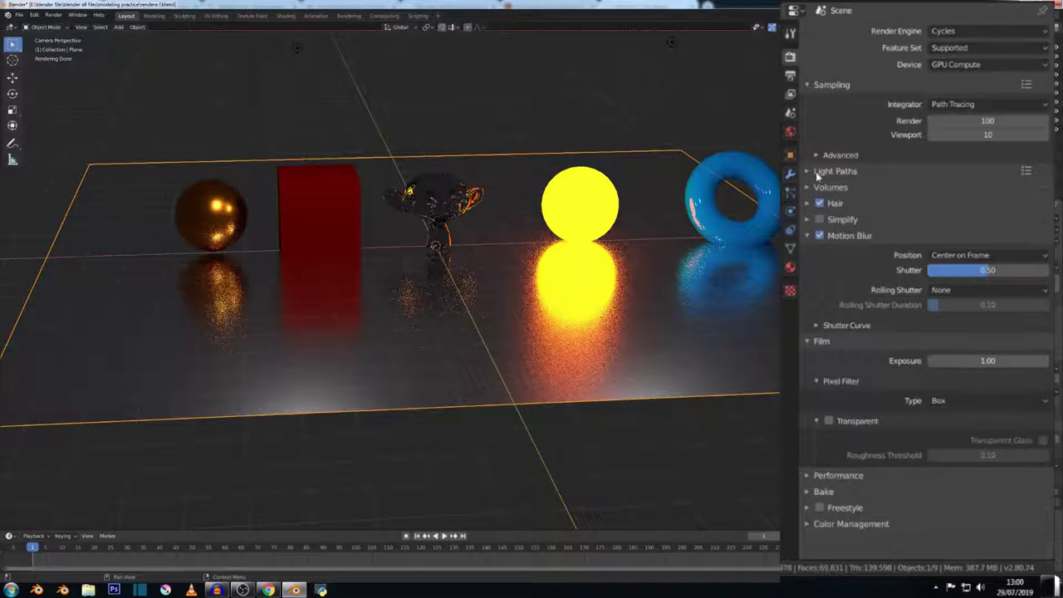
- Expand Light Paths and set Max Bounces Total to 12
left_click(818, 174)
scroll(861, 214, "down", 1)
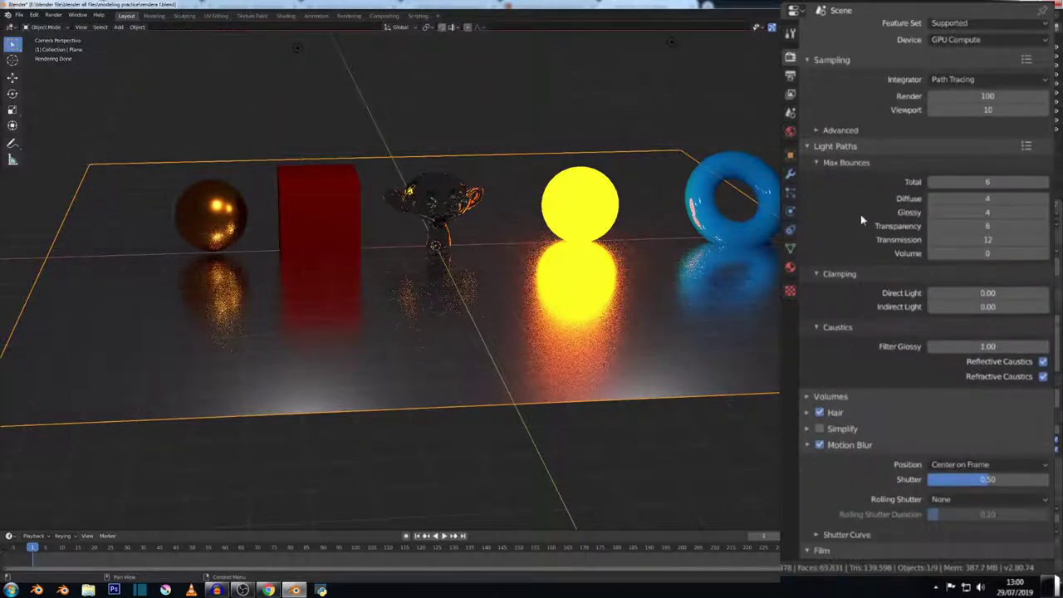
left_click(957, 183)
type("12")
key("Return")
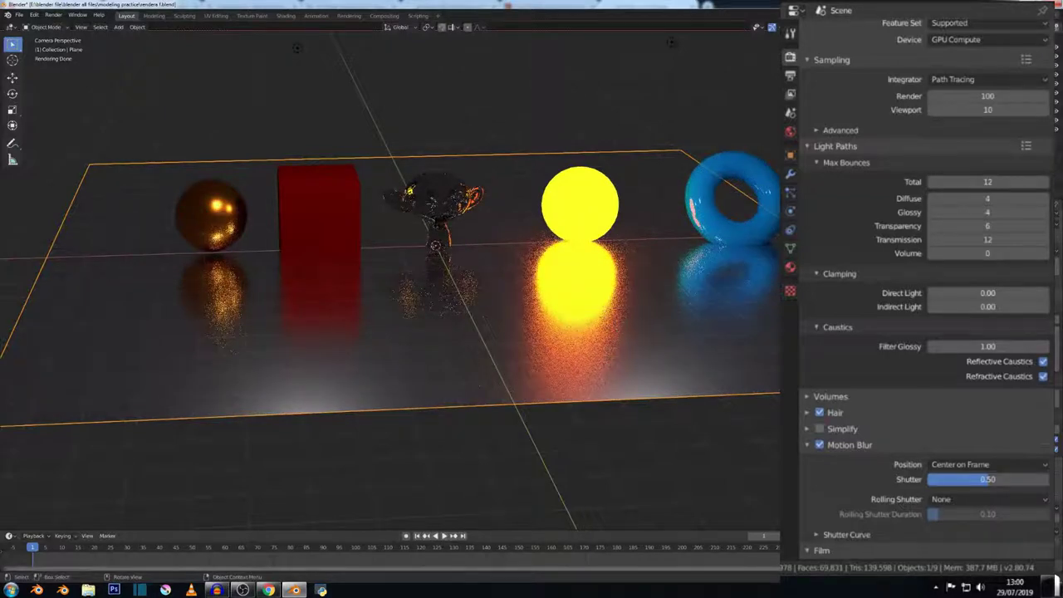
- Select the Light.001 lamp in the scene
scroll(471, 155, "down", 2)
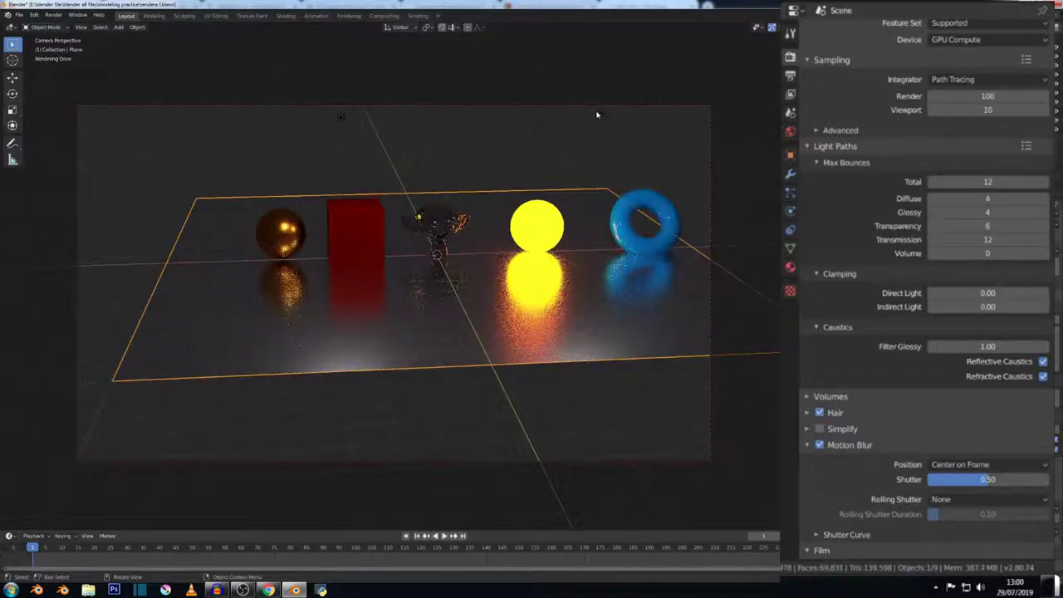
left_click(596, 111)
left_click(341, 119)
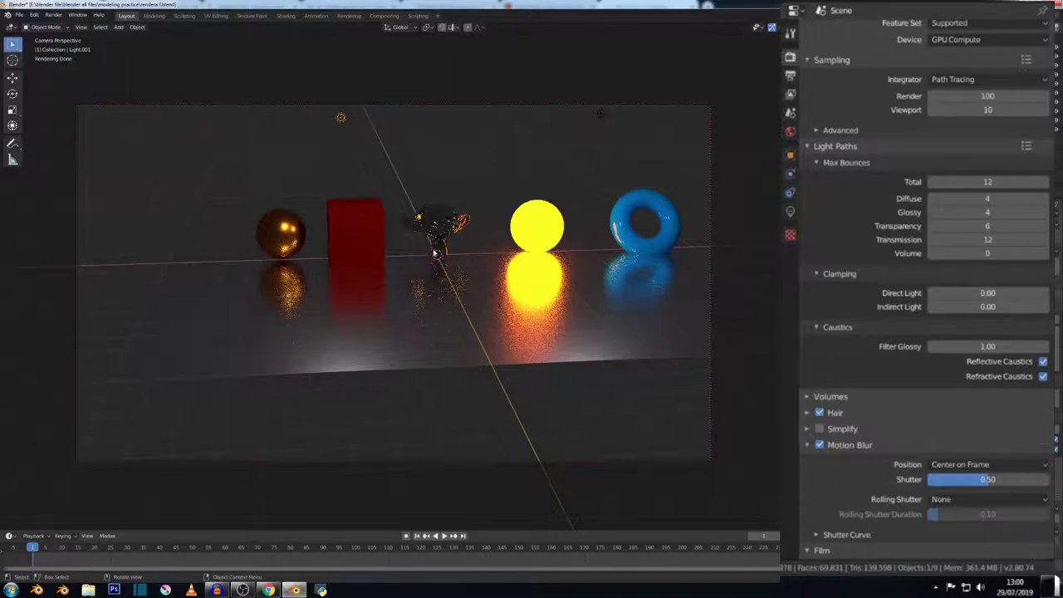
scroll(623, 319, "up", 2)
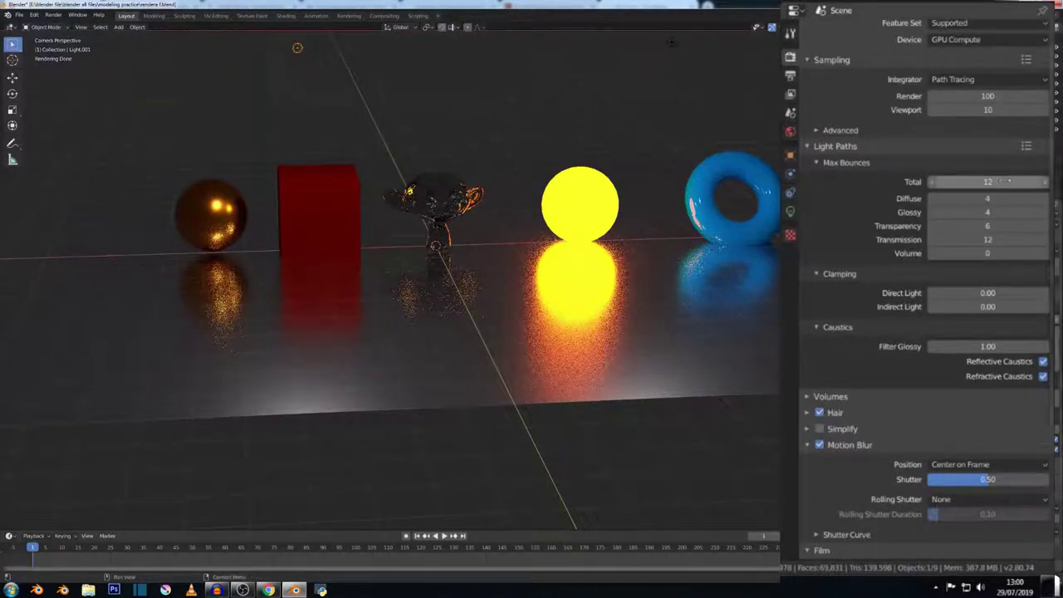
- Set Max Bounces Total to 0, frame the whole camera view and render a still image
left_click(971, 181)
type("0")
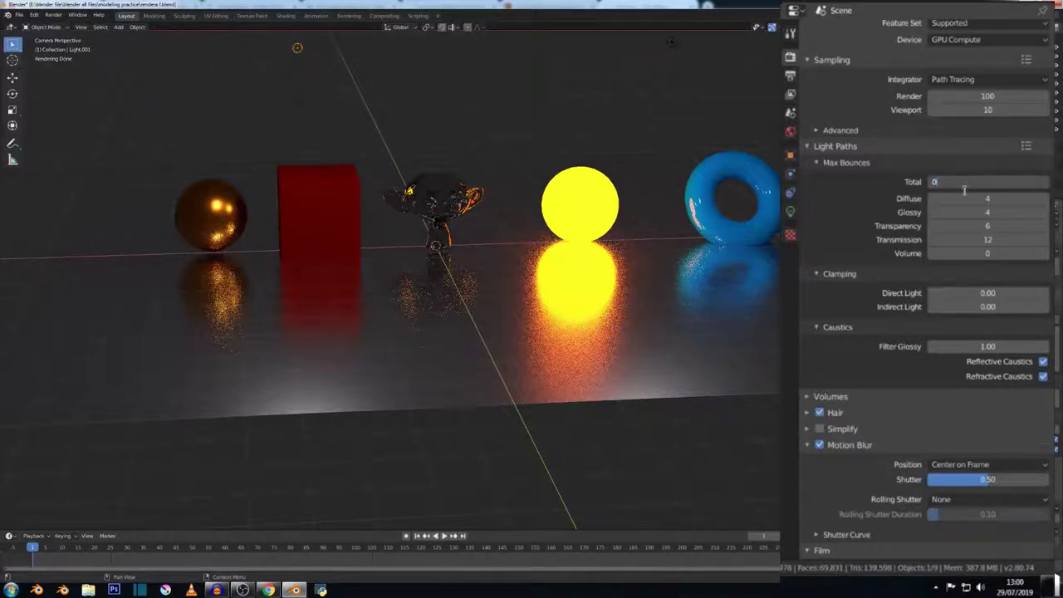
key("Return")
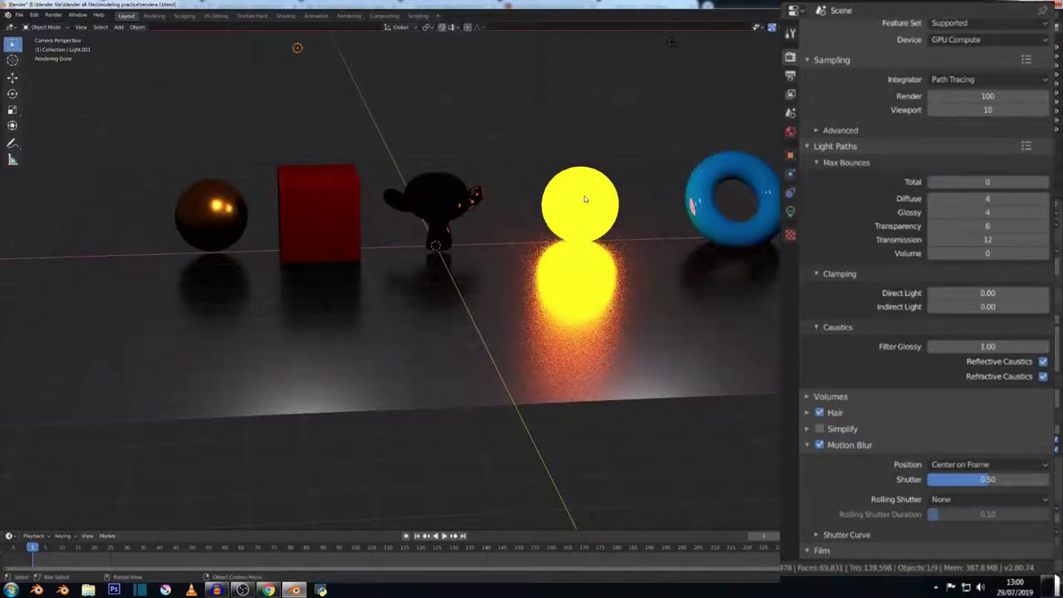
key("Home")
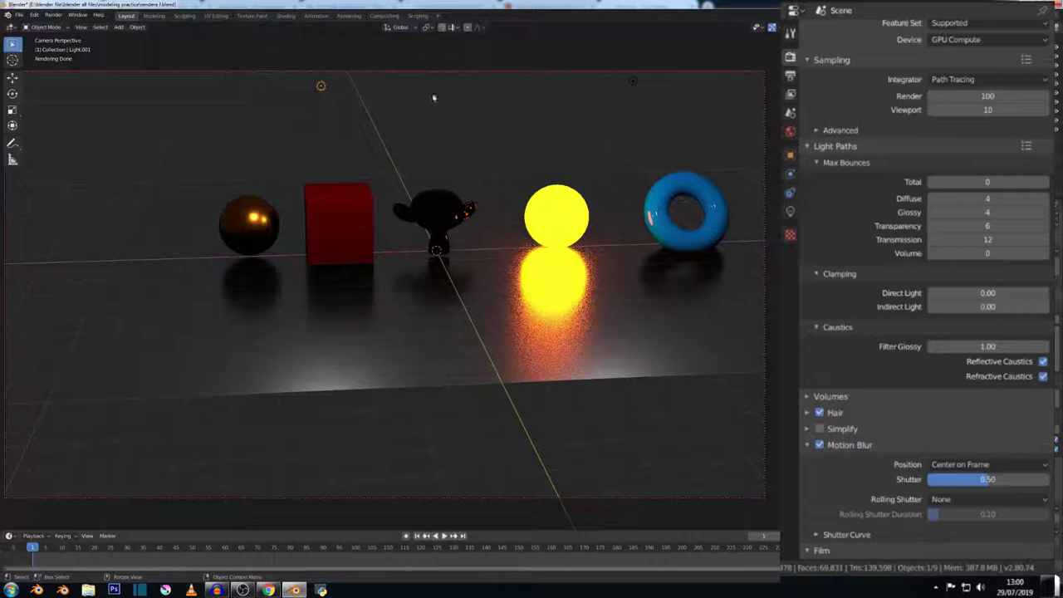
key("F12")
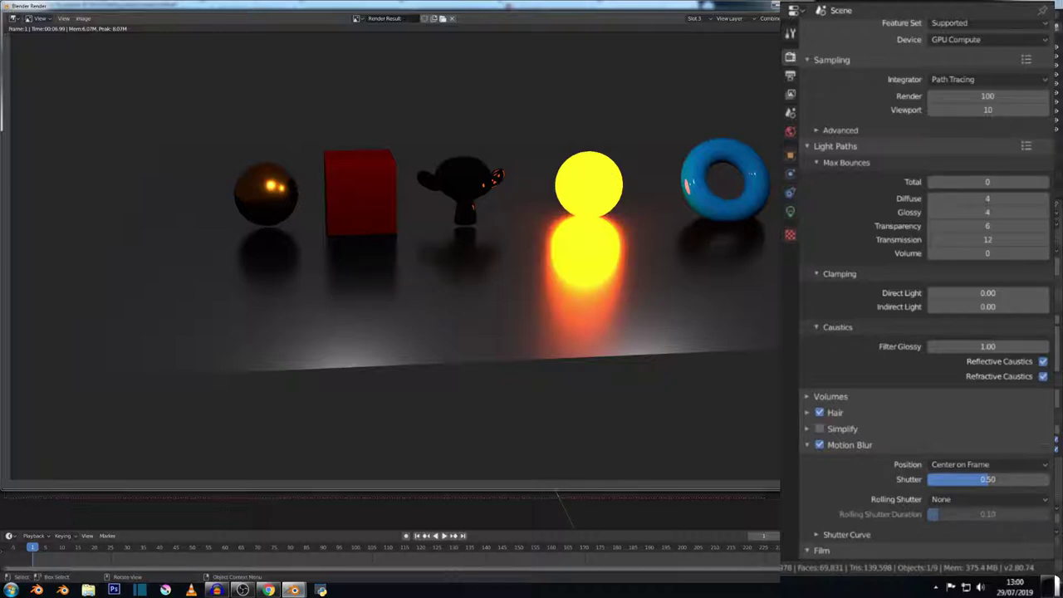
- Close the render, set Max Bounces Total to 3, and select the floor plane
key("Escape")
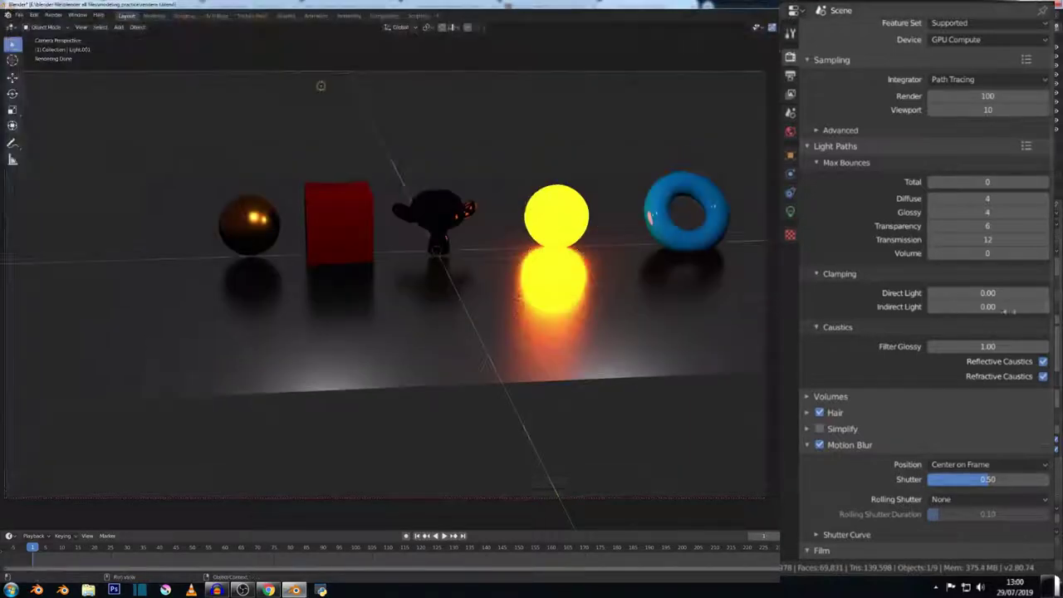
left_click(1033, 182)
type("3")
key("Return")
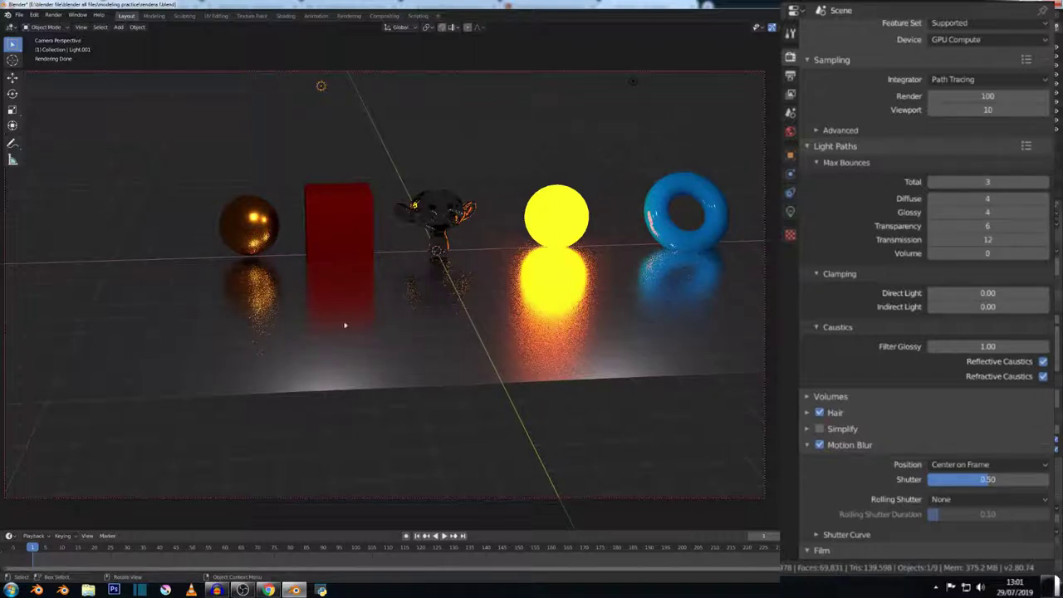
left_click(254, 372)
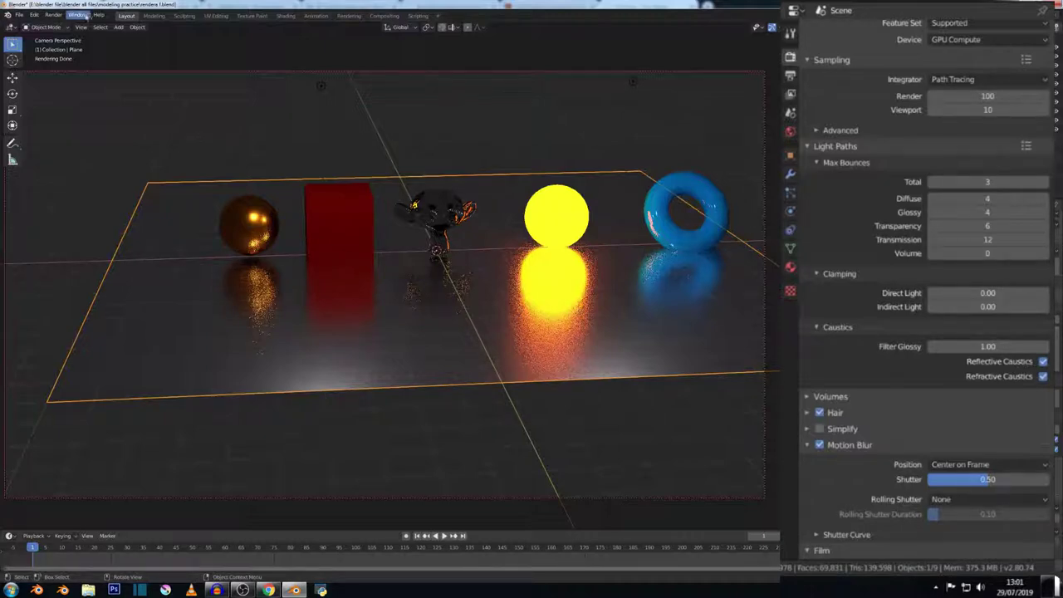
- Review the last render, switch to an empty slot, and render a new image
left_click(60, 16)
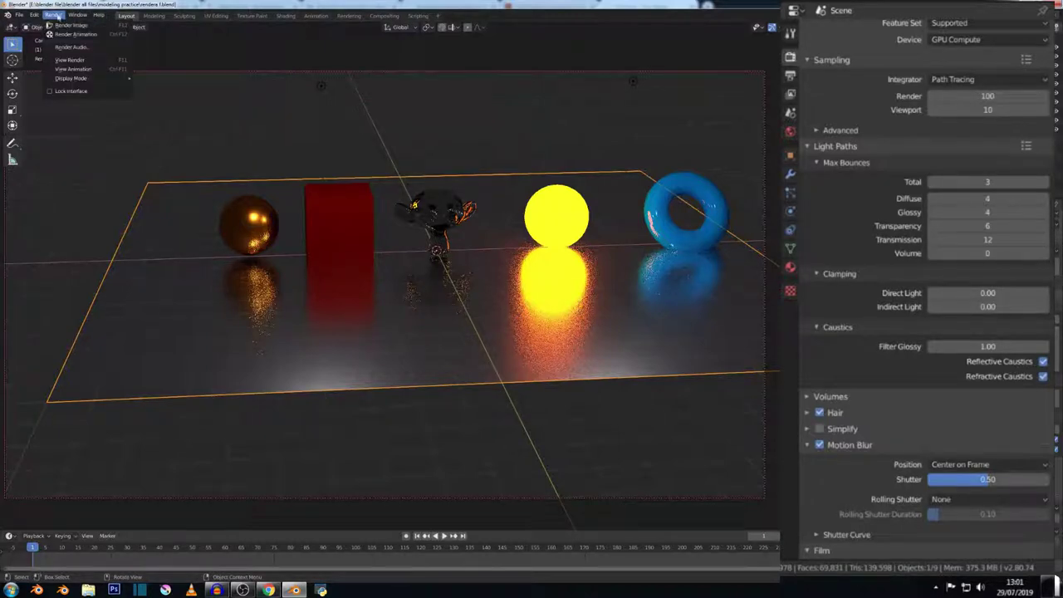
left_click(72, 61)
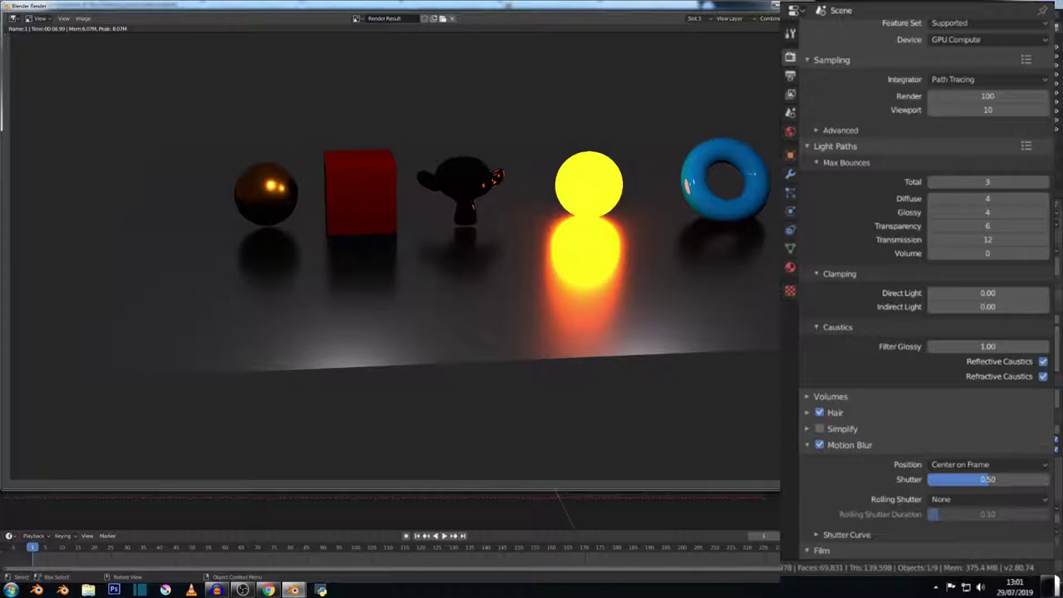
left_click(698, 18)
left_click(702, 75)
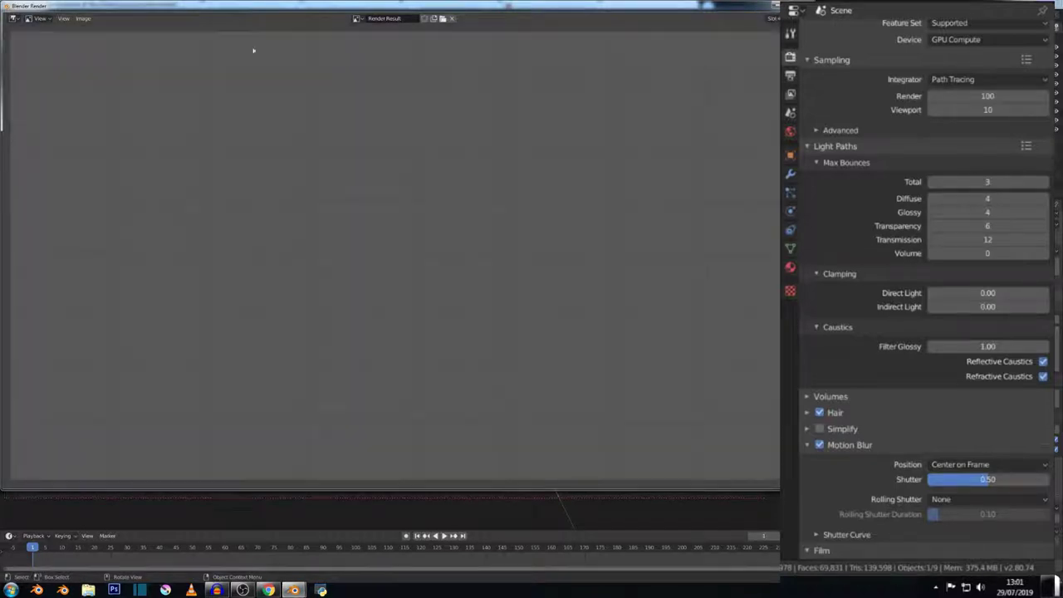
key("Escape")
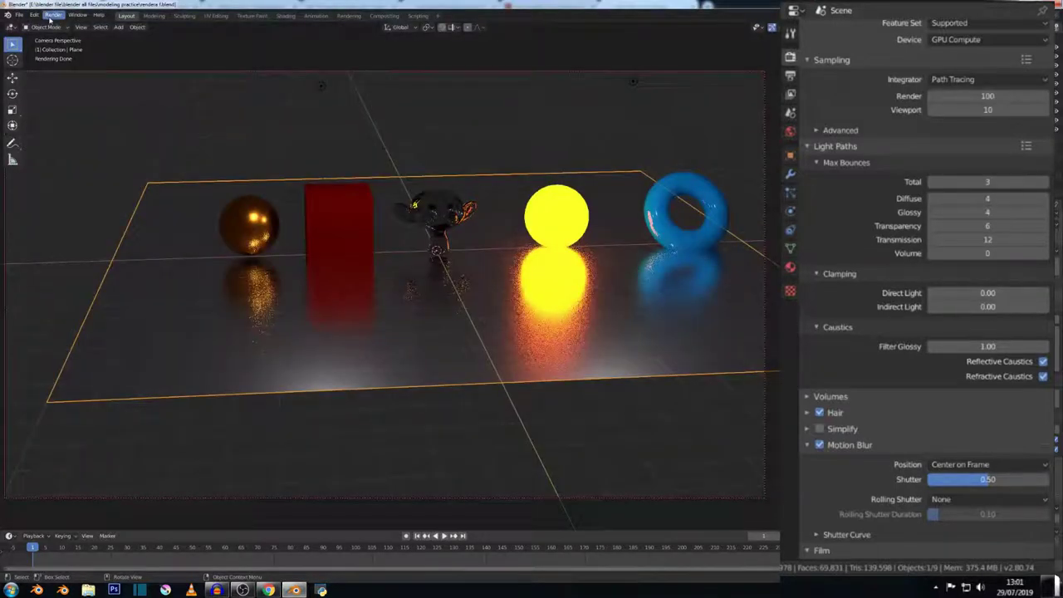
left_click(53, 15)
left_click(60, 26)
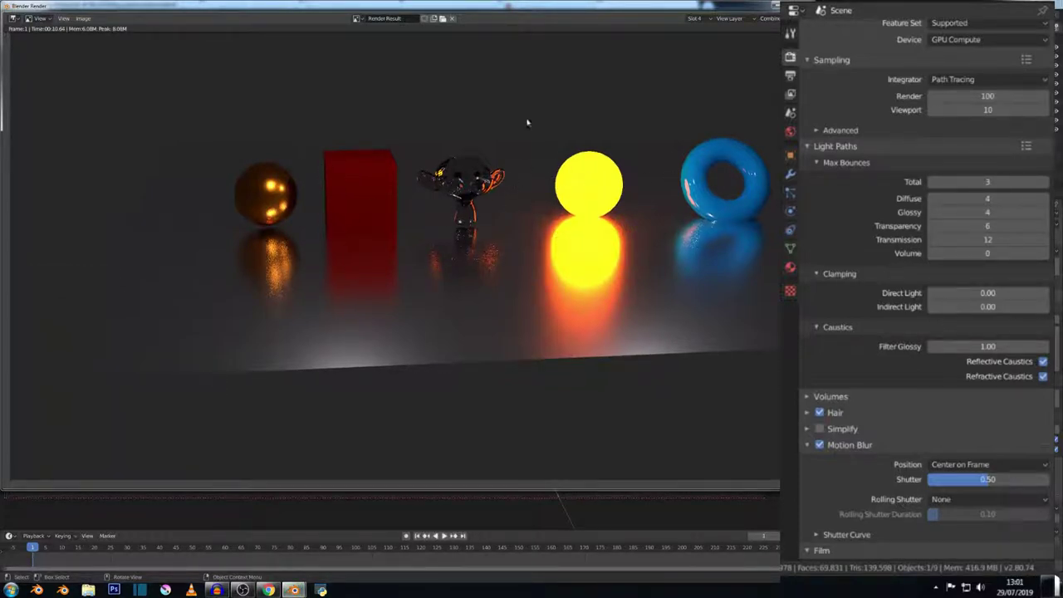
- Compare the new Slot 4 render with the earlier one, then close the render window
left_click(706, 18)
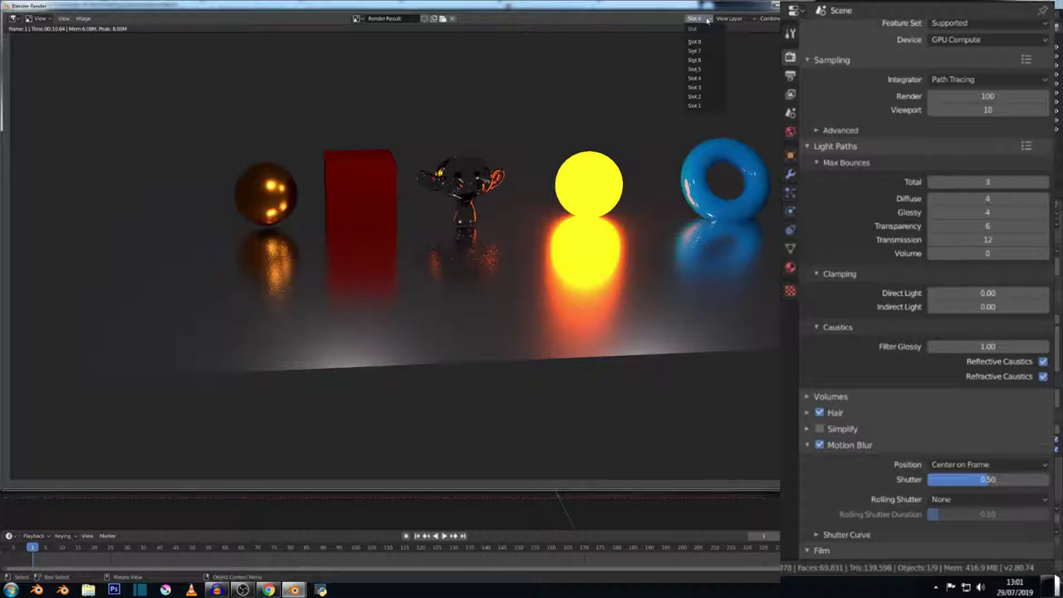
left_click(706, 87)
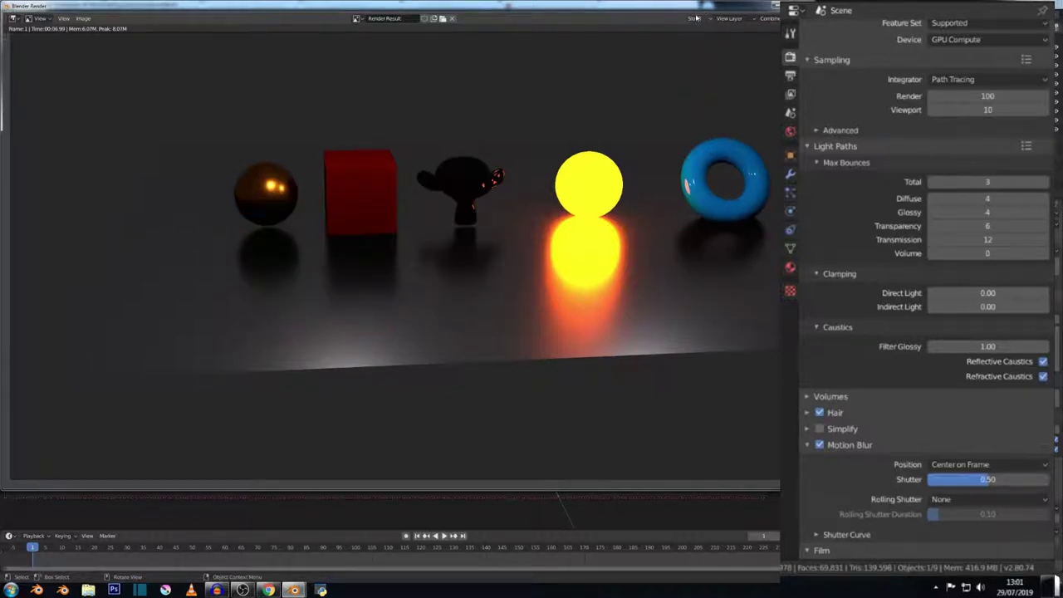
left_click(696, 18)
left_click(698, 78)
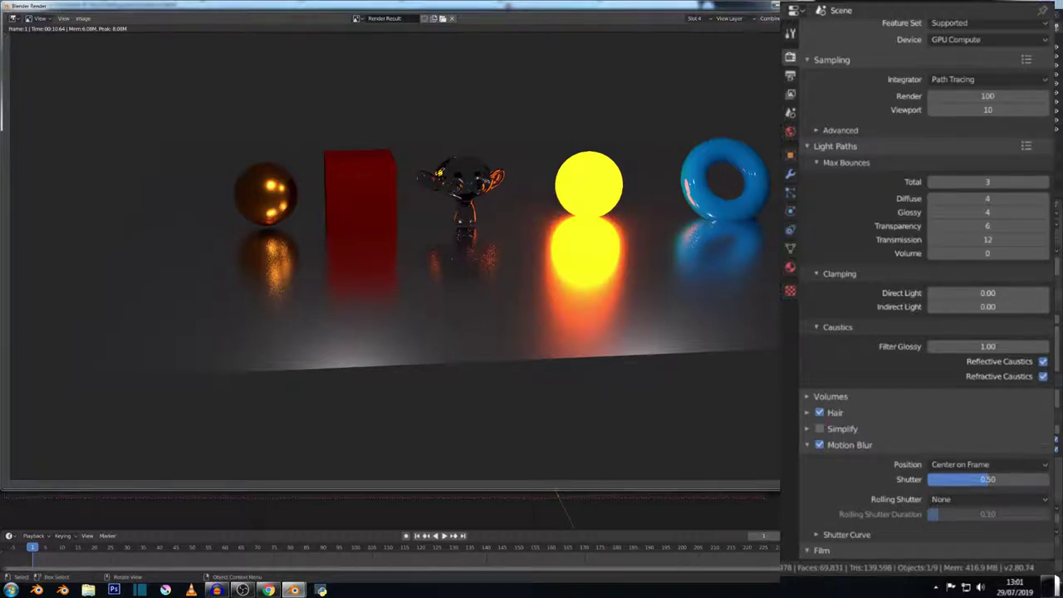
key("Escape")
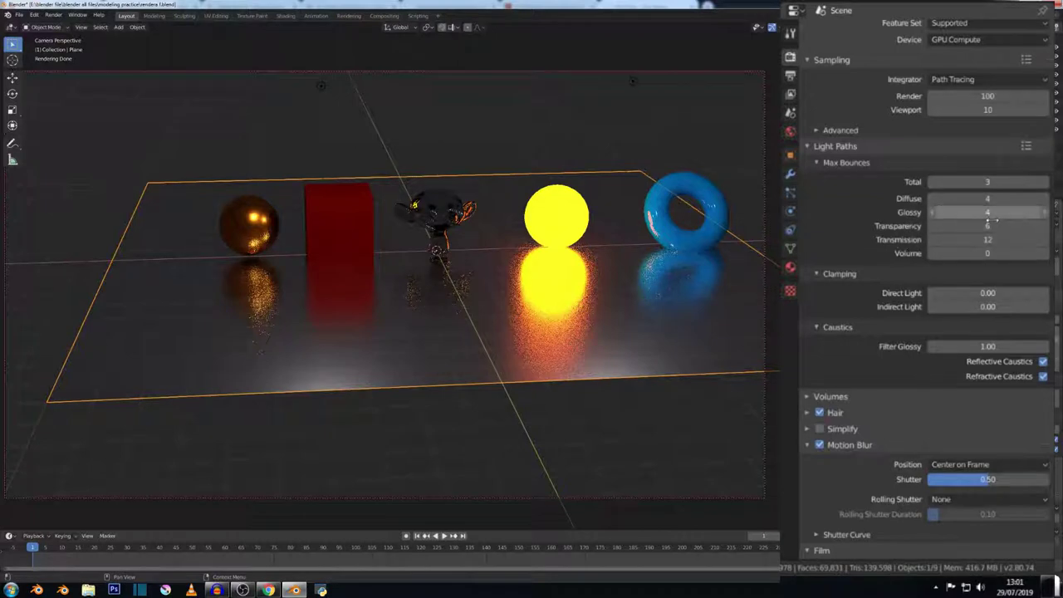
- Collapse the Light Paths panel, leaving the transparency bounces unchanged
left_click_drag(947, 226, 933, 226)
key("Escape")
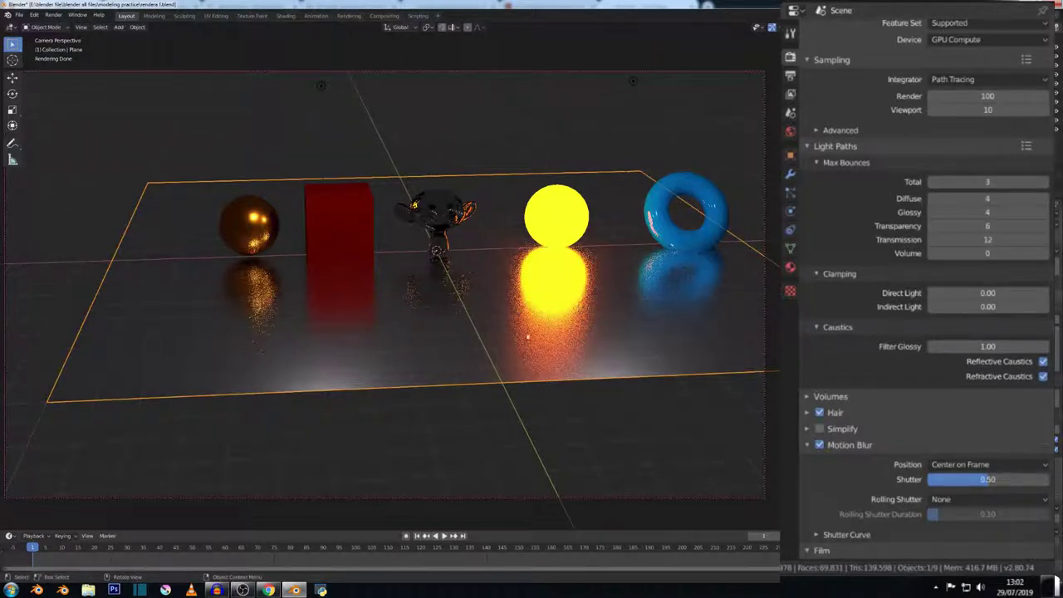
left_click(812, 150)
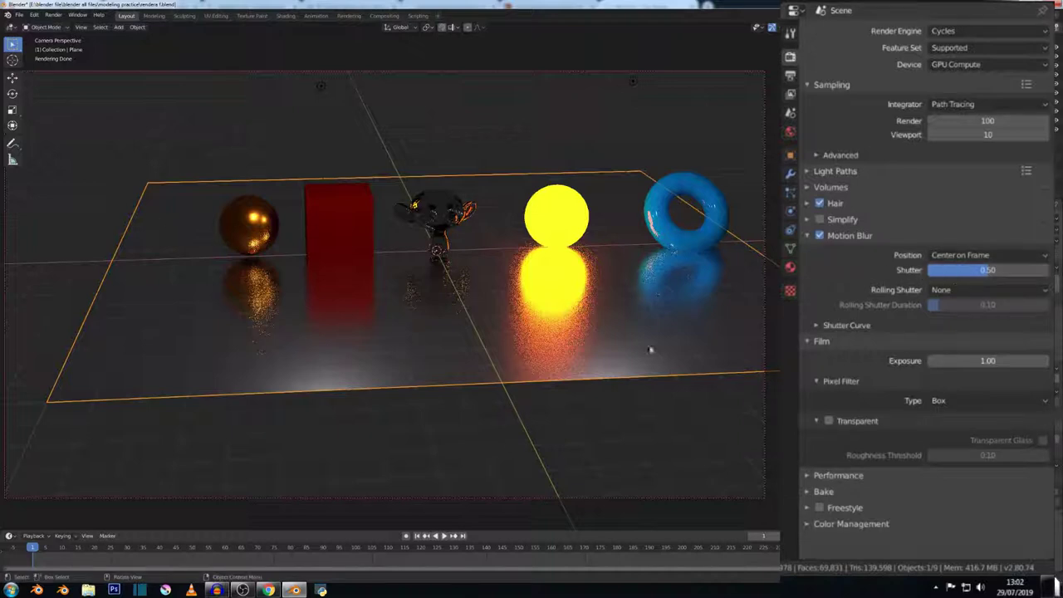
- Select the Icosphere, play and stop its animation, then move to frame 5
left_click(242, 225)
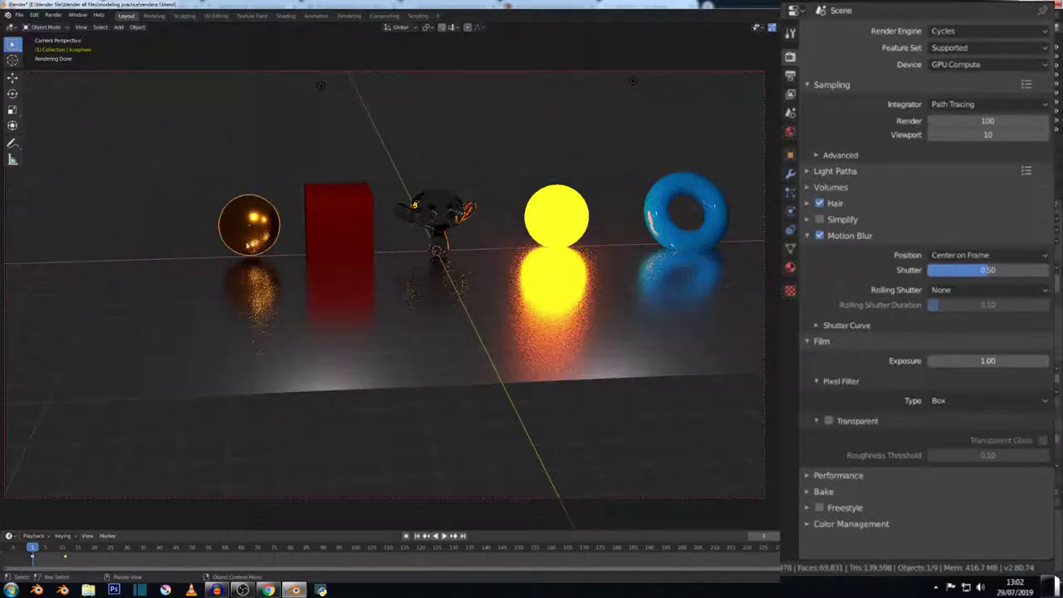
left_click(443, 536)
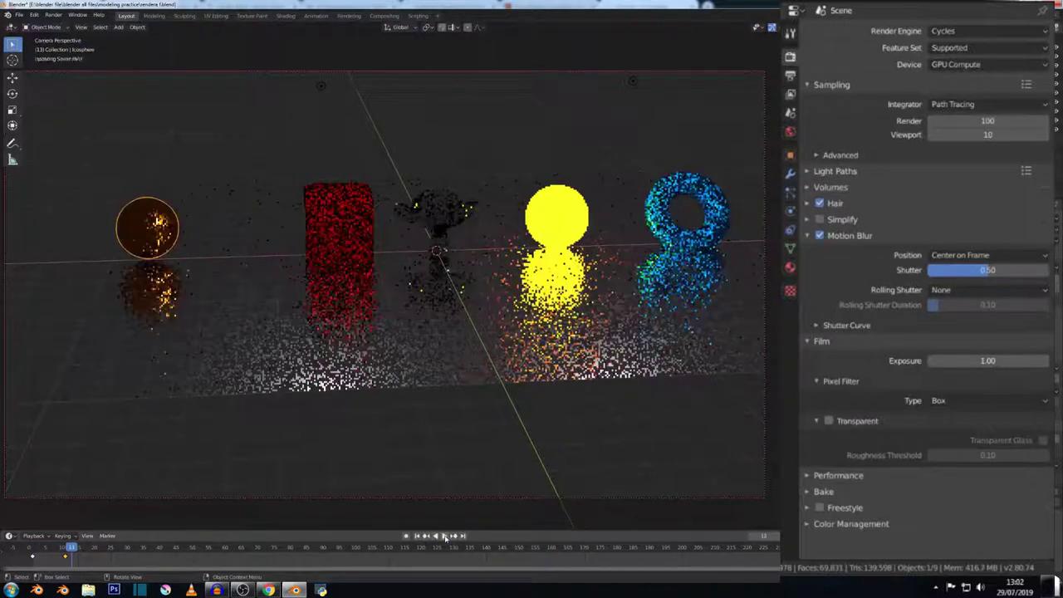
left_click(444, 535)
left_click(417, 536)
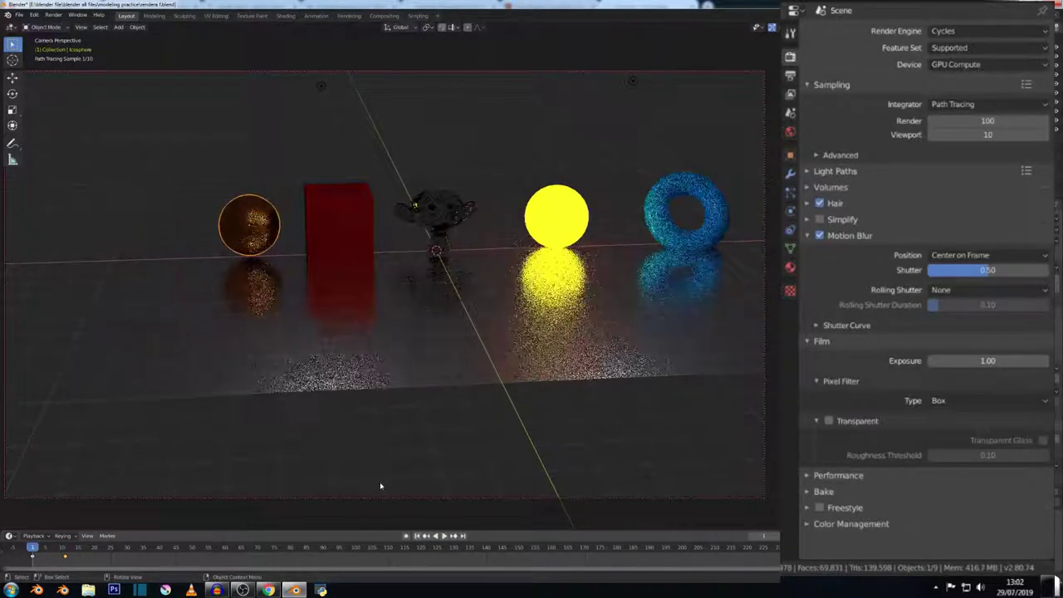
left_click(47, 554)
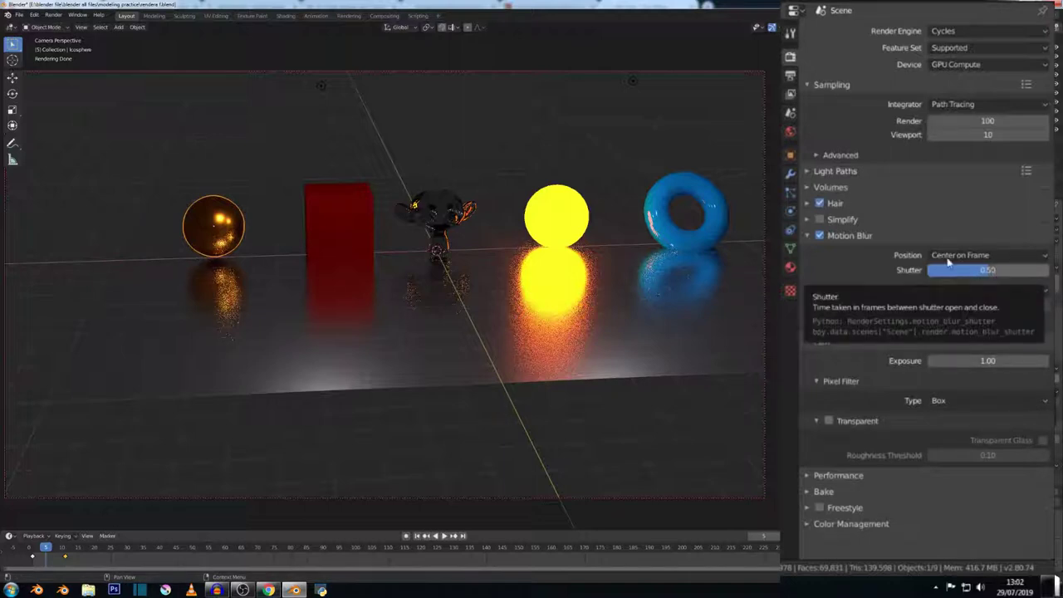
left_click(53, 15)
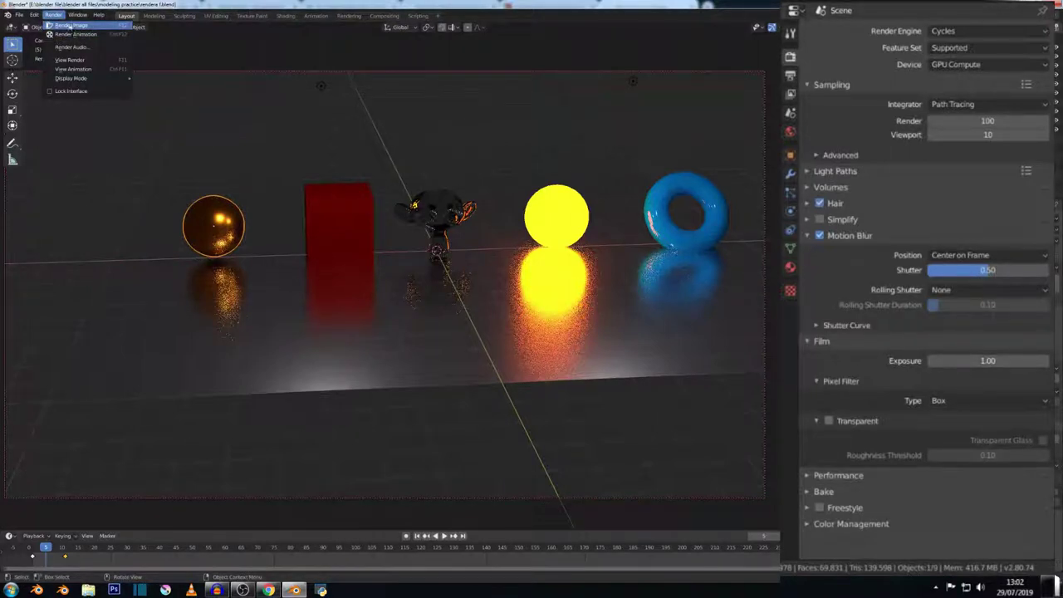
- Render the frame and set the motion blur Shutter to 0.05
left_click(70, 26)
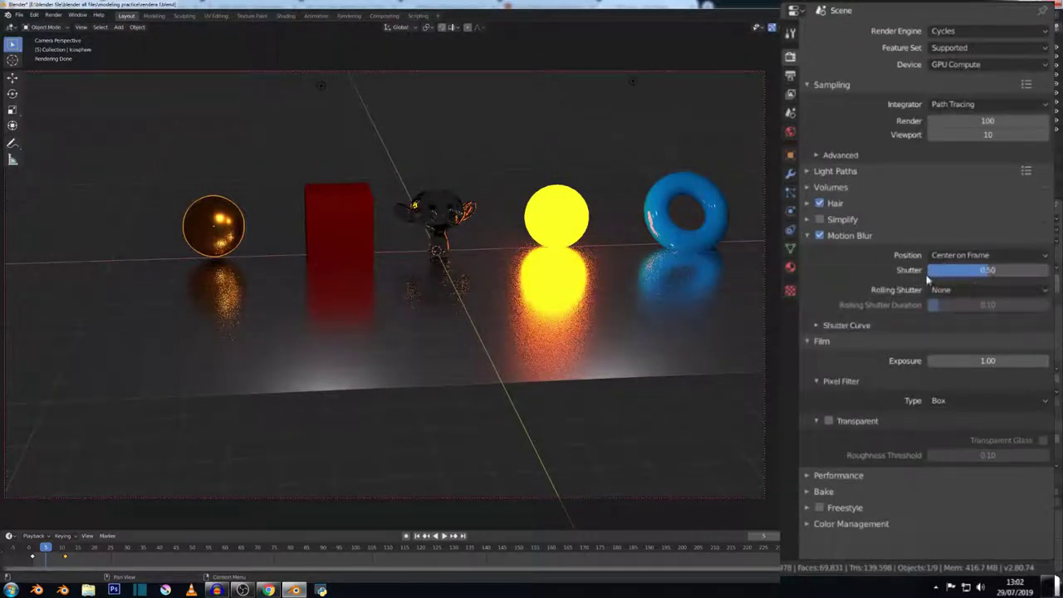
type("0.05")
key("Return")
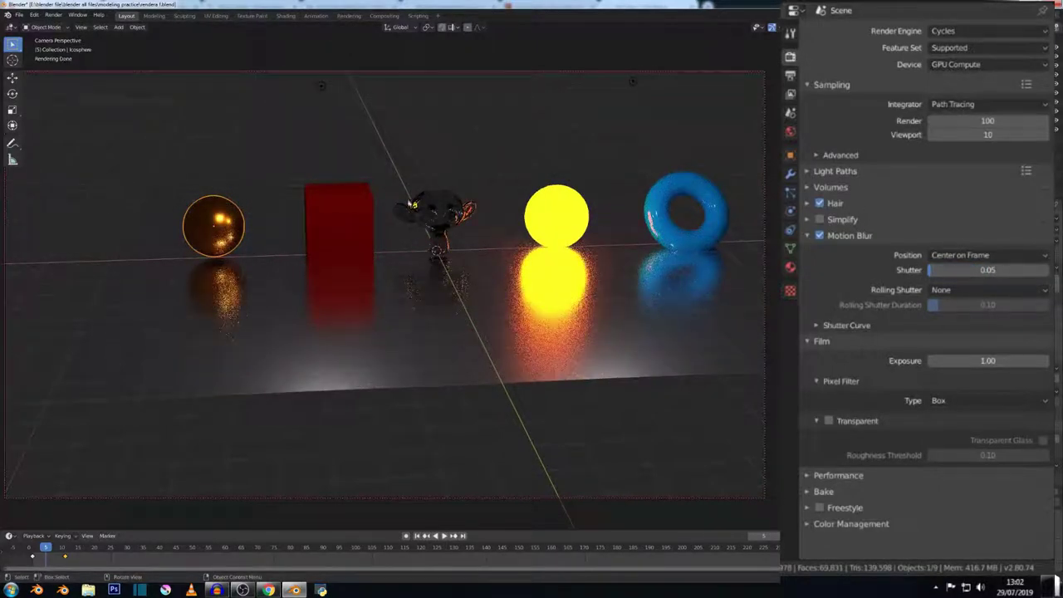
- Draw a viewport render border around the orange sphere
left_click(790, 75)
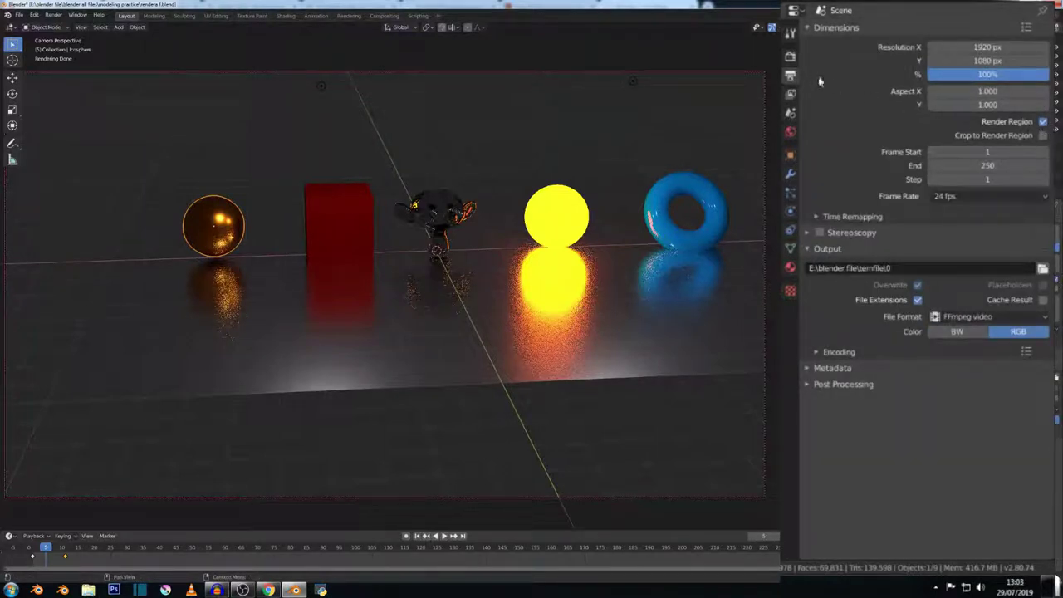
left_click(790, 56)
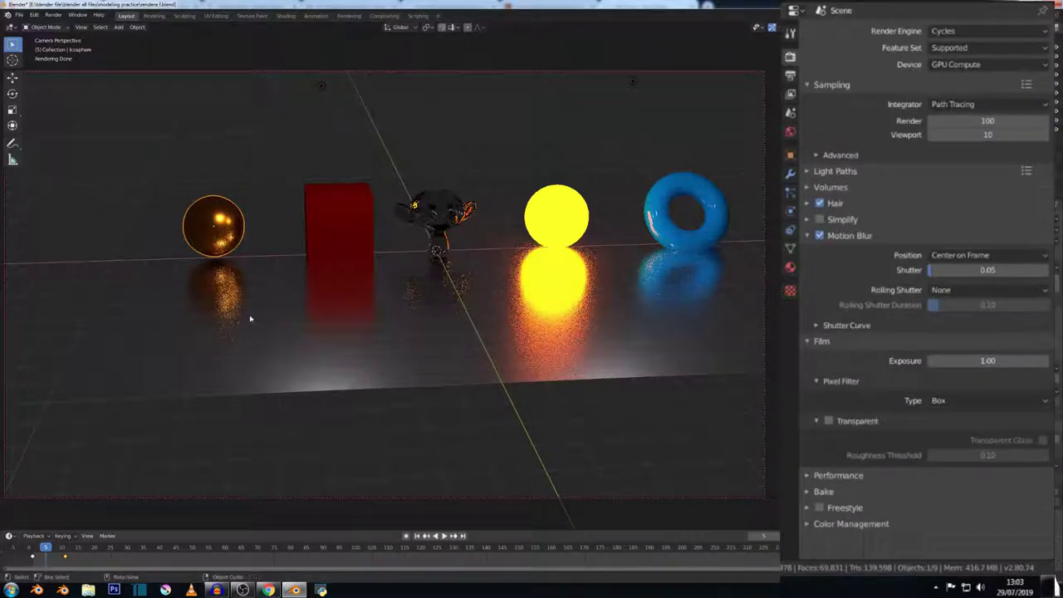
key("ctrl+b")
left_click_drag(306, 373, 115, 164)
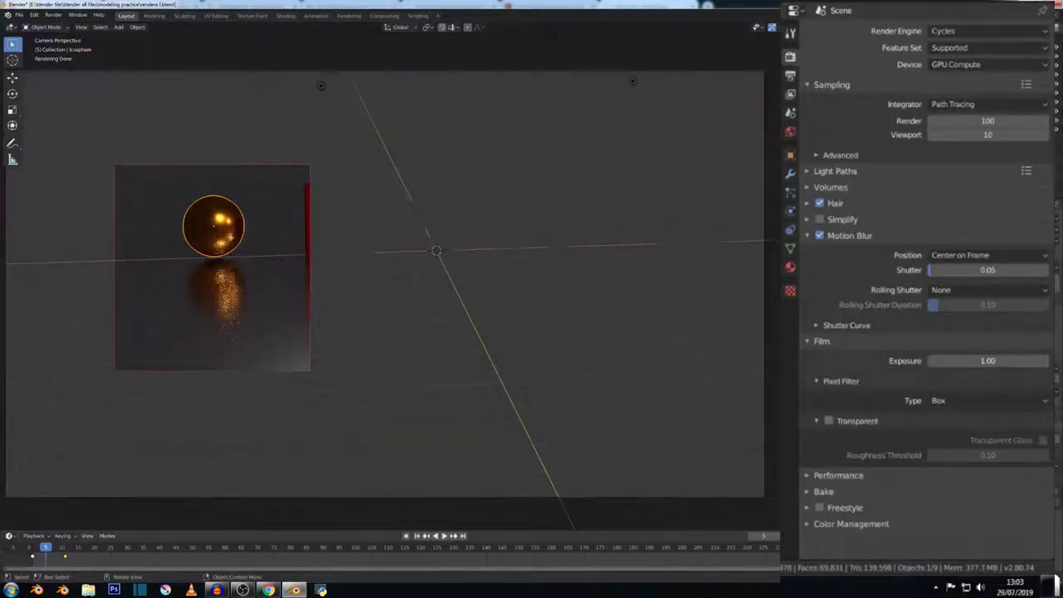
- Render a full image again with the motion blur shutter at 1.00
left_click(53, 15)
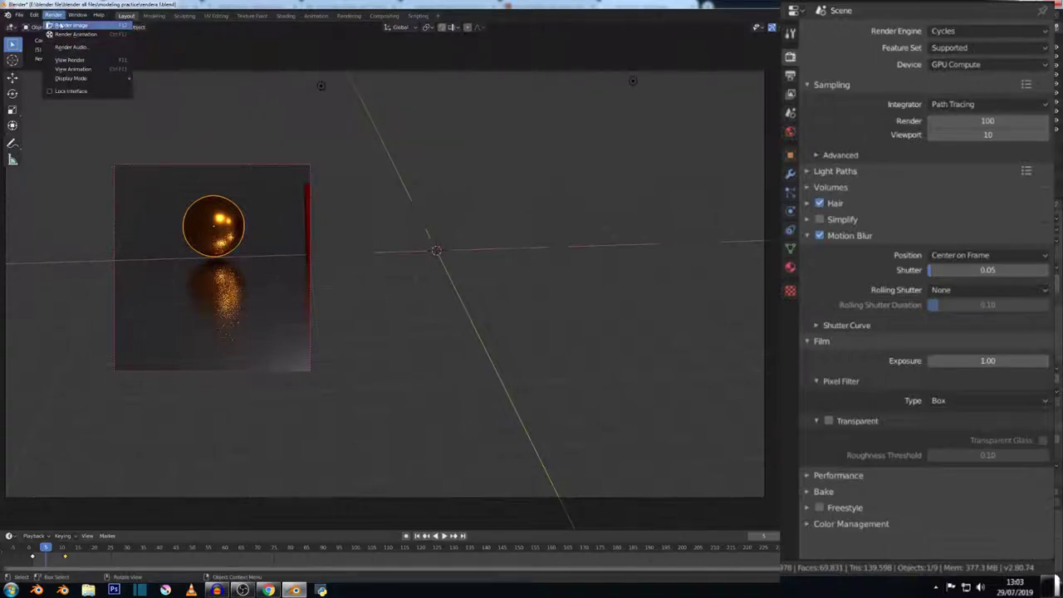
left_click(70, 27)
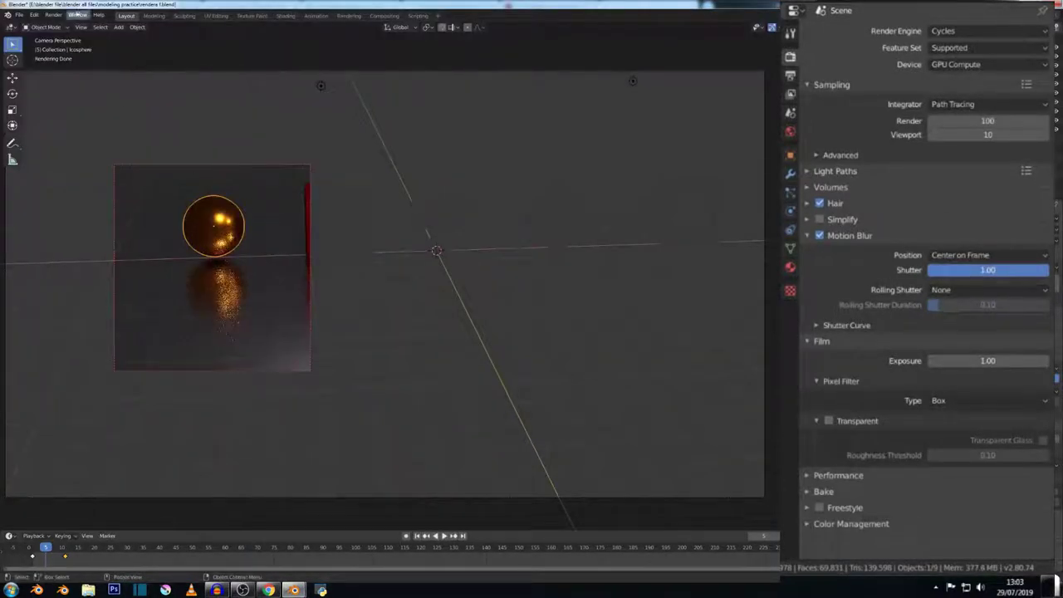
left_click(53, 15)
left_click(70, 33)
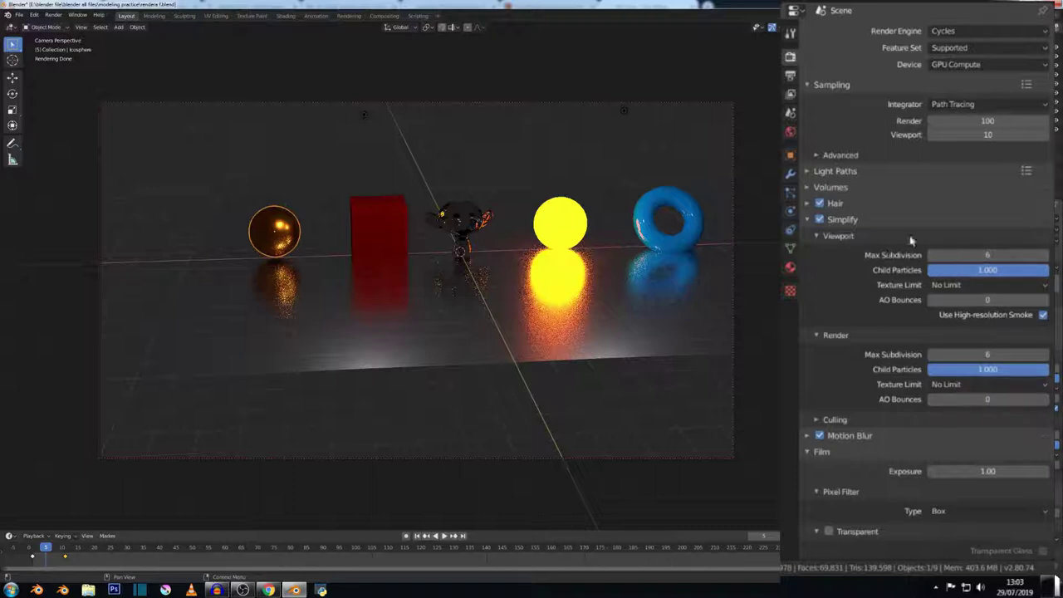
- Collapse the Simplify panel and reopen the Film settings
left_click(827, 235)
left_click(835, 219)
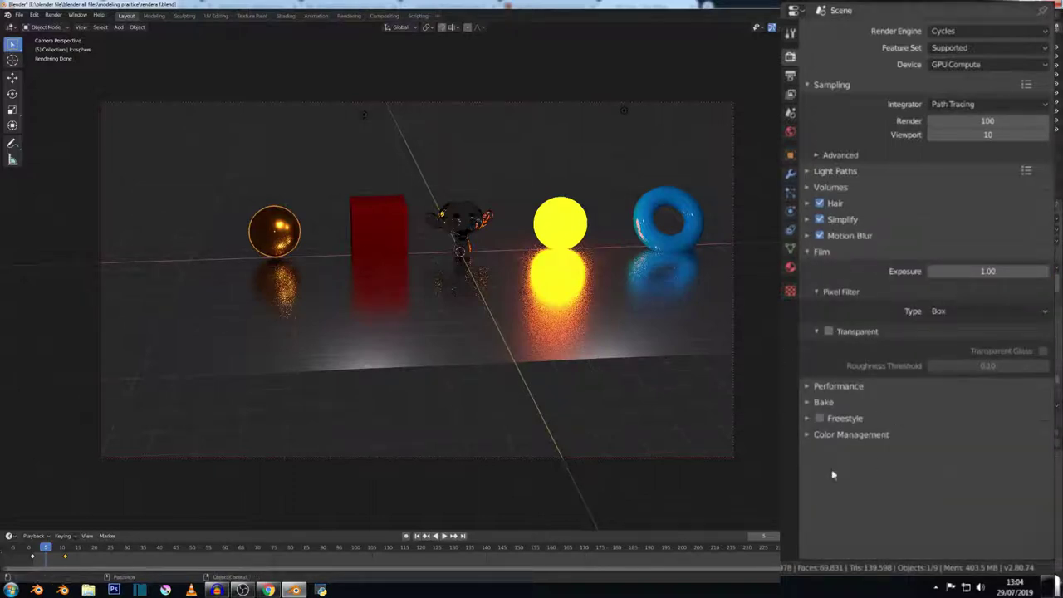
left_click(847, 254)
left_click(849, 256)
- Set Film exposure to 0, push it up to about 8.79, then restore it to 1.00
left_click(996, 275)
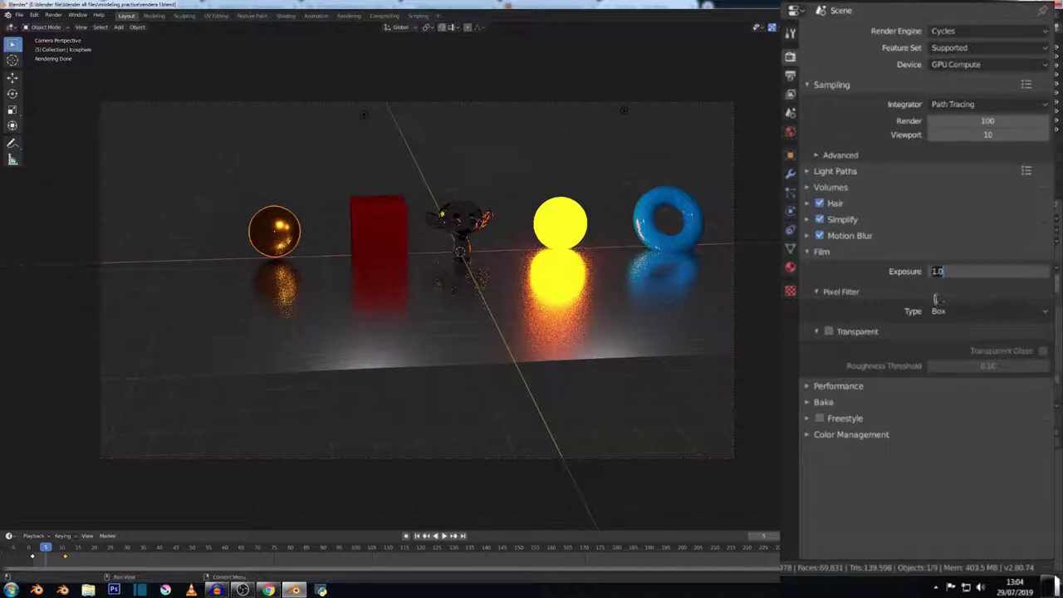
type("0")
key("Return")
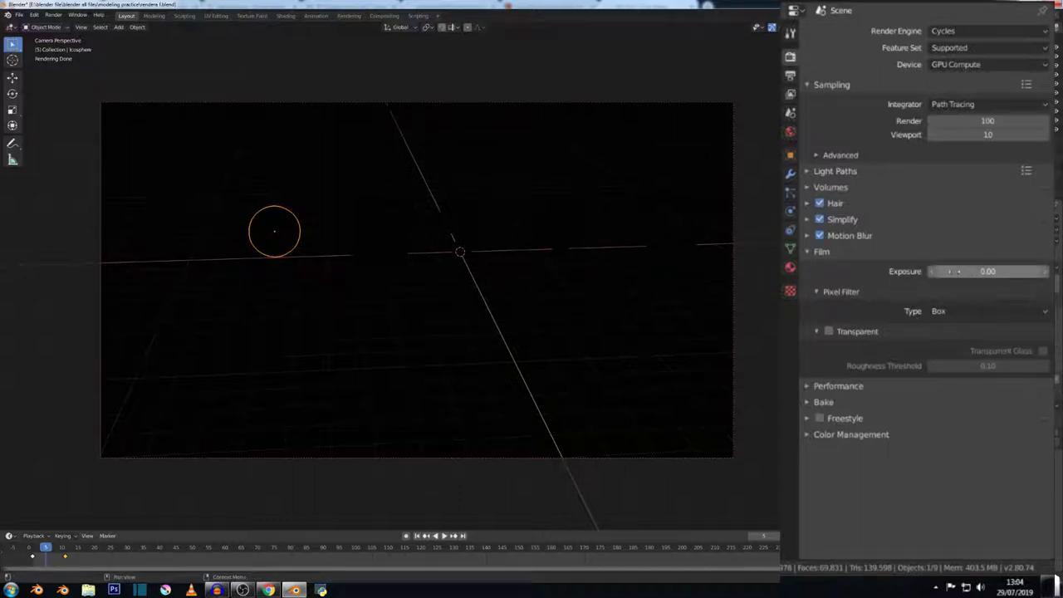
mouse_move(956, 271)
left_mouse_down()
mouse_move(1030, 271)
mouse_move(921, 288)
left_mouse_up()
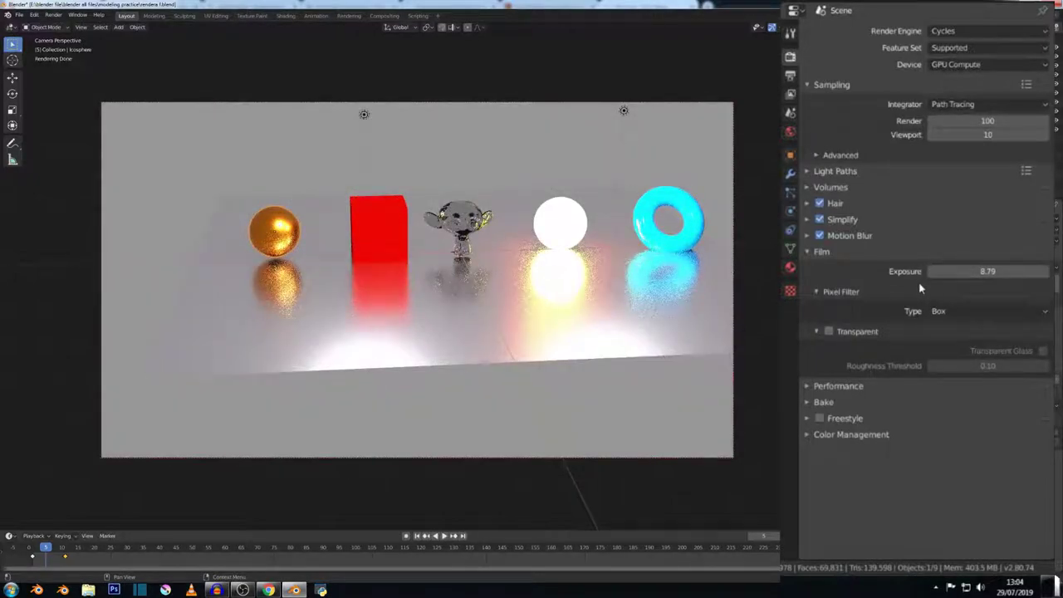
left_click(955, 273)
type("1")
key("Return")
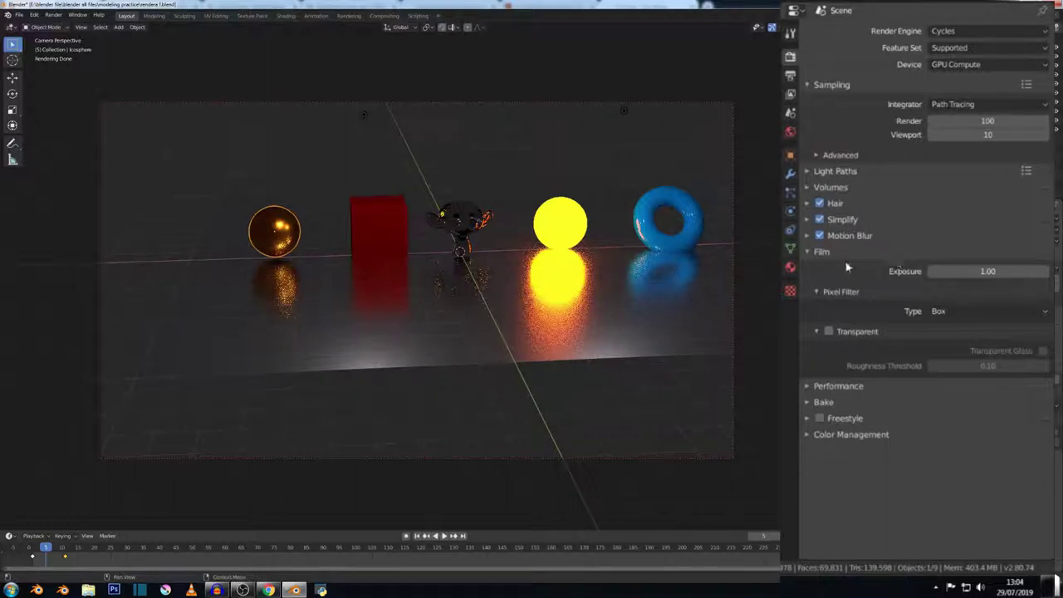
- Collapse Film and expand Performance to show the 256×256 tile settings
left_click(807, 253)
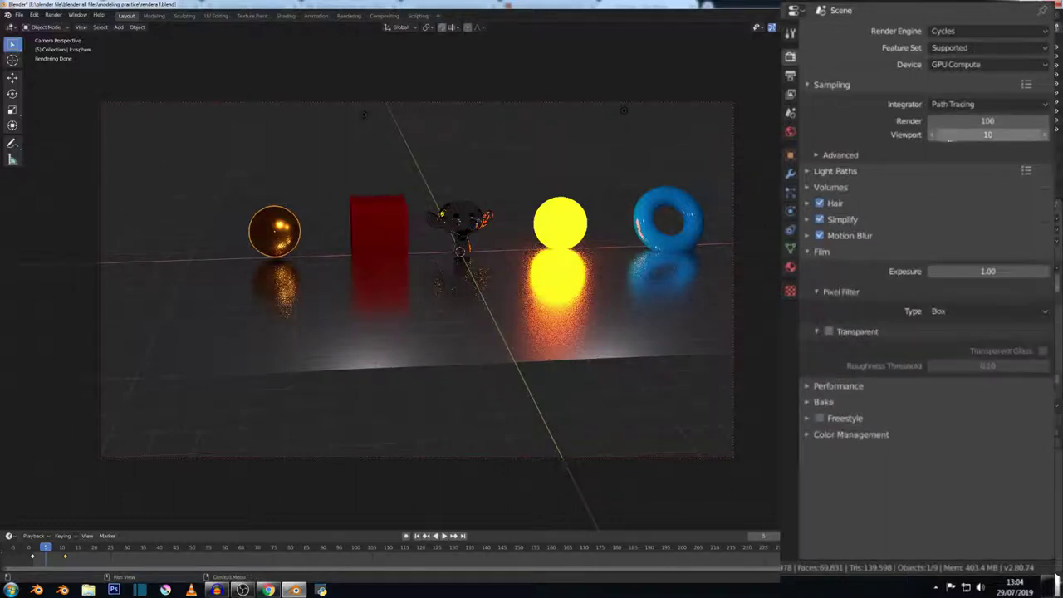
left_click(806, 252)
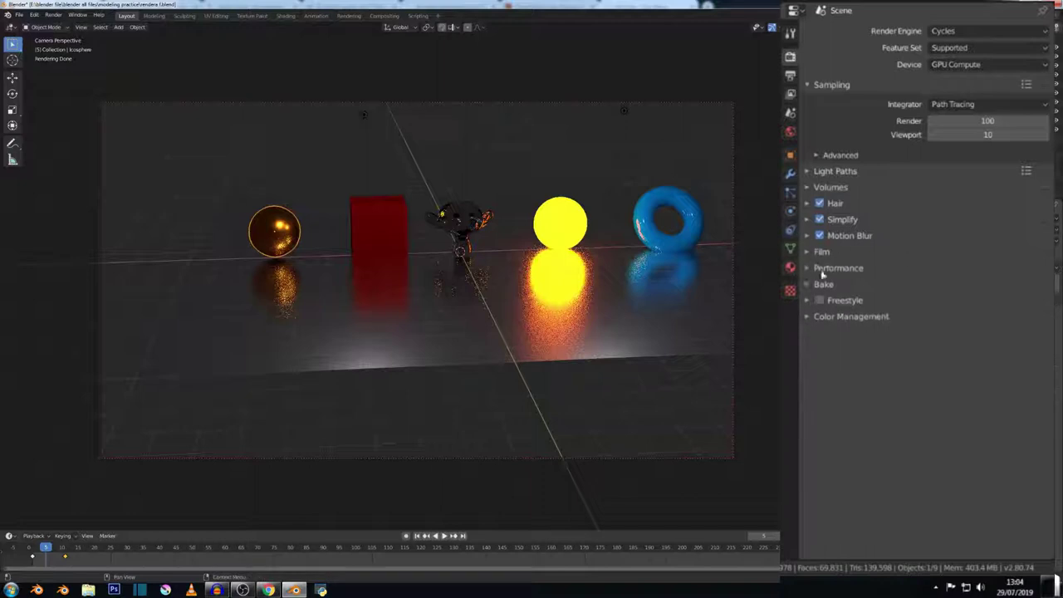
left_click(811, 268)
scroll(963, 305, "down", 2)
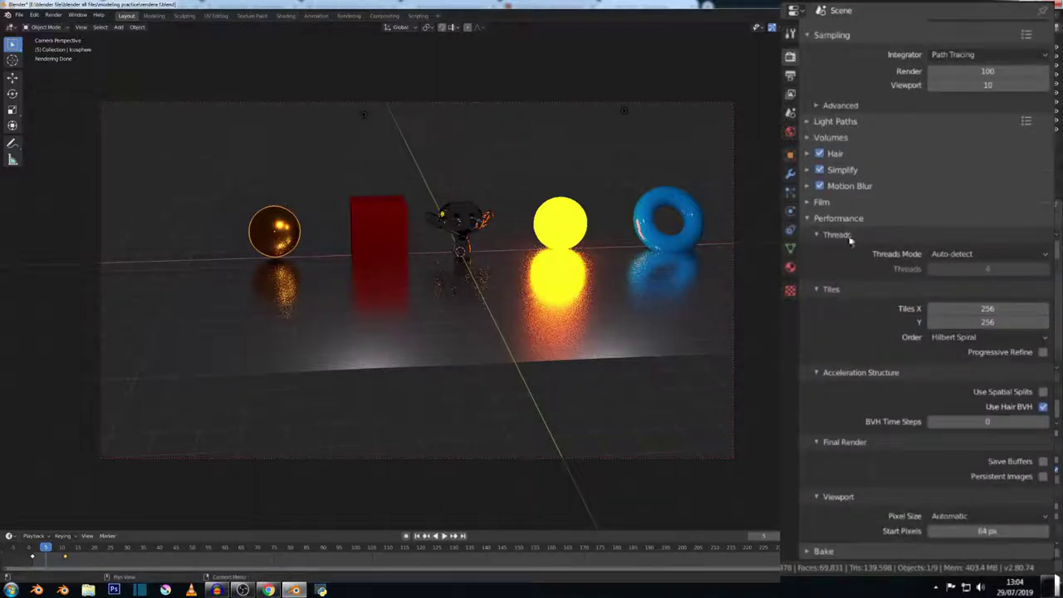
- Start a test render, cancel it with Esc, and scroll back up to the Device setting
left_click(53, 15)
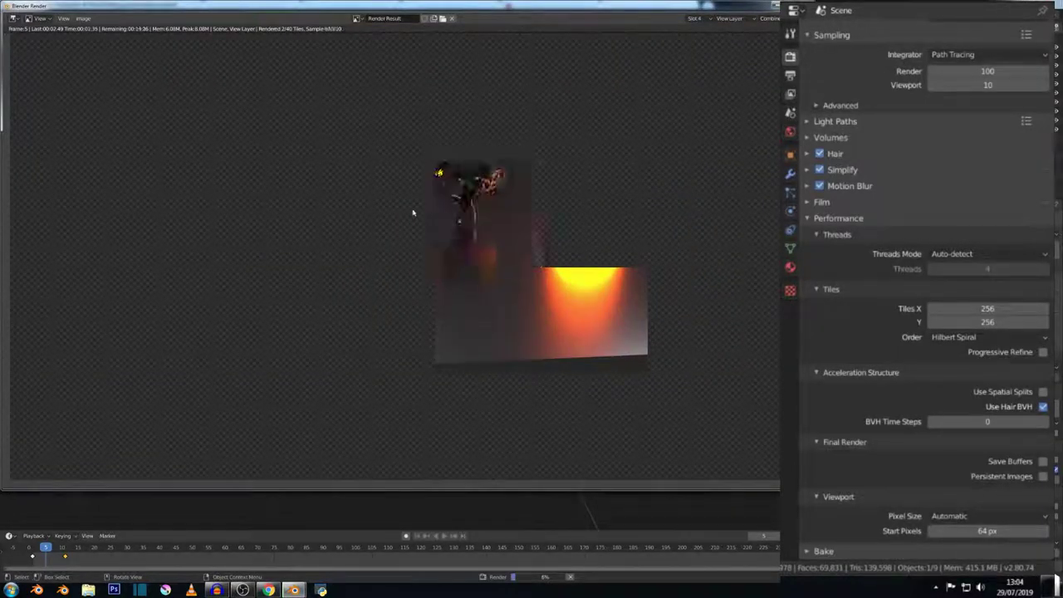
key("Escape")
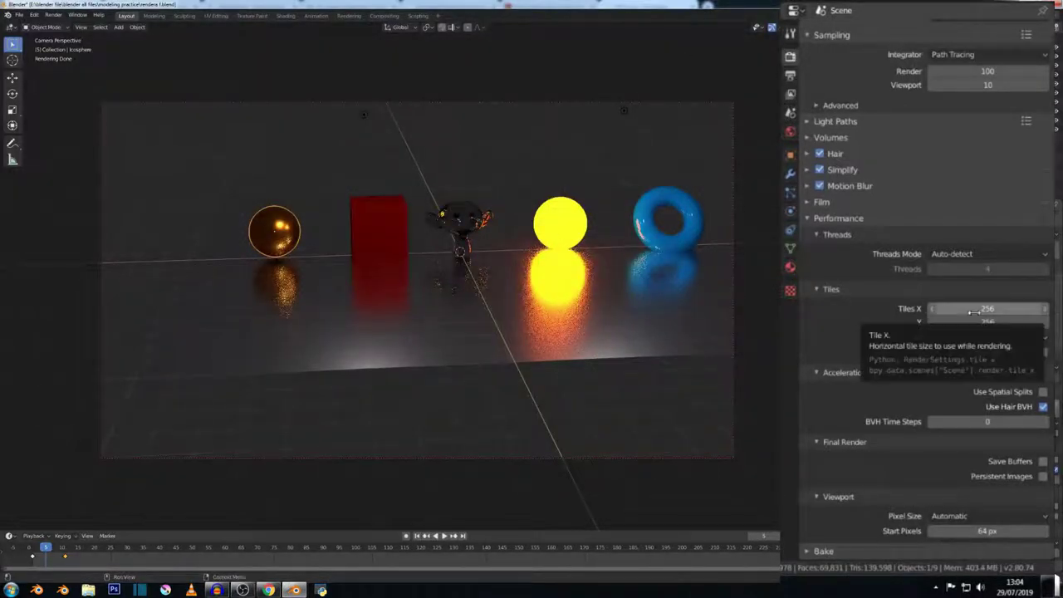
scroll(923, 145, "up", 3)
- Switch the device to CPU, set tiles to 10×10, and render the image
left_click(943, 66)
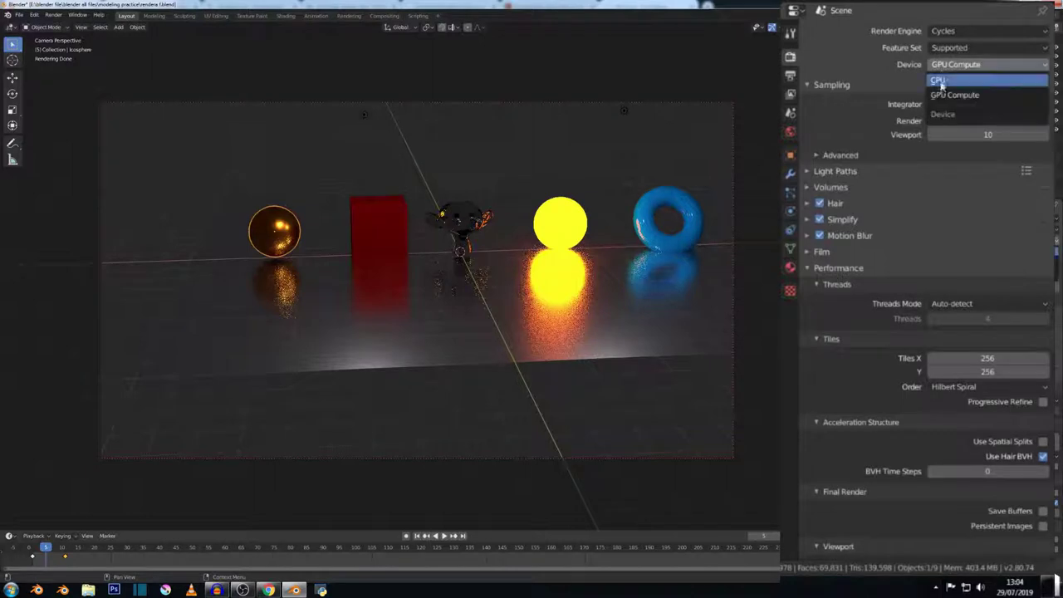
left_click(942, 80)
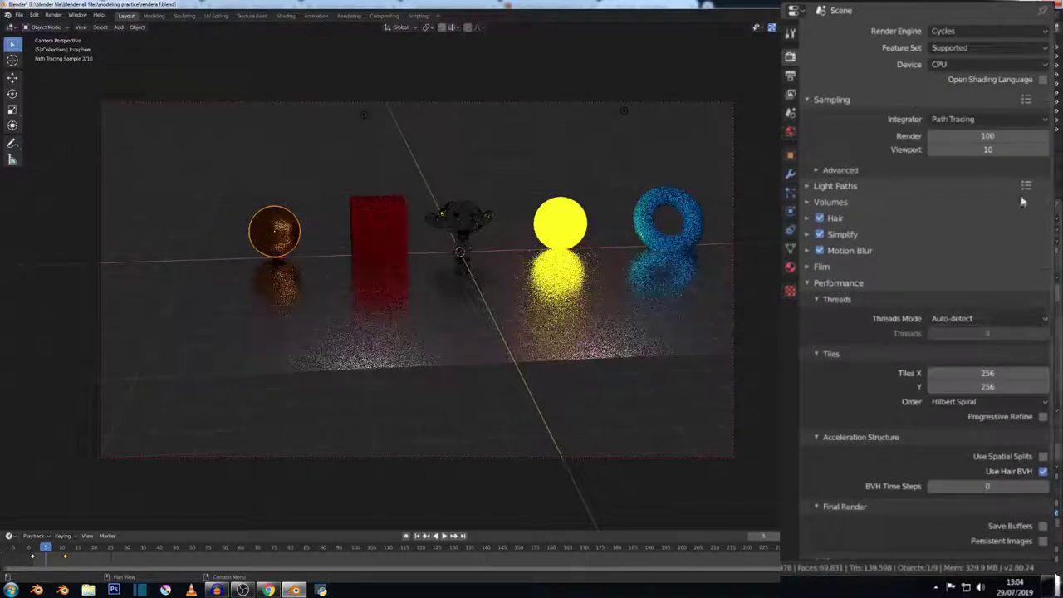
left_click(960, 374)
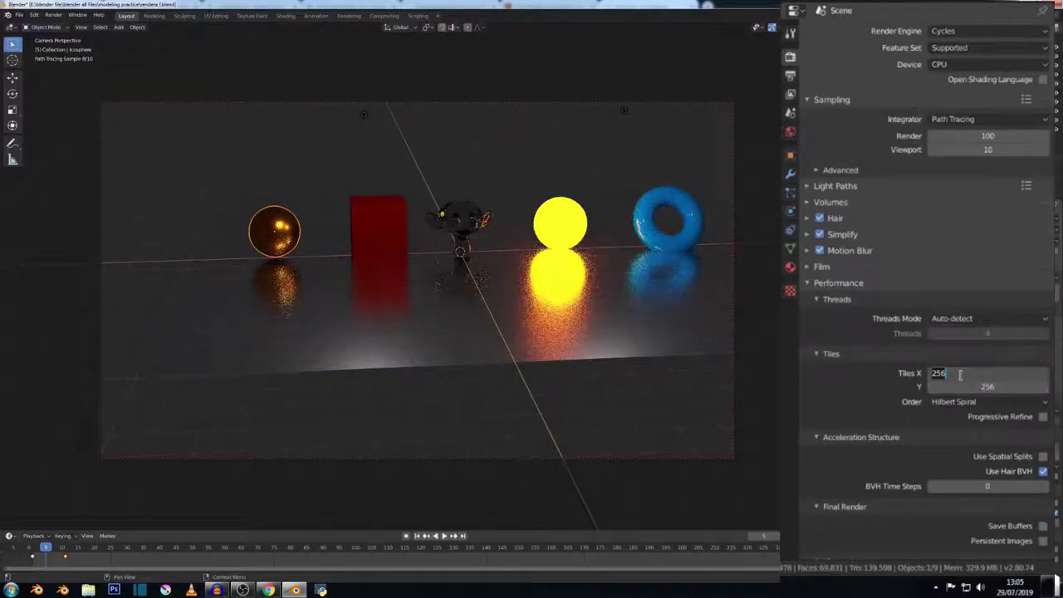
type("16")
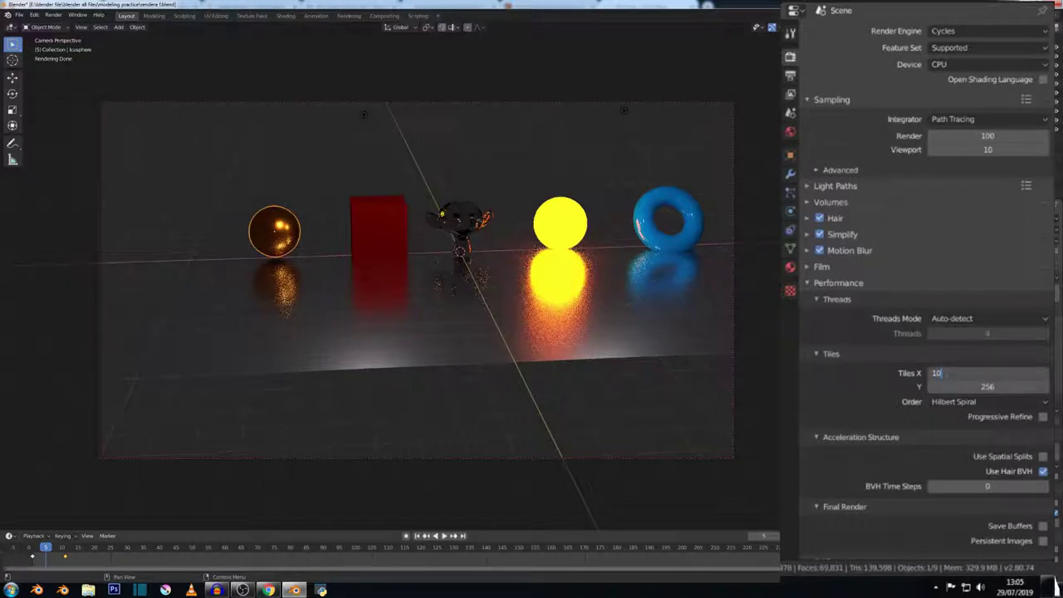
key("Tab")
type("10")
key("Return")
left_click(53, 15)
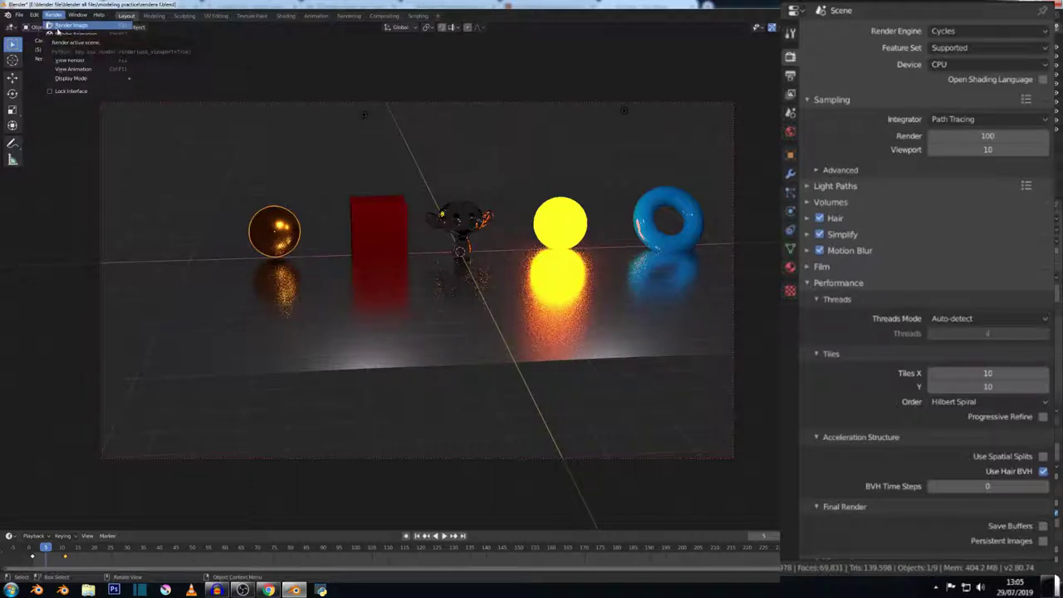
left_click(56, 28)
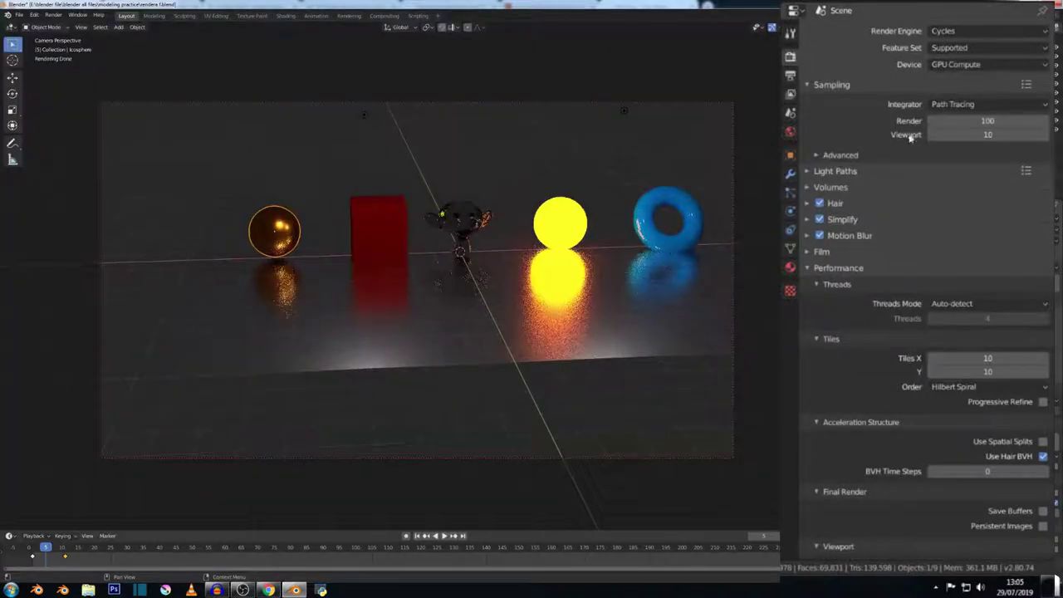
- Restore the render tiles to 256×256, keeping GPU Compute as the device
left_click(979, 360)
type("1")
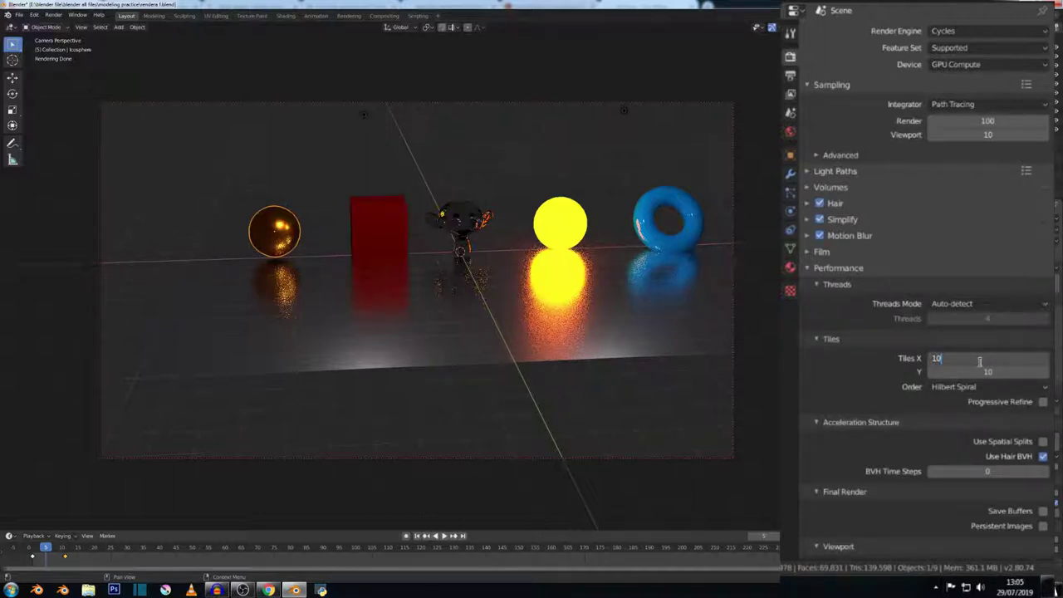
left_click(988, 64)
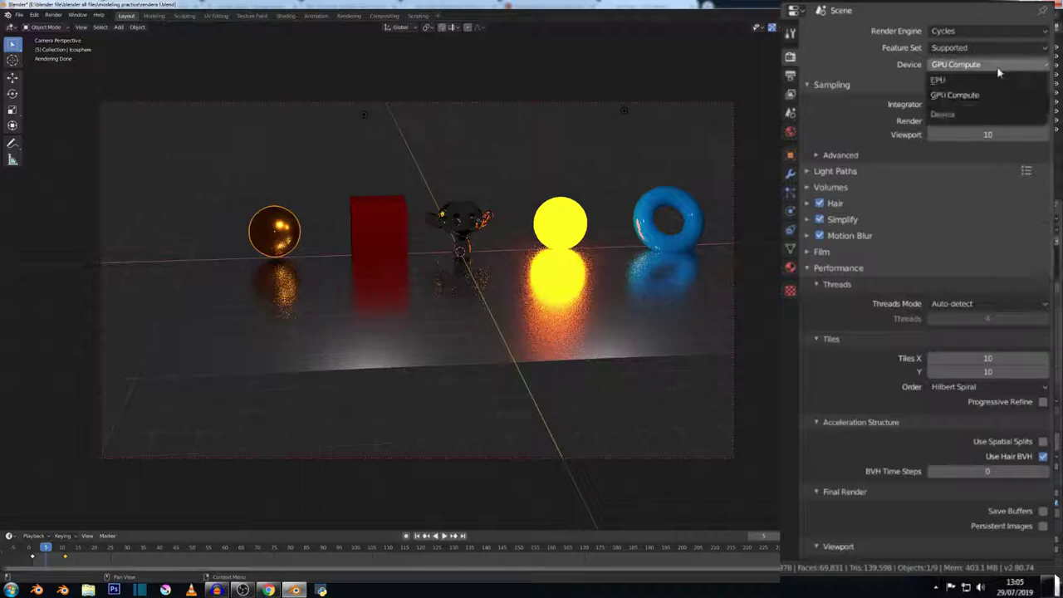
left_click(967, 357)
type("256")
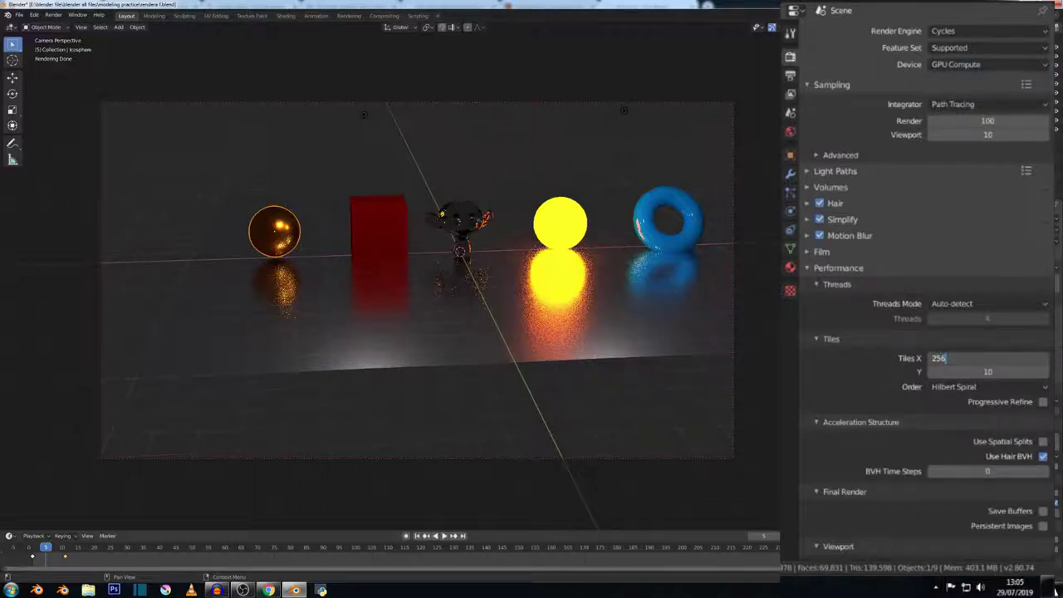
key("Tab")
type("2")
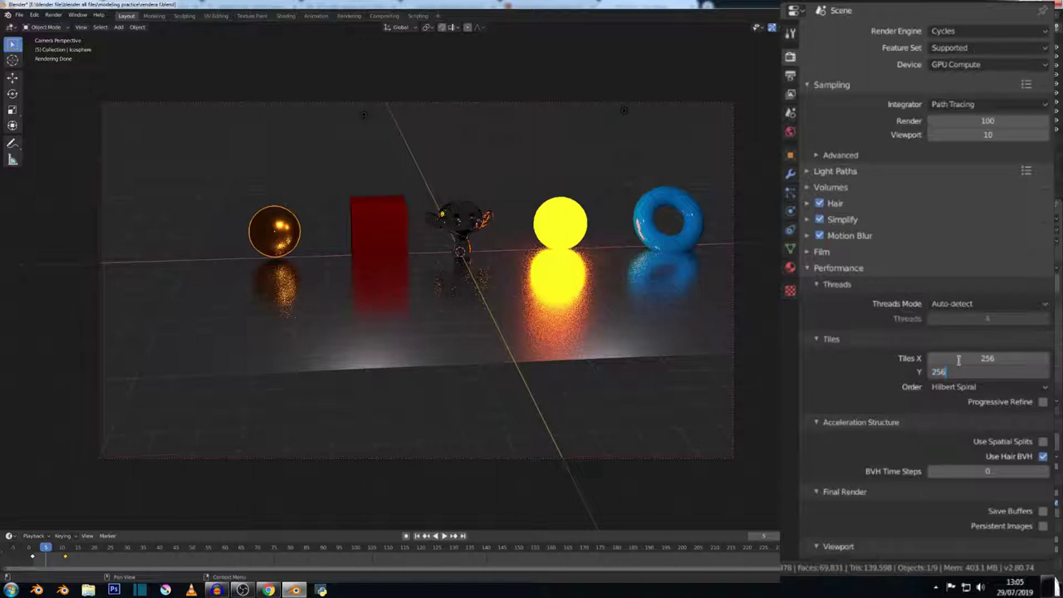
key("Return")
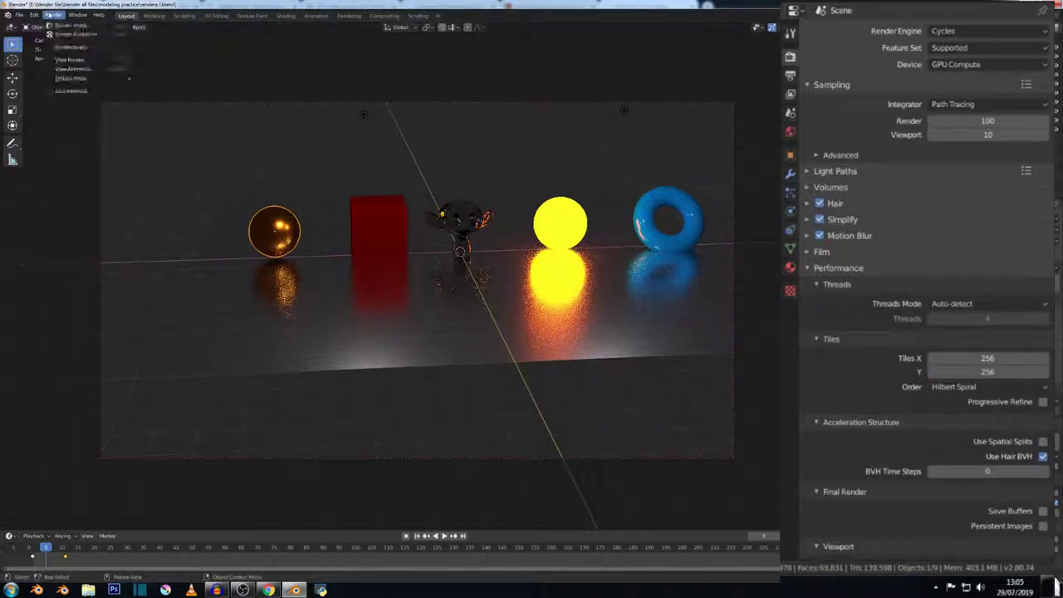
- Render the image on GPU Compute with 256×256 tiles, then close the finished render window
left_click(53, 15)
left_click(66, 25)
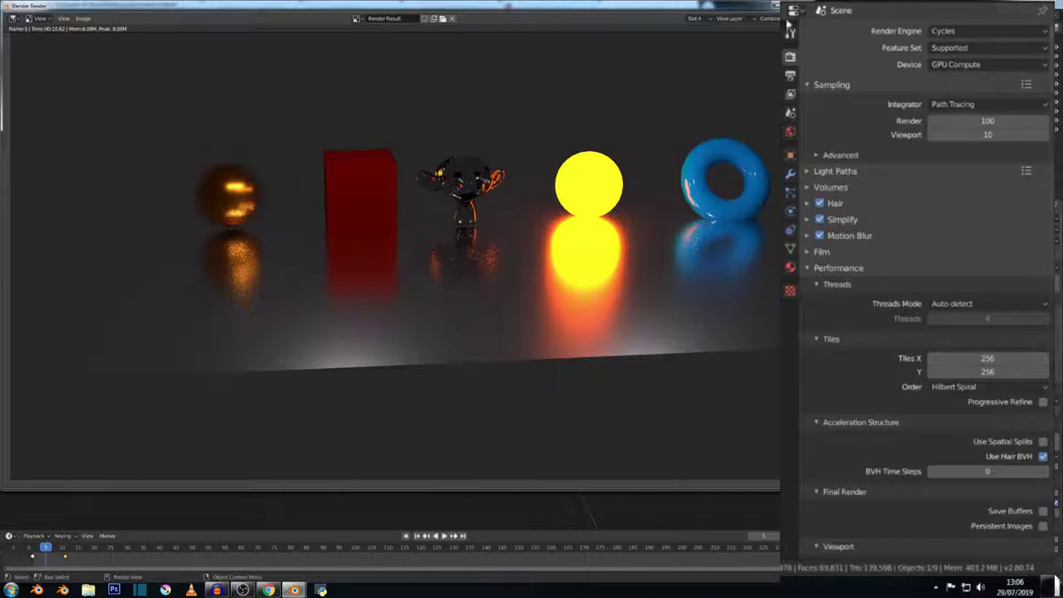
key("Escape")
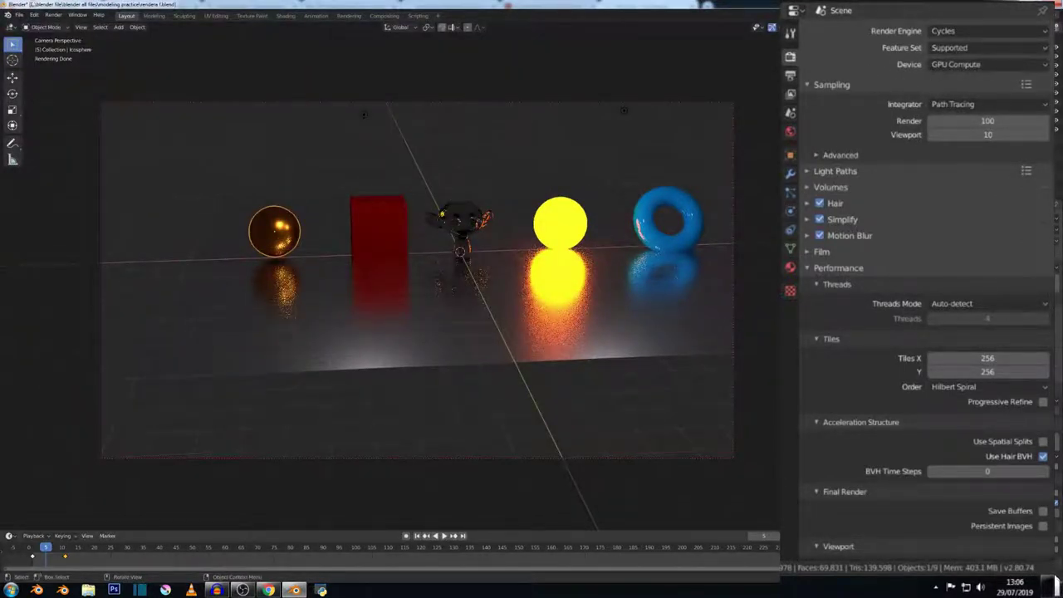
left_click(35, 16)
left_click(49, 131)
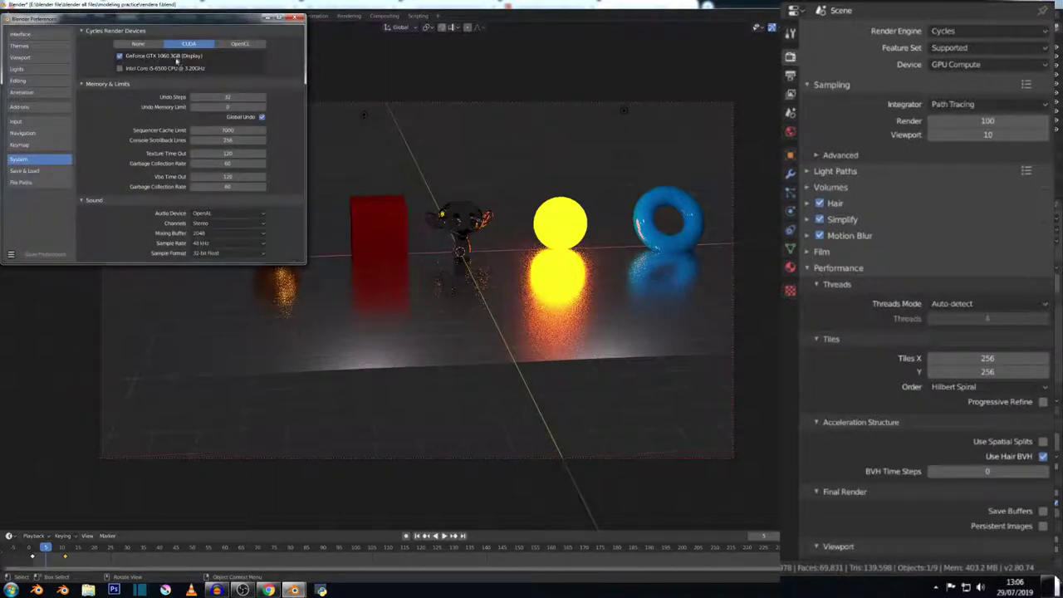
left_click(296, 17)
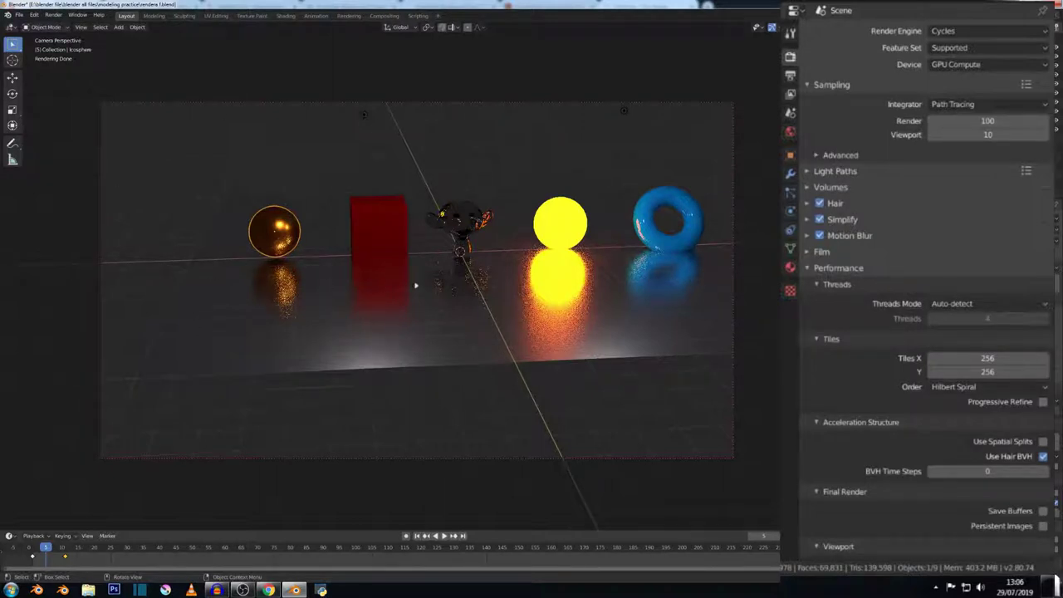
- Collapse the Tiles, Threads, Acceleration Structure and Performance sections, briefly checking Bake
left_click(820, 342)
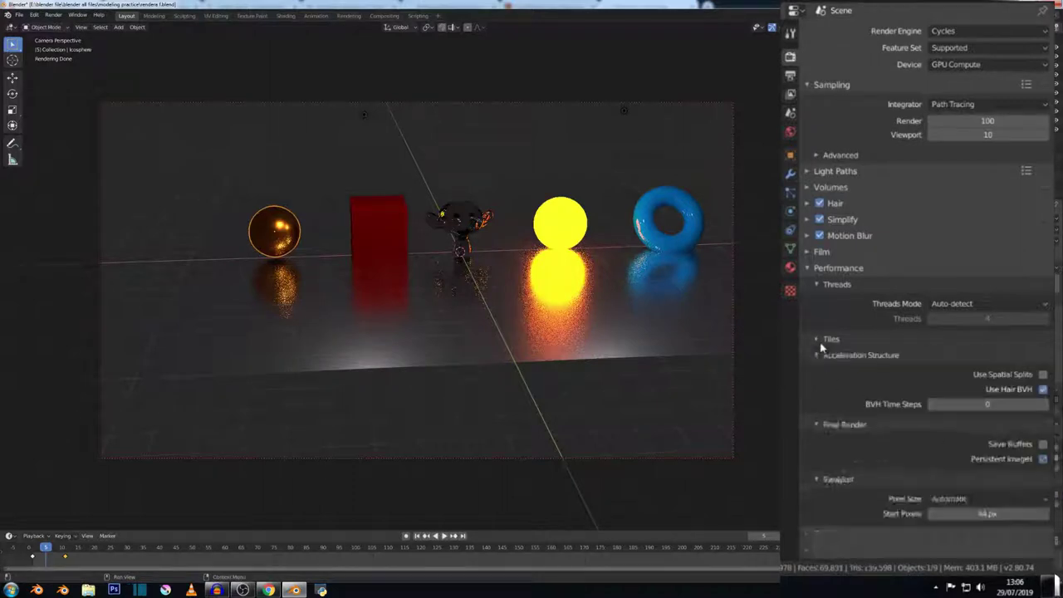
left_click(816, 287)
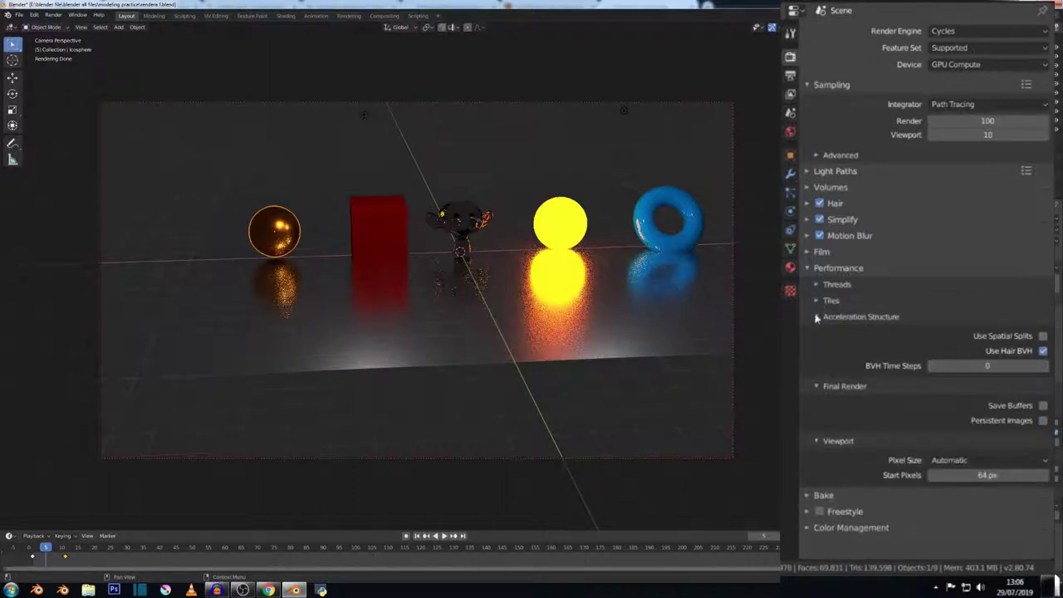
left_click(818, 316)
left_click(812, 271)
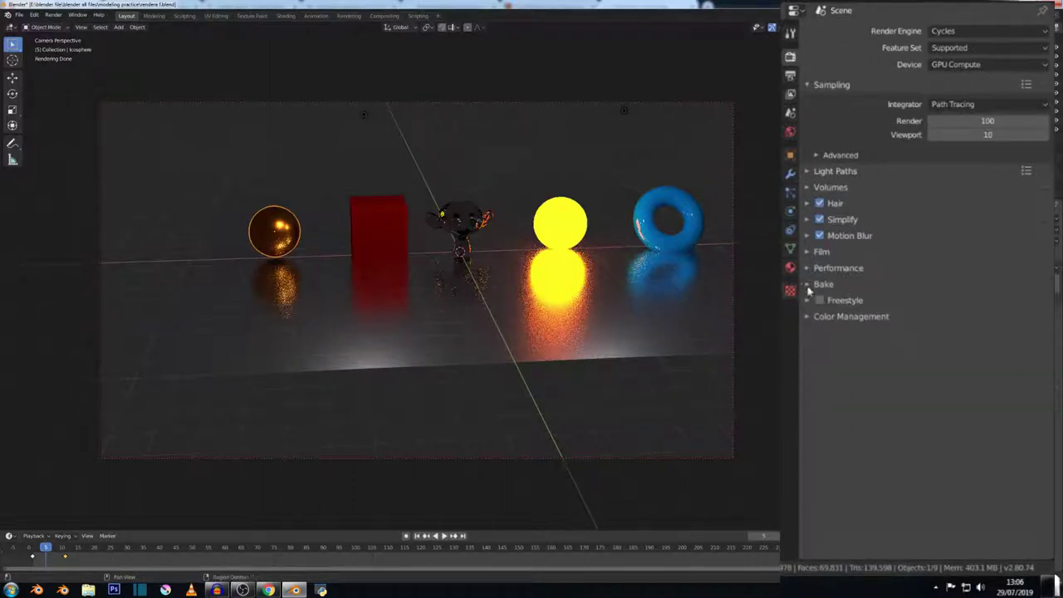
left_click(810, 284)
left_click(812, 285)
- Reopen Sampling and confirm render samples at 100
left_click(806, 85)
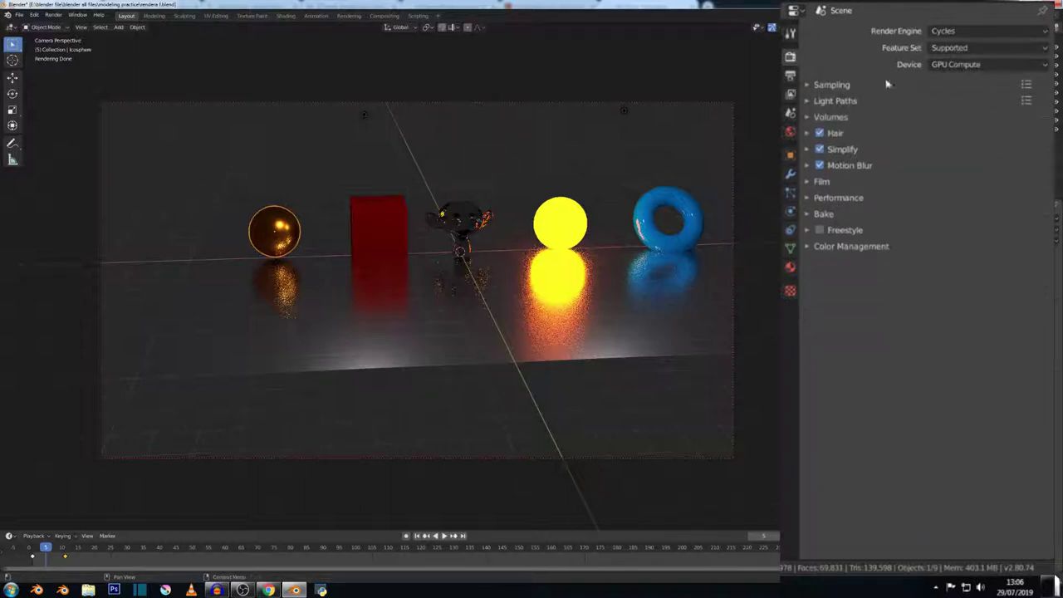
left_click(808, 85)
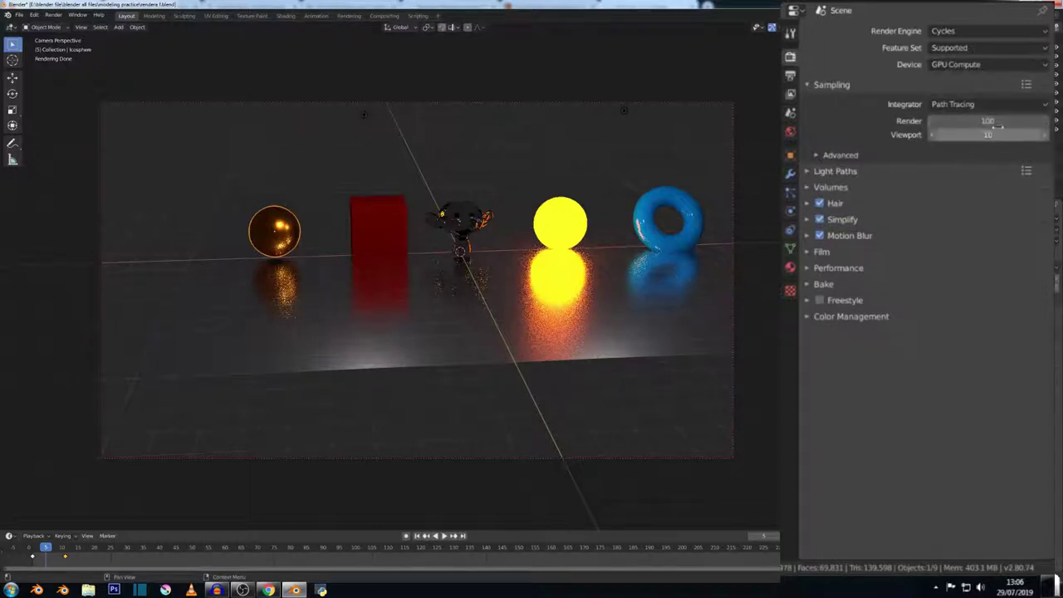
left_click(984, 124)
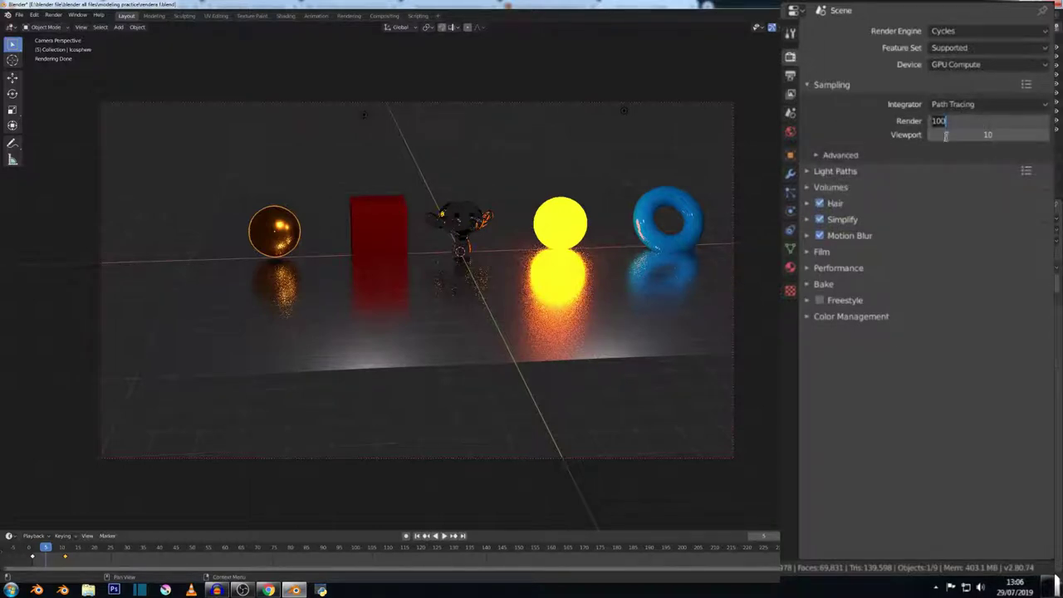
key("Return")
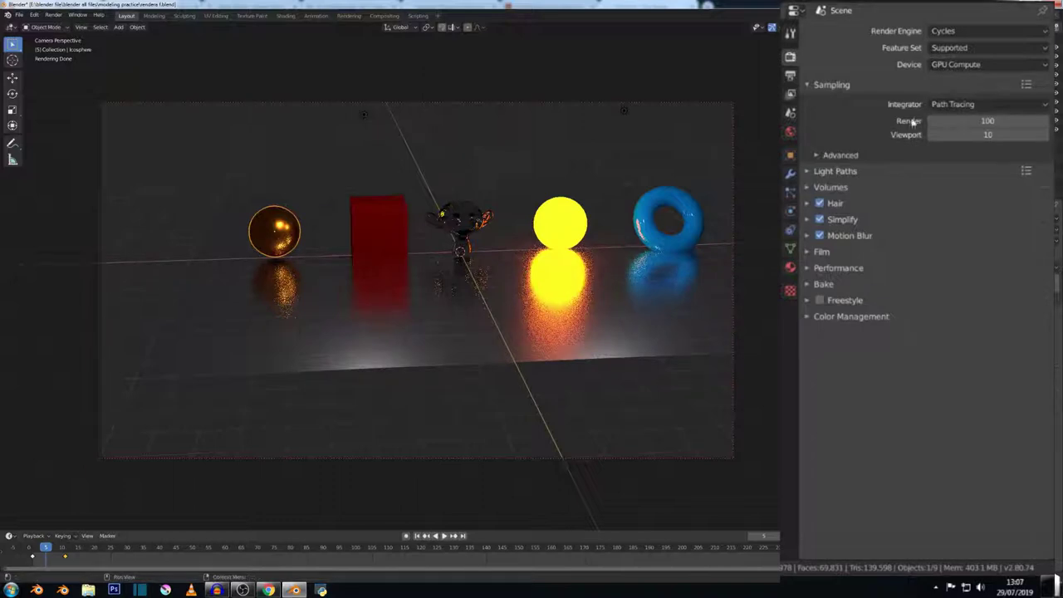
- Review Light Paths, Performance, Simplify and Motion Blur, collapse all sections, then bring up the engine list
left_click(804, 170)
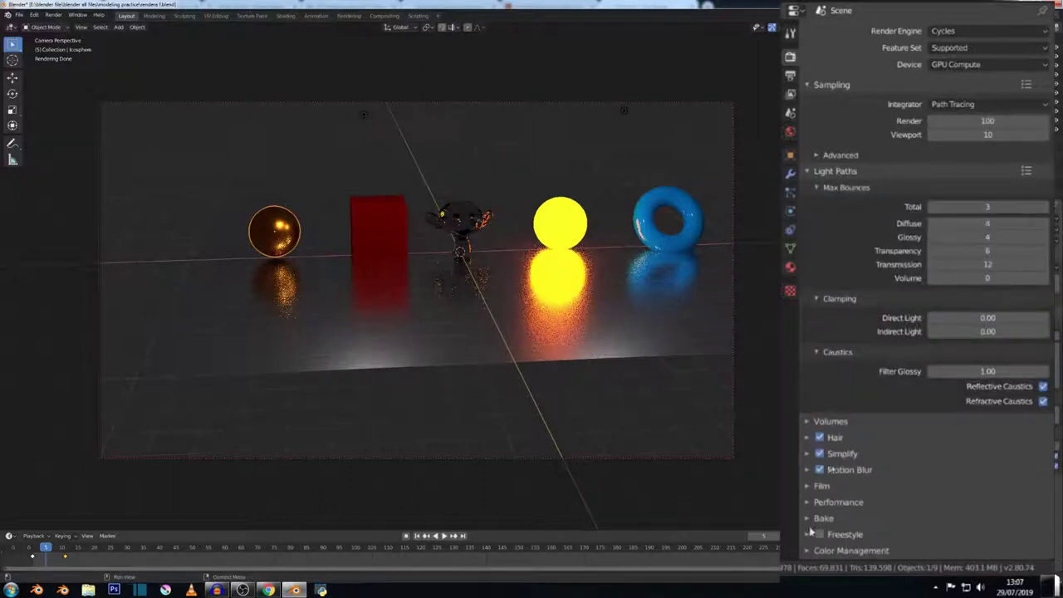
left_click(812, 503)
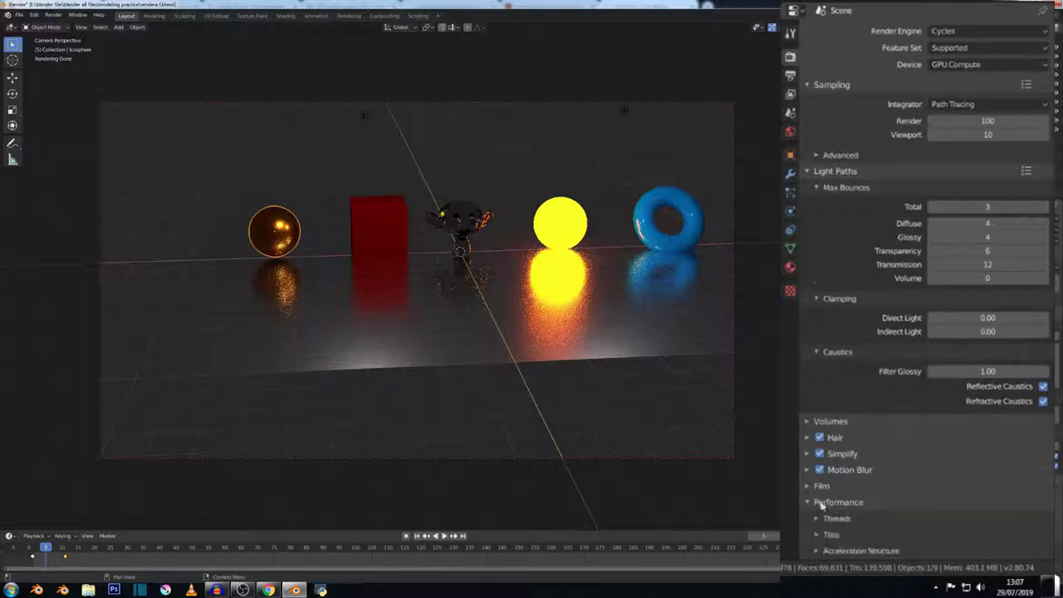
left_click(806, 454)
scroll(810, 464, "down", 3)
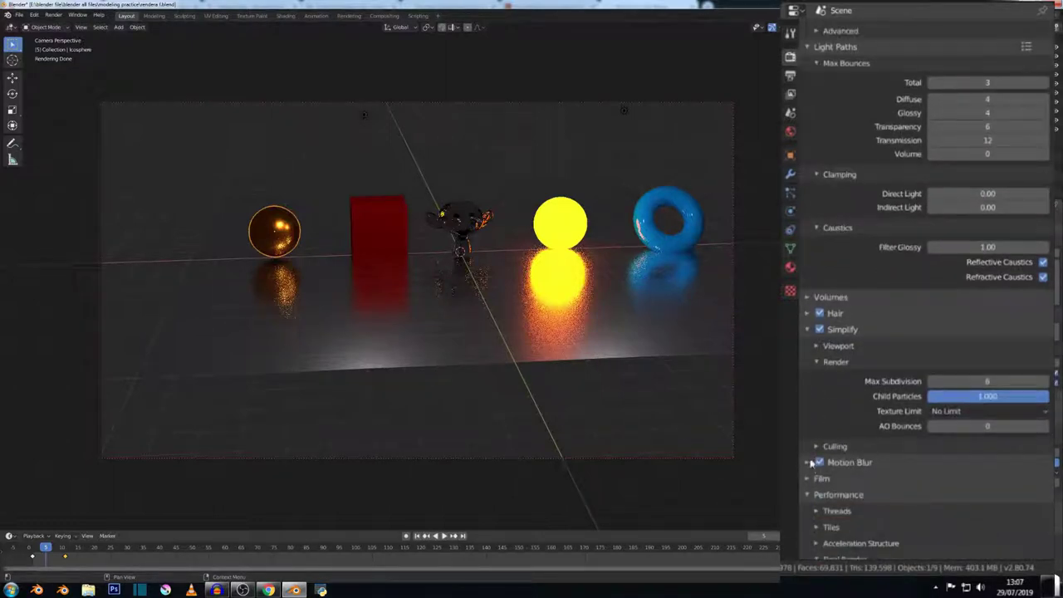
left_click(809, 463)
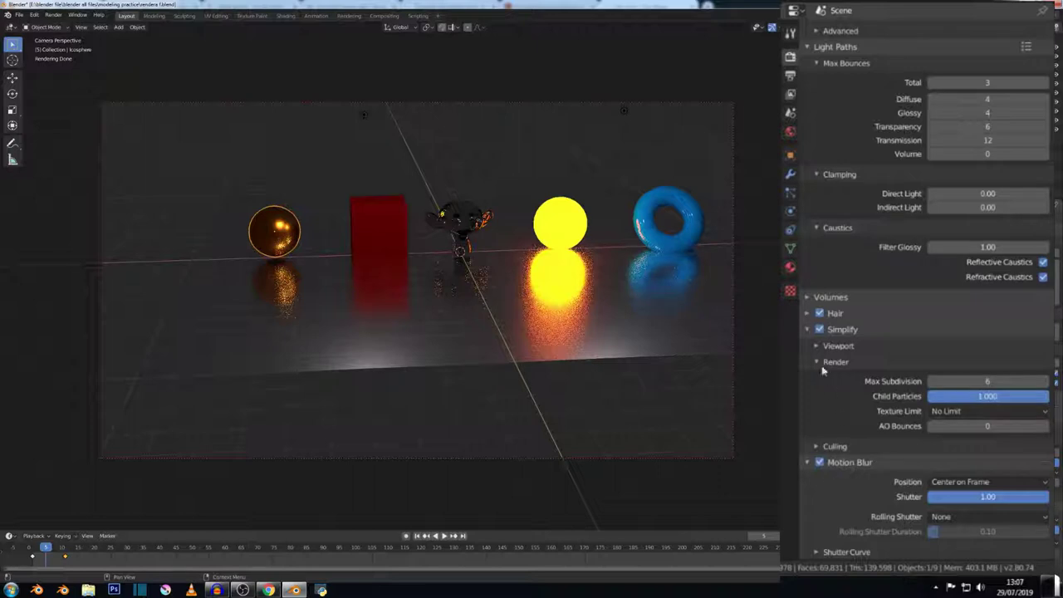
scroll(820, 340, "down", 1)
scroll(817, 332, "up", 1)
scroll(816, 325, "up", 3)
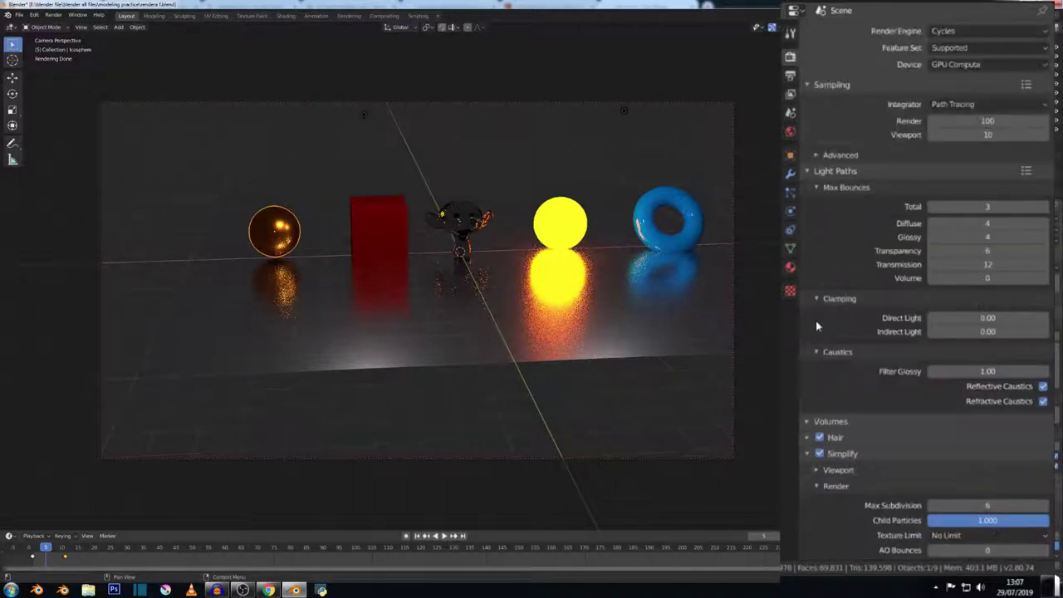
left_click(810, 84)
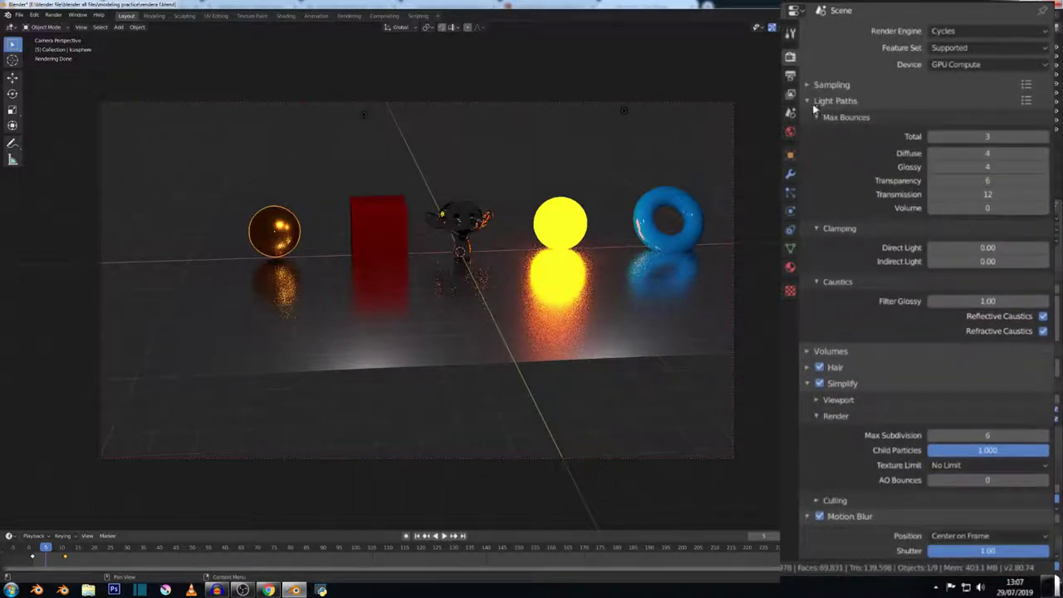
left_click(818, 103)
left_click(952, 32)
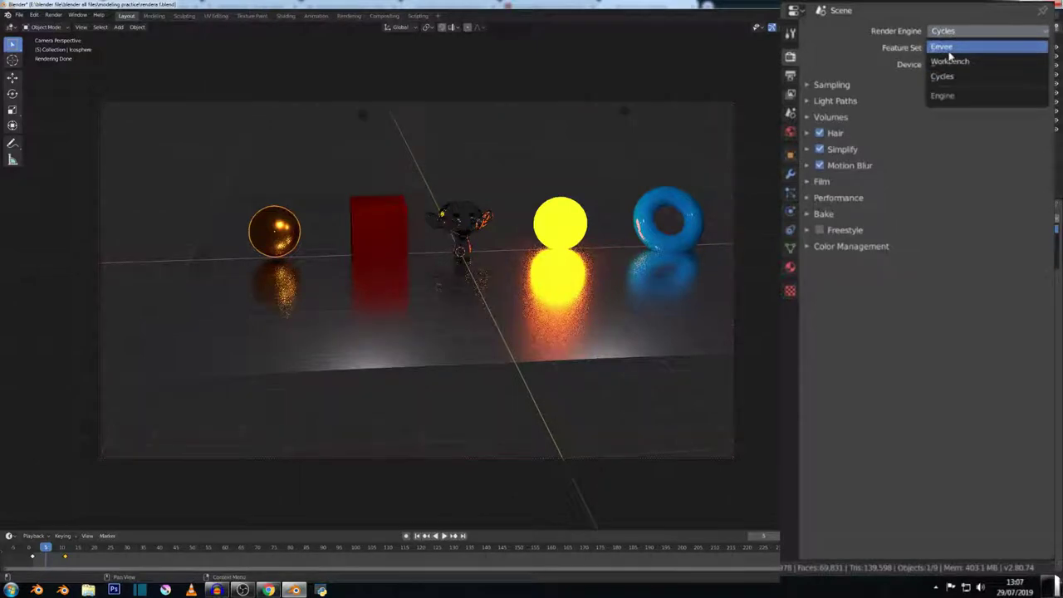
- Switch the render engine to Eevee and orbit the view away from the camera framing
left_click(942, 47)
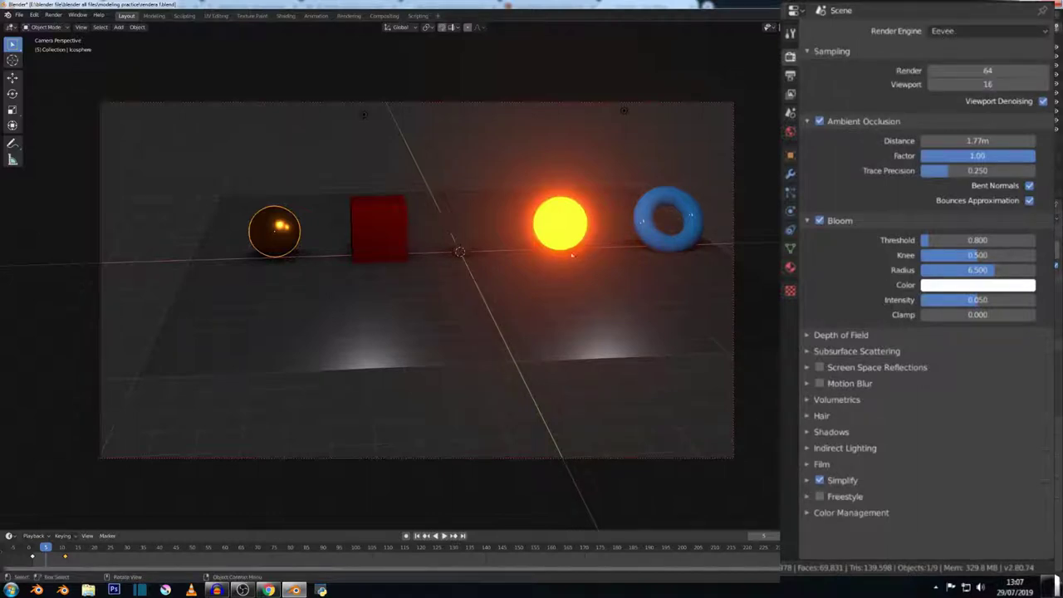
scroll(560, 252, "up", 2)
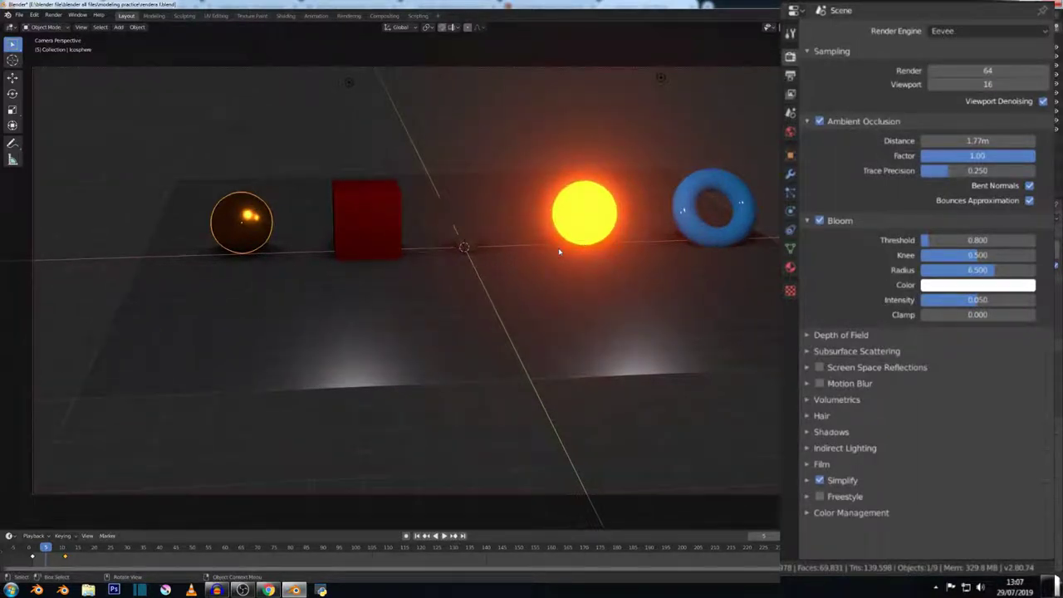
scroll(399, 230, "down", 3)
mouse_move(398, 230)
middle_mouse_down()
mouse_move(332, 225)
mouse_move(340, 255)
middle_mouse_up()
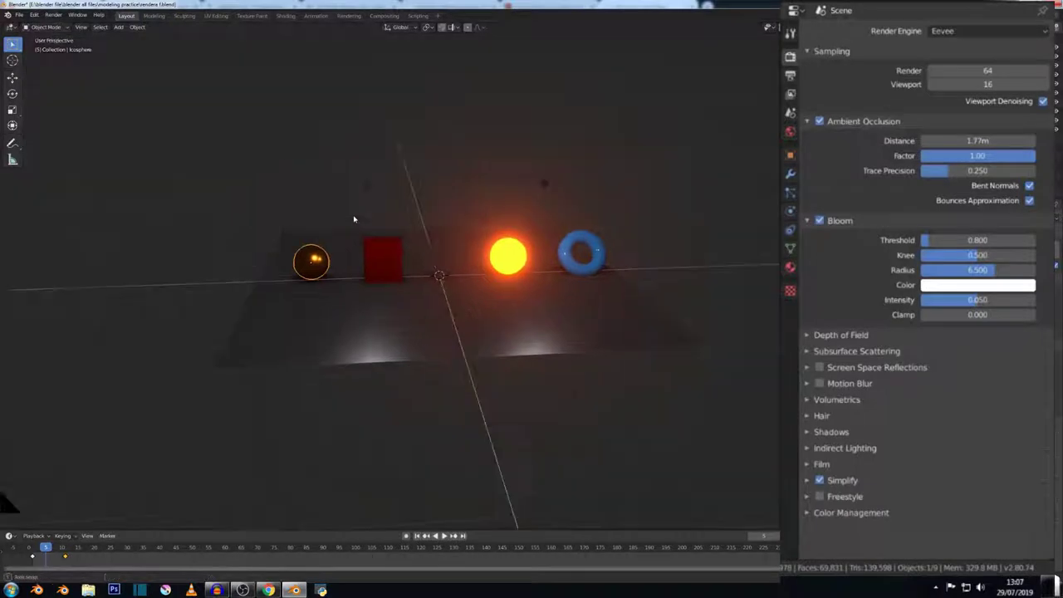
scroll(340, 257, "up", 3)
scroll(342, 265, "up", 3)
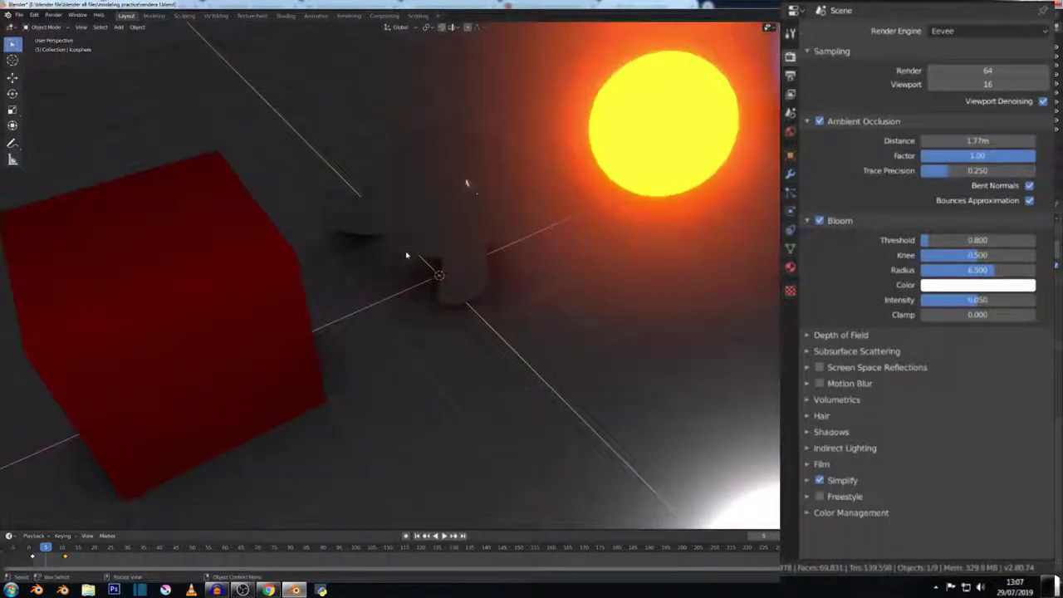
scroll(343, 273, "down", 2)
- In Edit Mode, move one top corner of the red cube 1.36 m along X
left_click(343, 272)
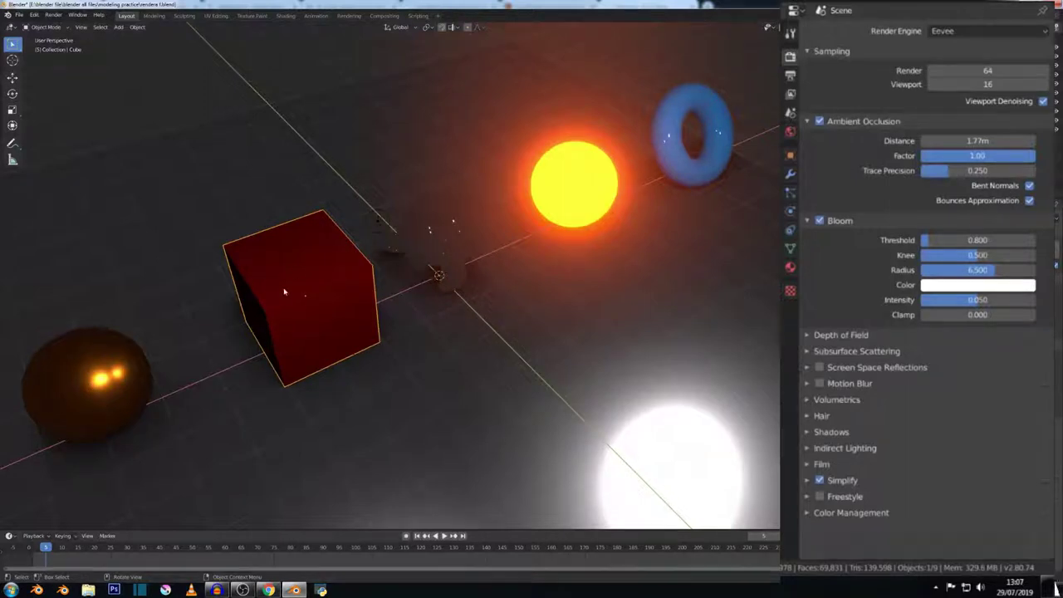
key("Tab")
left_click(326, 211)
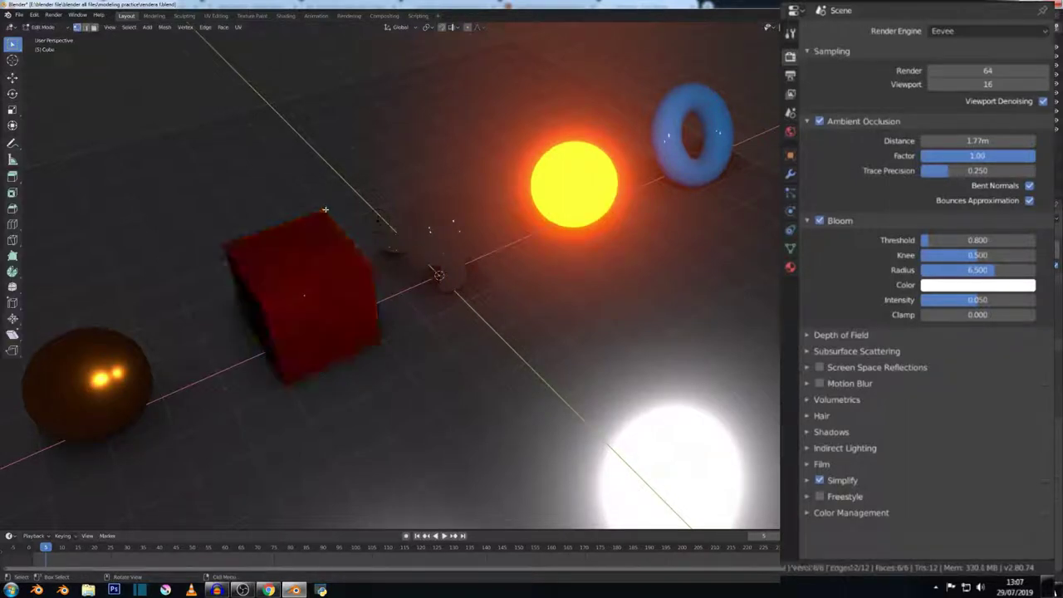
key("g")
left_click(382, 155)
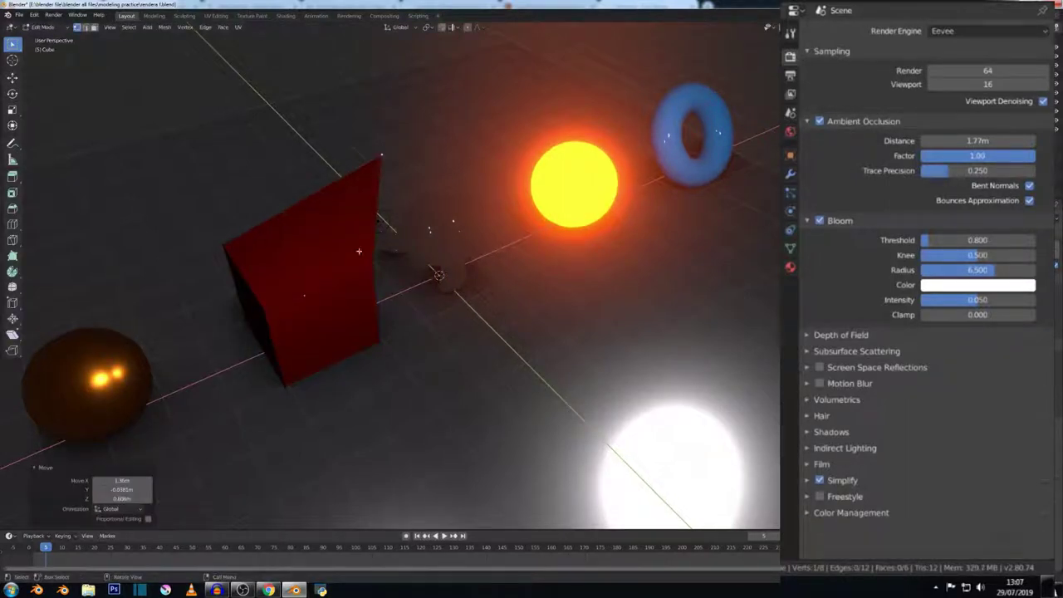
scroll(714, 283, "down", 3)
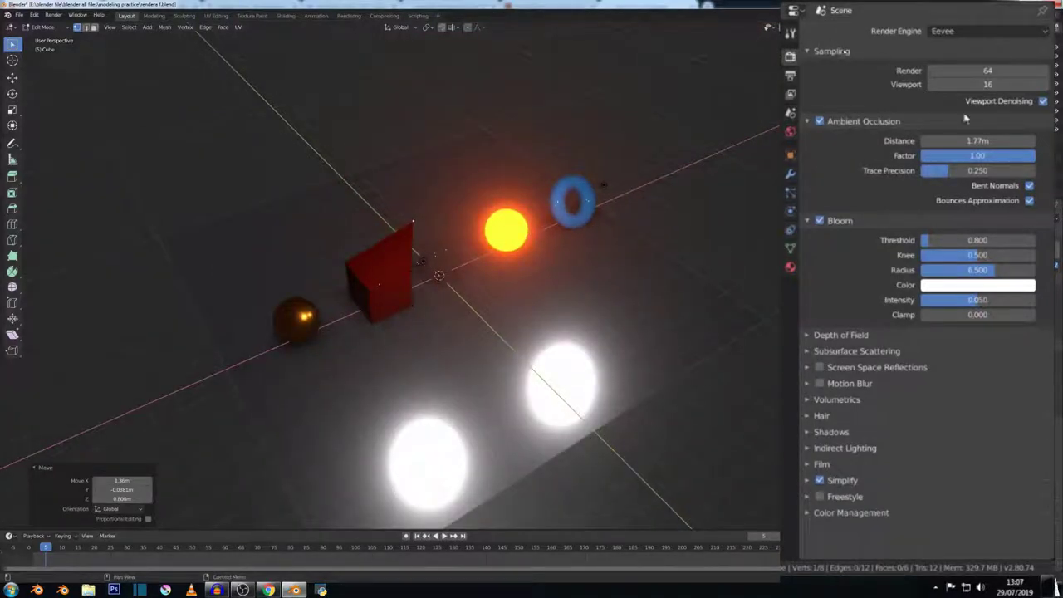
- Preview the warped cube in Cycles and return the cube to Object Mode
left_click(984, 31)
left_click(947, 73)
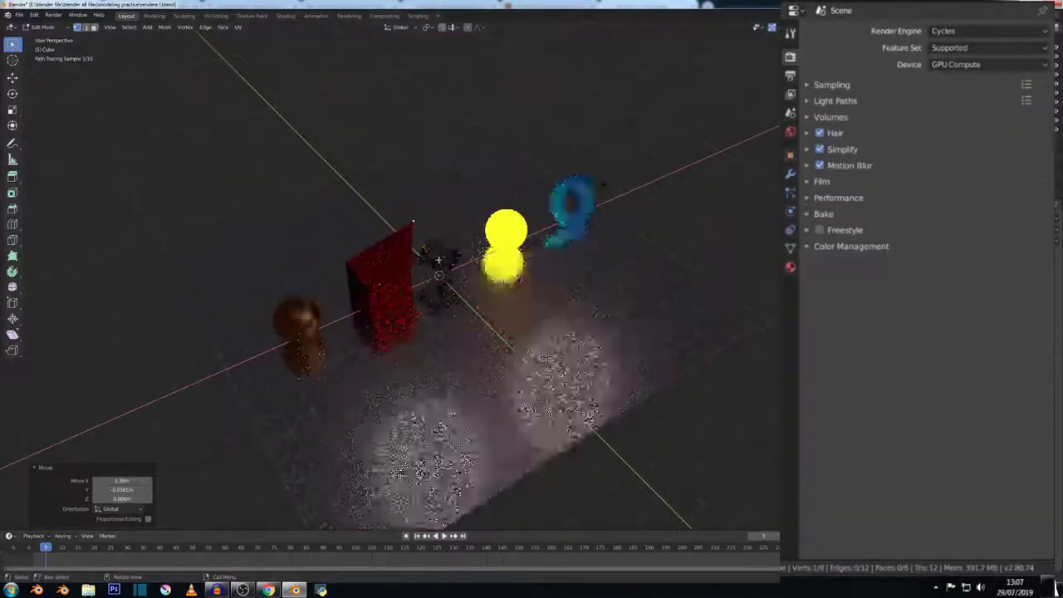
key("Tab")
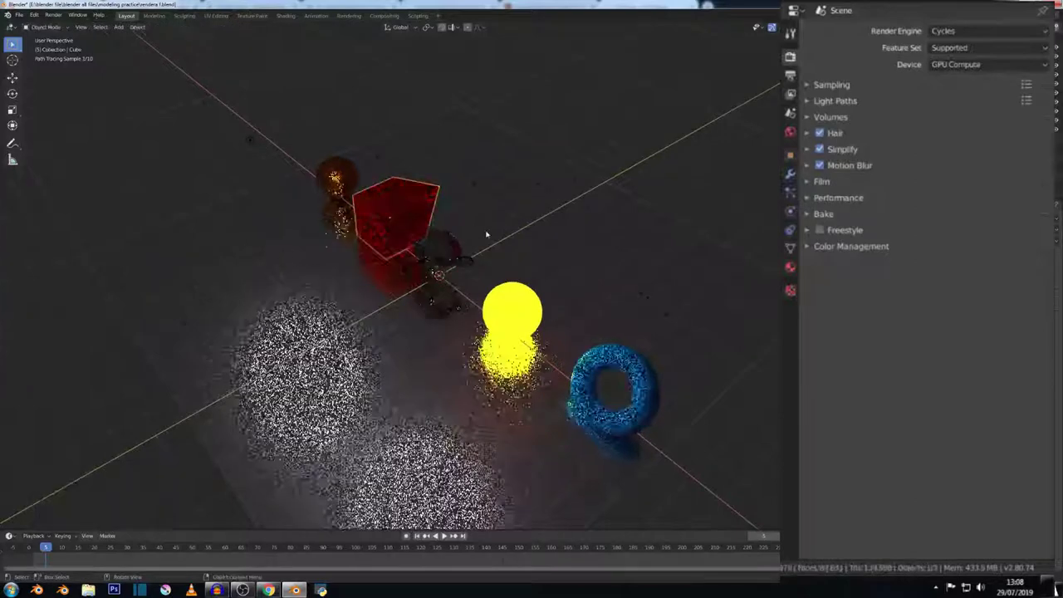
- Switch the render engine back to Eevee and orbit the scene from other angles
left_click(947, 31)
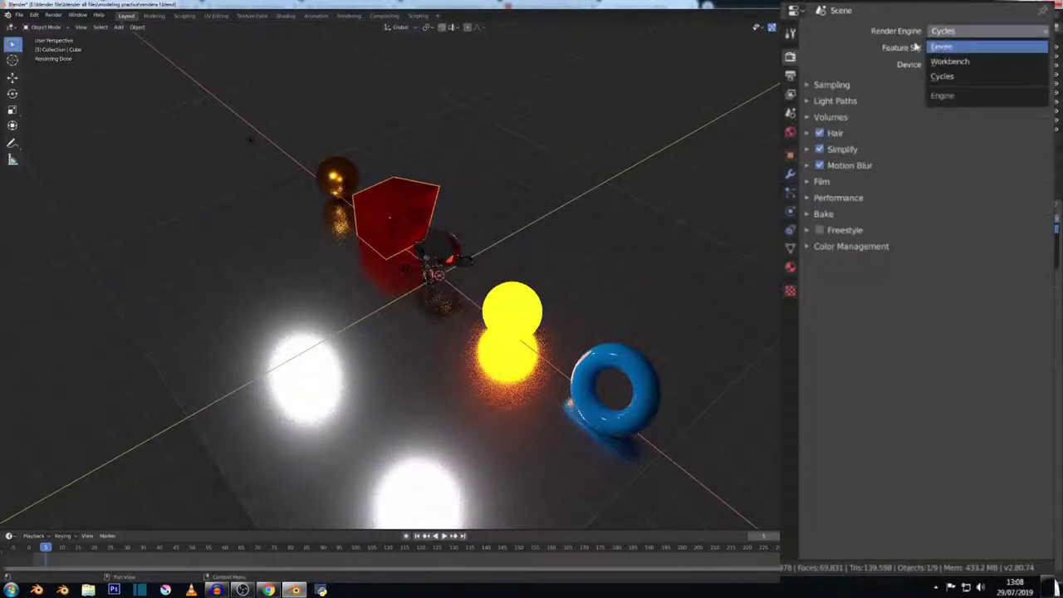
left_click(943, 48)
mouse_move(335, 177)
middle_mouse_down()
mouse_move(338, 214)
mouse_move(394, 197)
middle_mouse_up()
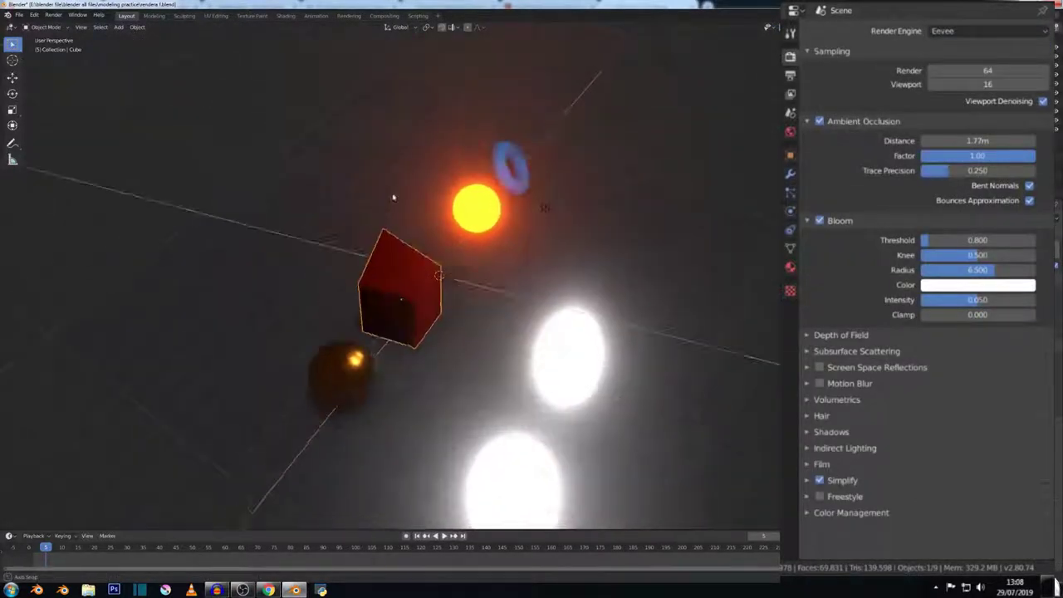
scroll(457, 252, "up", 3)
scroll(448, 250, "down", 2)
mouse_move(449, 250)
middle_mouse_down()
mouse_move(422, 210)
mouse_move(338, 230)
mouse_move(485, 275)
middle_mouse_up()
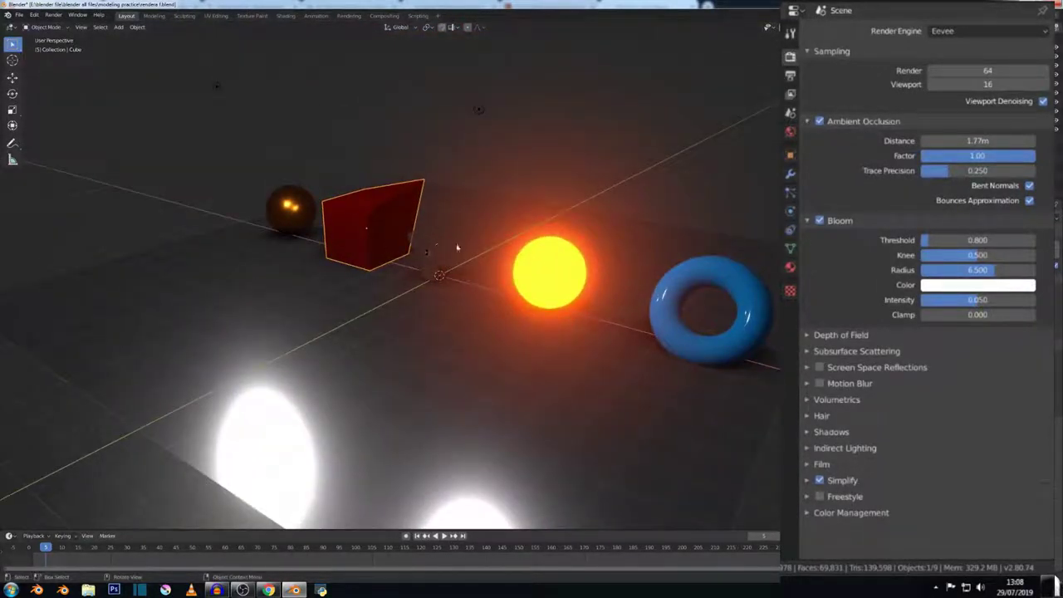
- Turn off Eevee's Ambient Occlusion and Bloom, then expand and collapse Sampling
left_click(819, 121)
left_click(810, 84)
left_click(810, 84)
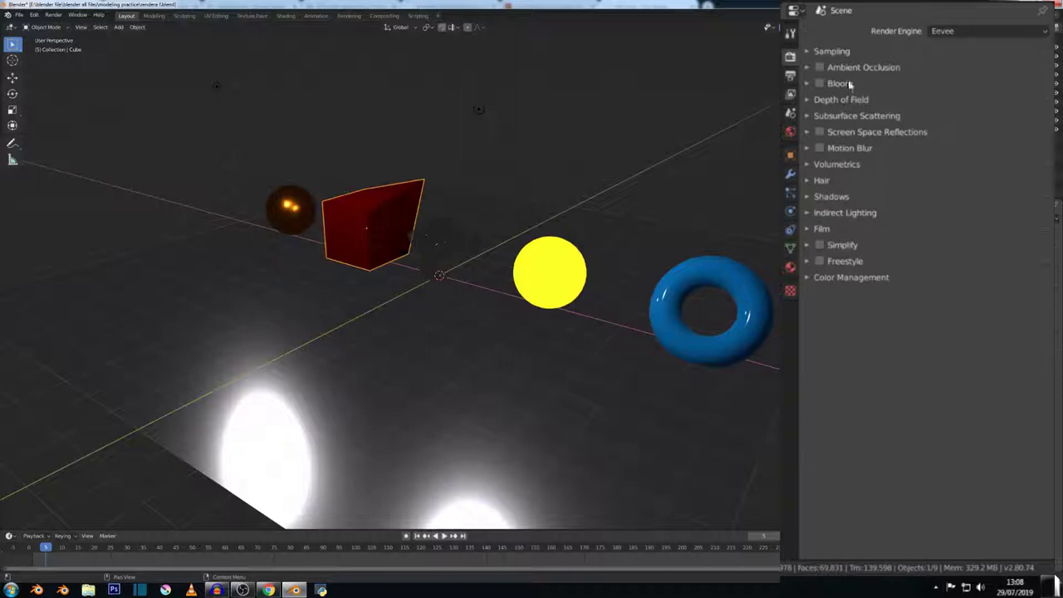
left_click(818, 54)
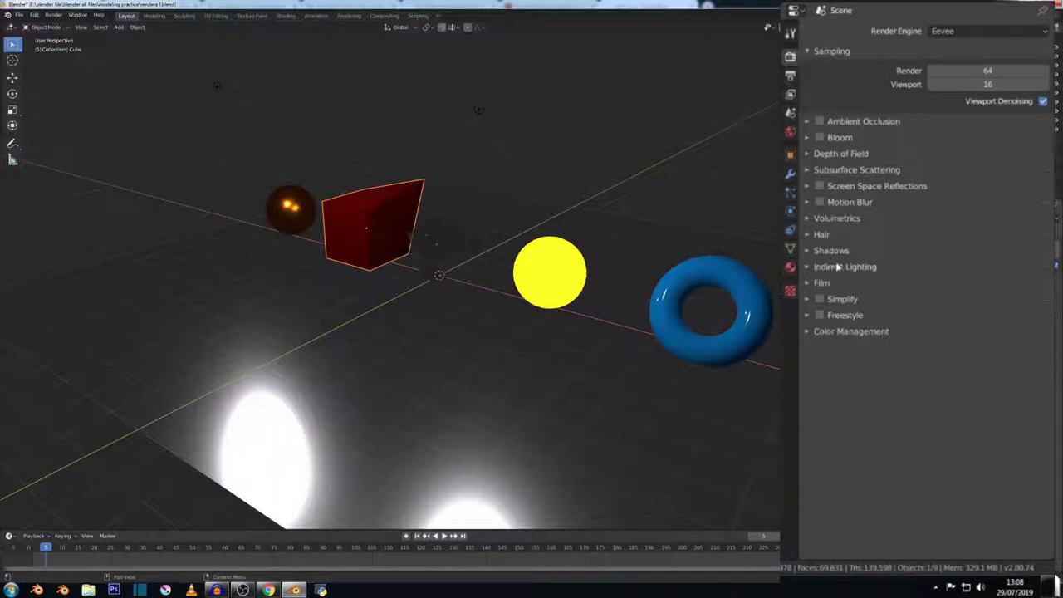
left_click(811, 55)
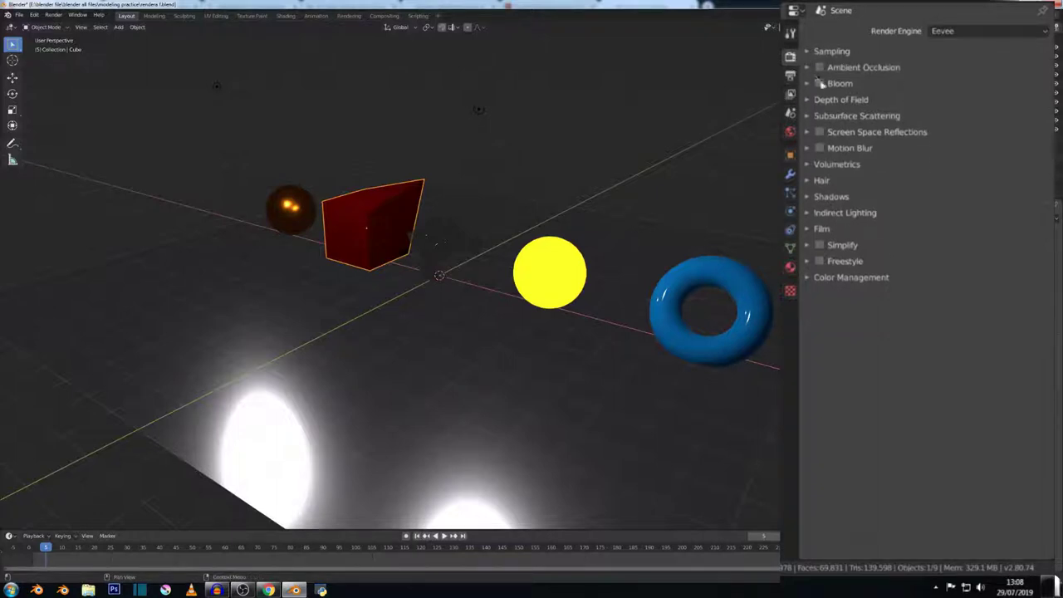
- Compare the scene briefly in Cycles, then switch the engine back to Eevee
left_click(981, 31)
left_click(977, 81)
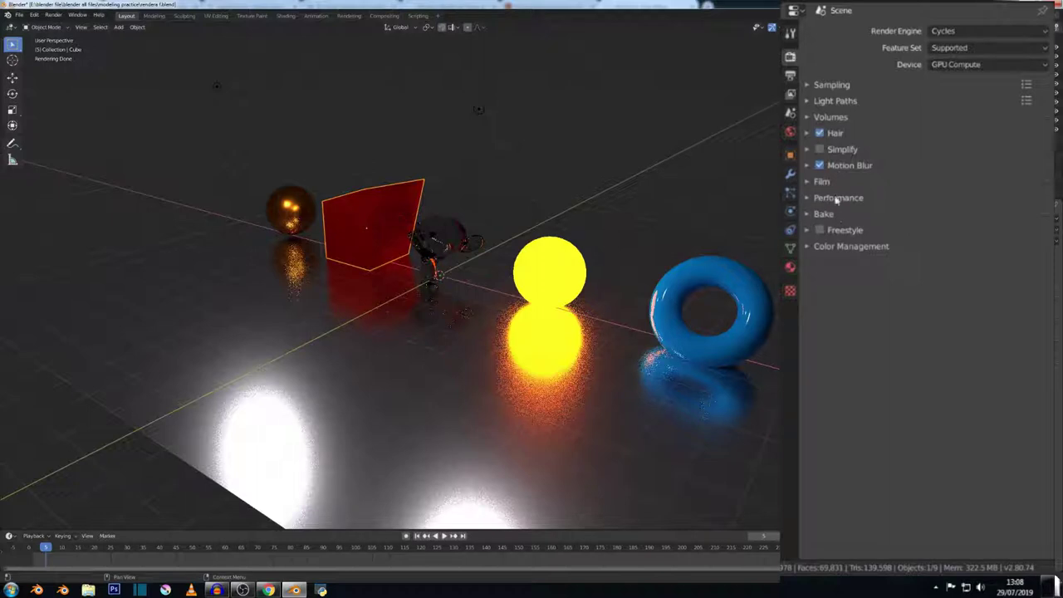
left_click(961, 30)
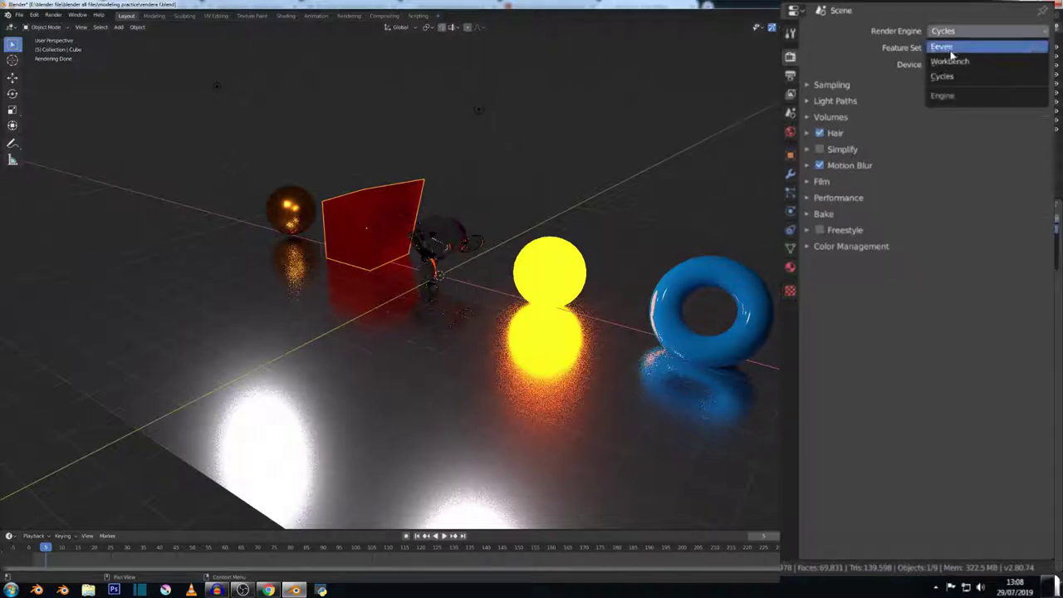
left_click(952, 47)
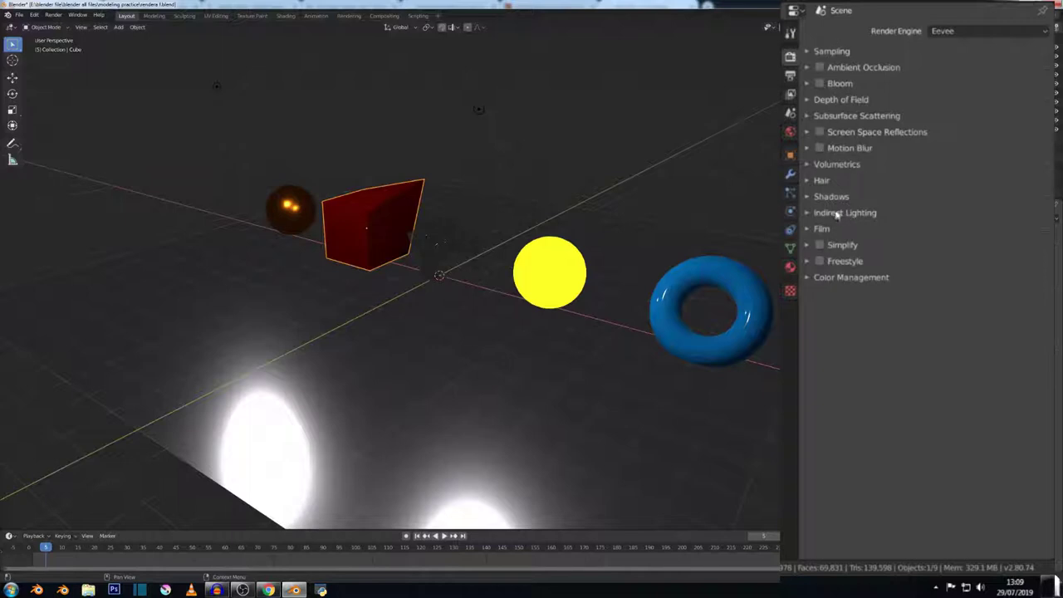
- Orbit around the scene, selecting the ground plane and then the yellow sphere
middle_click_drag(500, 219, 403, 303)
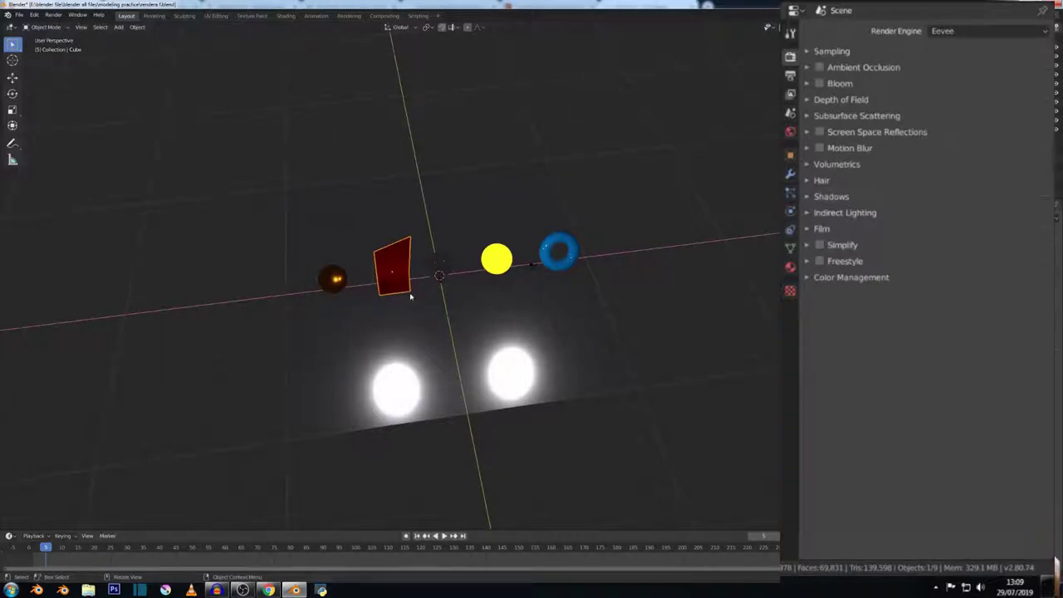
left_click(363, 324)
middle_click_drag(363, 318, 484, 312)
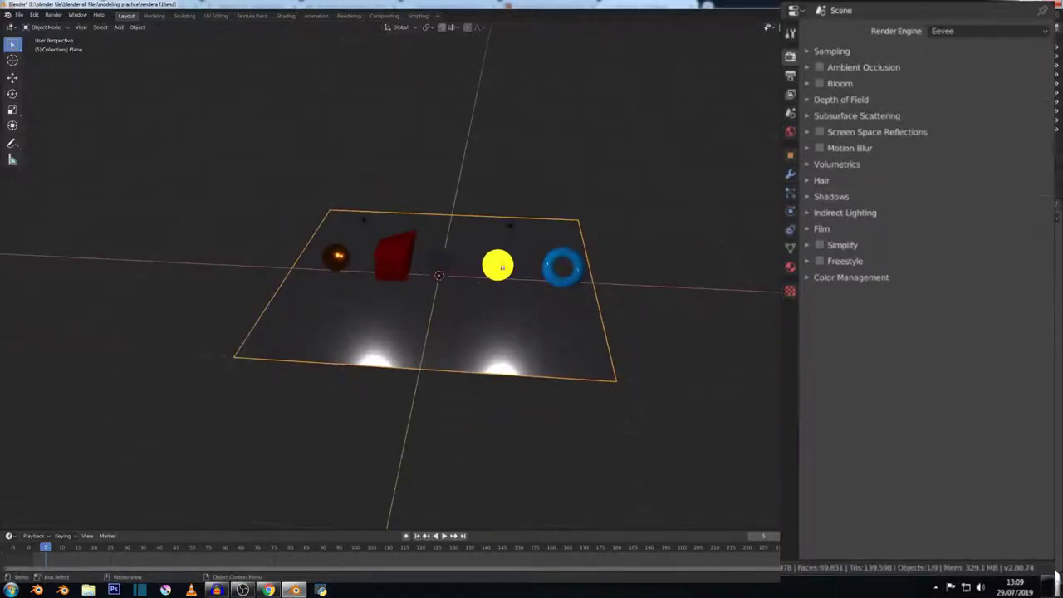
scroll(501, 267, "up", 3)
left_click(524, 264)
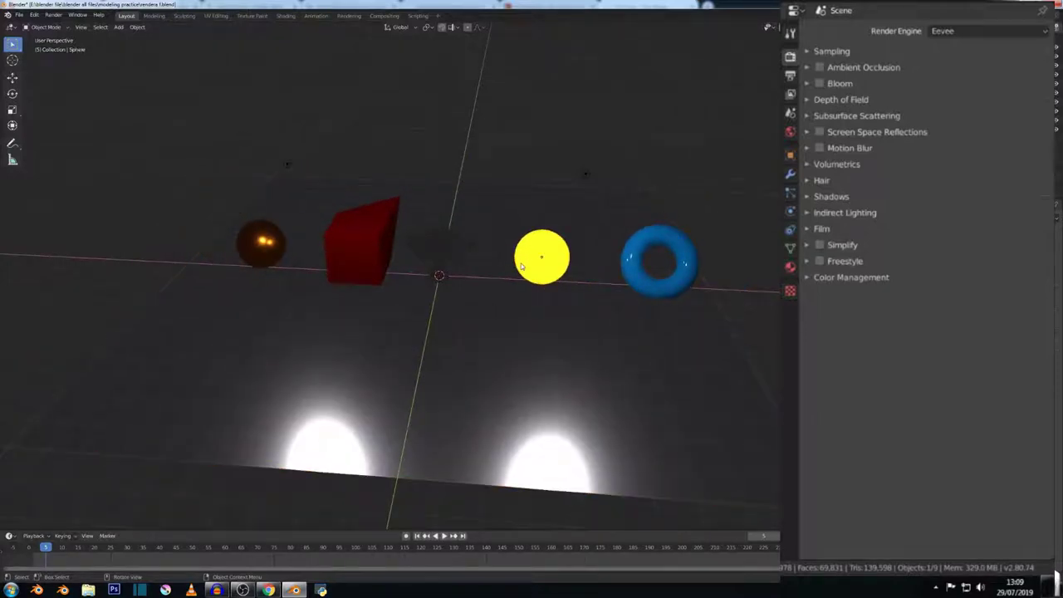
scroll(505, 248, "down", 2)
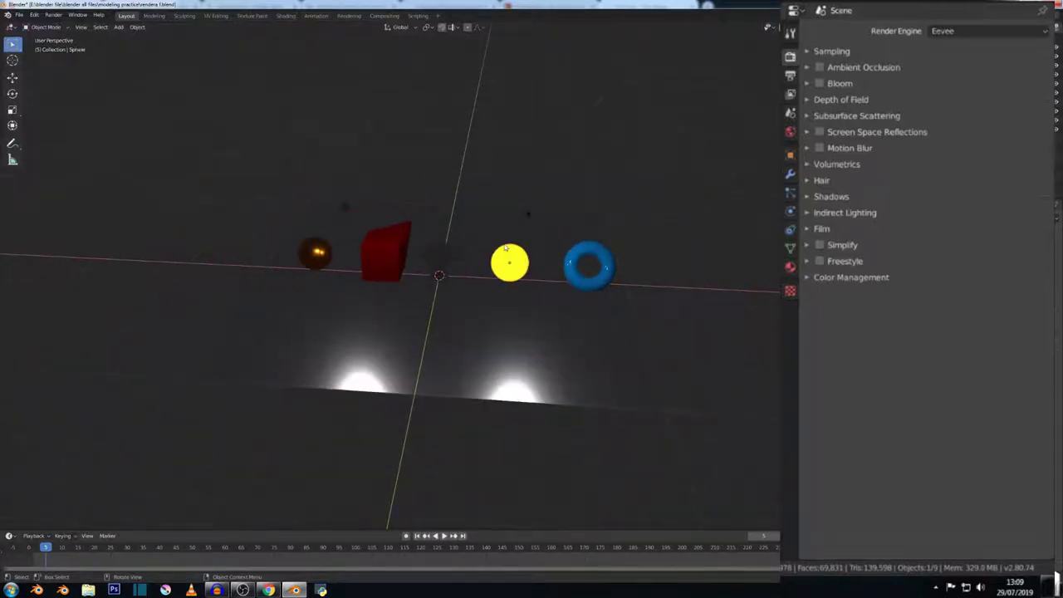
mouse_move(505, 247)
middle_mouse_down()
mouse_move(487, 254)
mouse_move(494, 244)
mouse_move(548, 313)
middle_mouse_up()
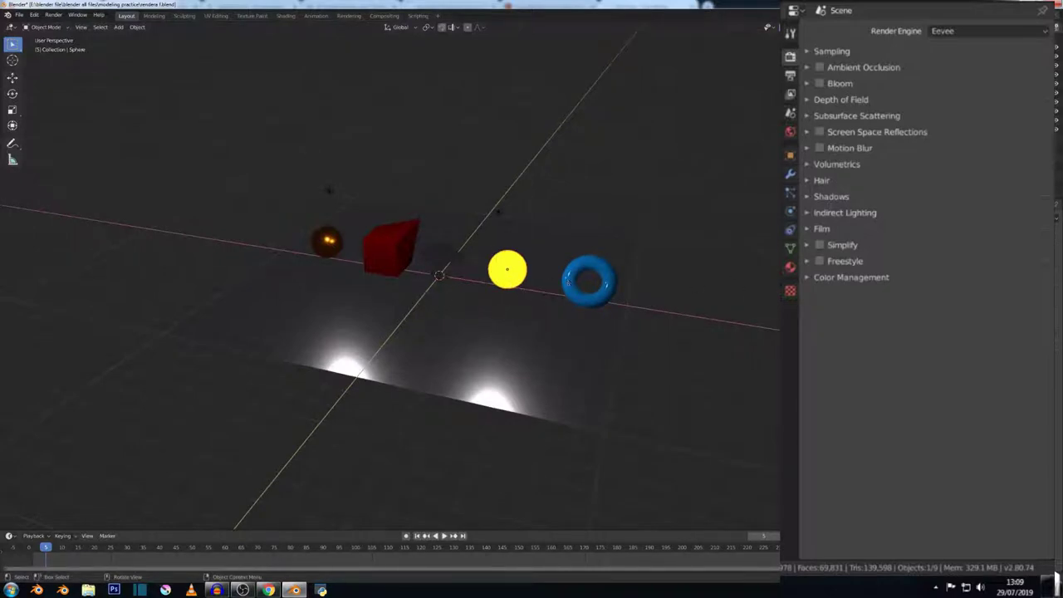
scroll(599, 268, "up", 2)
scroll(589, 266, "down", 1)
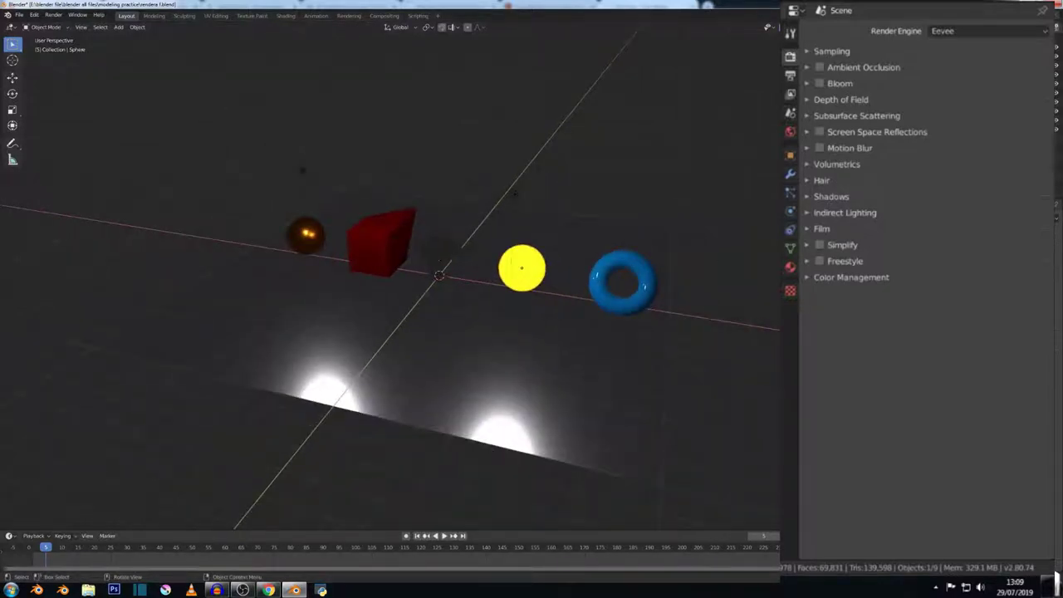
- Try Ambient Occlusion off and on, then enable Ambient Occlusion and Bloom so the ball glows
left_click(819, 68)
mouse_move(451, 275)
middle_mouse_down()
mouse_move(473, 280)
mouse_move(455, 276)
middle_mouse_up()
left_click(819, 67)
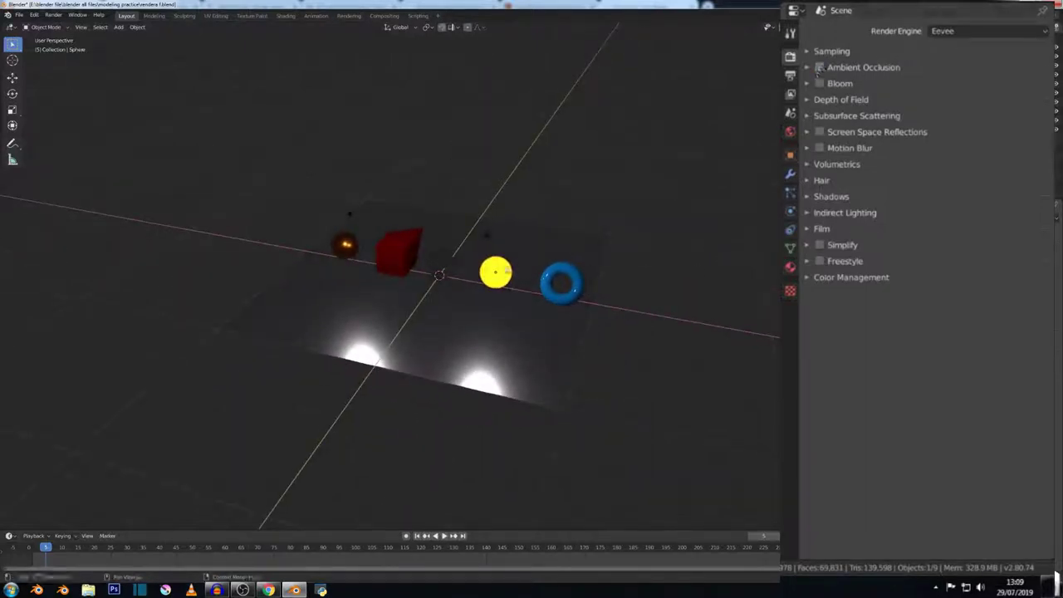
scroll(508, 268, "up", 3)
scroll(509, 269, "down", 1)
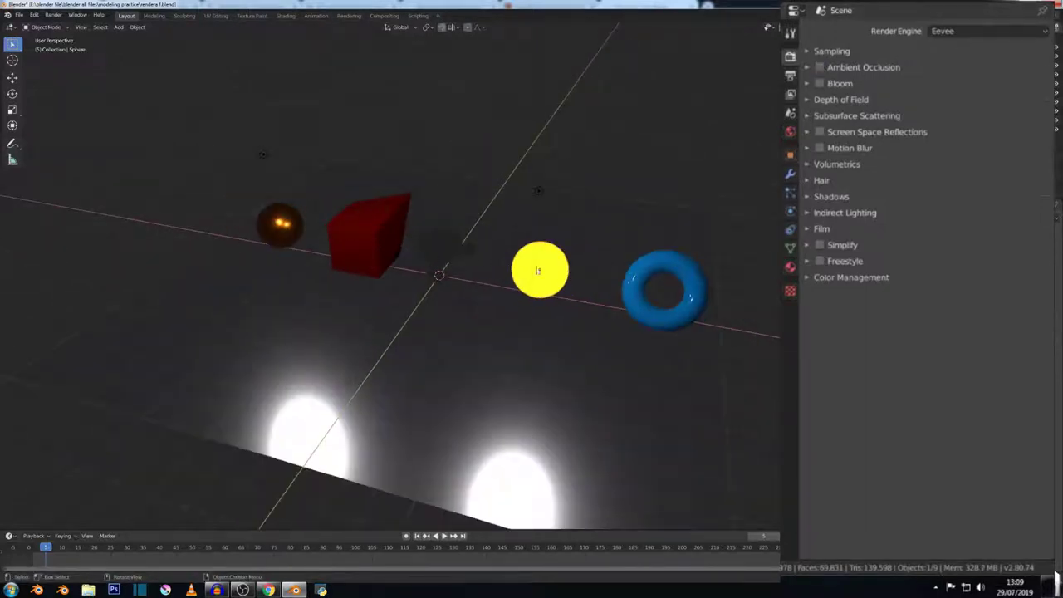
left_click(807, 68)
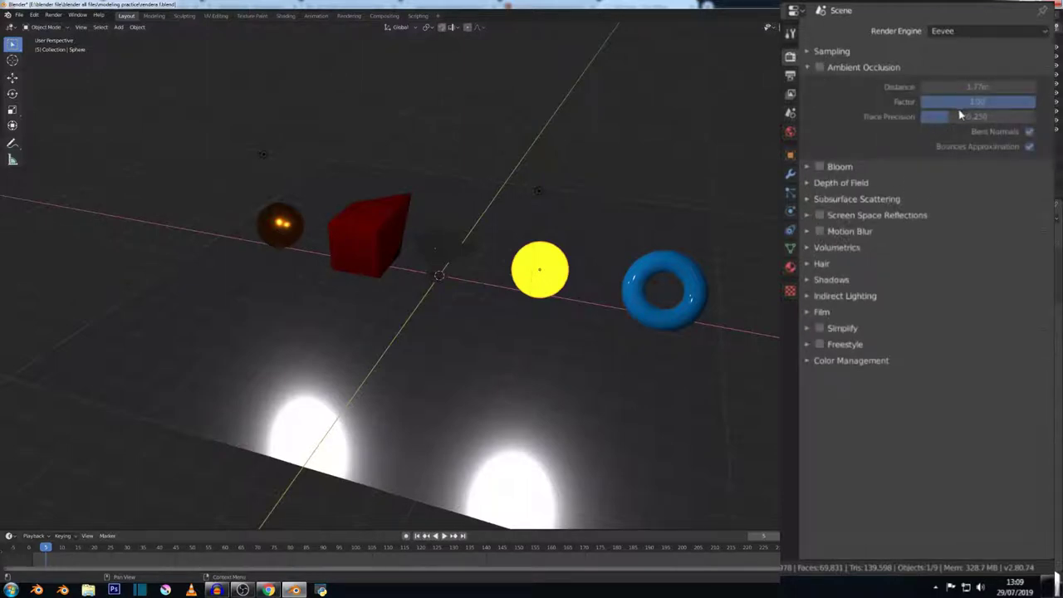
left_click(817, 70)
left_click(820, 67)
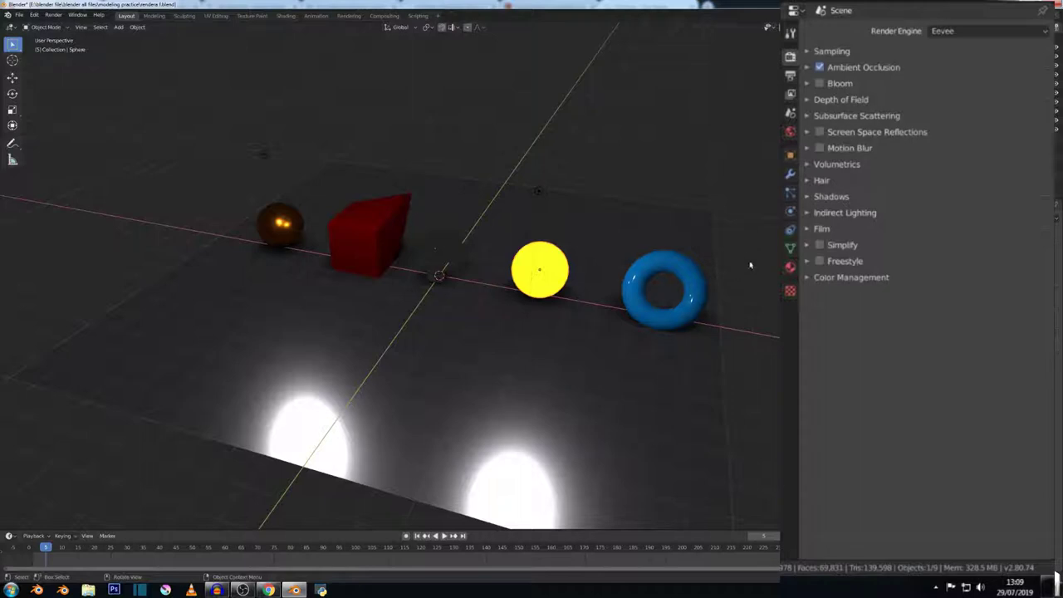
left_click(820, 84)
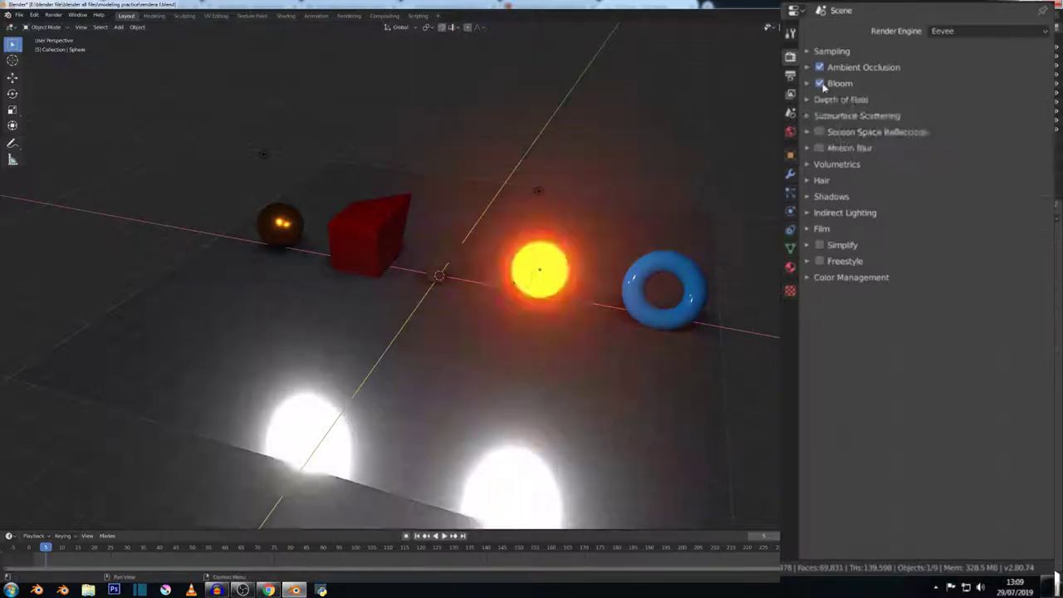
- Enable Screen Space Reflections, expand its settings, then switch reflections off to compare
mouse_move(532, 299)
middle_mouse_down()
mouse_move(552, 292)
mouse_move(429, 276)
middle_mouse_up()
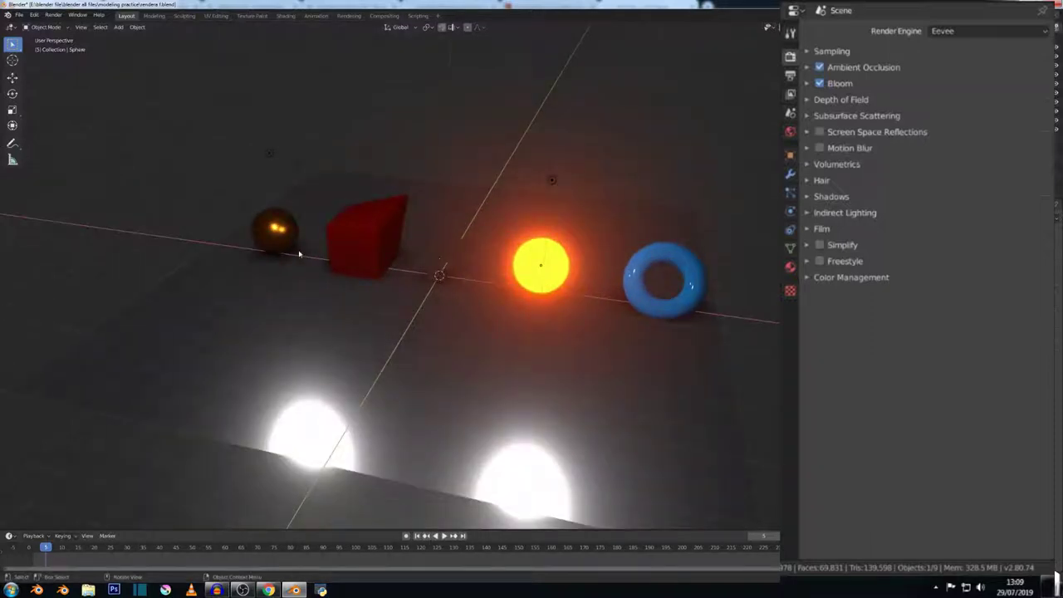
middle_click_drag(299, 253, 307, 252)
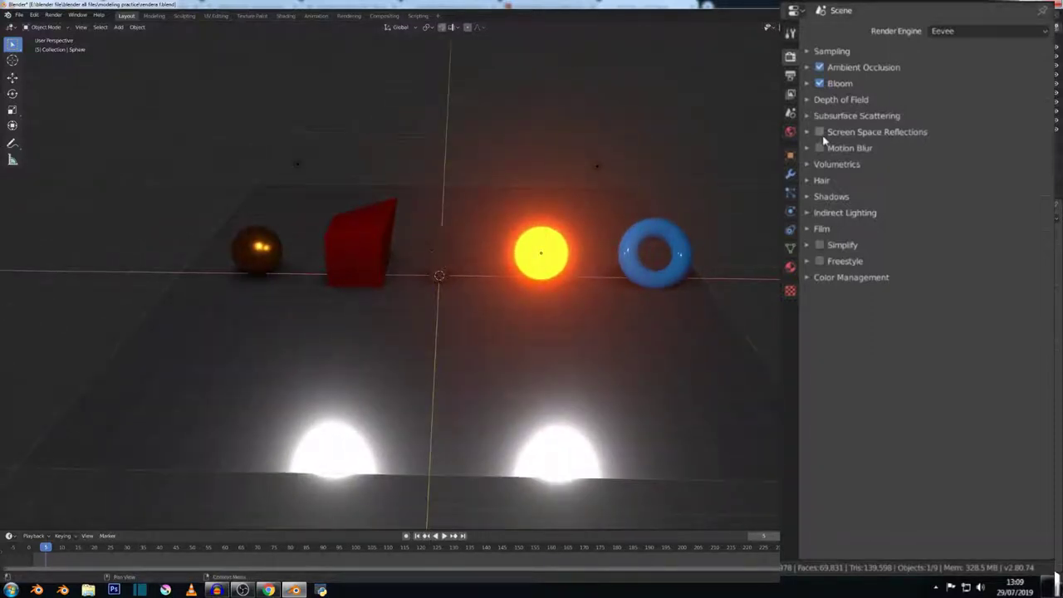
left_click(820, 132)
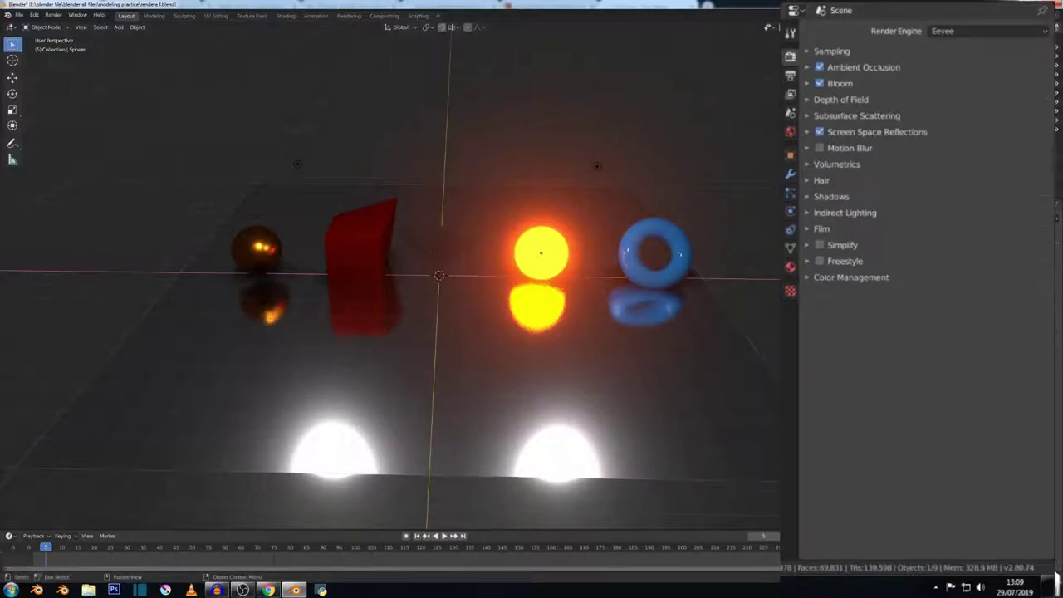
left_click(808, 132)
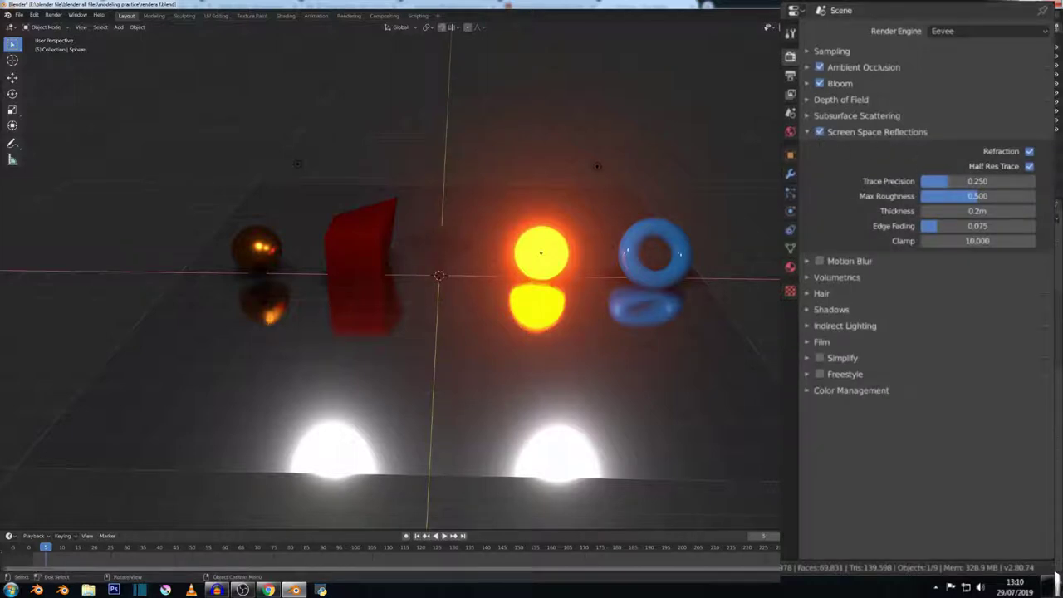
left_click(820, 133)
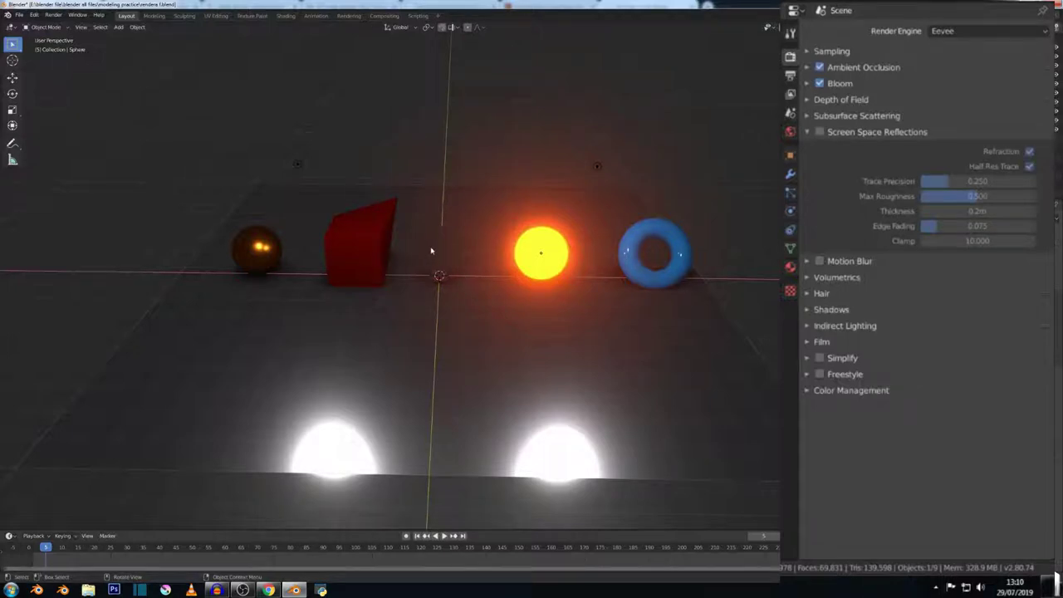
- Turn Screen Space Reflections back on and collapse its settings panel
scroll(391, 245, "up", 7)
scroll(402, 235, "down", 2)
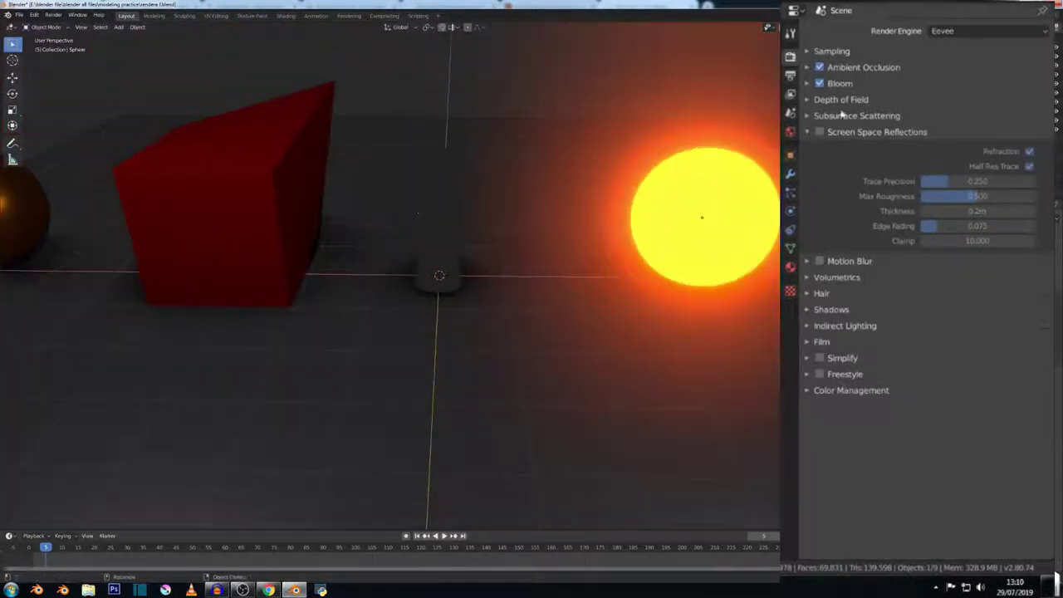
left_click(819, 133)
left_click(813, 134)
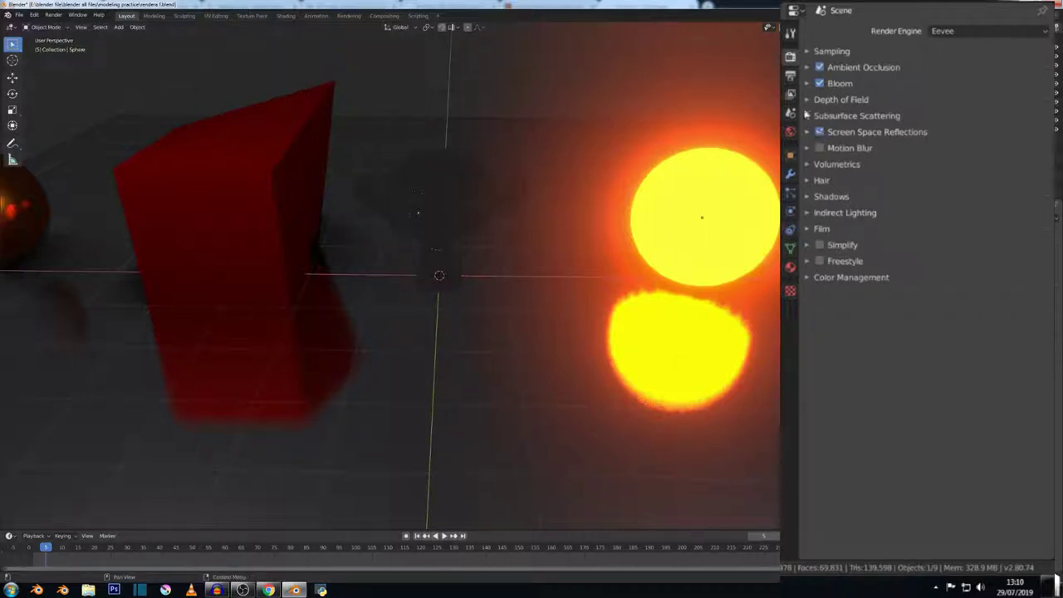
- Expand the Bloom and Ambient Occlusion panels and orbit to a higher view of the floor
left_click(807, 83)
left_click(805, 67)
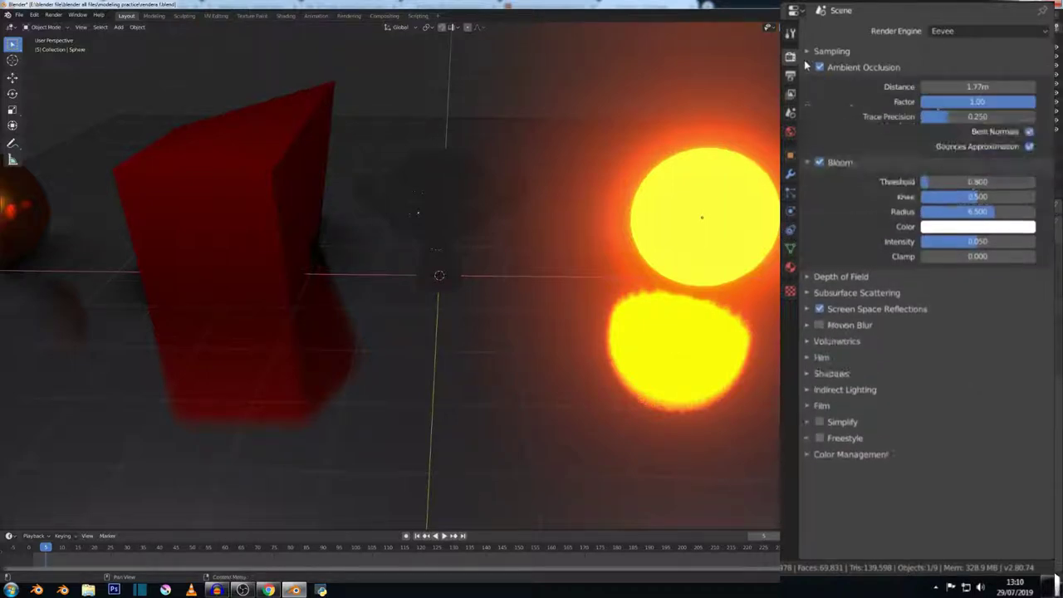
scroll(491, 294, "down", 3)
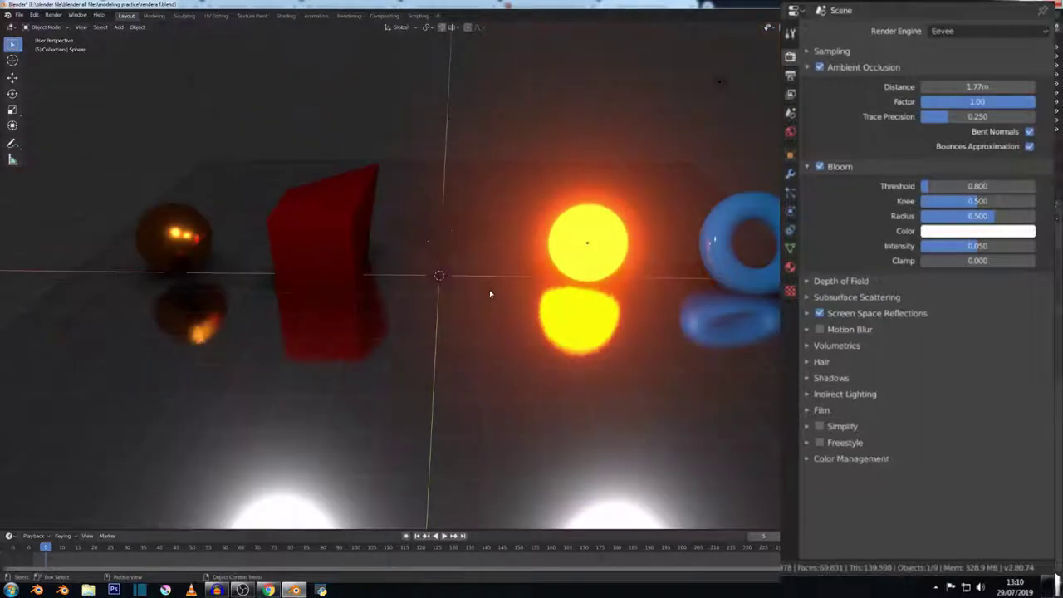
scroll(478, 294, "down", 2)
mouse_move(468, 294)
middle_mouse_down()
mouse_move(408, 301)
mouse_move(465, 308)
mouse_move(368, 304)
mouse_move(404, 297)
middle_mouse_up()
scroll(408, 303, "up", 2)
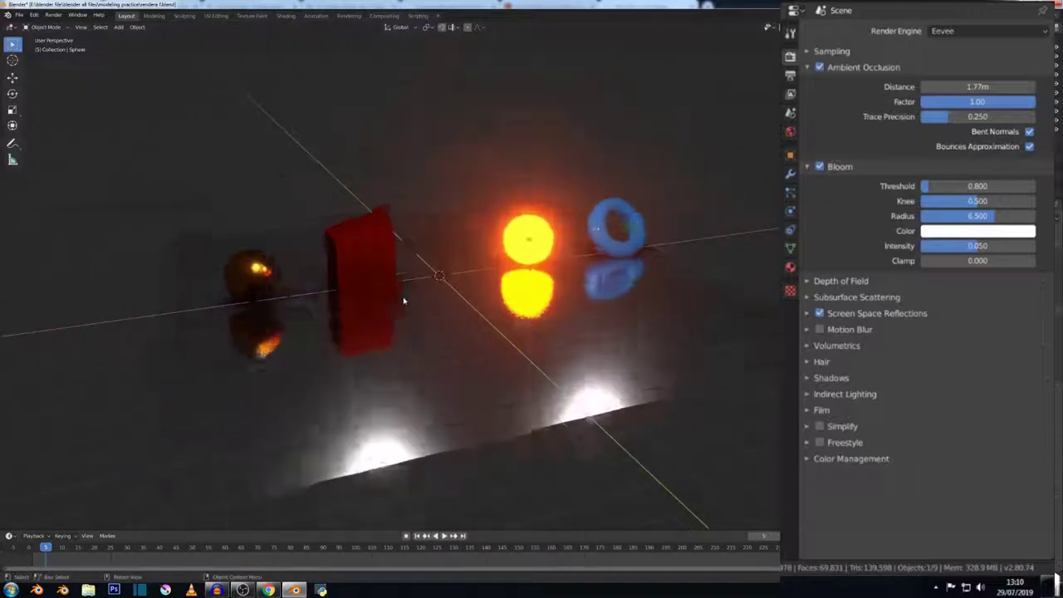
scroll(466, 297, "up", 3)
scroll(589, 234, "down", 4)
middle_click_drag(565, 237, 485, 245)
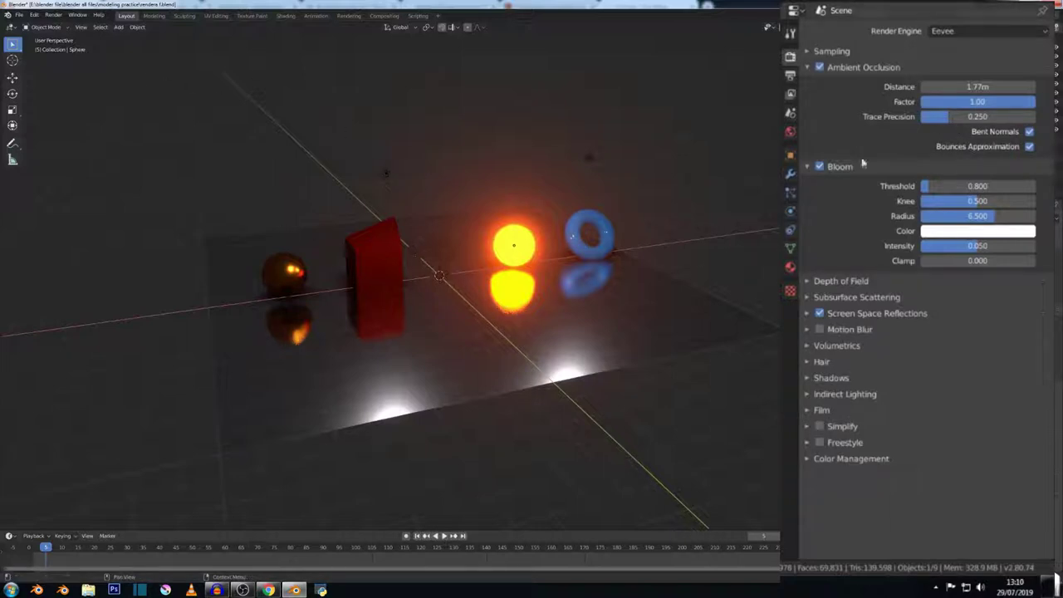
- Set Eevee's Sampling render samples to 300
left_click(809, 51)
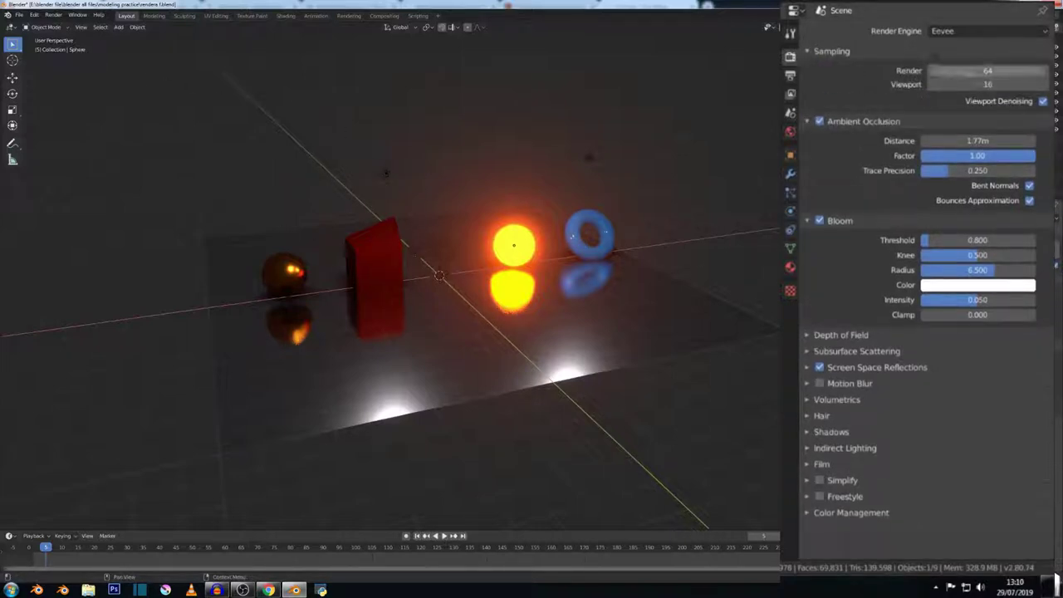
left_click(955, 72)
type("300")
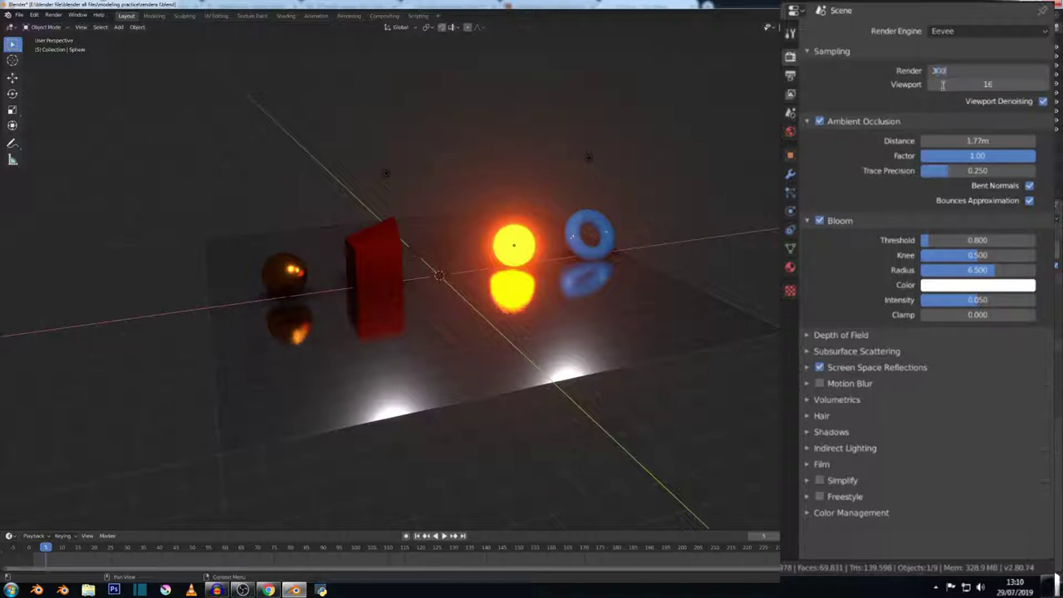
key("Return")
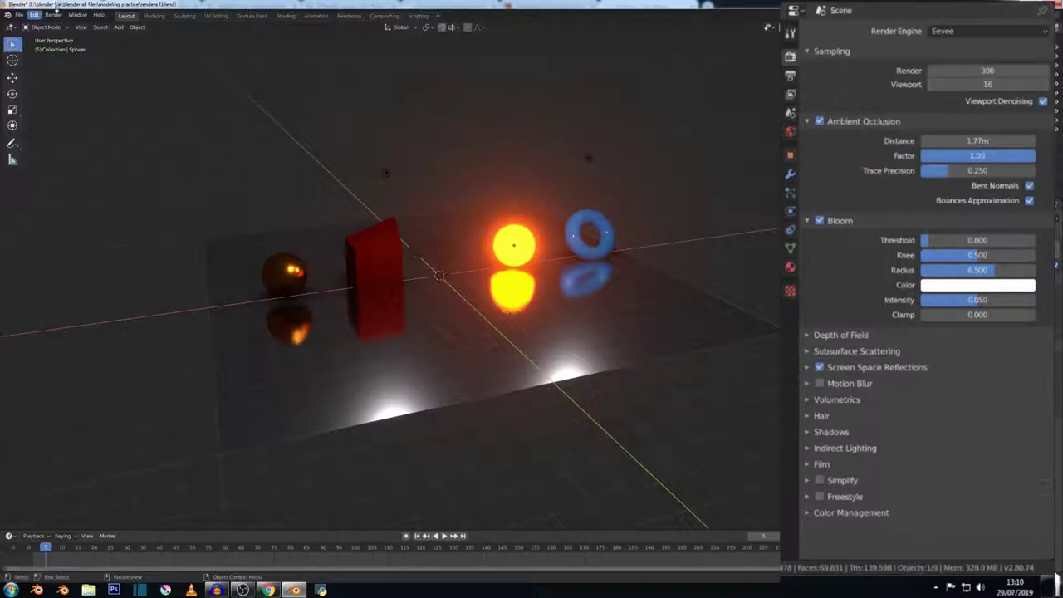
- Render the current frame with Render Image, then close the render result window
left_click(52, 15)
left_click(65, 28)
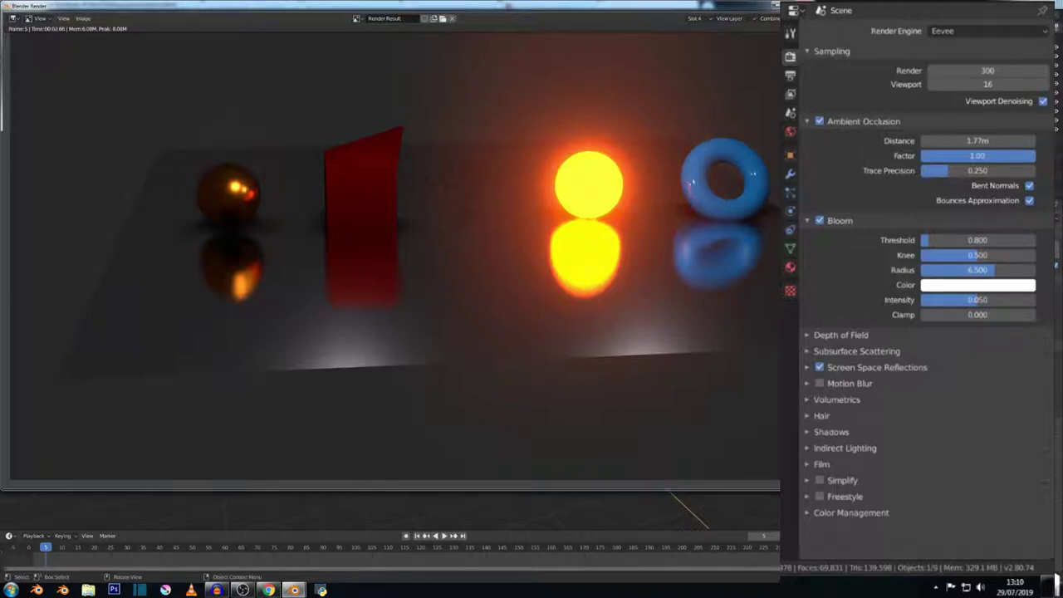
key("Escape")
- Switch the render engine to Cycles and set its final render samples to 300
left_click(977, 30)
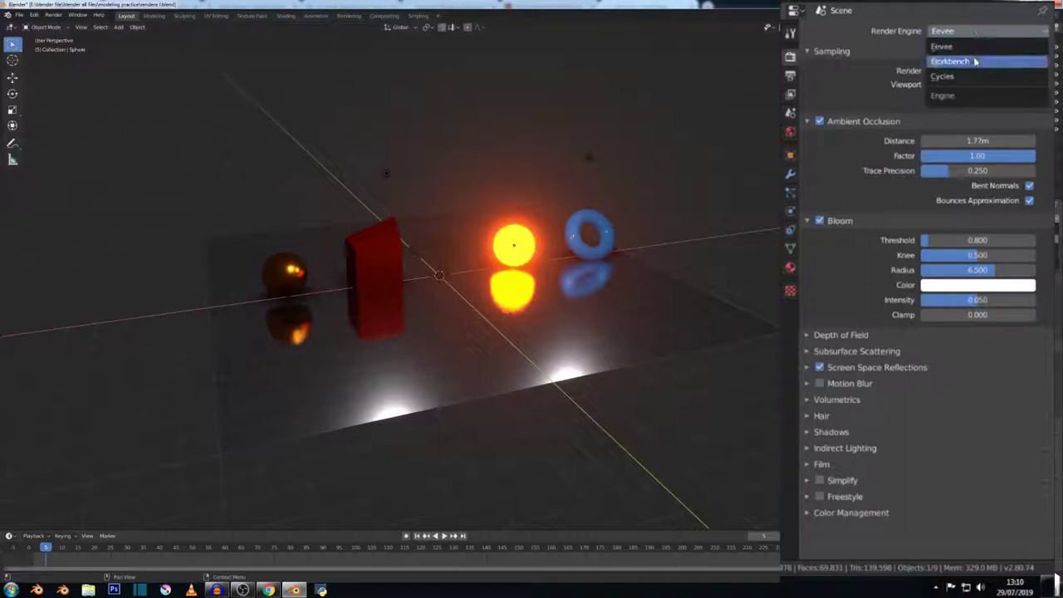
left_click(955, 75)
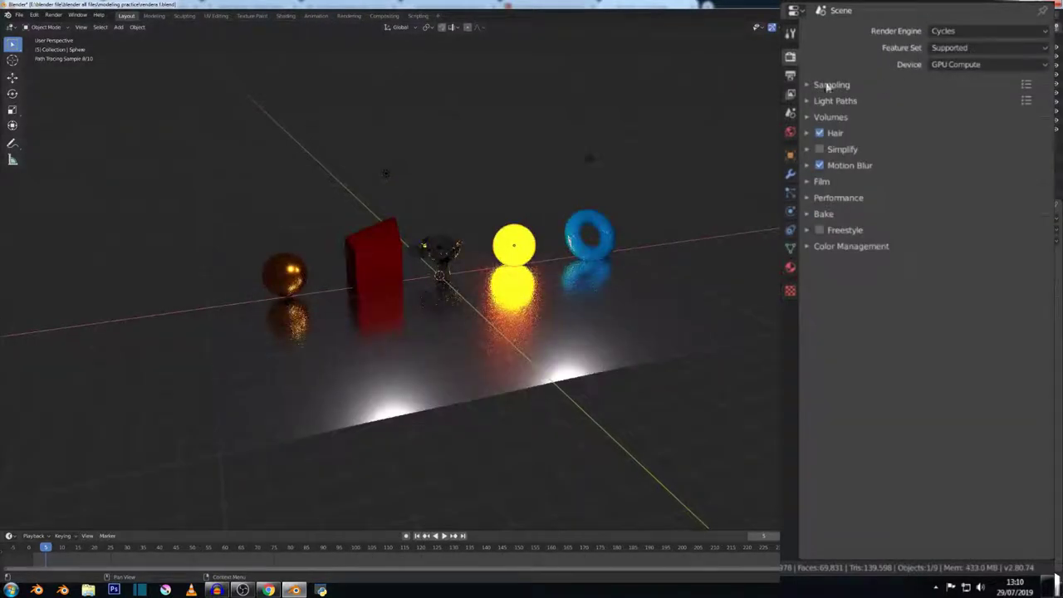
left_click(827, 86)
left_click(972, 121)
type("100300")
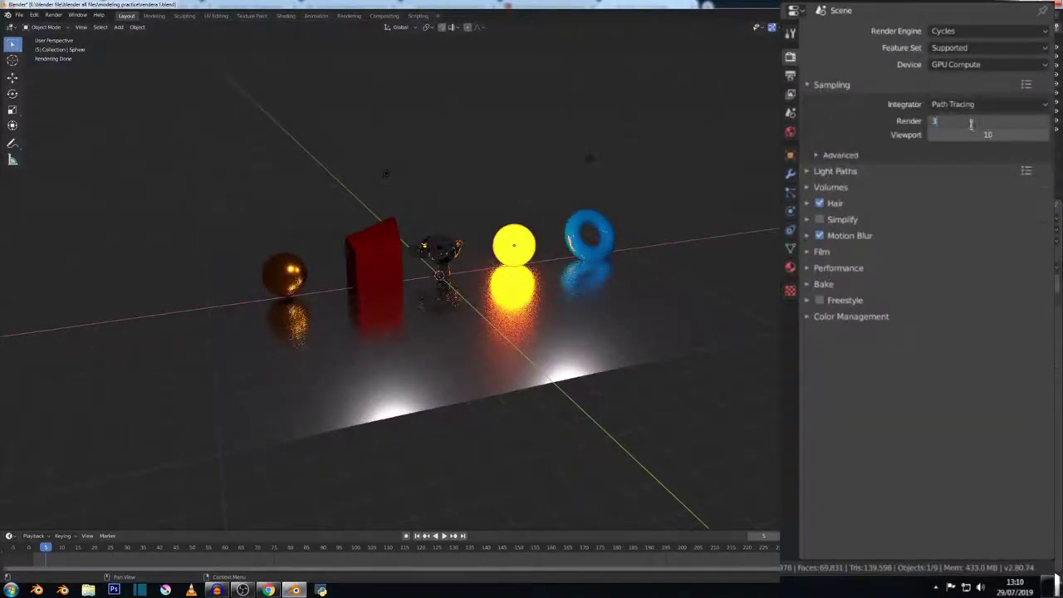
key("Return")
- Render the Cycles image with F12 and close the finished result
key("F12")
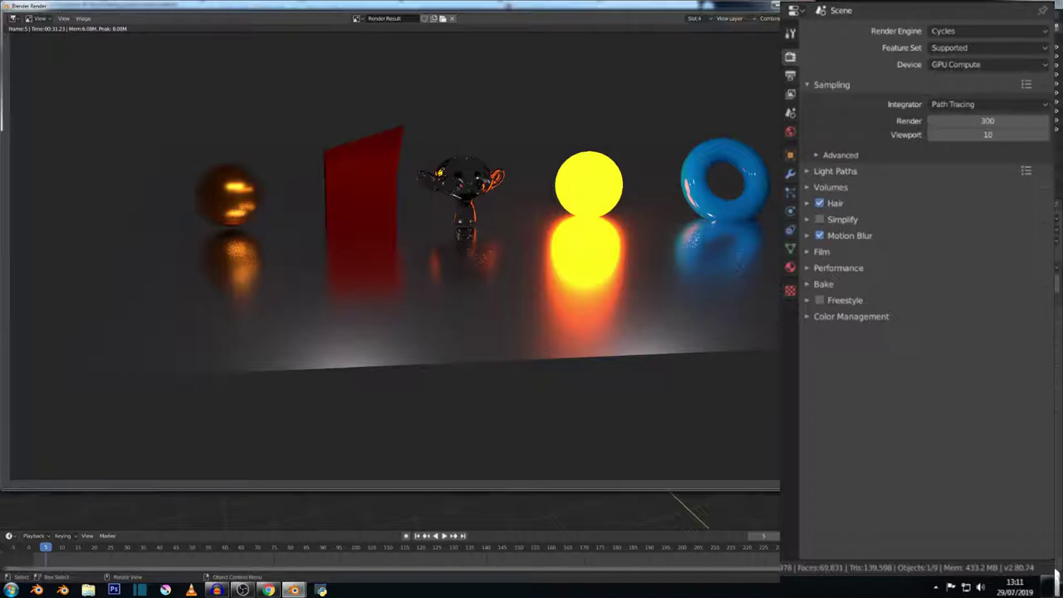
key("Escape")
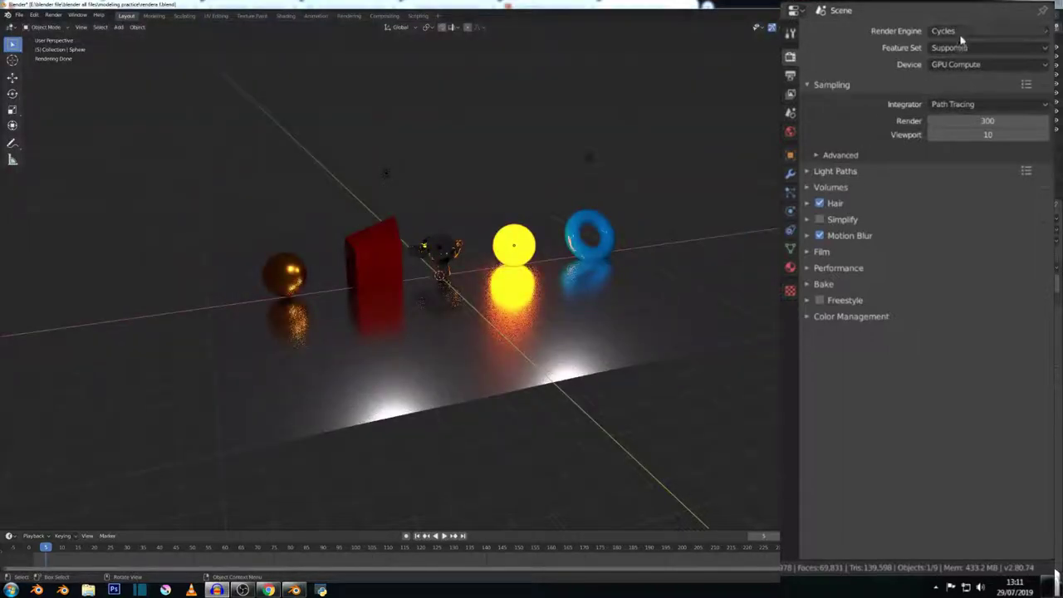
left_click(961, 34)
- Switch back to Eevee and expand the Output Properties panels: Dimensions, Stereoscopy, Output, Metadata
left_click(946, 50)
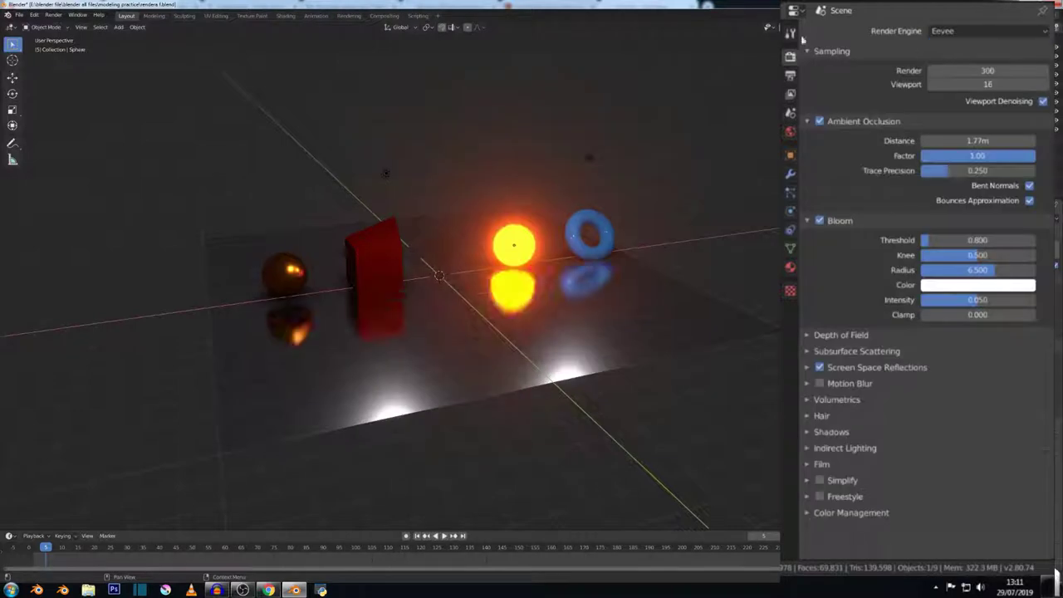
left_click(790, 75)
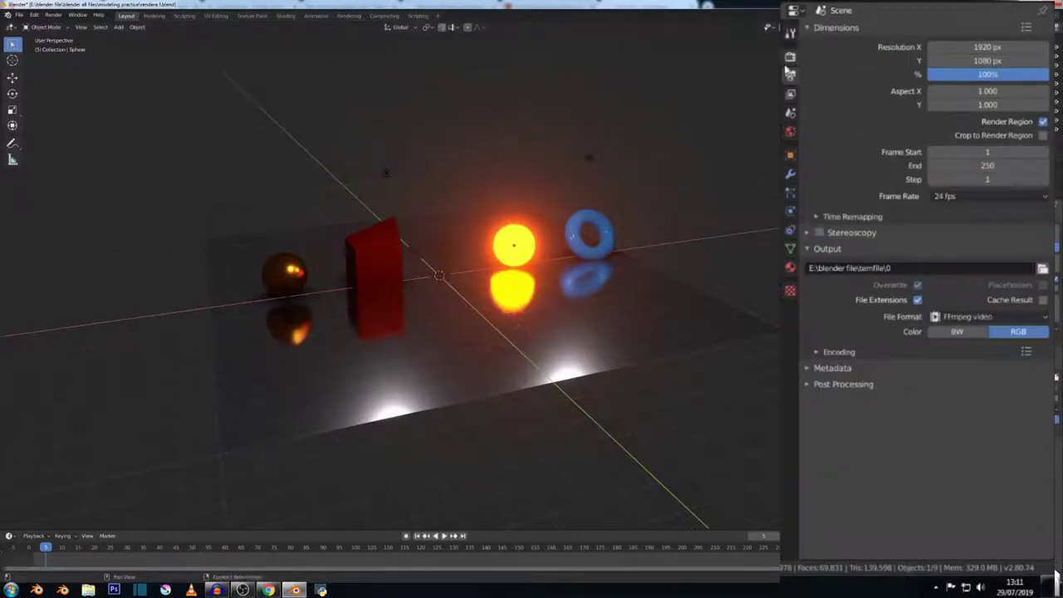
left_click(807, 27)
left_click(809, 56)
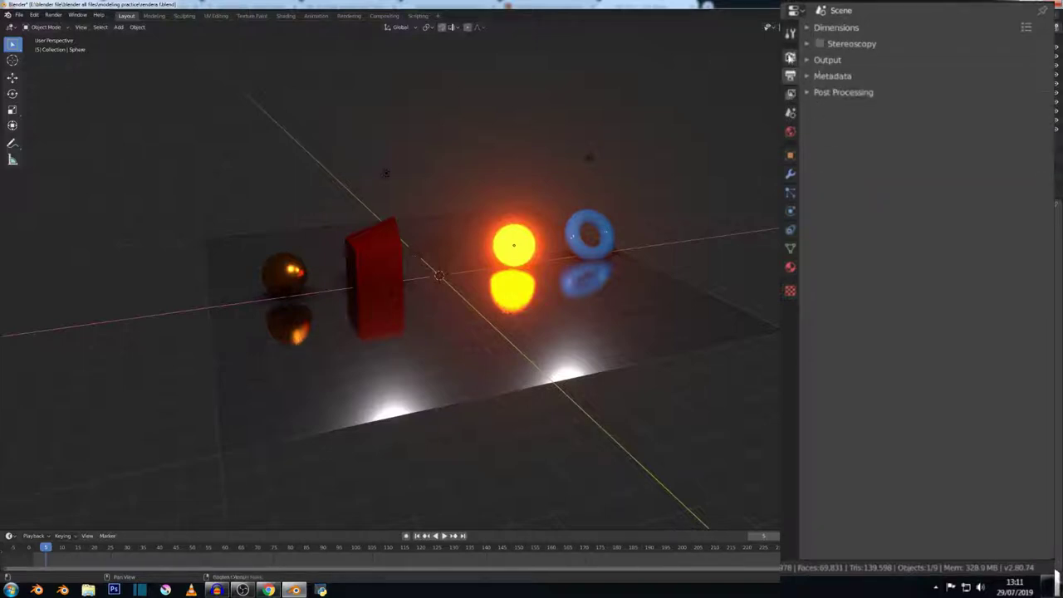
left_click(817, 30)
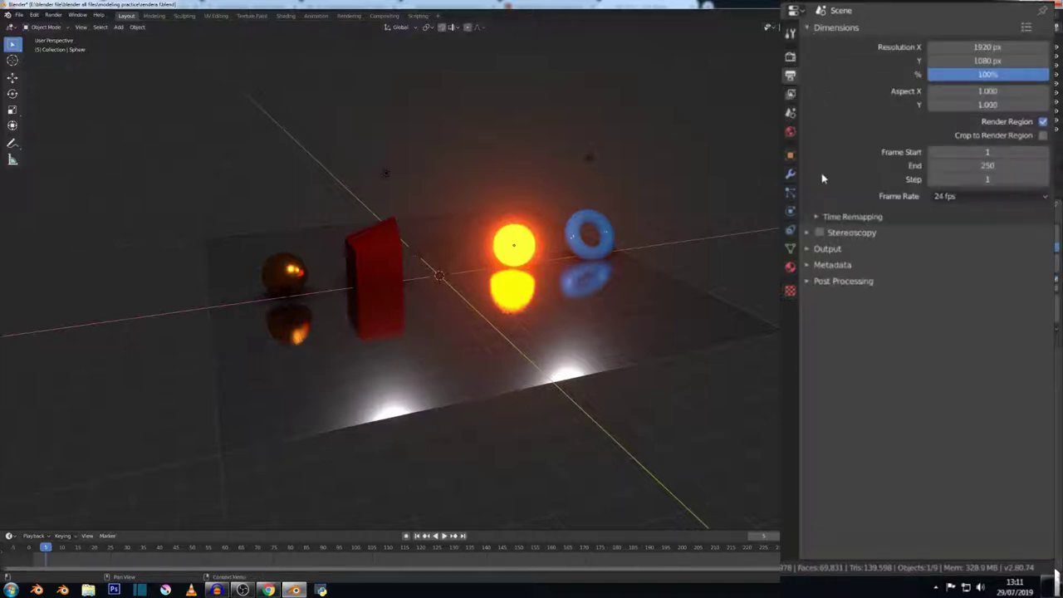
left_click(811, 232)
left_click(809, 333)
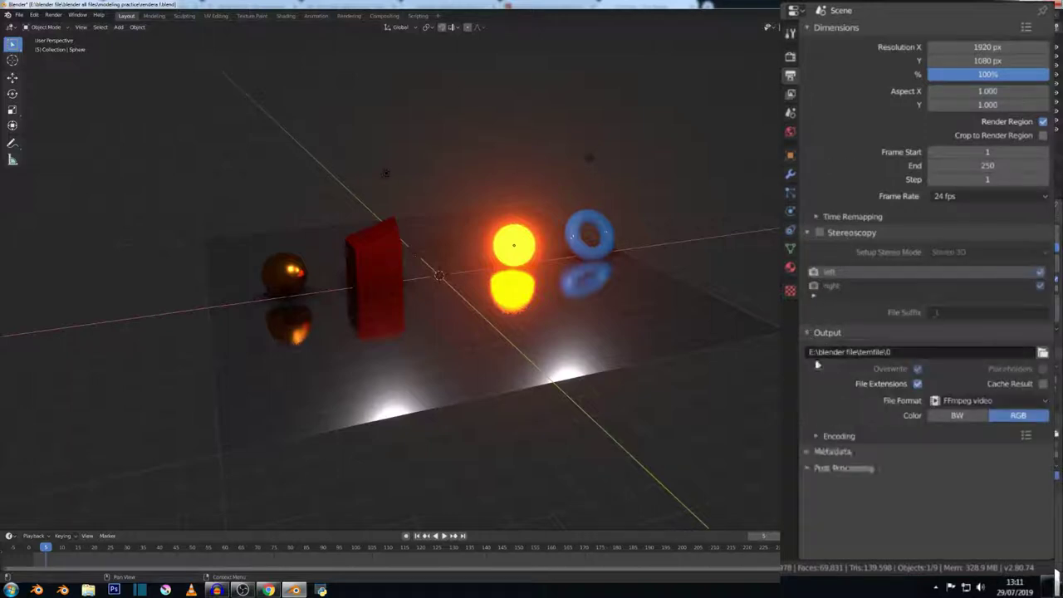
left_click(808, 451)
scroll(829, 532, "down", 1)
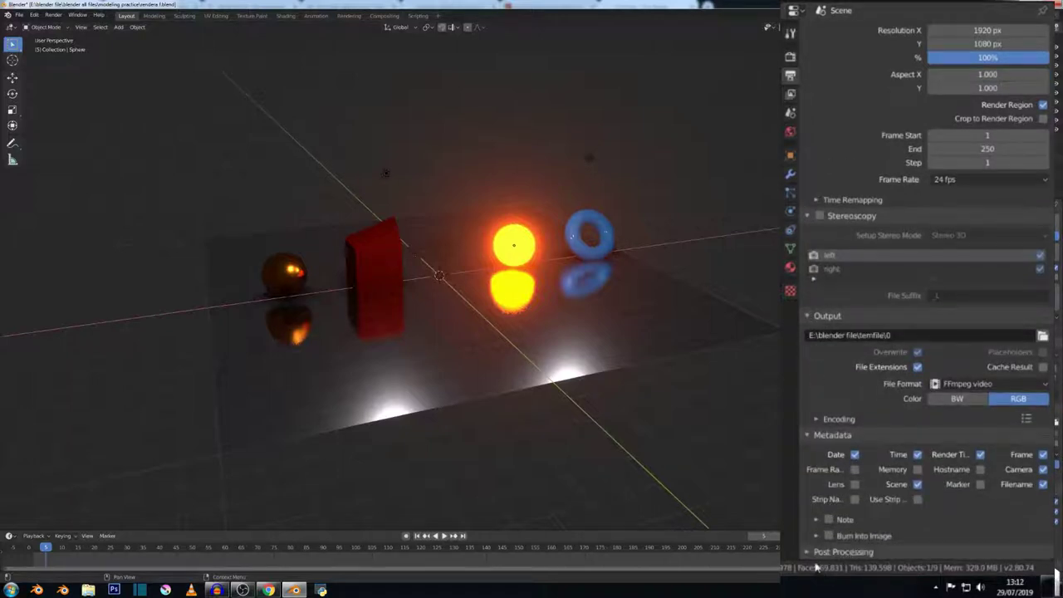
scroll(878, 39, "up", 1)
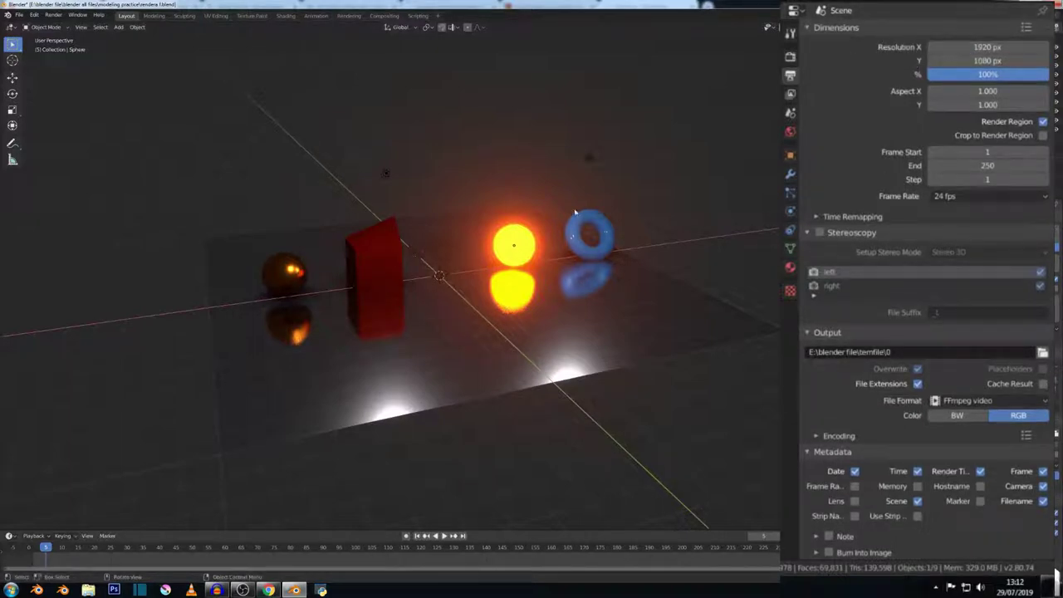
- View through the scene camera and set Resolution X to 1980 px
key("KP_0")
mouse_move(961, 50)
left_mouse_down()
mouse_move(931, 50)
mouse_move(980, 48)
left_mouse_up()
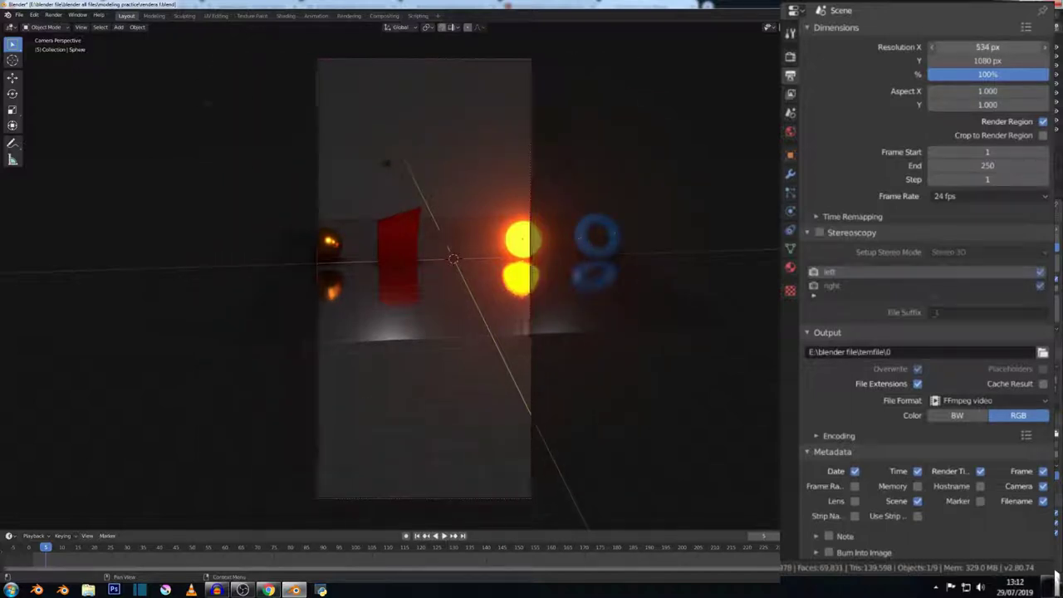
left_click(980, 48)
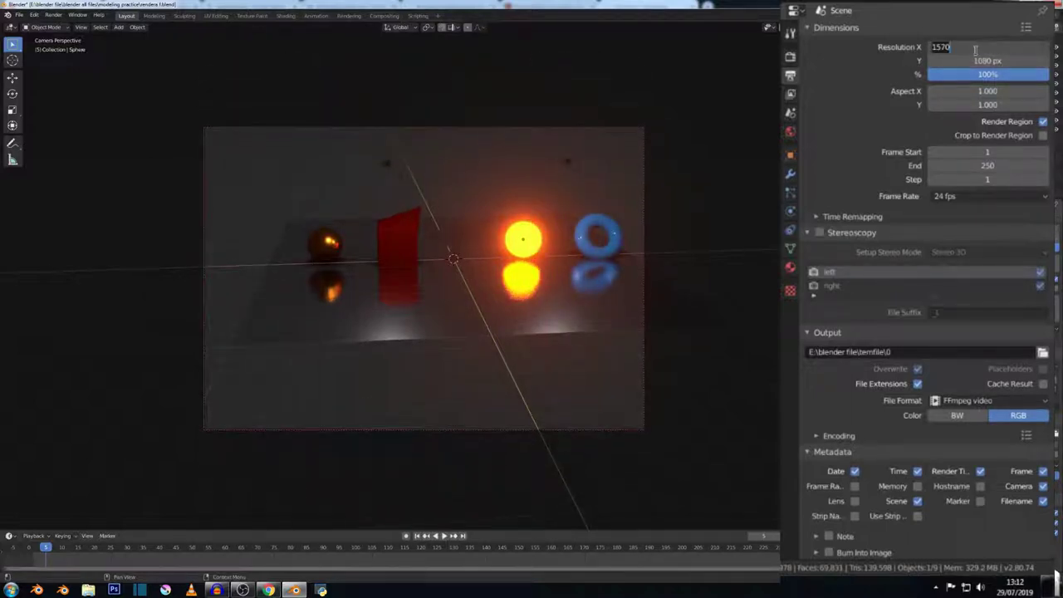
type("1")
key("Return")
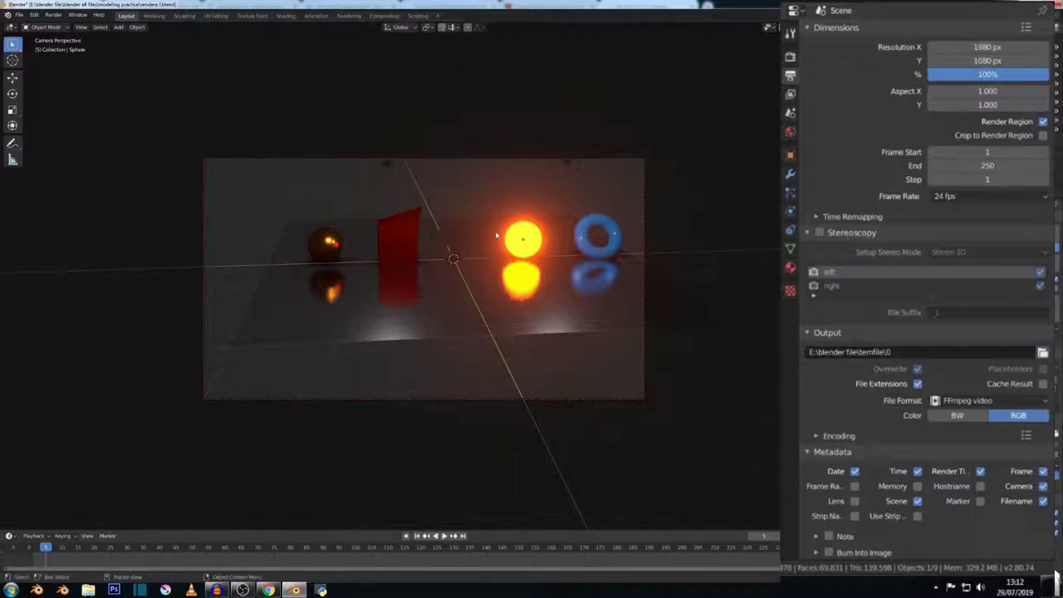
- Try a 200% resolution scale, then restore it to 100%
scroll(496, 236, "up", 2)
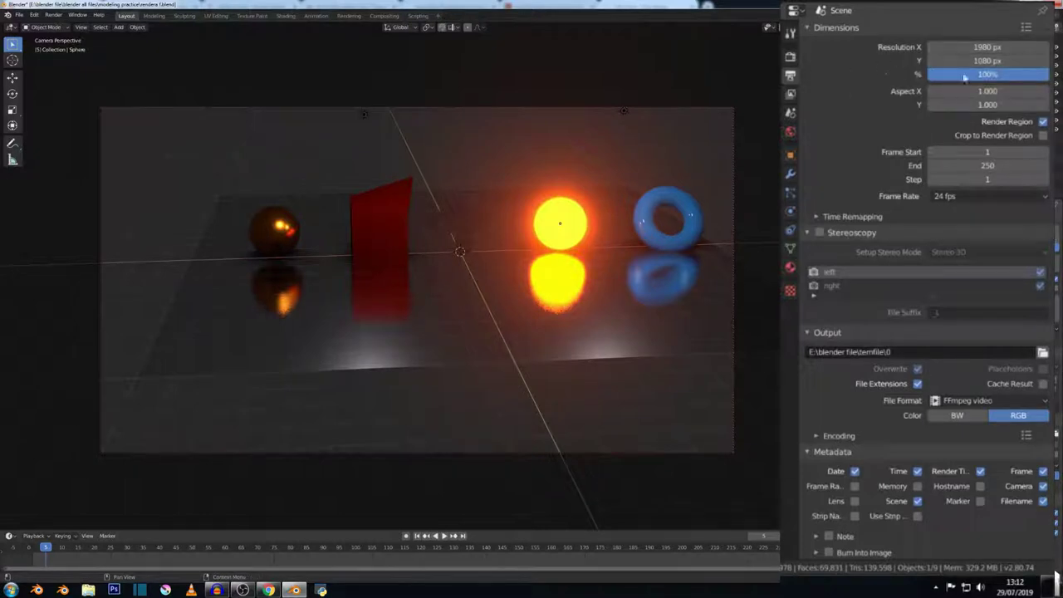
left_click(938, 74)
left_click(899, 82)
left_click(956, 76)
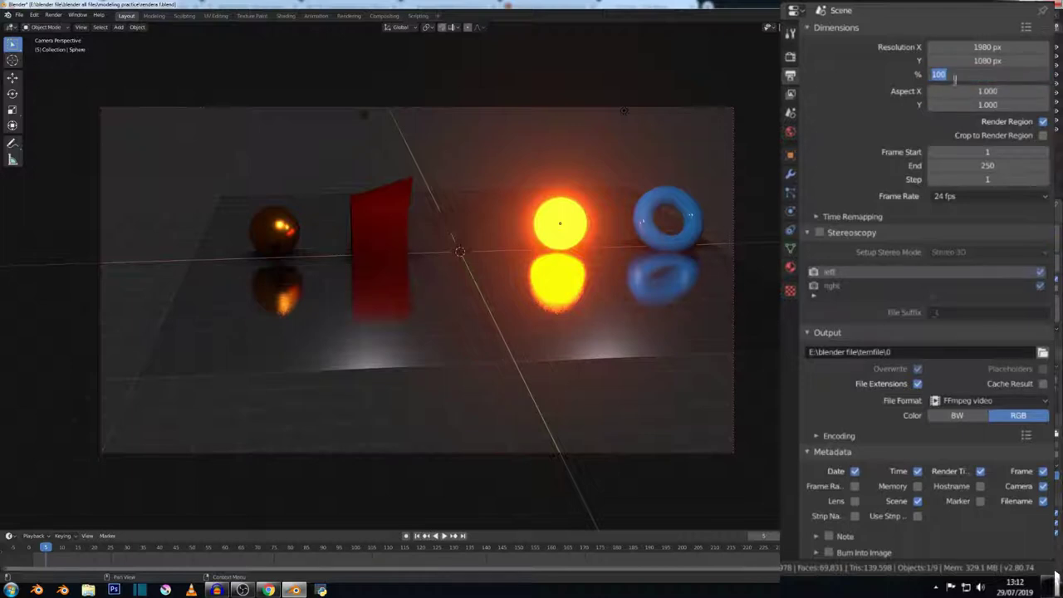
left_click(953, 75)
key("Return")
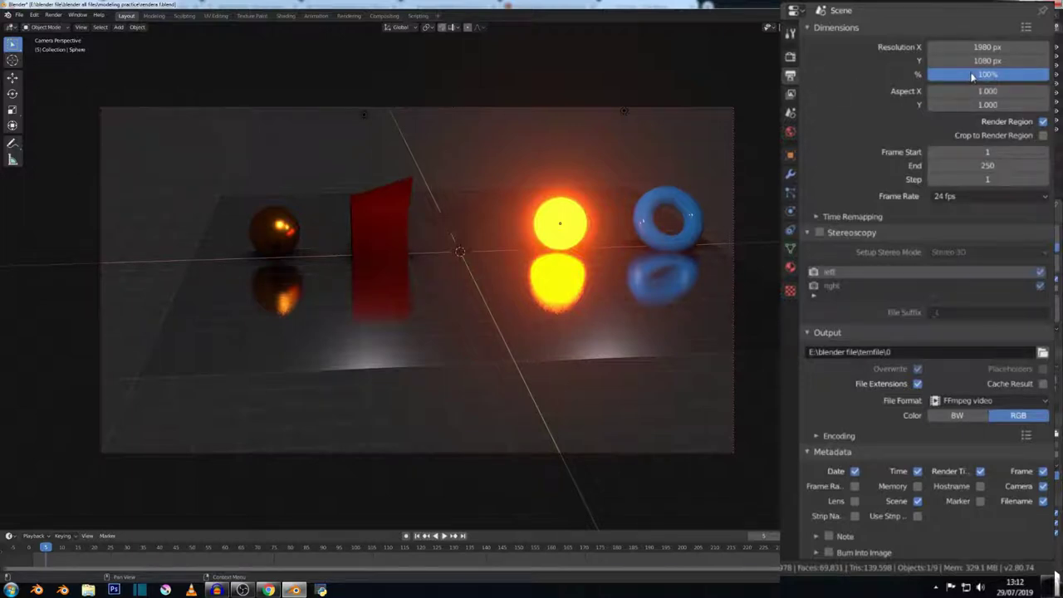
left_click(962, 77)
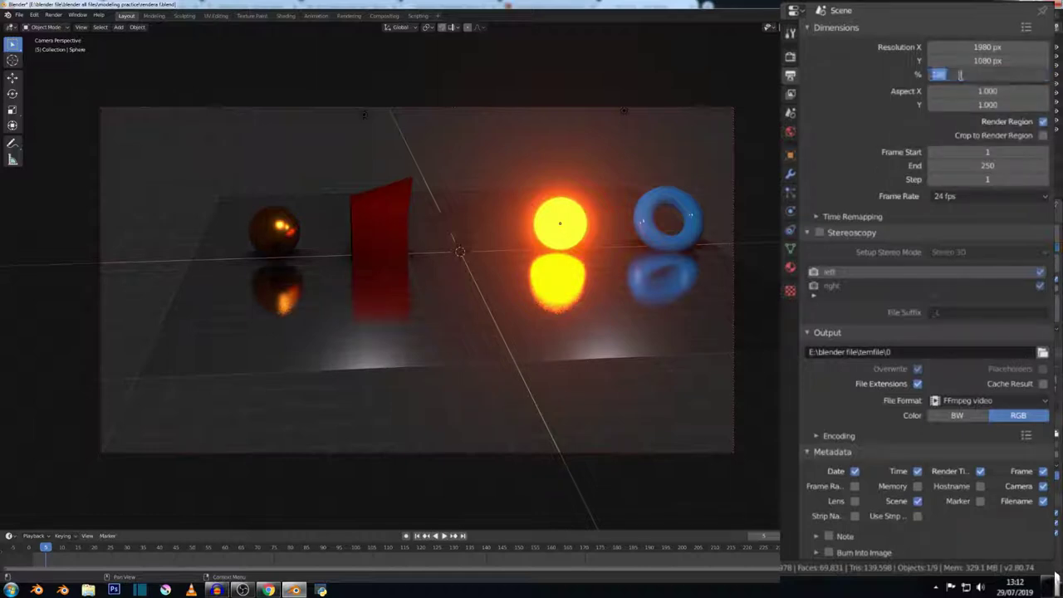
type("2")
key("Return")
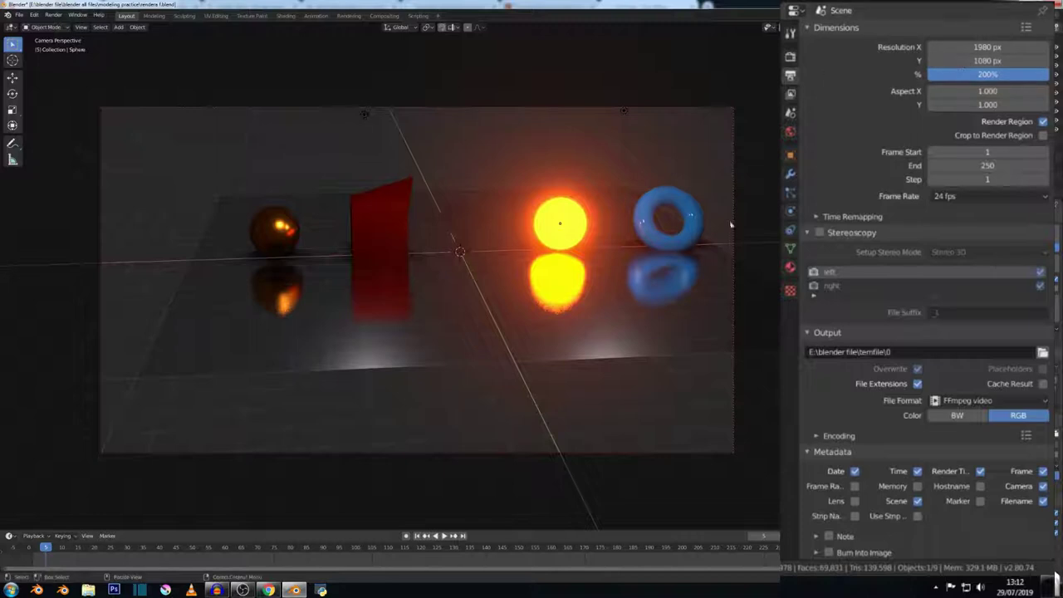
left_click(947, 76)
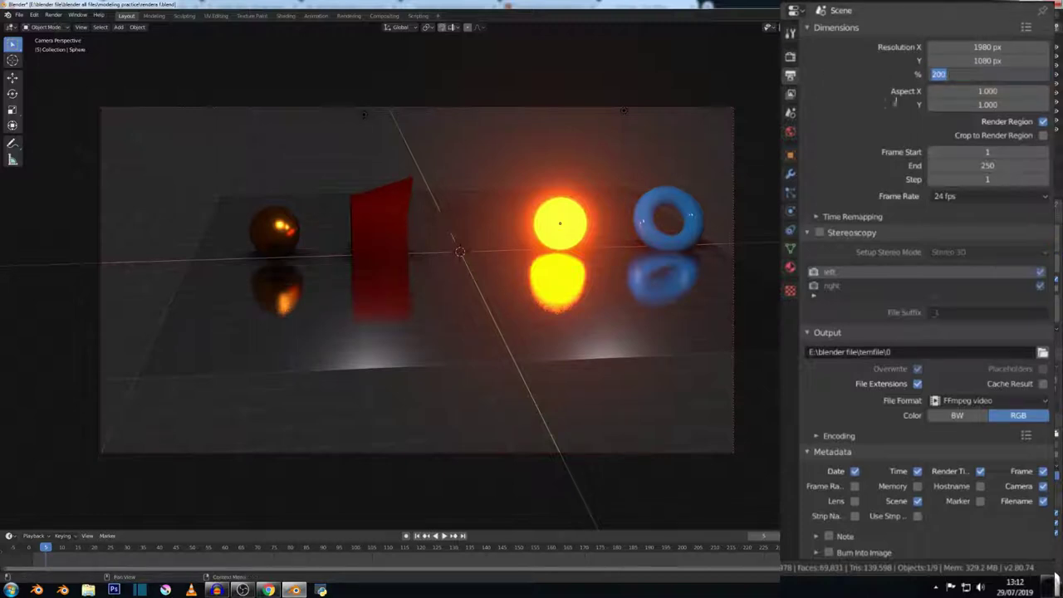
type("1")
key("Return")
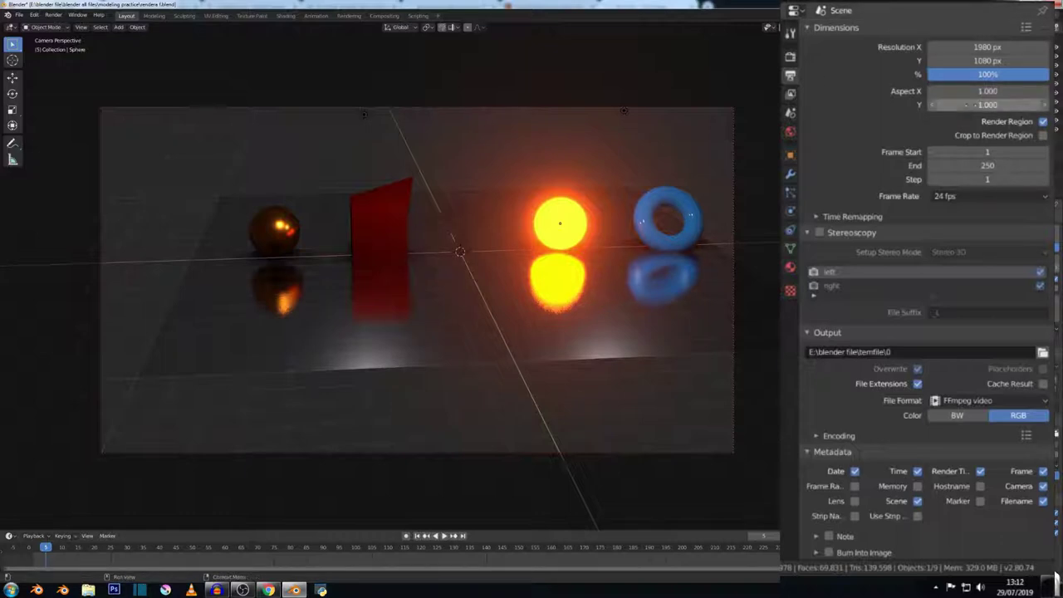
- Experiment with the pixel aspect, then reset Aspect X and Y to 1.000
left_click_drag(968, 91, 1030, 91)
mouse_move(989, 91)
left_mouse_down()
mouse_move(1038, 93)
mouse_move(1030, 105)
mouse_move(967, 101)
left_mouse_up()
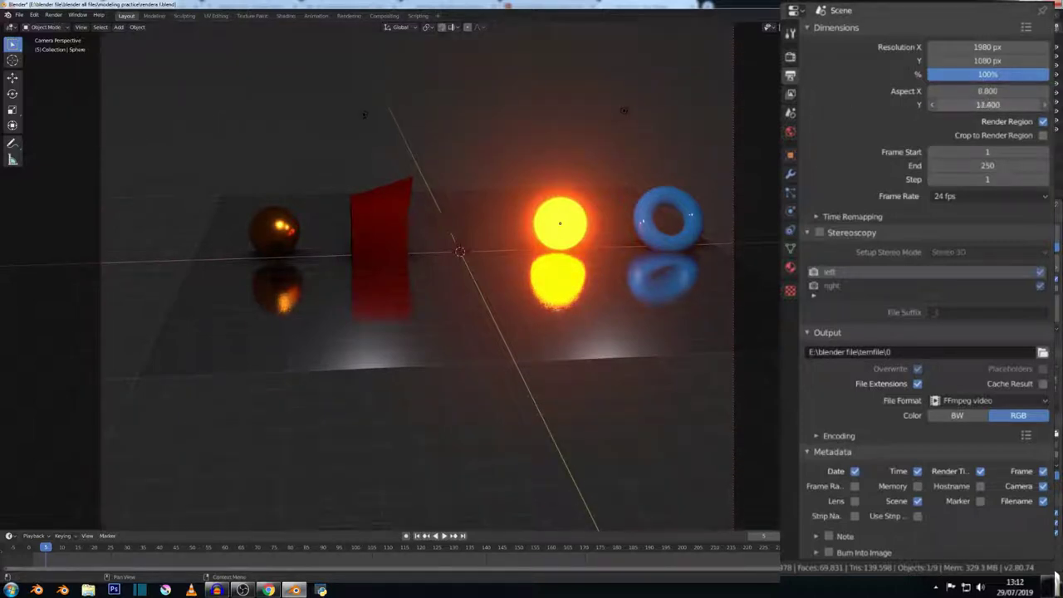
double_click(938, 91)
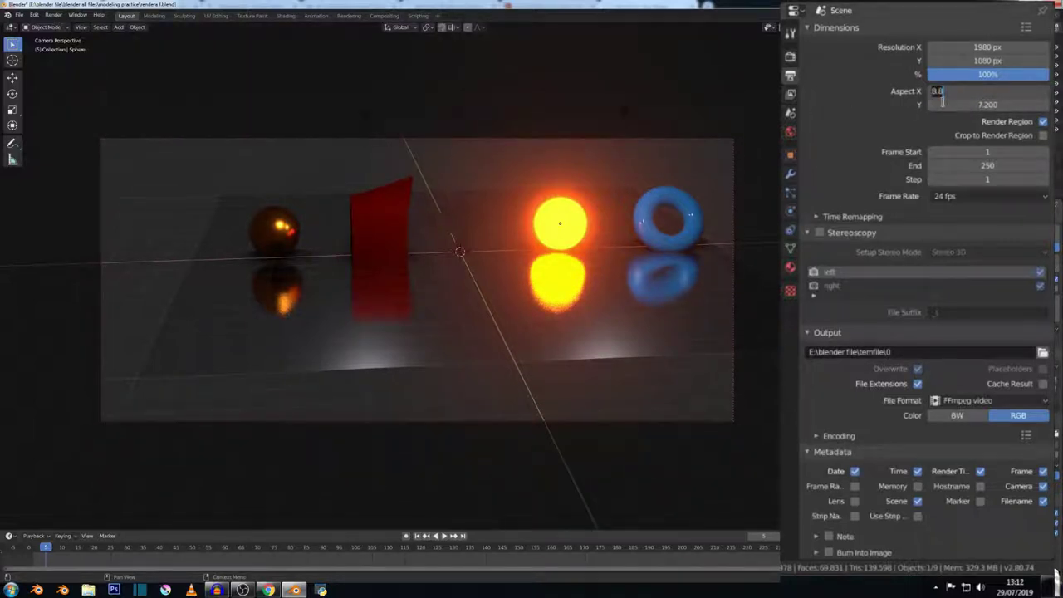
type("1")
key("Return")
key("BackSpace")
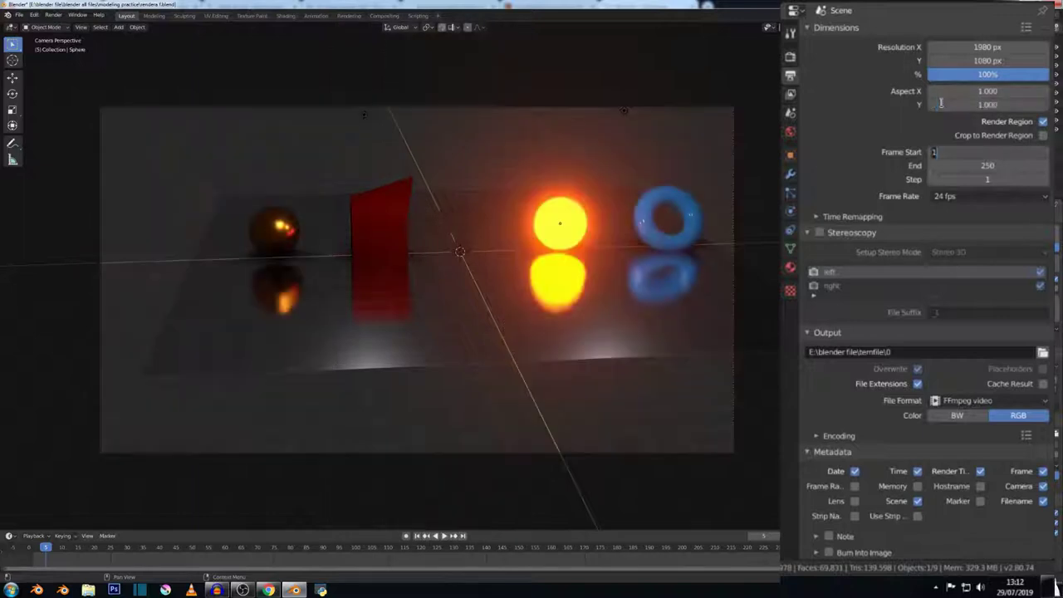
- Toggle Render Region off and back on, selecting the ground plane in between
left_click(1043, 121)
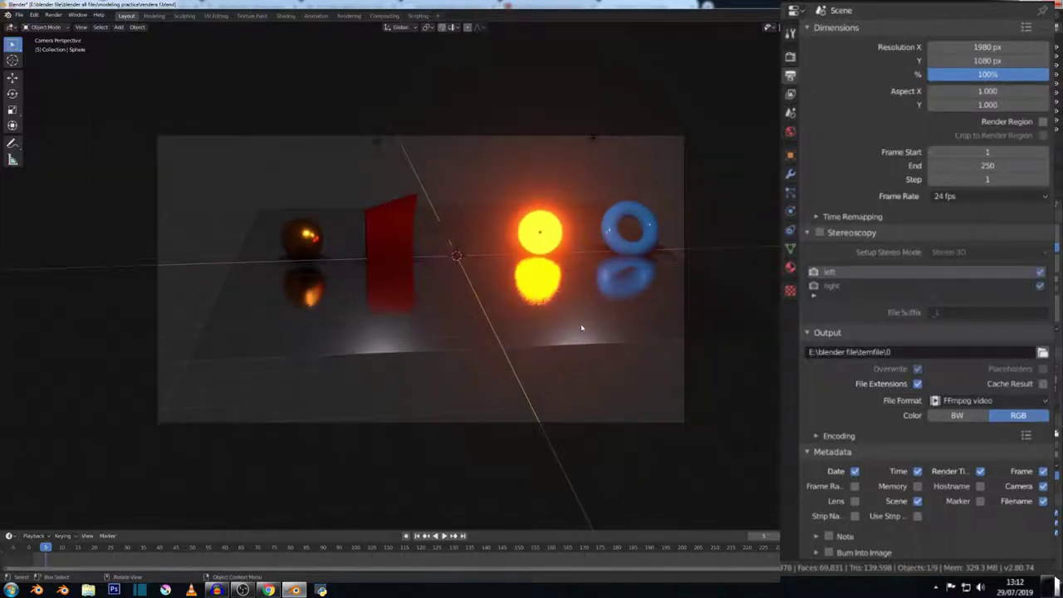
left_click(723, 309)
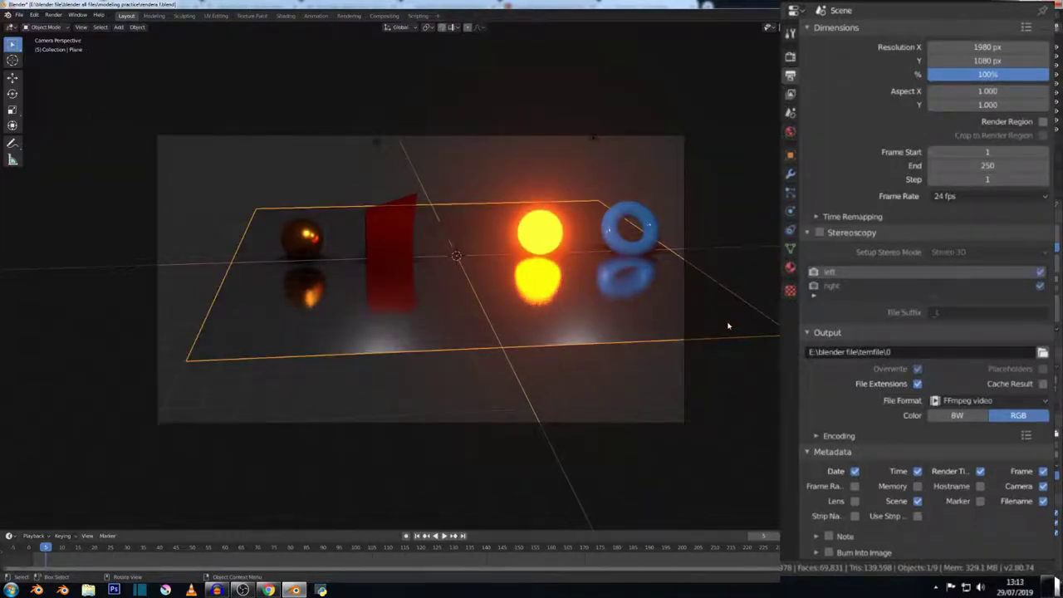
left_click(1044, 122)
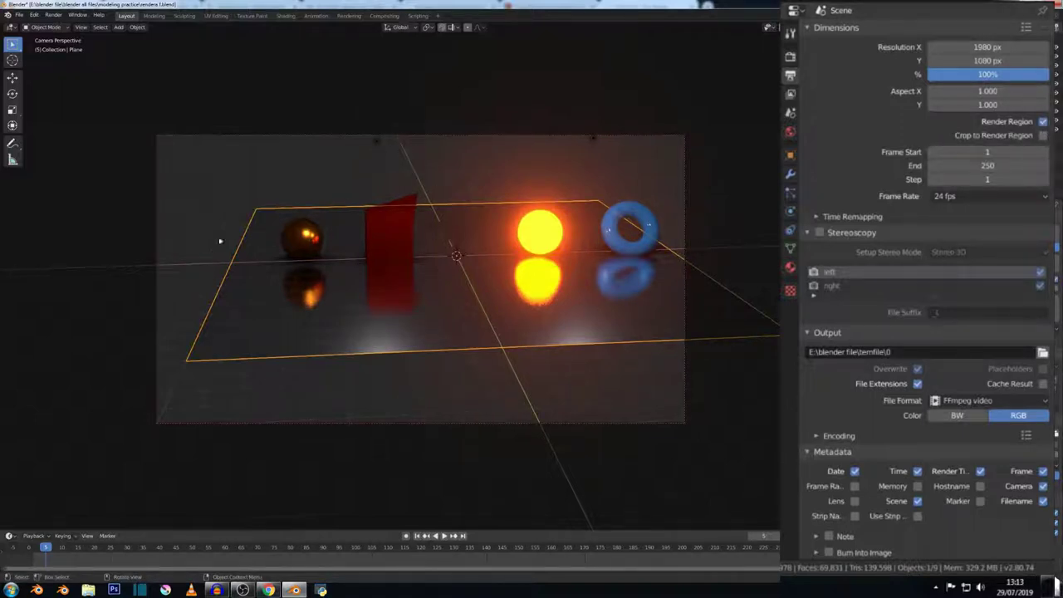
- Orbit the scene, return to camera view with Numpad 0, and zoom in on the frame
scroll(484, 221, "down", 1)
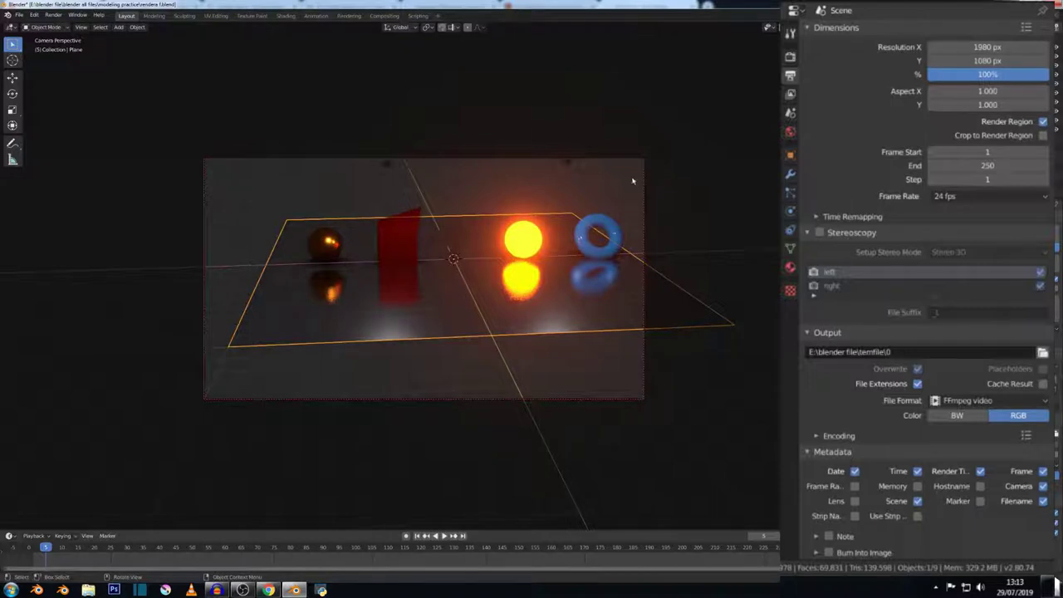
scroll(390, 197, "up", 1)
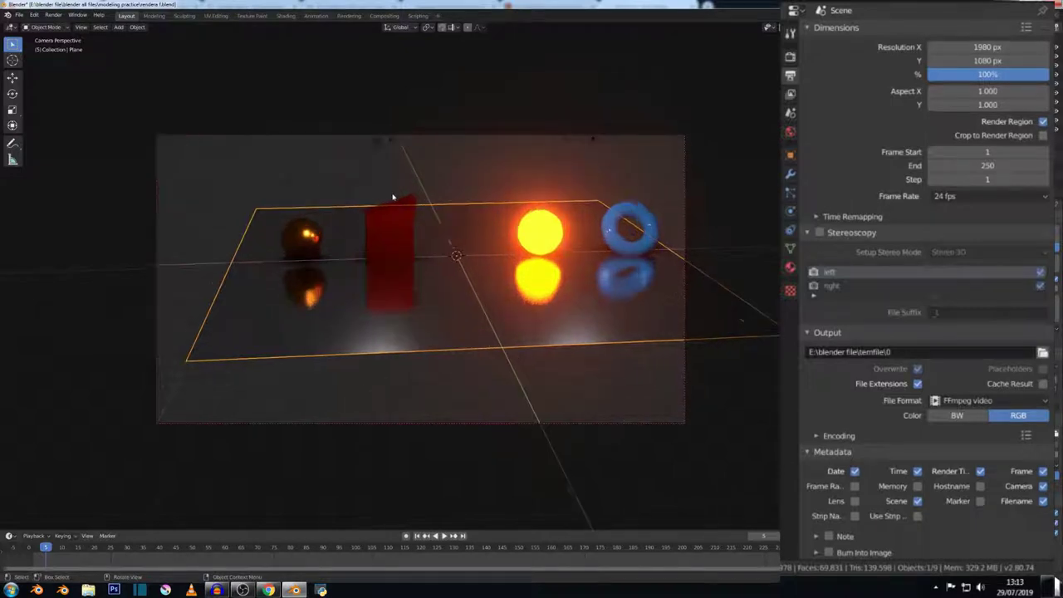
scroll(281, 232, "down", 1)
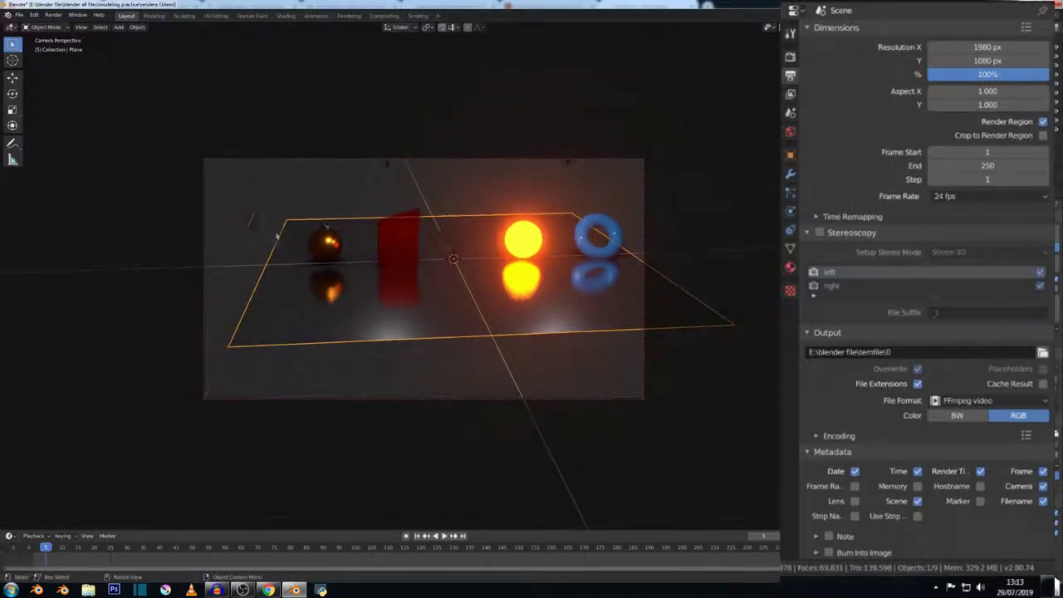
scroll(461, 252, "down", 1)
middle_click_drag(462, 253, 353, 236)
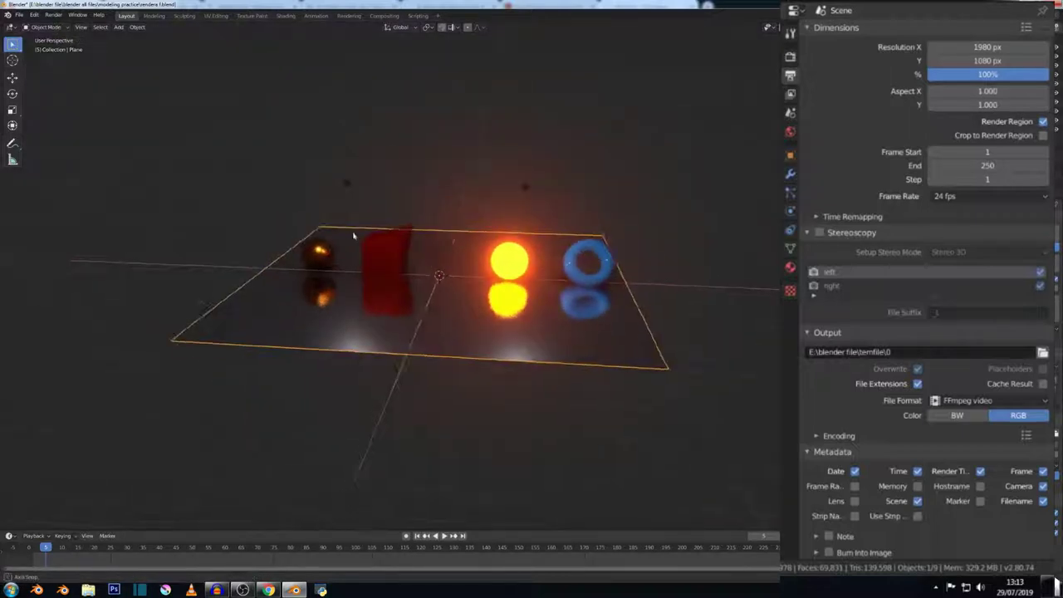
key("KP_0")
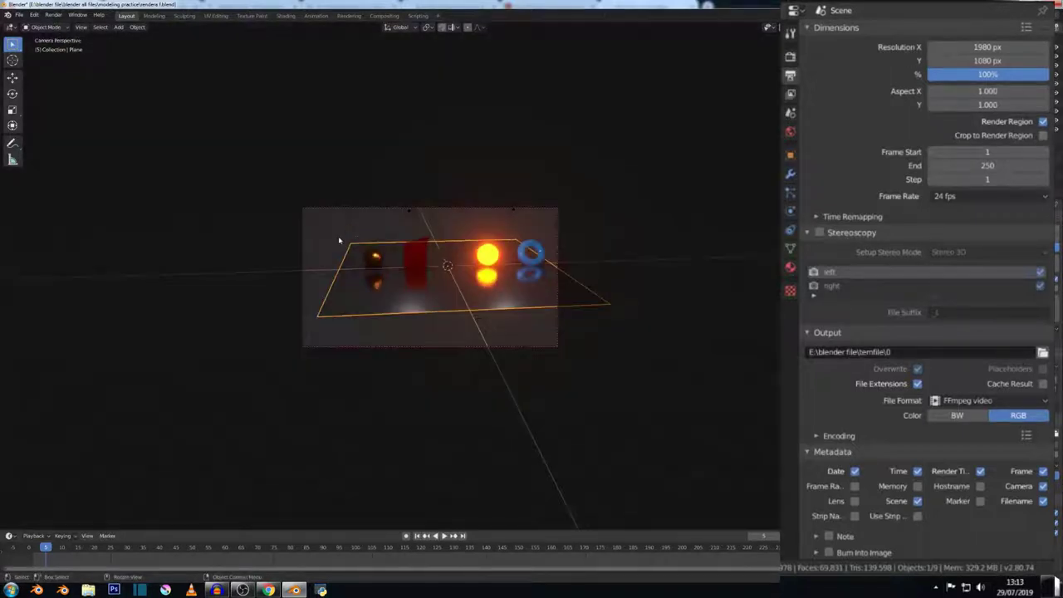
scroll(338, 241, "up", 3)
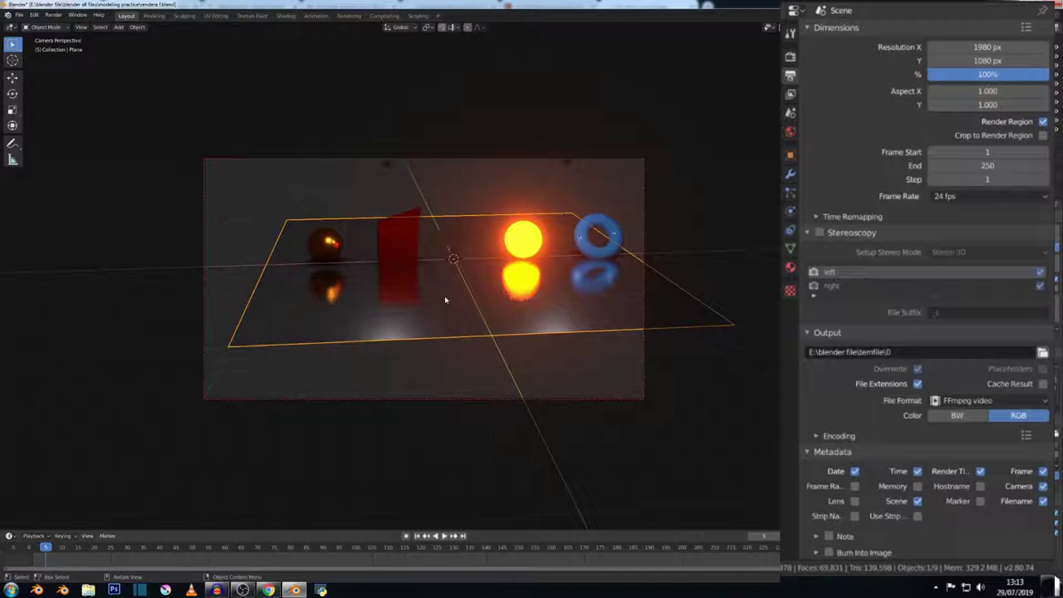
- Enable Crop to Render Region and box a render region around the glowing sphere with Ctrl+B
left_click(1043, 136)
key("ctrl+b")
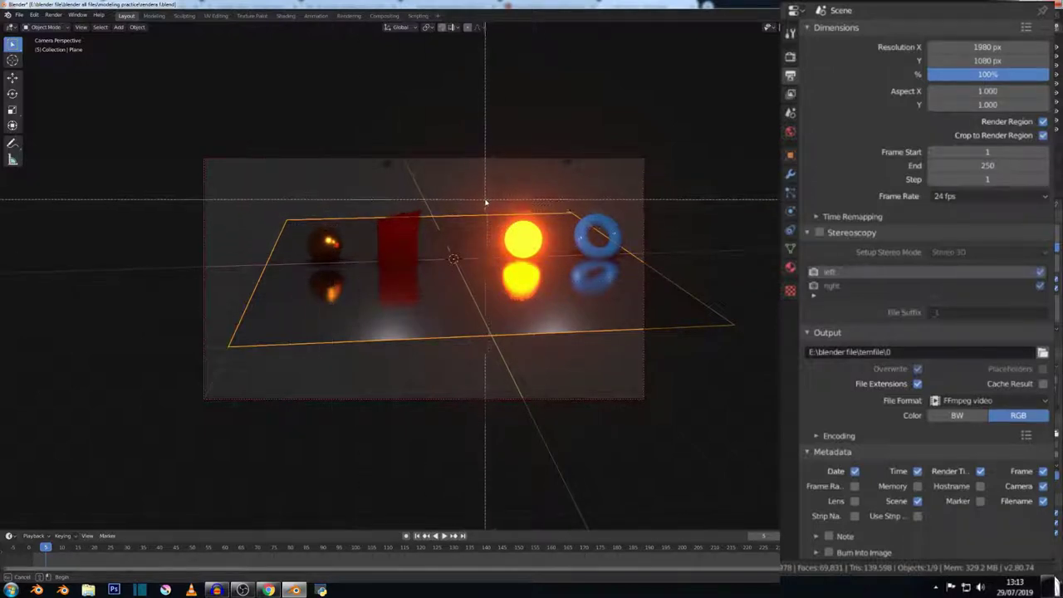
mouse_move(431, 202)
left_mouse_down()
mouse_move(551, 280)
mouse_move(475, 251)
left_mouse_up()
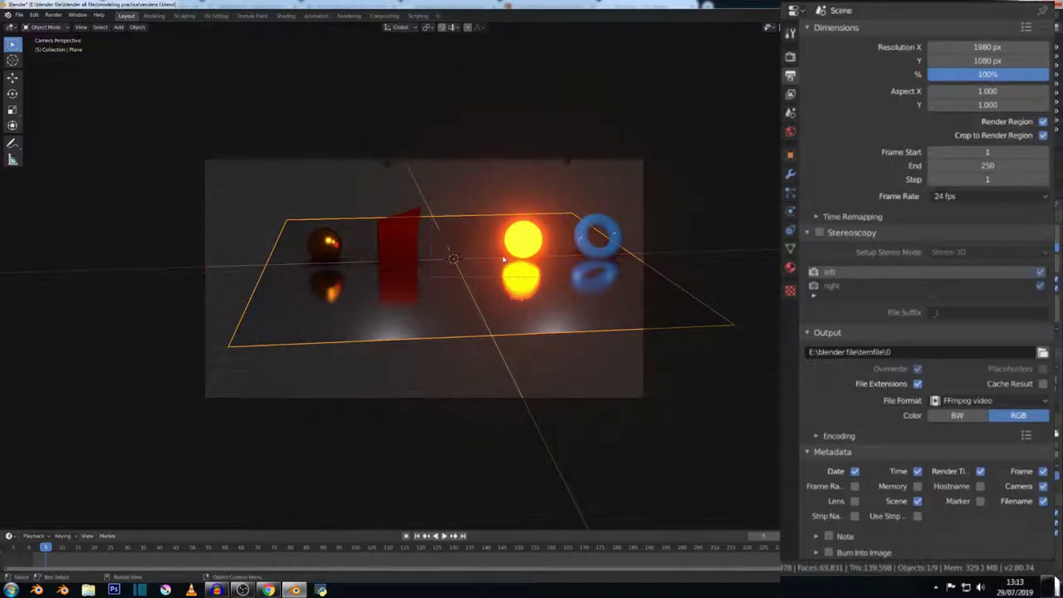
- Render a test image of the cropped region, inspect it, and close the render window
left_click(53, 15)
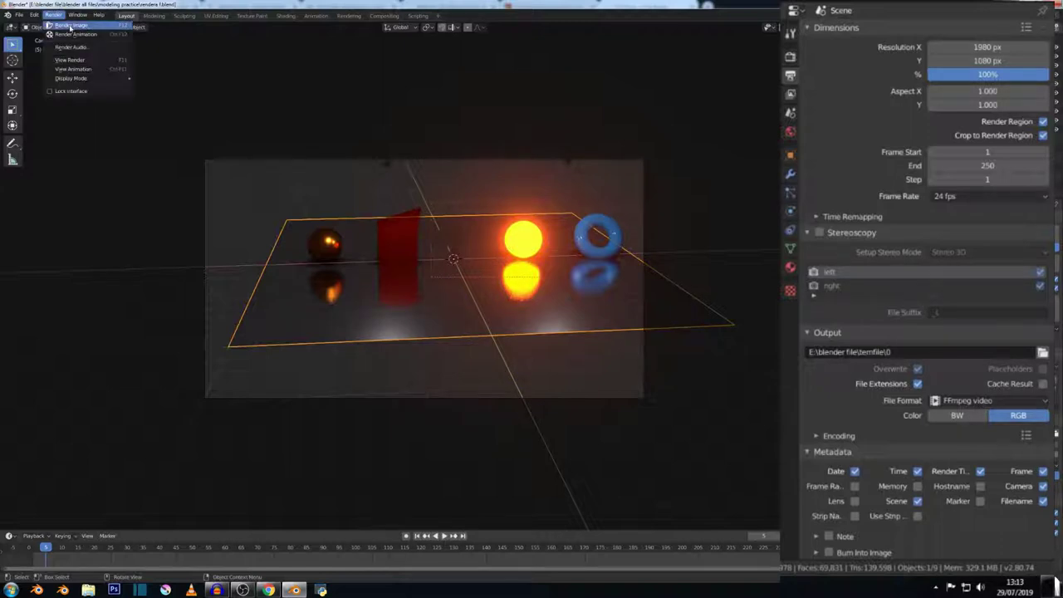
left_click(68, 31)
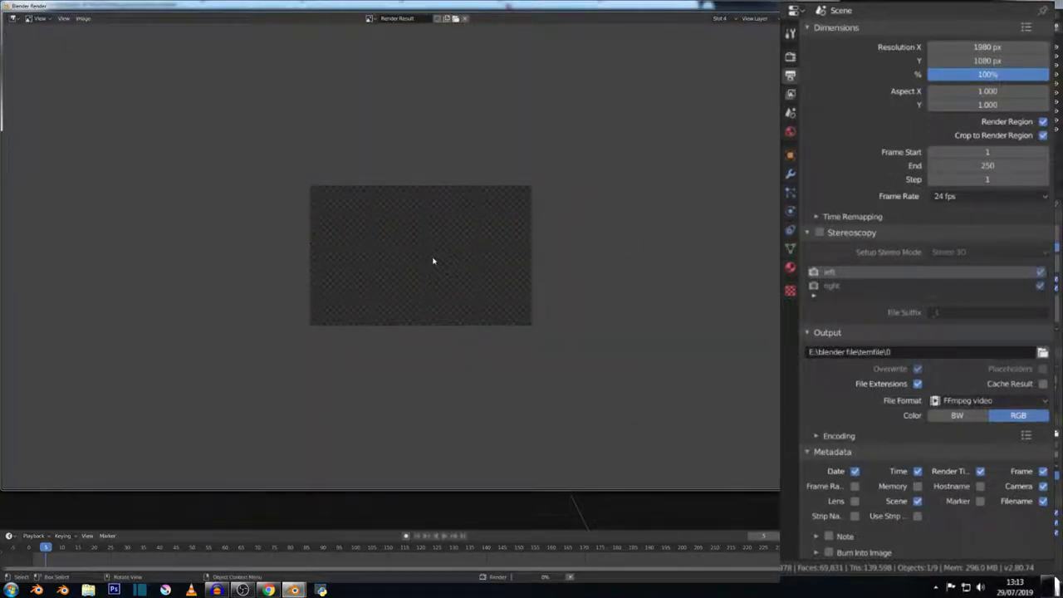
scroll(428, 259, "up", 4)
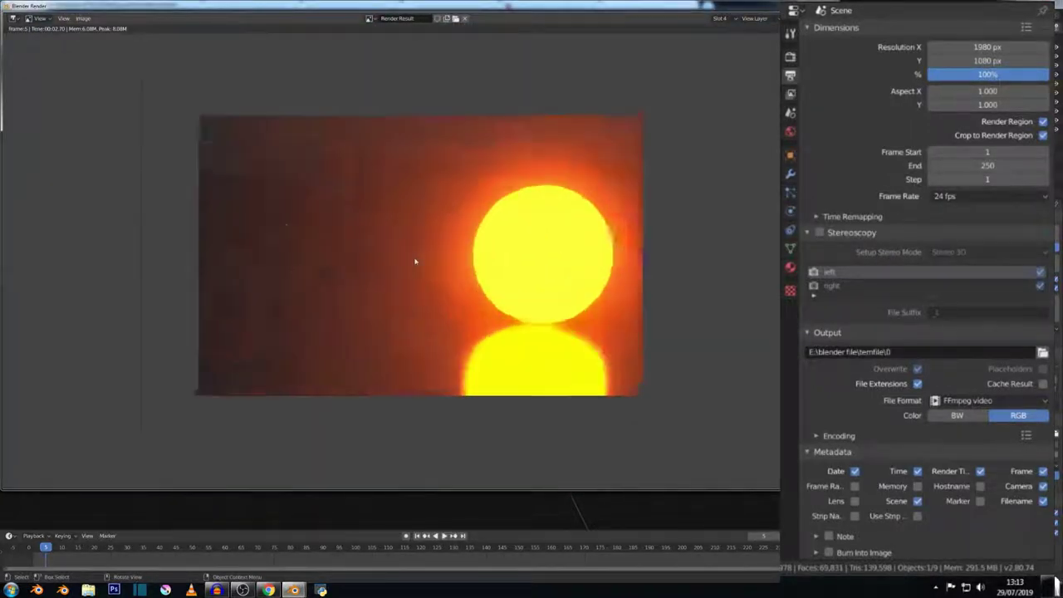
scroll(415, 261, "up", 3)
scroll(417, 261, "down", 7)
scroll(417, 261, "up", 8)
scroll(415, 257, "down", 4)
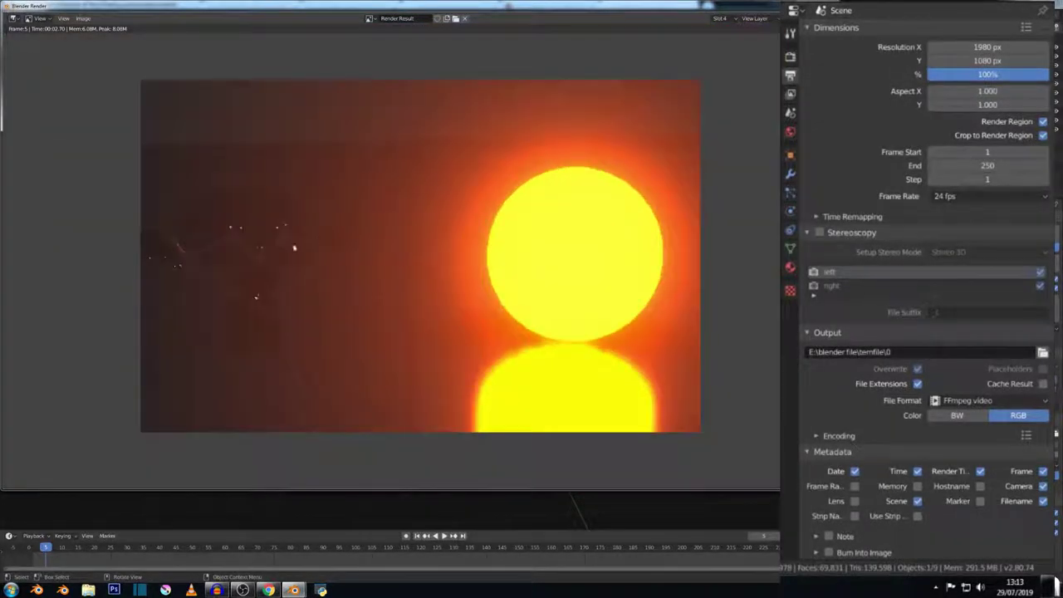
key("Escape")
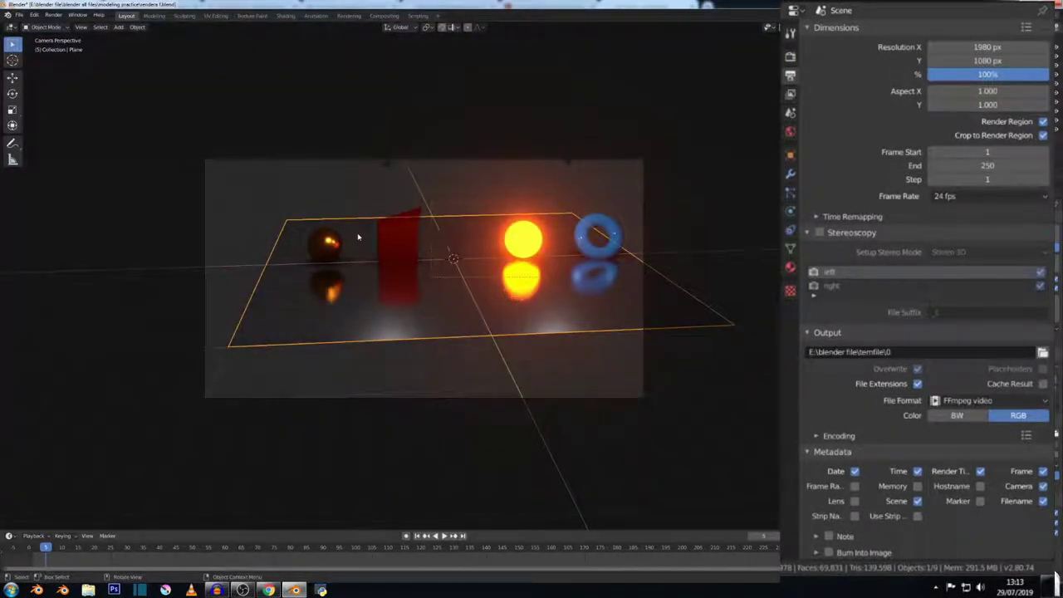
- Redraw the render region over the whole camera frame and untick Crop to Render Region
key("ctrl+b")
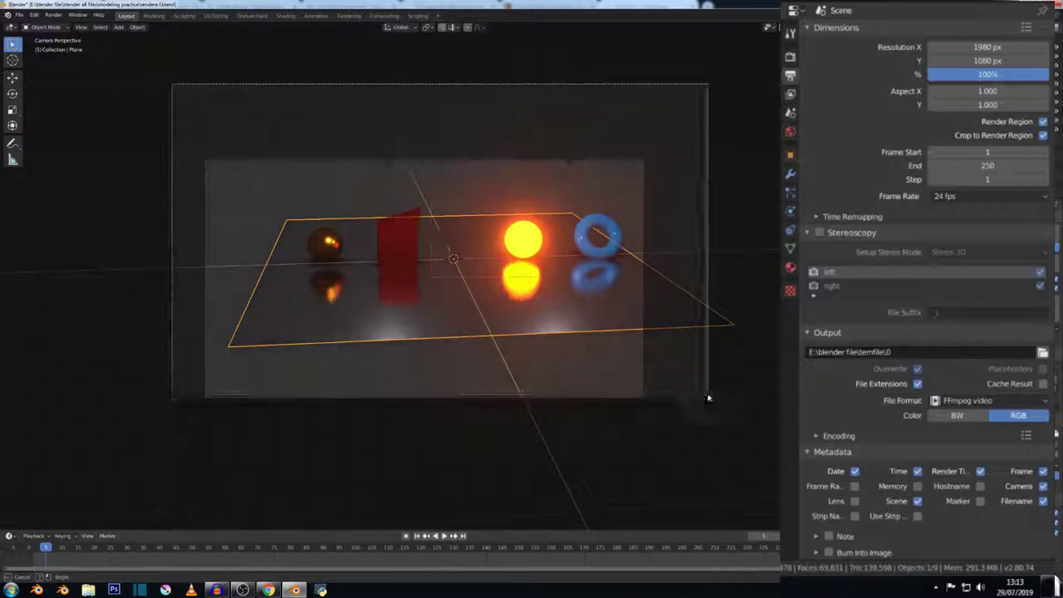
left_click_drag(171, 87, 712, 398)
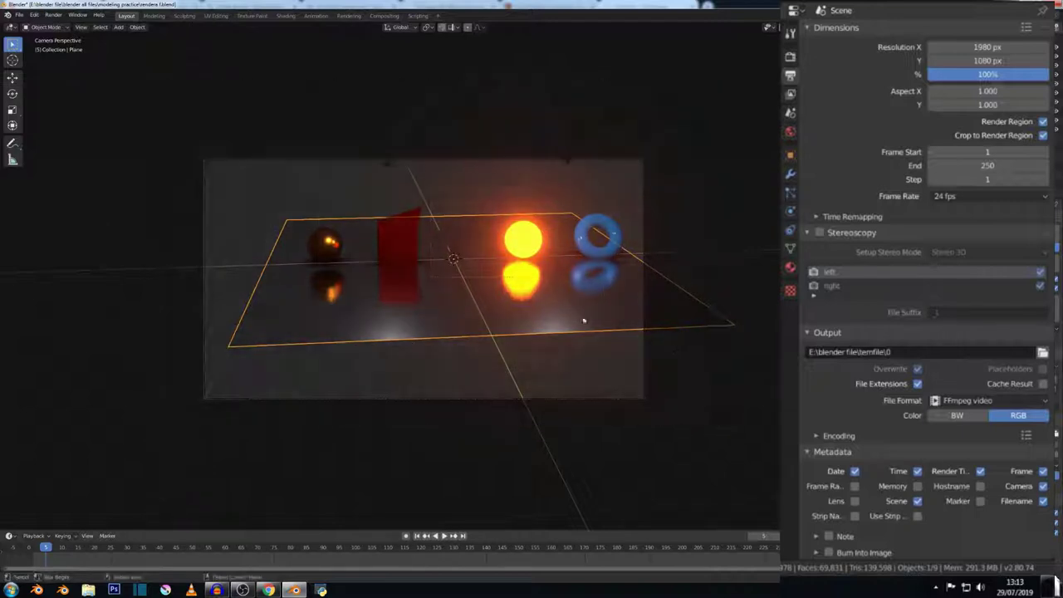
left_click(1043, 135)
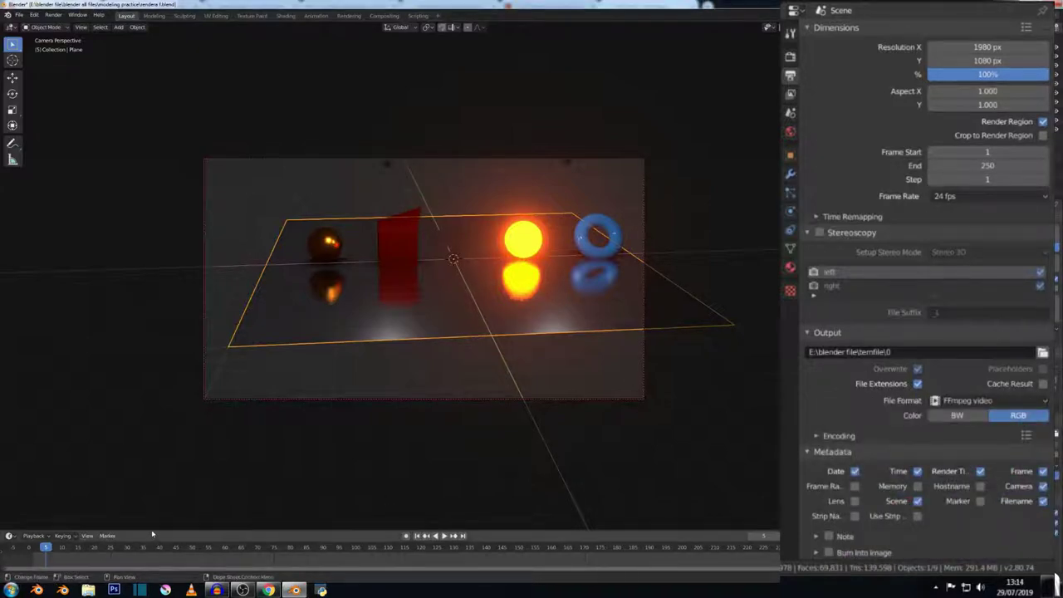
- Enlarge the timeline, set the current frame to 2, and collapse the Time Remapping and Stereoscopy panels
left_click_drag(152, 532, 157, 450)
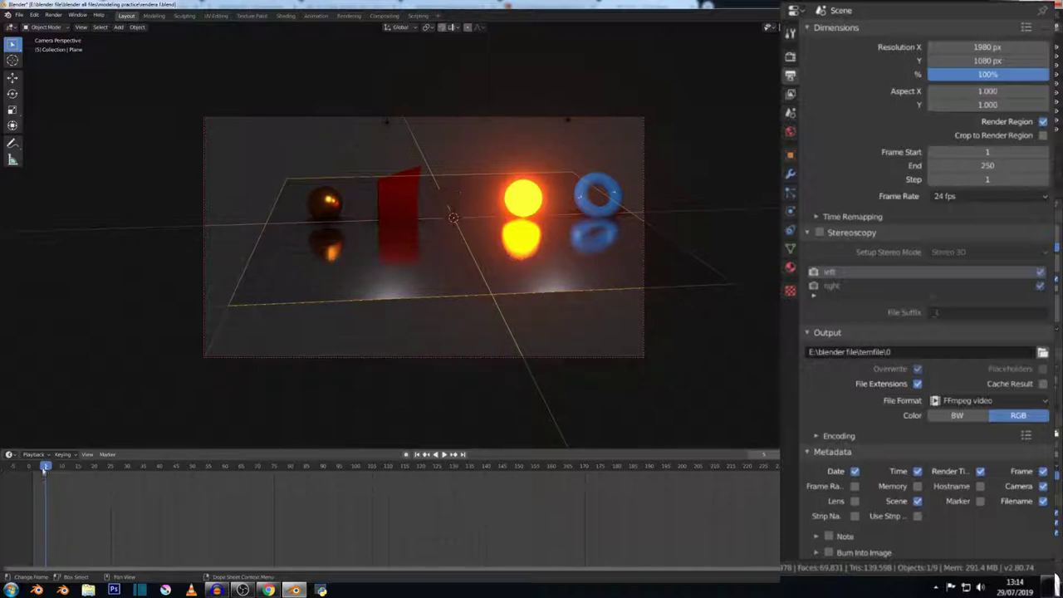
left_click_drag(44, 469, 37, 508)
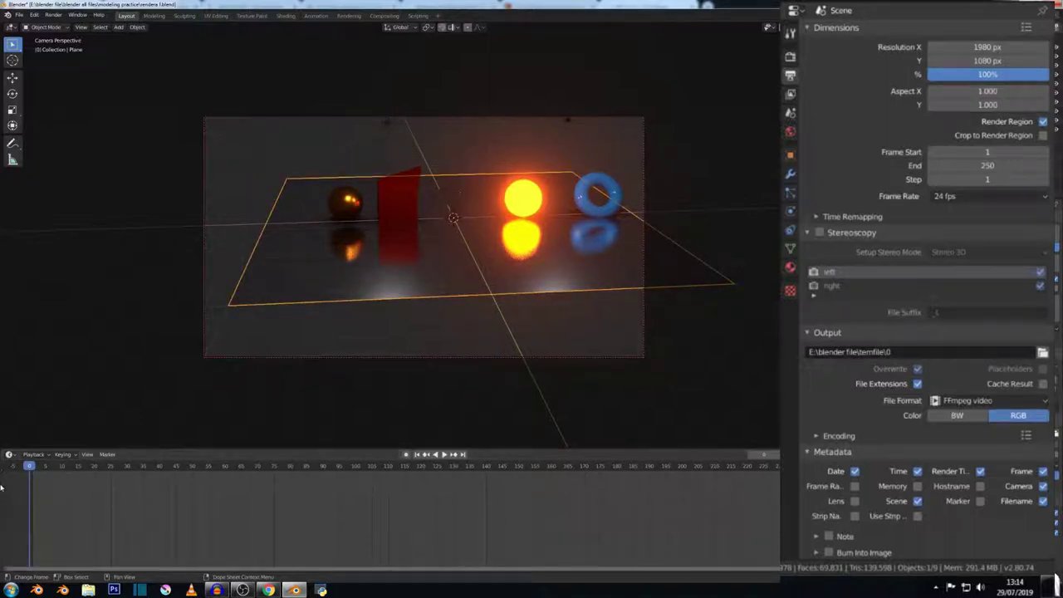
left_click(37, 474)
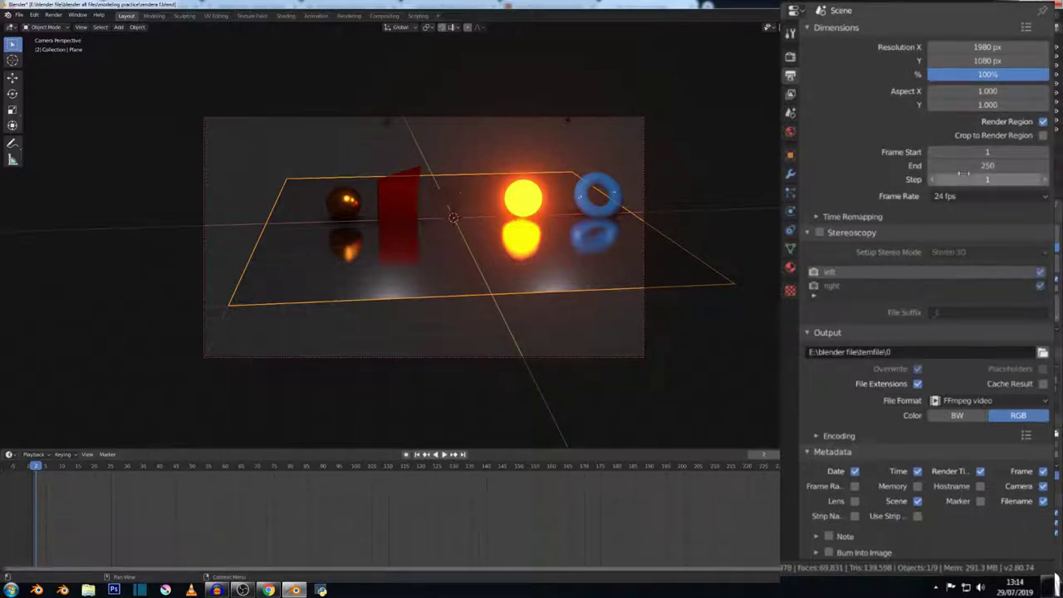
left_click(947, 200)
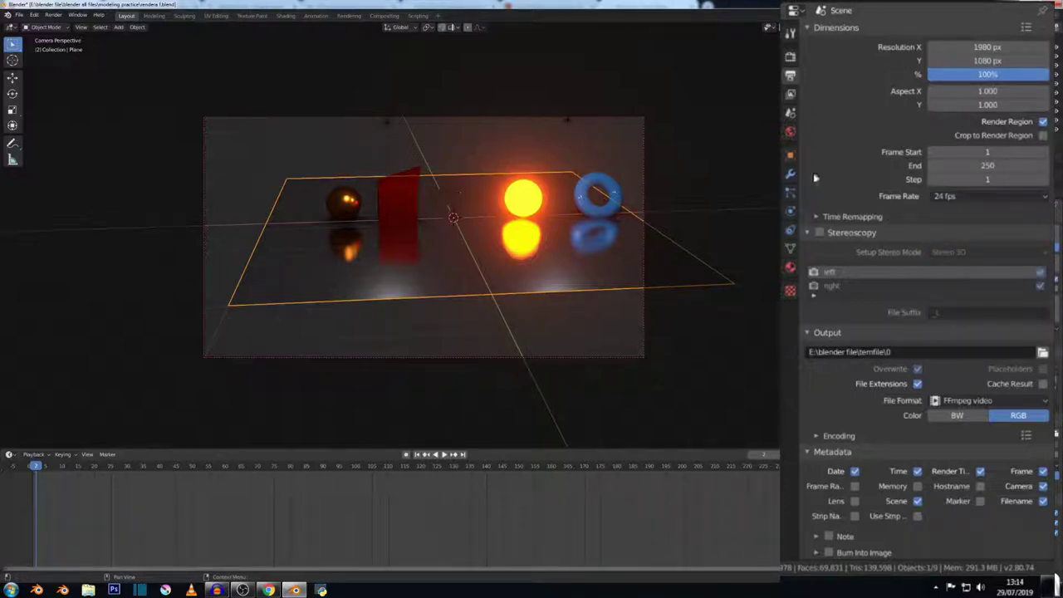
left_click(814, 219)
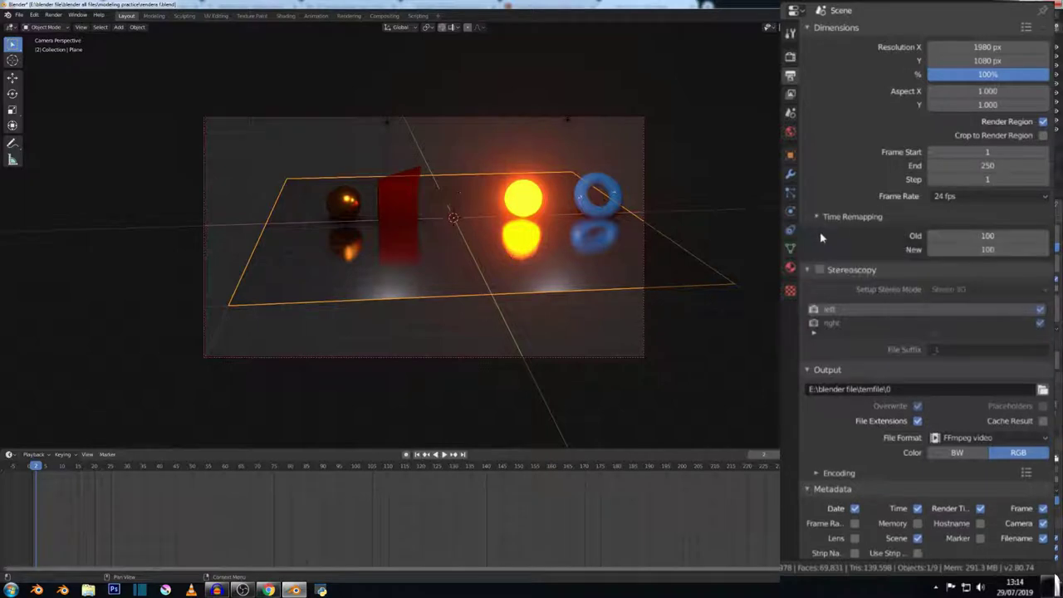
left_click(807, 270)
left_click(817, 217)
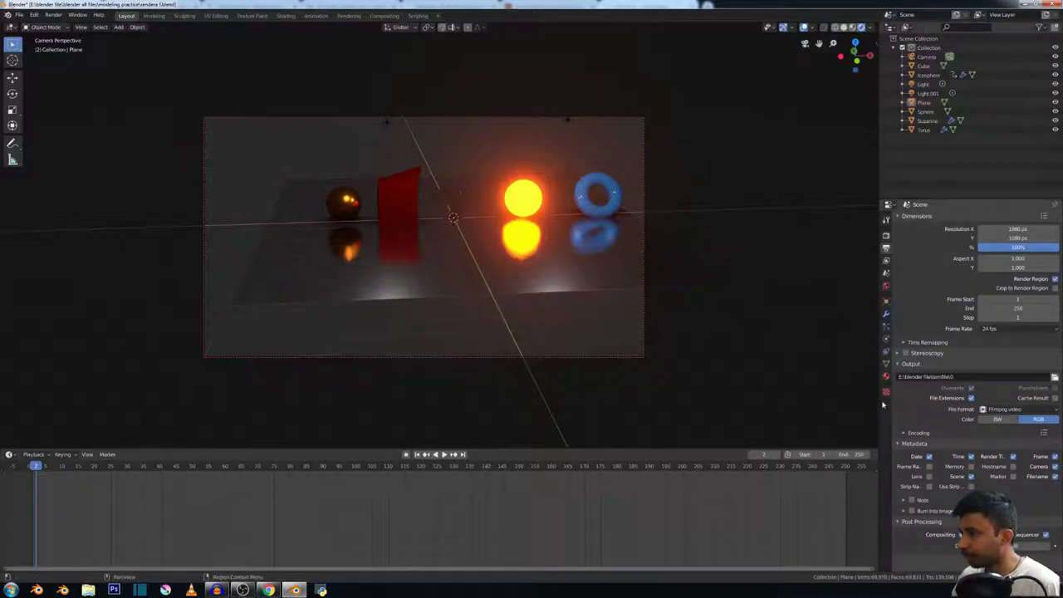
- Deselect all, widen the Properties area, and set the output path to E:\blender file\tempfile\01
key("alt+a")
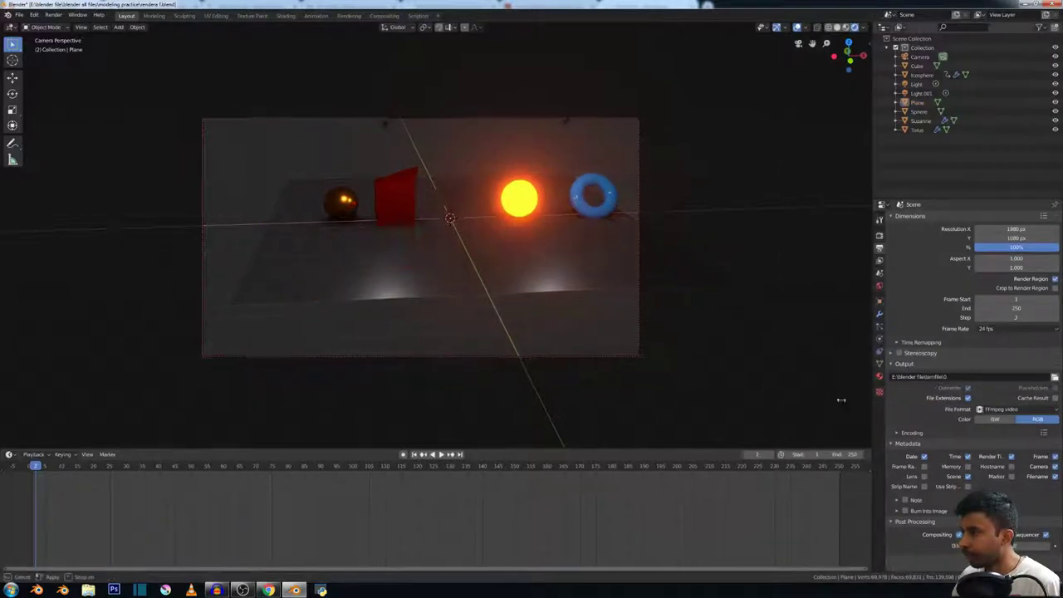
left_click_drag(879, 407, 747, 397)
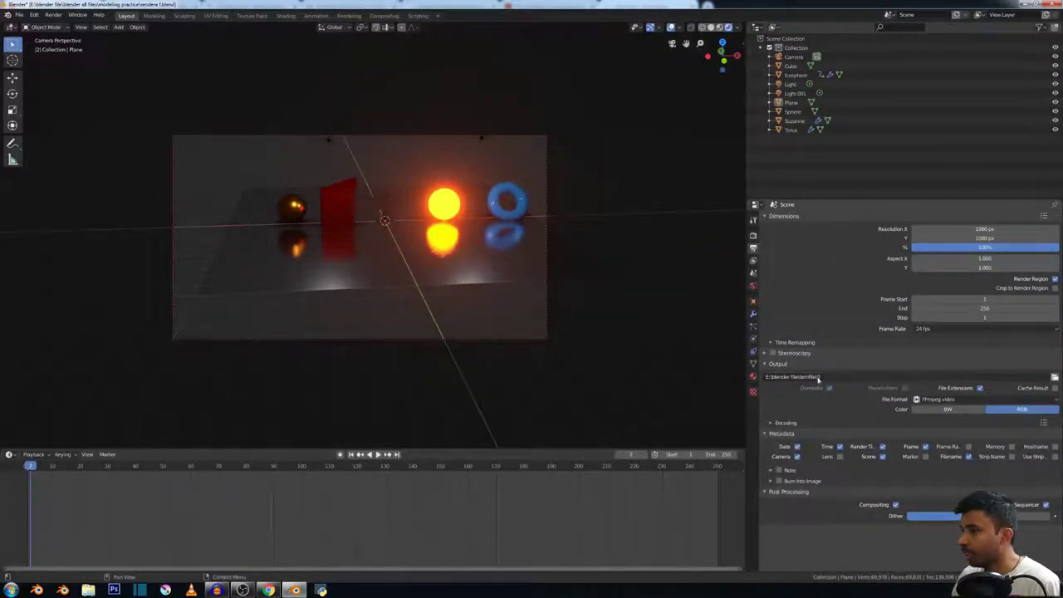
left_click(1054, 378)
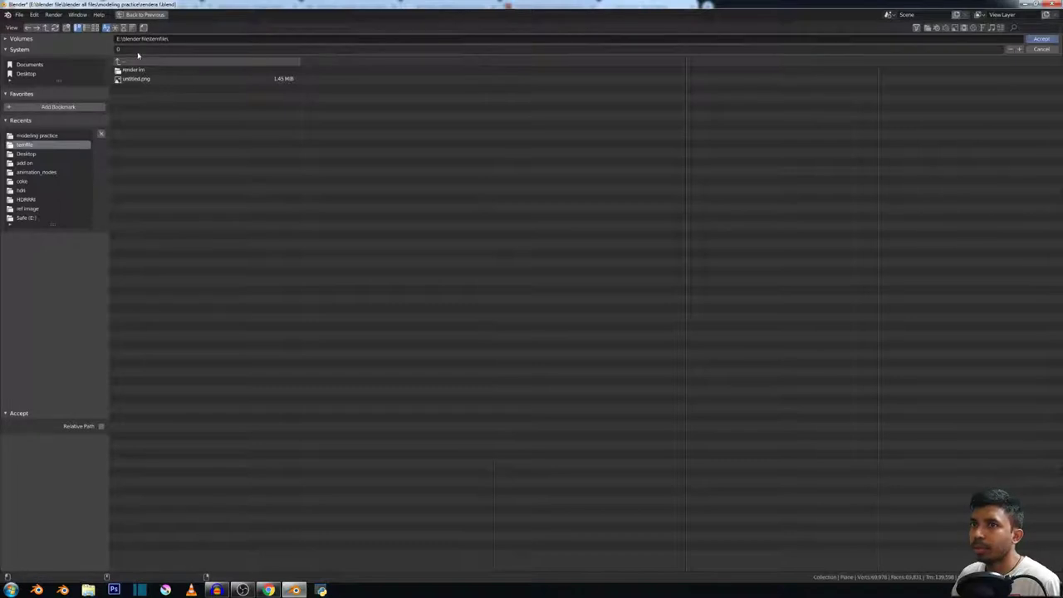
left_click(139, 51)
type("1")
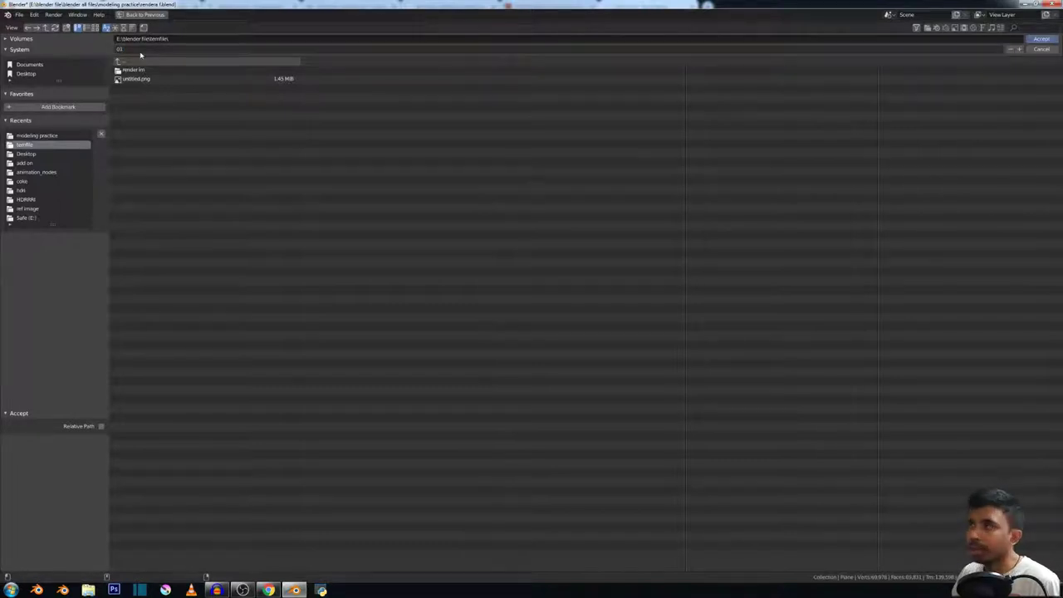
left_click(1042, 39)
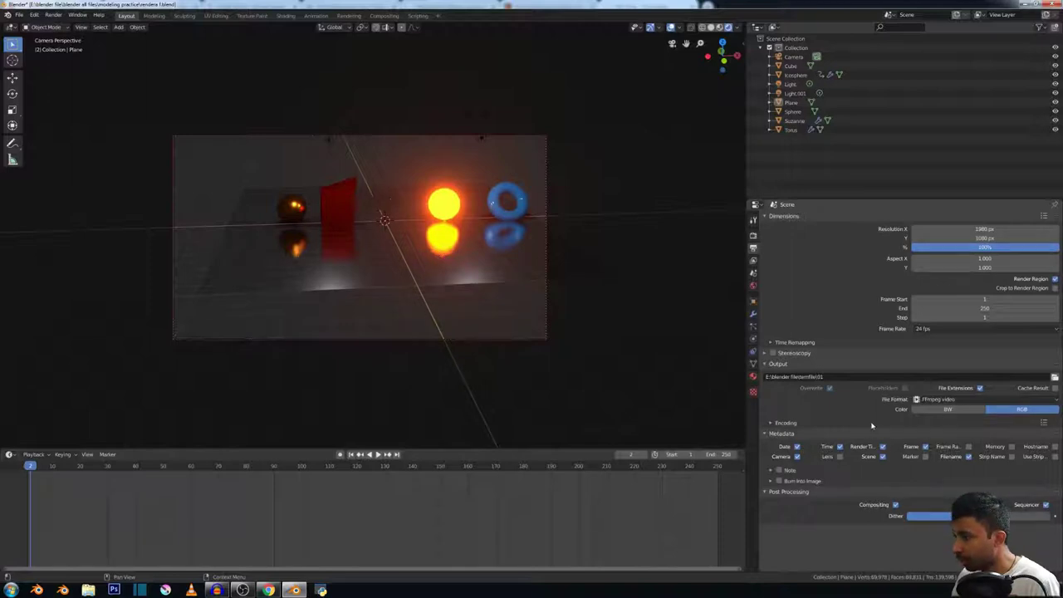
- Collapse Metadata, enable Overwrite, and expand the Encoding settings while keeping FFmpeg video
left_click(766, 434)
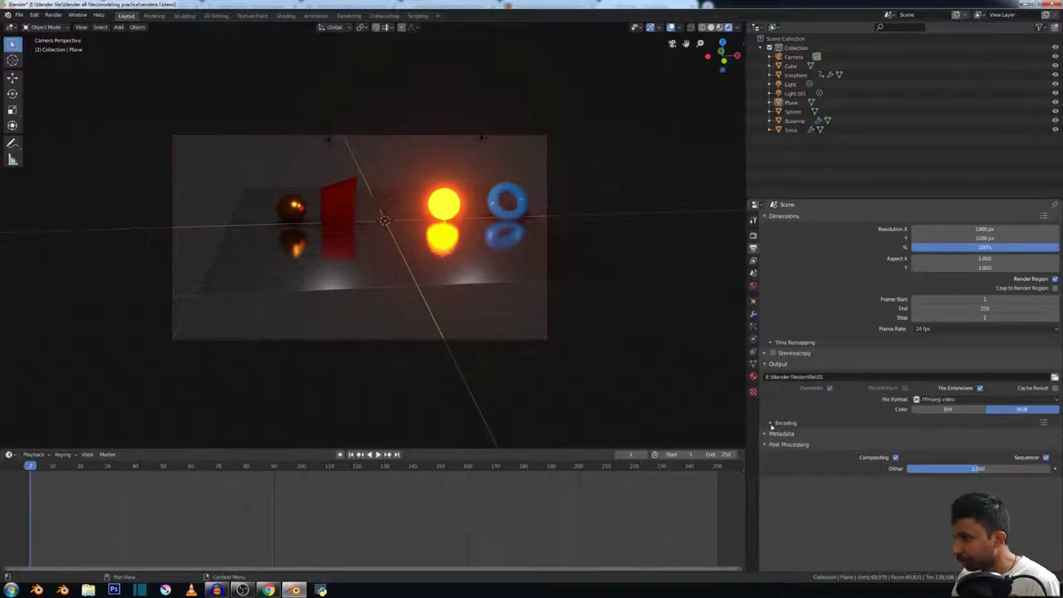
left_click(830, 388)
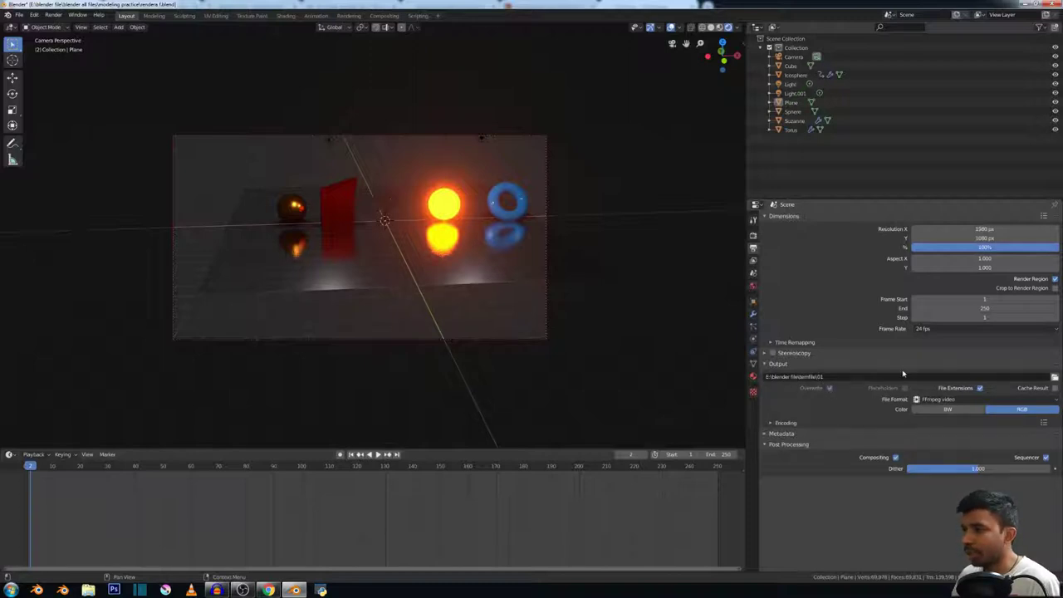
left_click(952, 400)
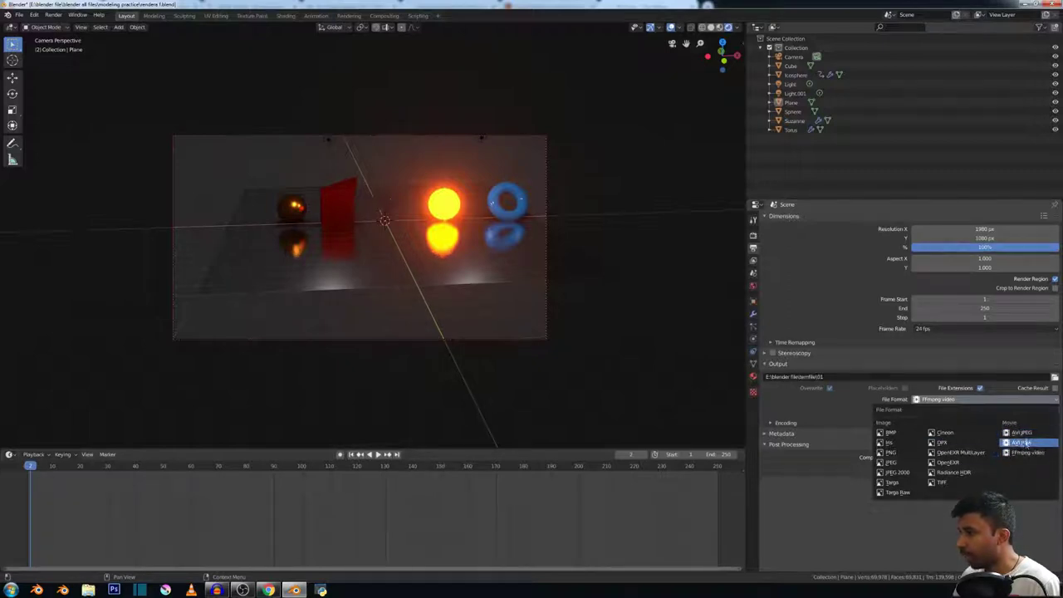
left_click(993, 451)
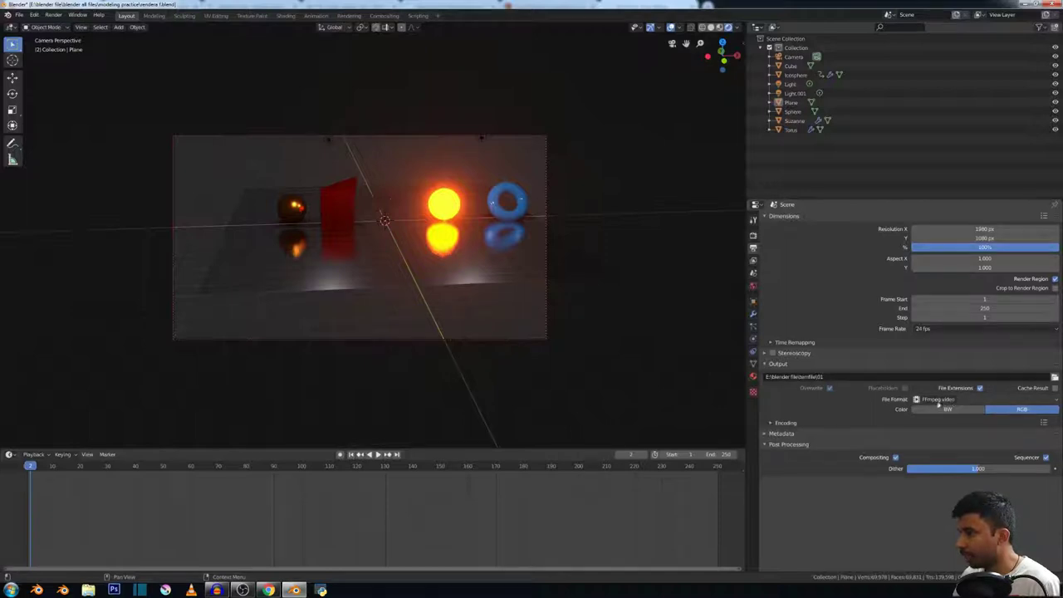
left_click(781, 423)
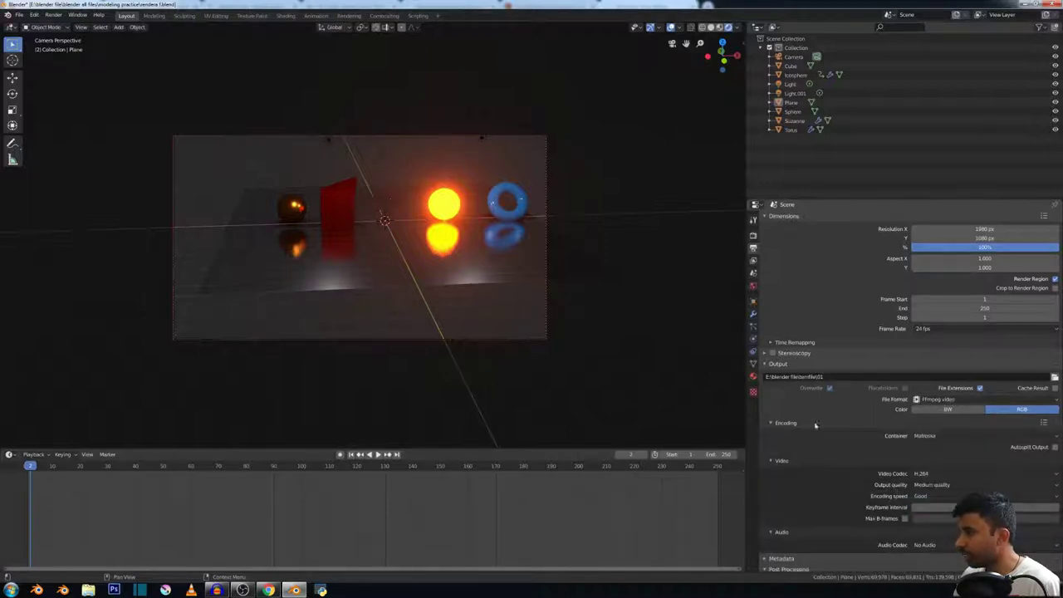
- Change the output File Format to PNG
left_click(938, 399)
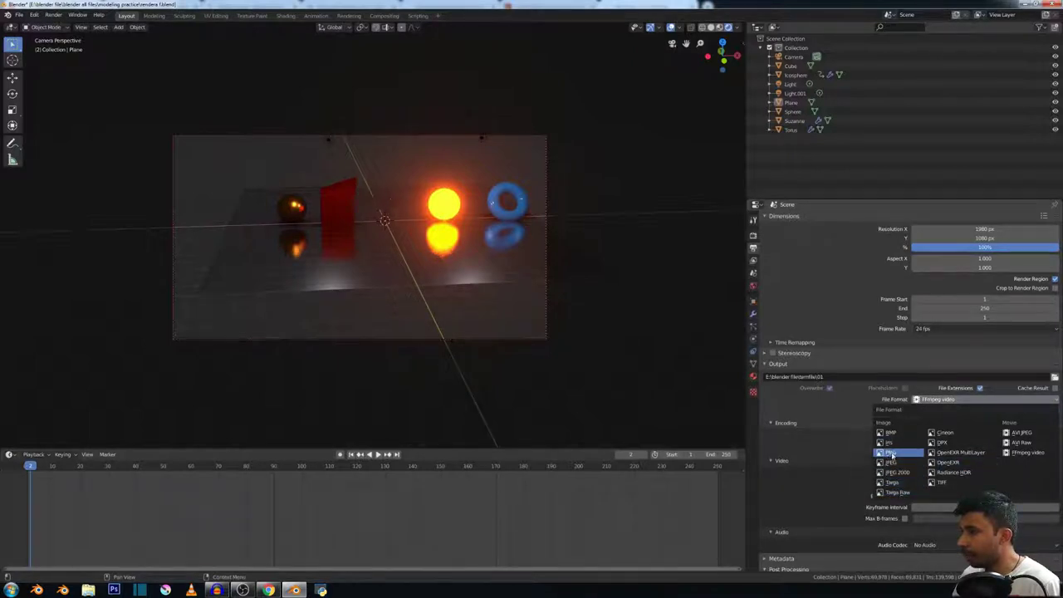
left_click(890, 452)
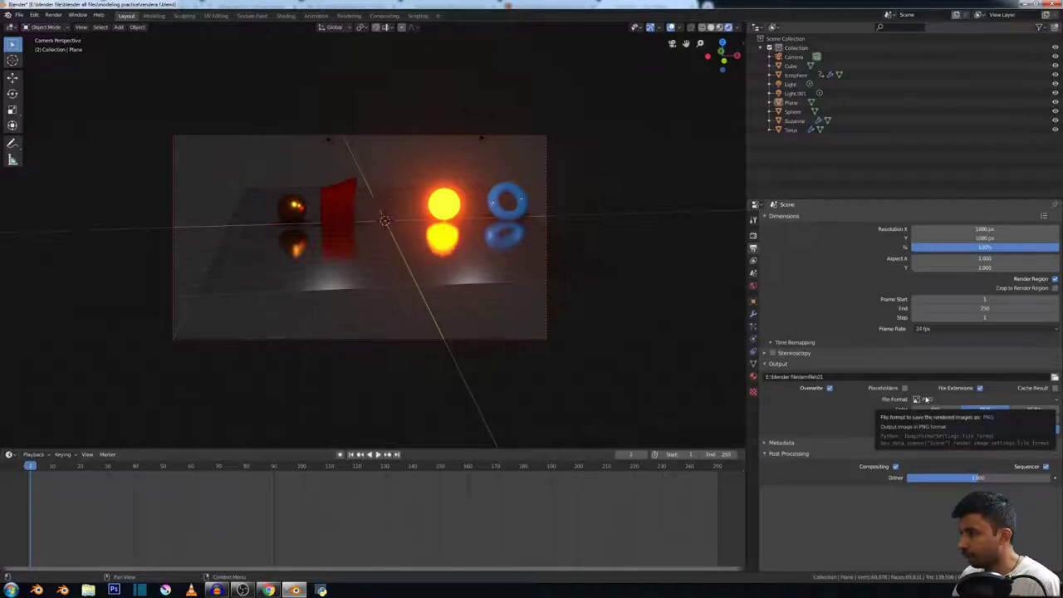
left_click(933, 402)
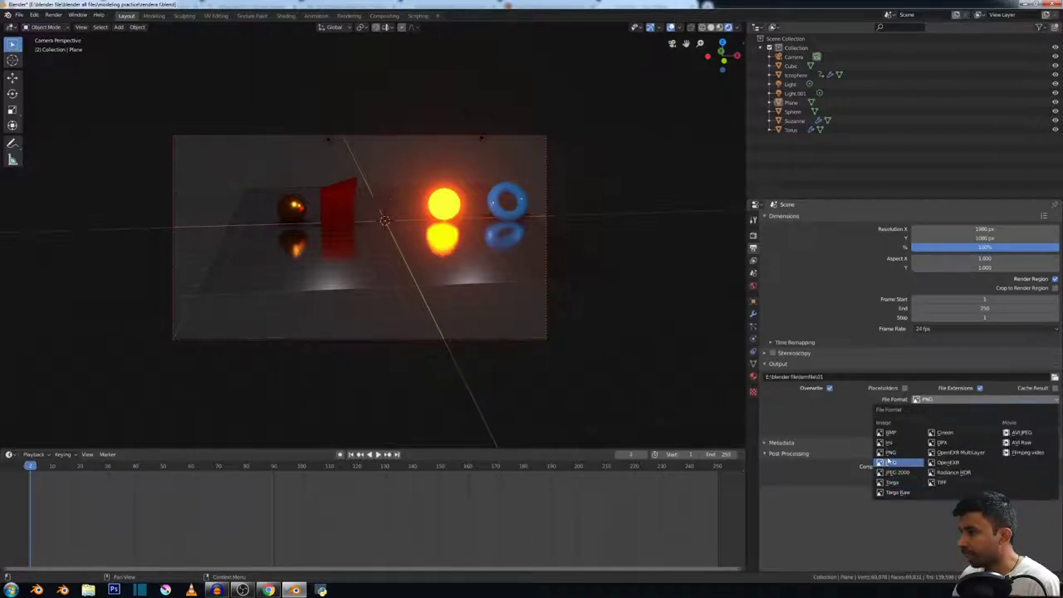
left_click(932, 403)
left_click(931, 403)
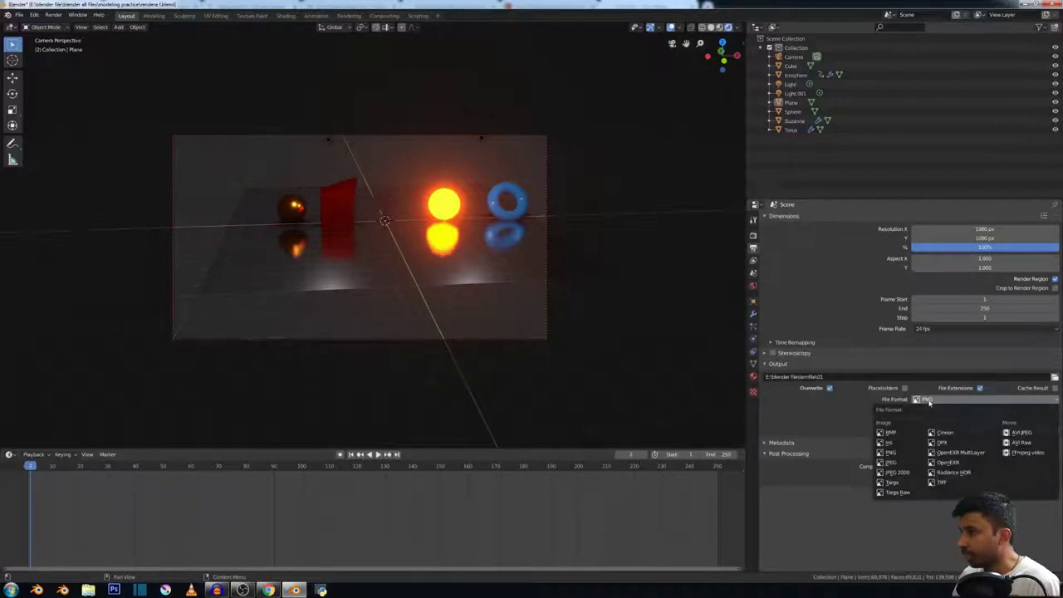
left_click(947, 402)
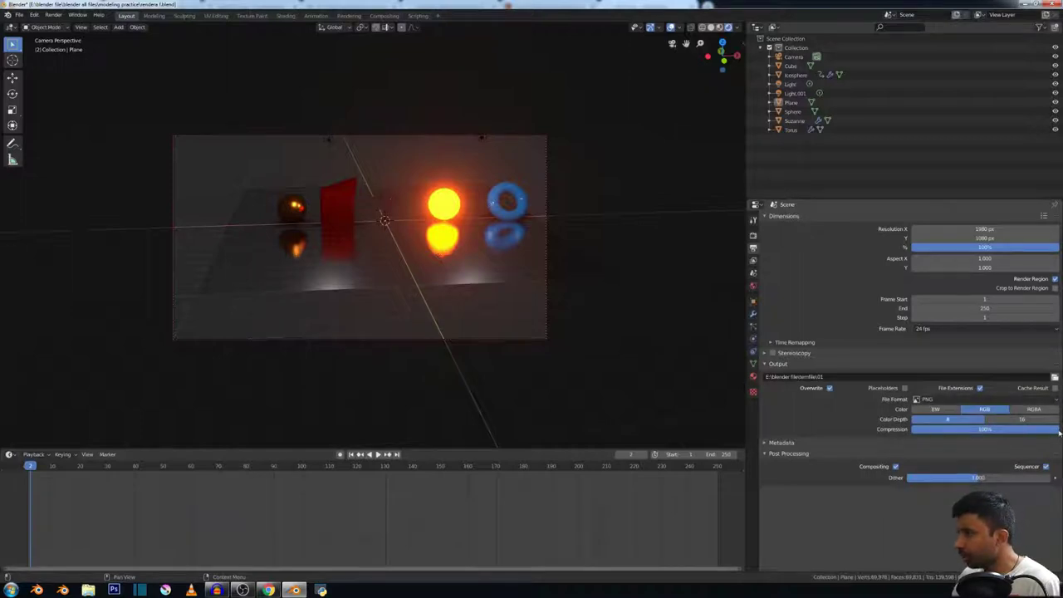
- Set 16-bit color depth, tick every remaining metadata field like Lens and Hostname, and render the frame
left_click(993, 419)
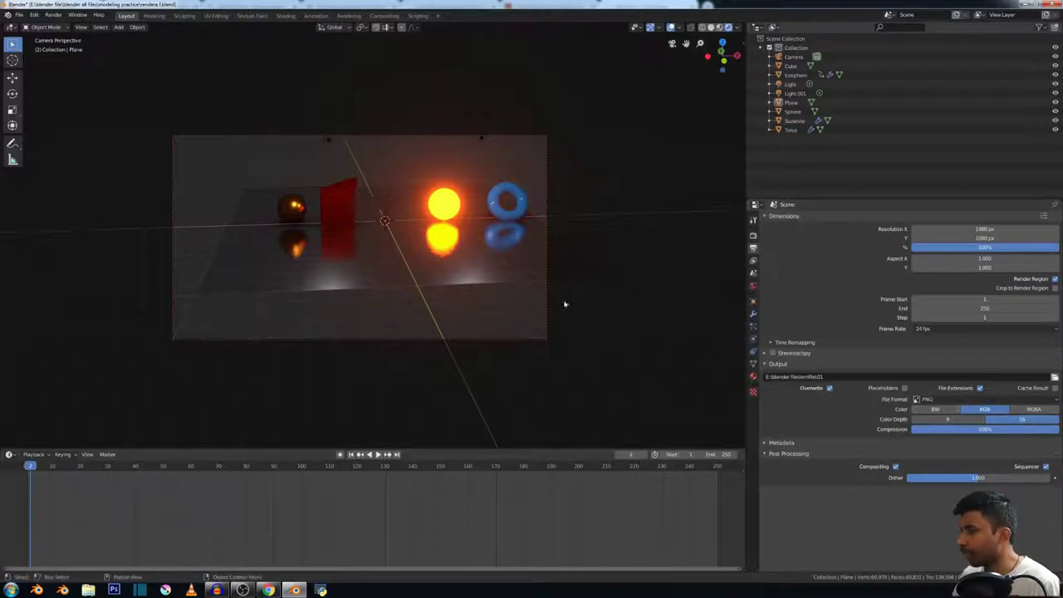
left_click(764, 443)
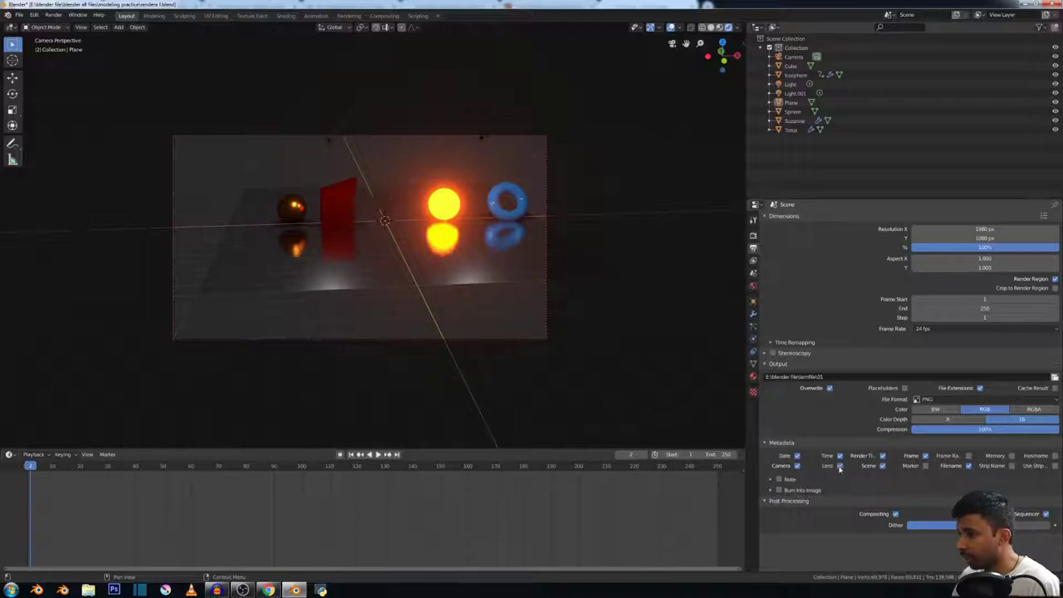
left_click_drag(839, 465, 1046, 465)
left_click_drag(925, 456, 1046, 456)
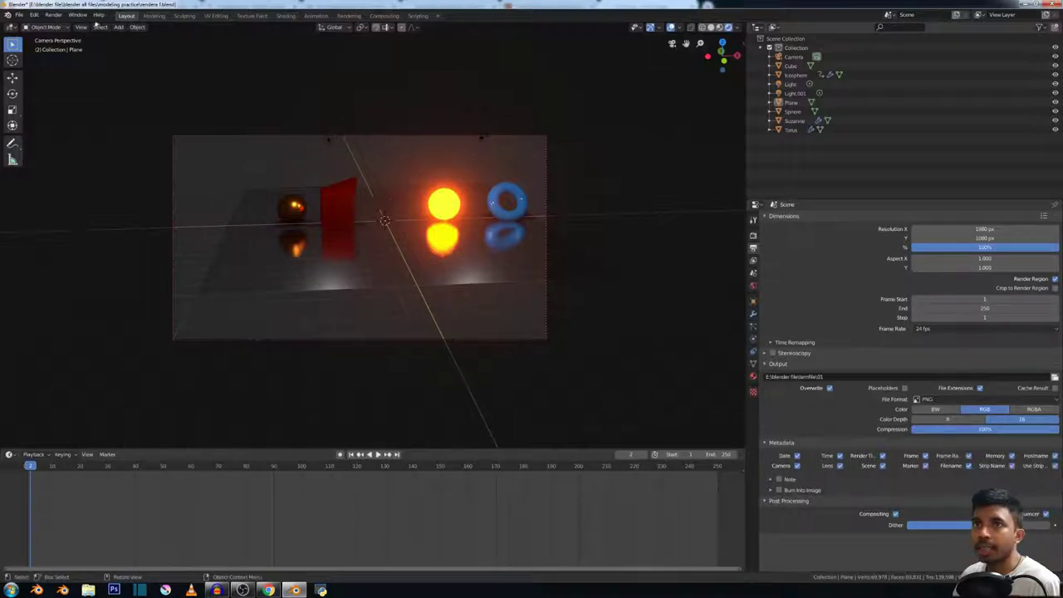
left_click(53, 15)
left_click(67, 60)
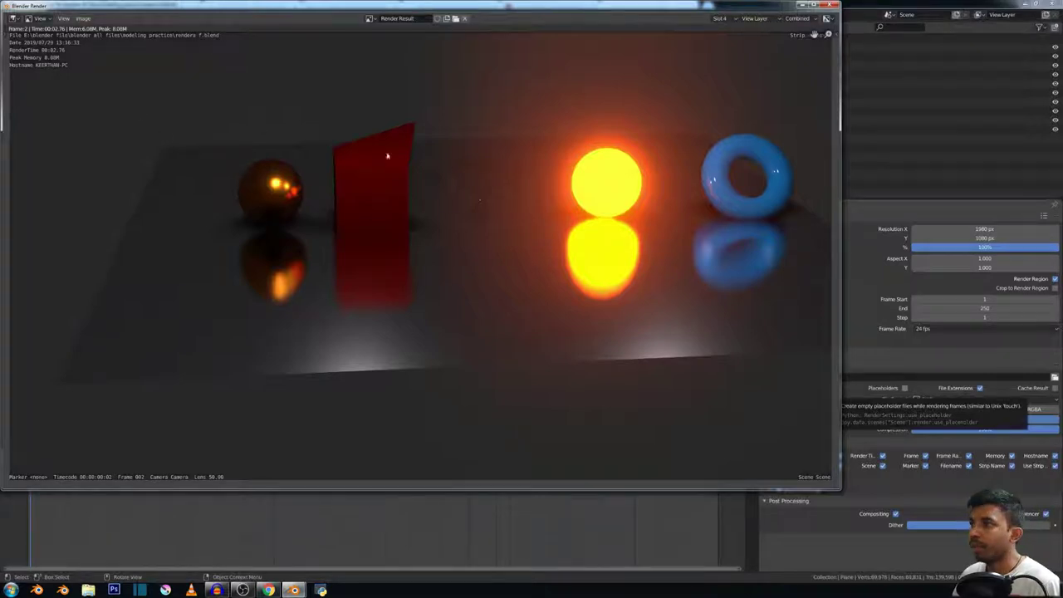
scroll(398, 162, "down", 4)
scroll(428, 171, "up", 2)
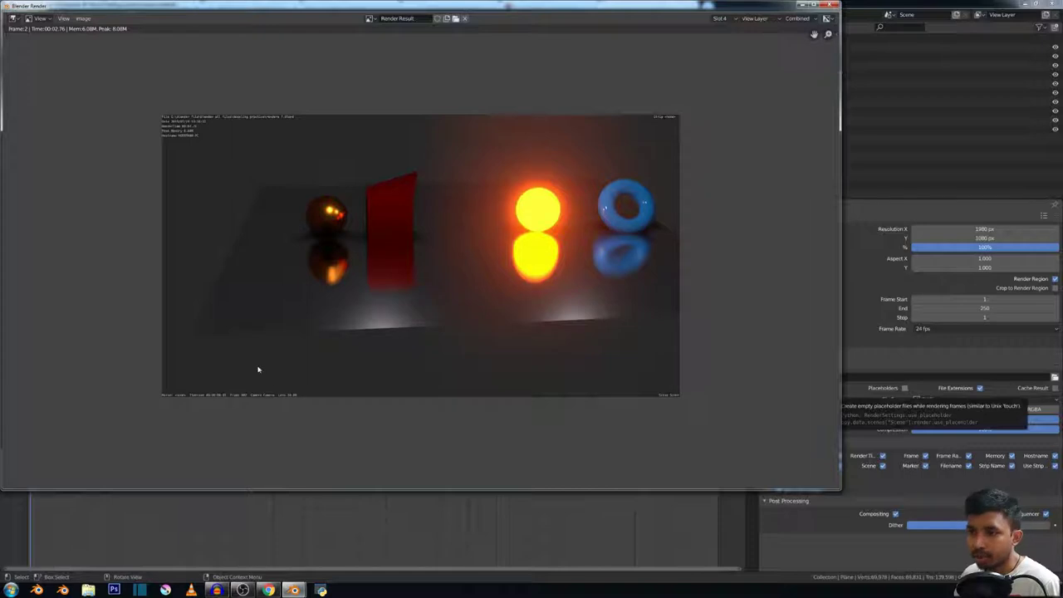
scroll(257, 369, "up", 3)
middle_click_drag(147, 422, 304, 242)
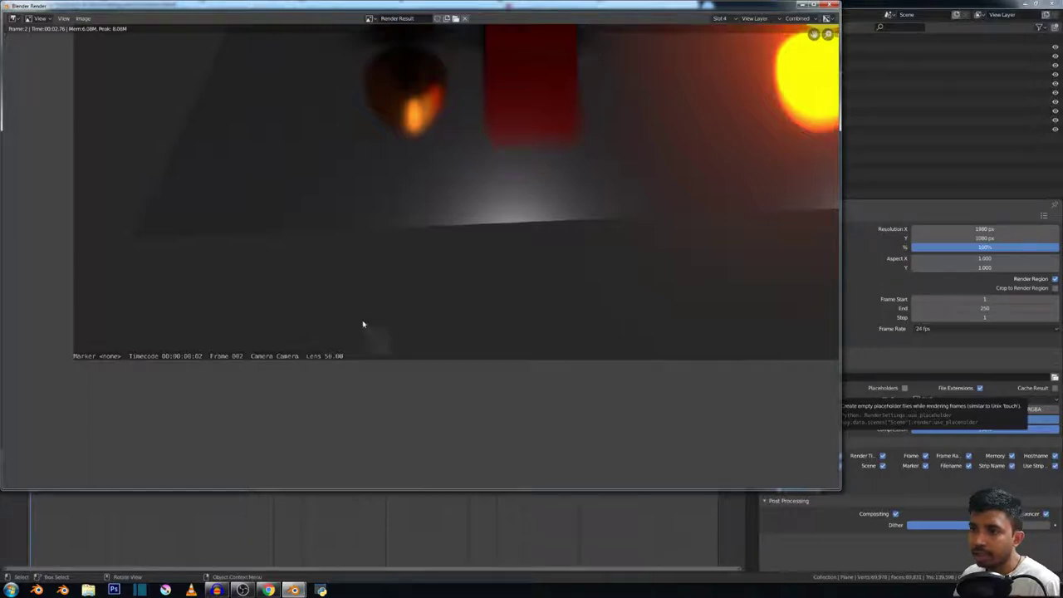
scroll(363, 324, "down", 5)
middle_click_drag(379, 297, 321, 308)
scroll(498, 358, "up", 1)
scroll(498, 357, "up", 3)
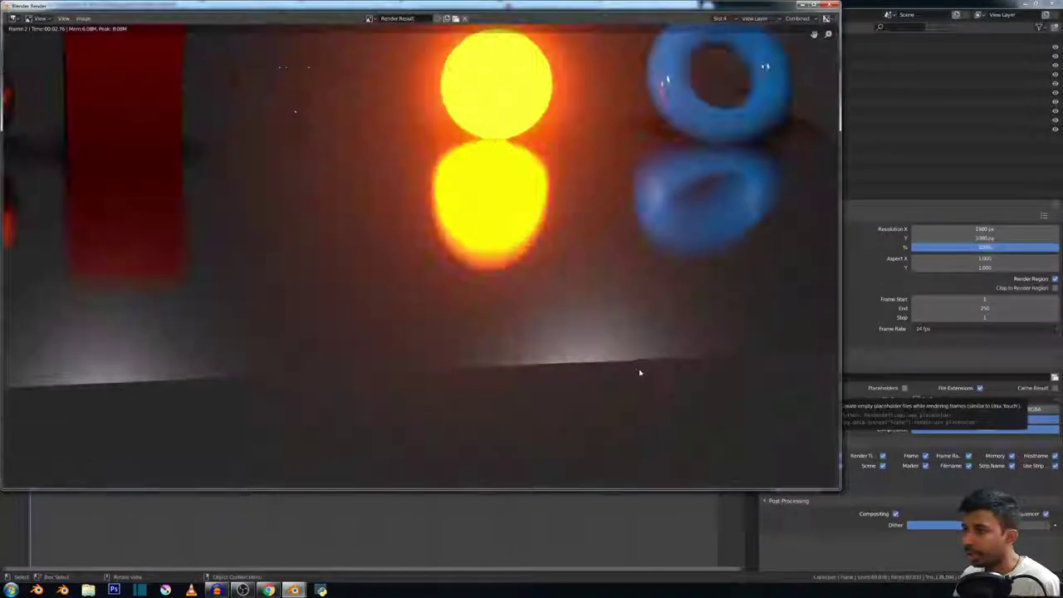
mouse_move(637, 373)
middle_mouse_down()
mouse_move(349, 254)
mouse_move(415, 255)
middle_mouse_up()
scroll(348, 257, "down", 4)
scroll(499, 249, "up", 2)
scroll(591, 104, "up", 3)
middle_click_drag(591, 105, 505, 202)
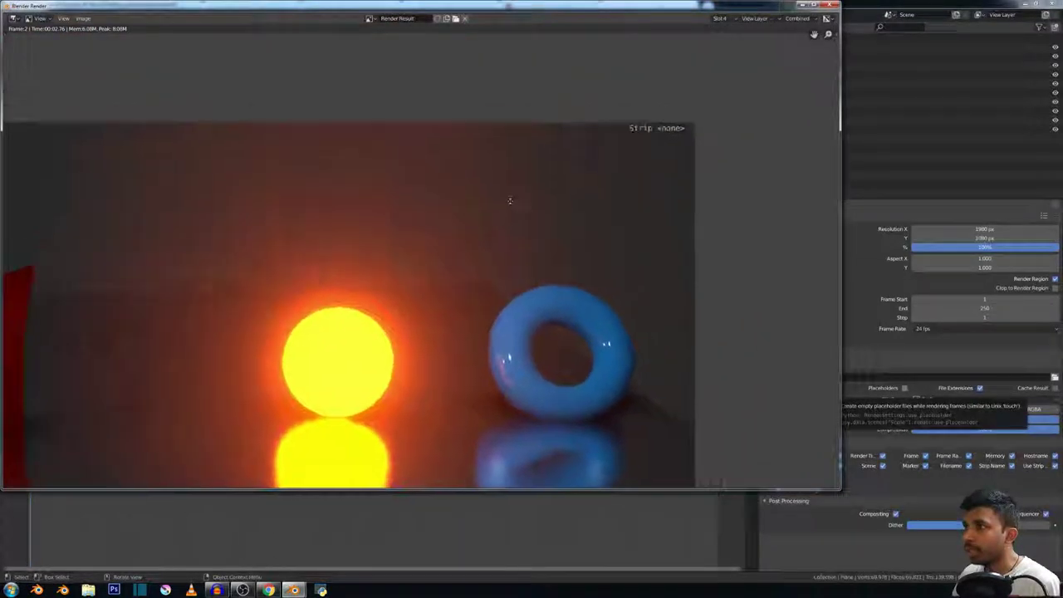
scroll(373, 183, "down", 2)
middle_click_drag(373, 183, 599, 100)
scroll(253, 131, "up", 1)
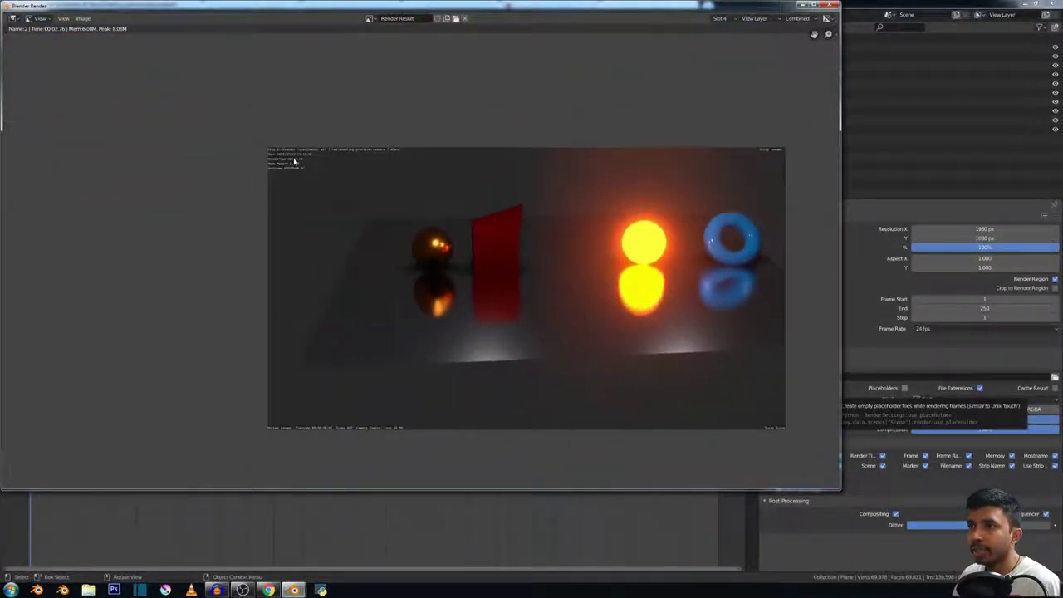
scroll(253, 132, "up", 1)
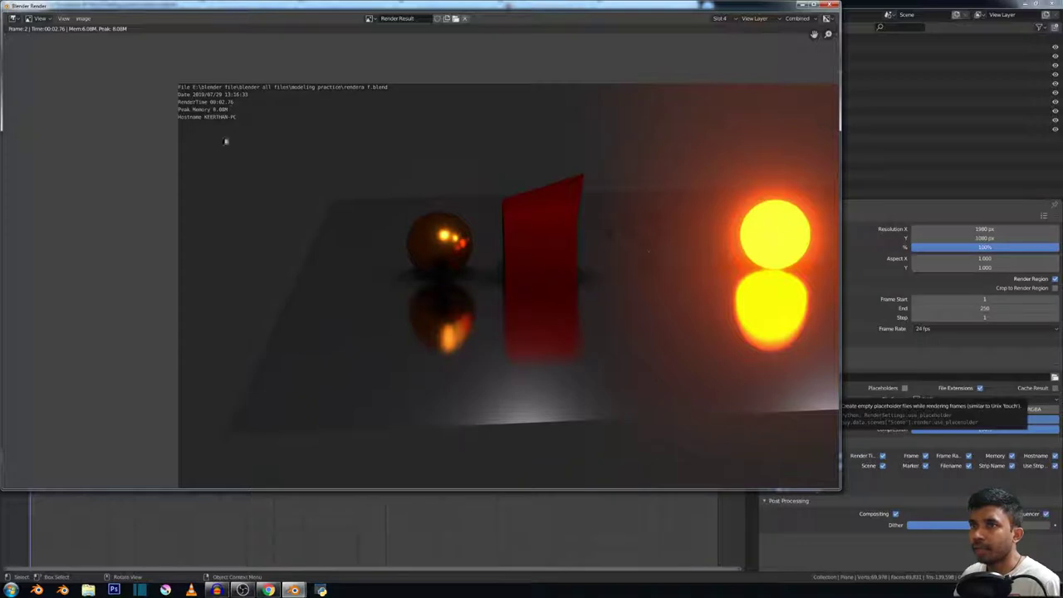
scroll(215, 125, "down", 2)
middle_click_drag(485, 201, 368, 197)
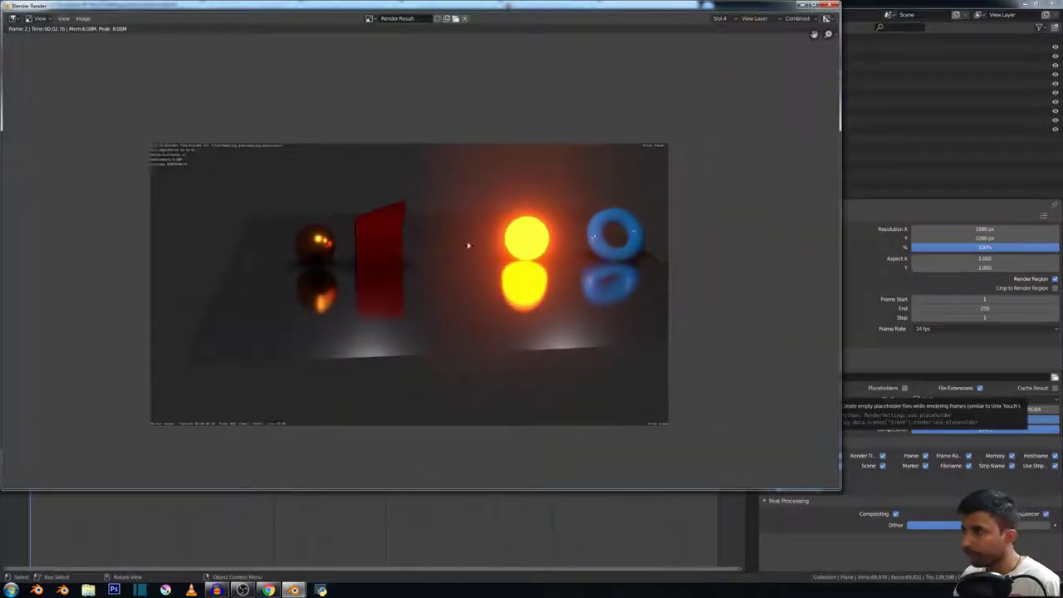
left_click(835, 5)
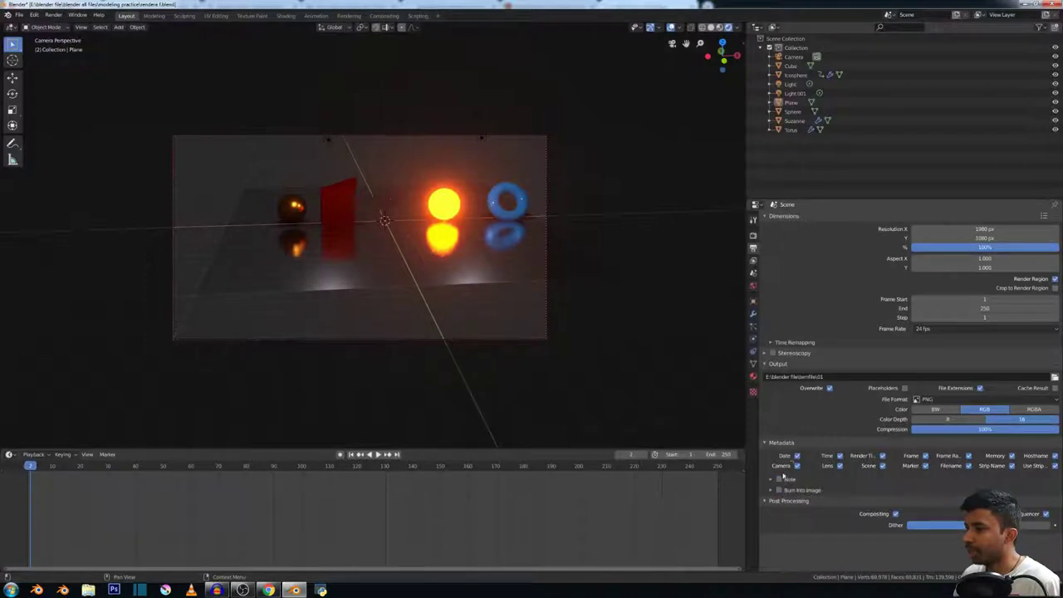
- Switch the render engine from Eevee to Cycles
left_click(753, 236)
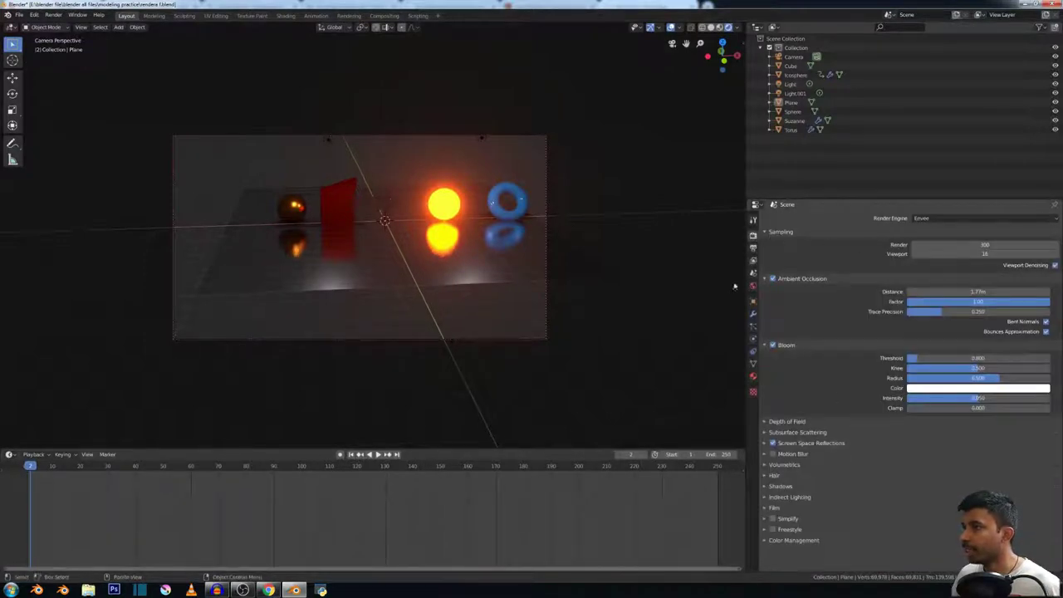
left_click(753, 249)
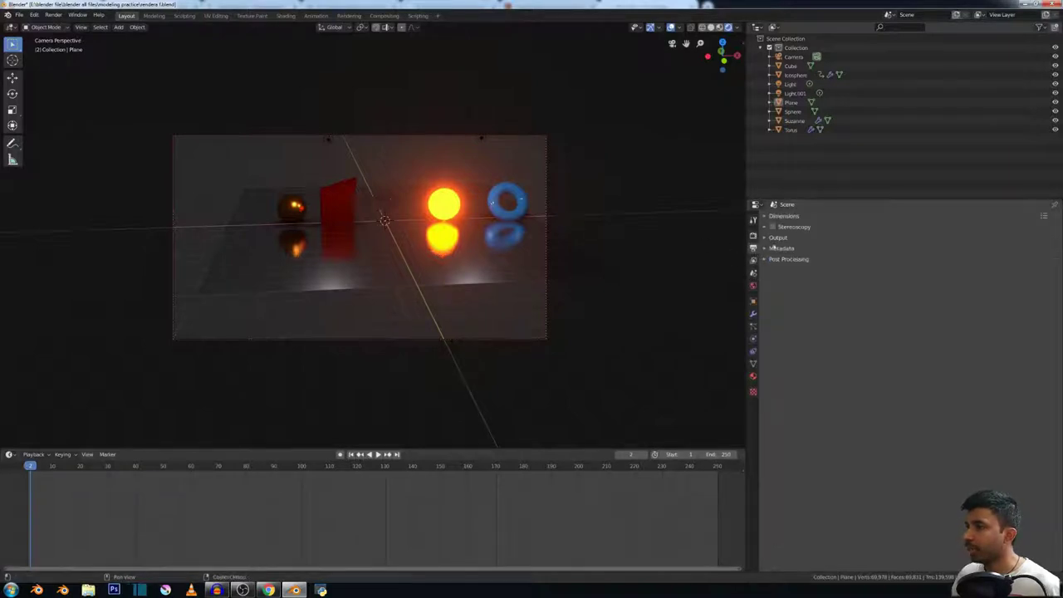
left_click(753, 237)
left_click(929, 219)
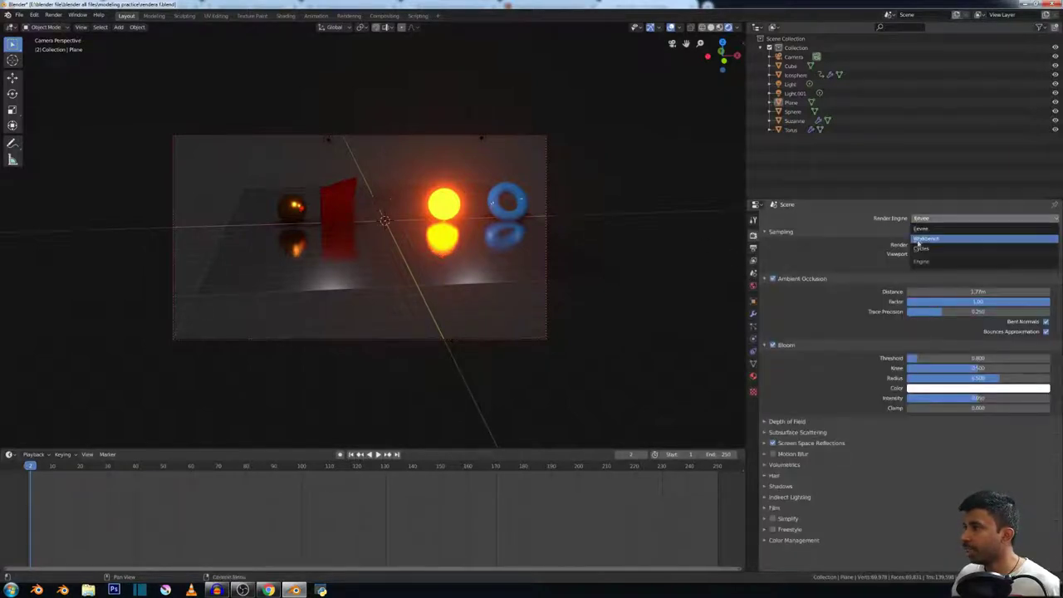
left_click(939, 251)
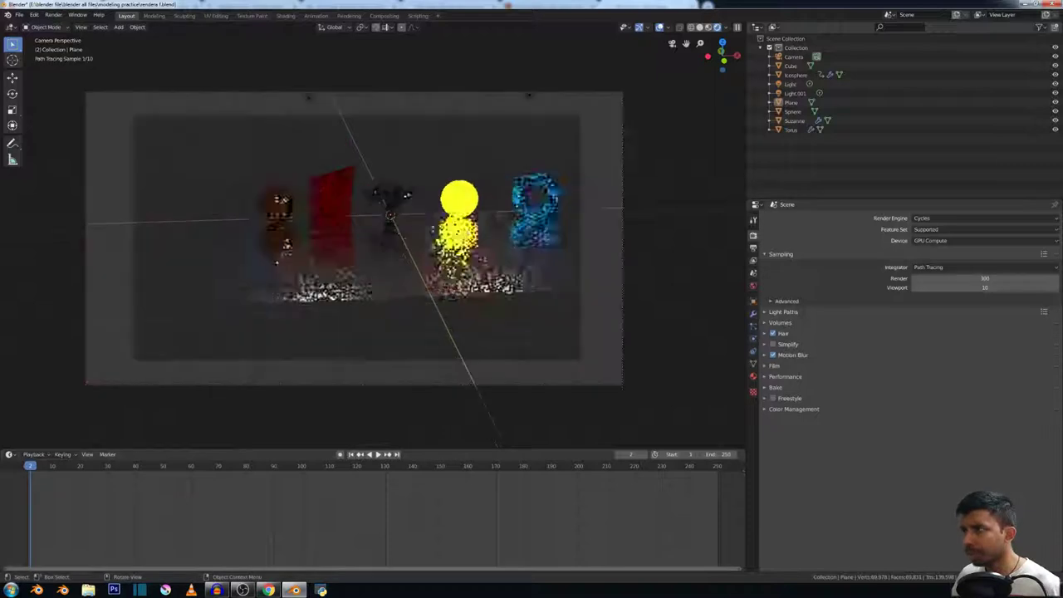
- Set render samples to 300 and bring up the View Layer passes settings
left_click_drag(992, 278, 980, 278)
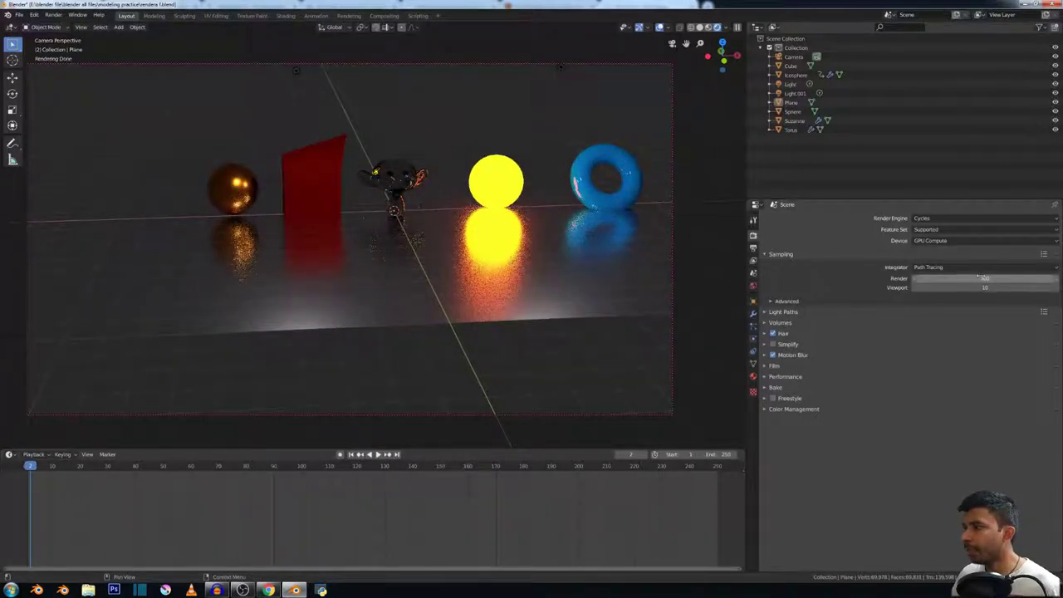
left_click(973, 279)
type("300")
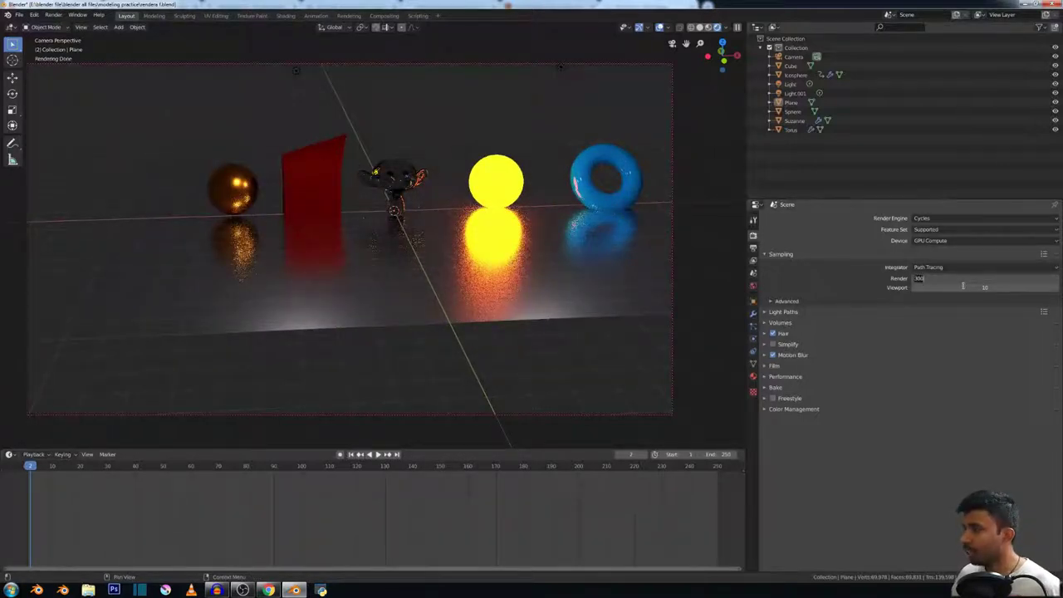
left_click(753, 260)
scroll(805, 363, "down", 1)
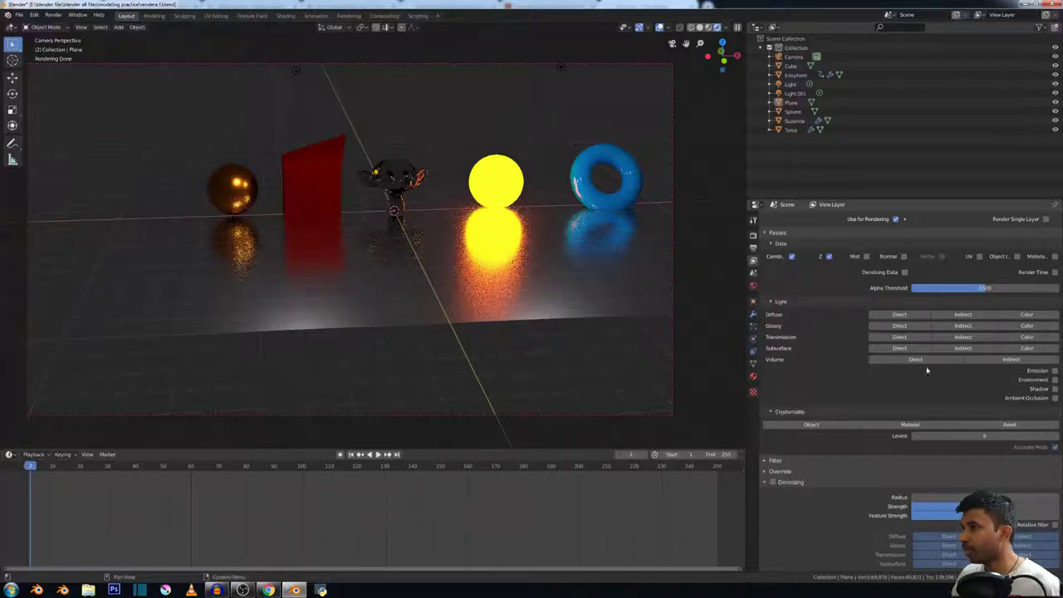
- Collapse the View Layer and Passes panels and toggle view-layer Denoising, leaving it unticked
scroll(814, 293, "up", 1)
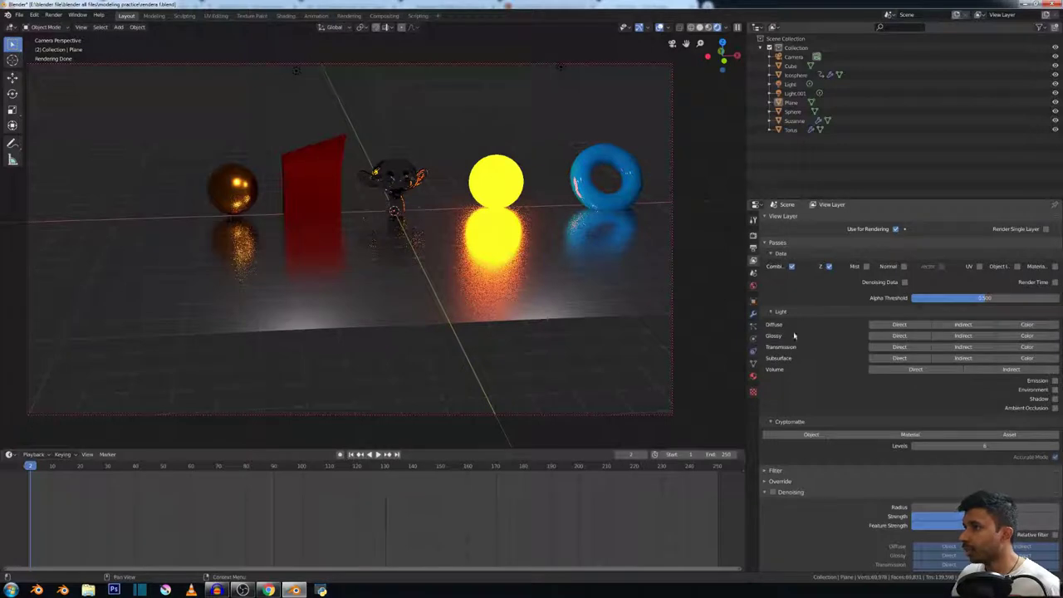
left_click(769, 218)
left_click(768, 227)
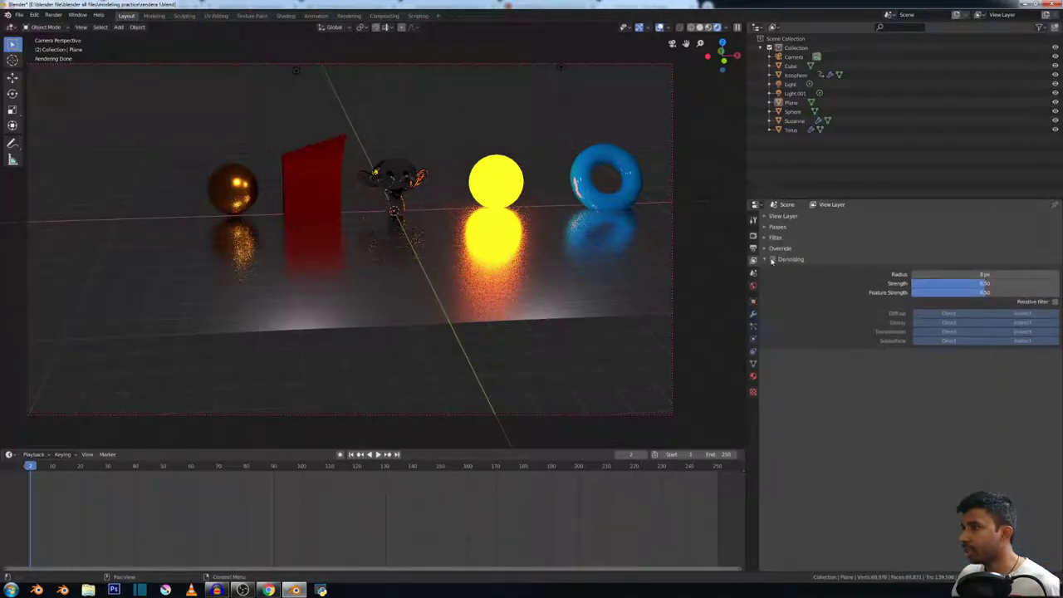
left_click(773, 260)
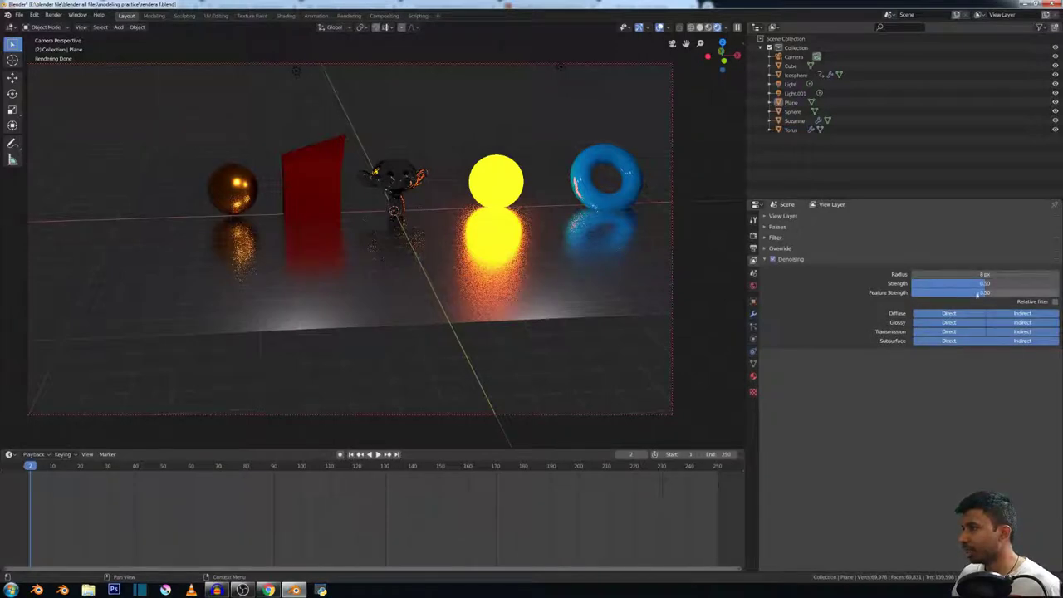
left_click(766, 260)
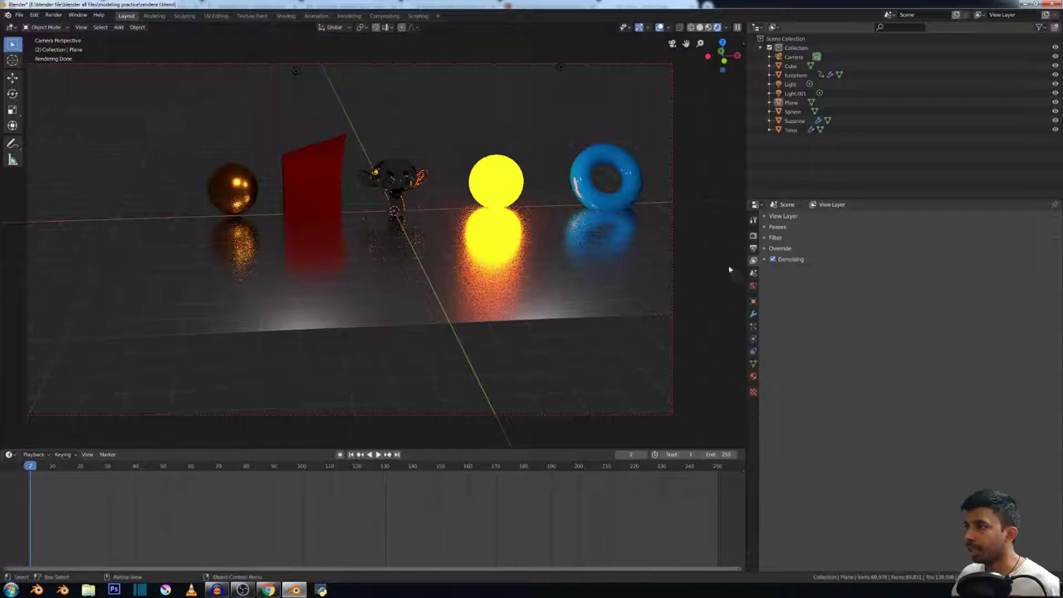
left_click(773, 260)
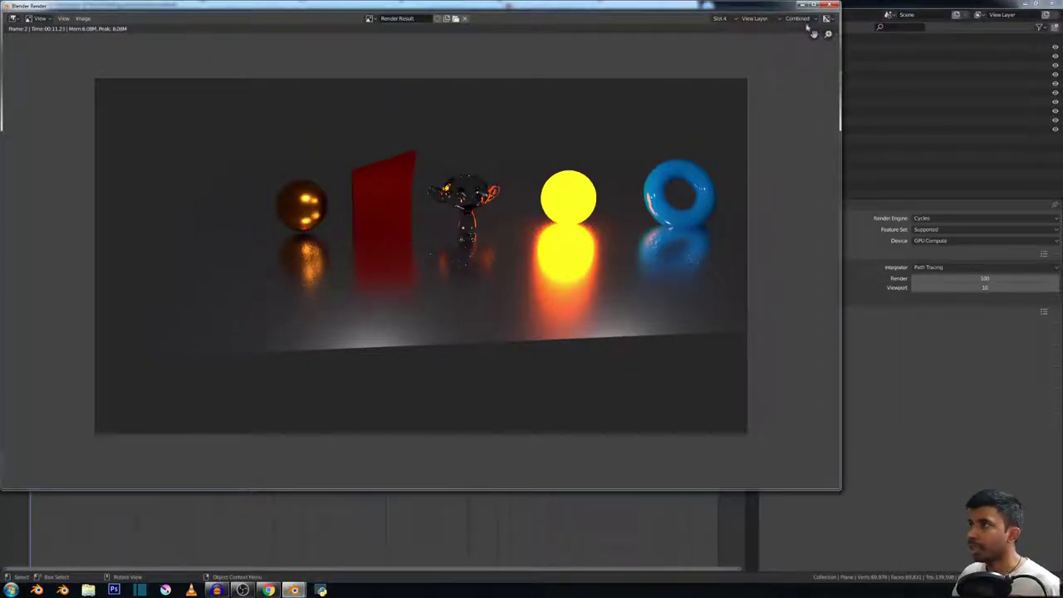
- Choose empty Slot 5 in the Render window as the target, then close the window
left_click(721, 18)
left_click(728, 76)
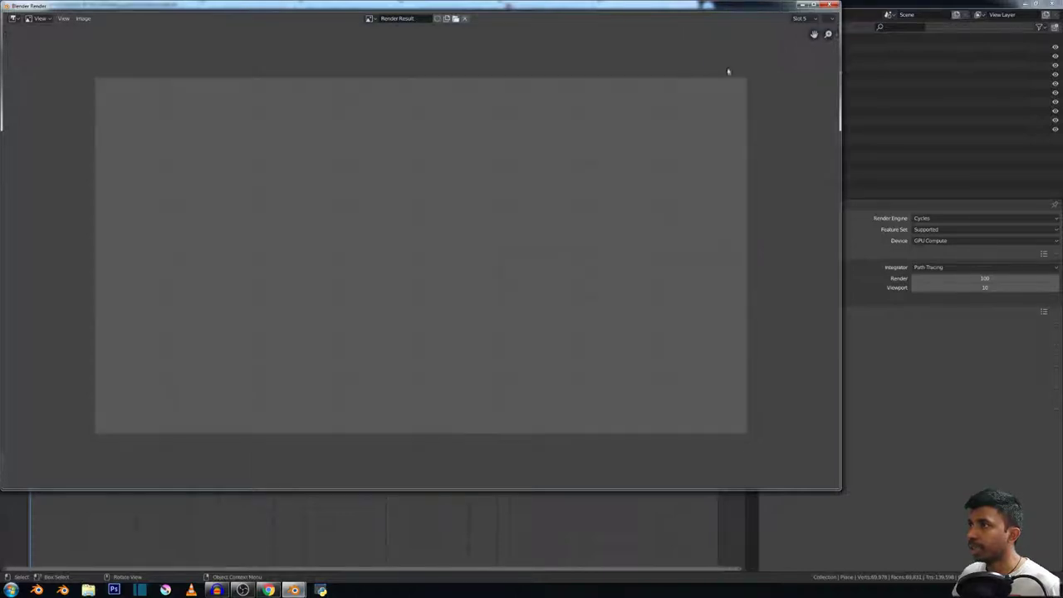
left_click(832, 5)
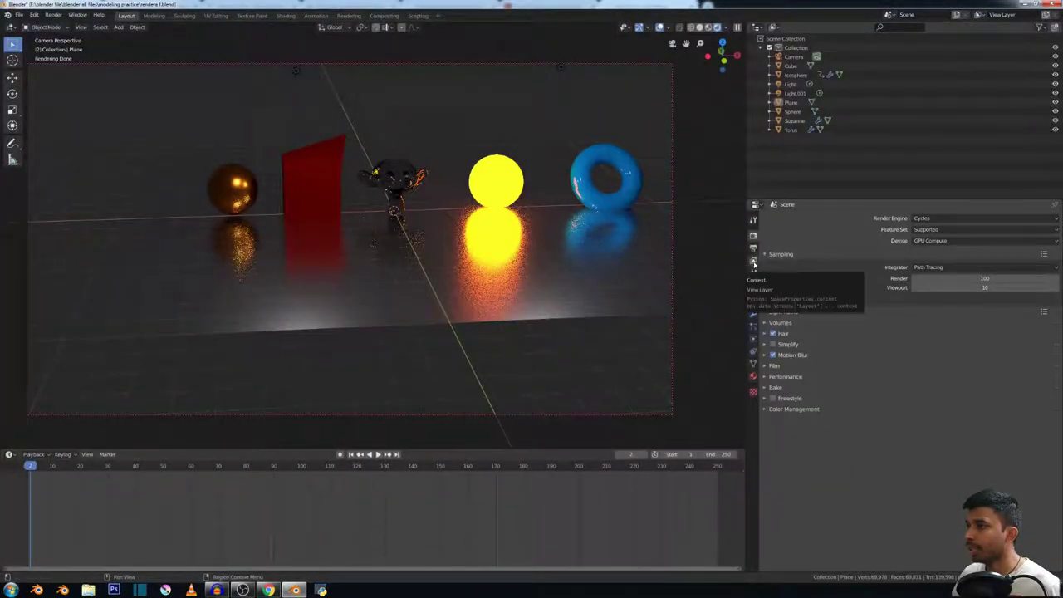
- Enable view-layer Denoising and render frame 2 with Cycles into slot 5
left_click(754, 262)
left_click(773, 260)
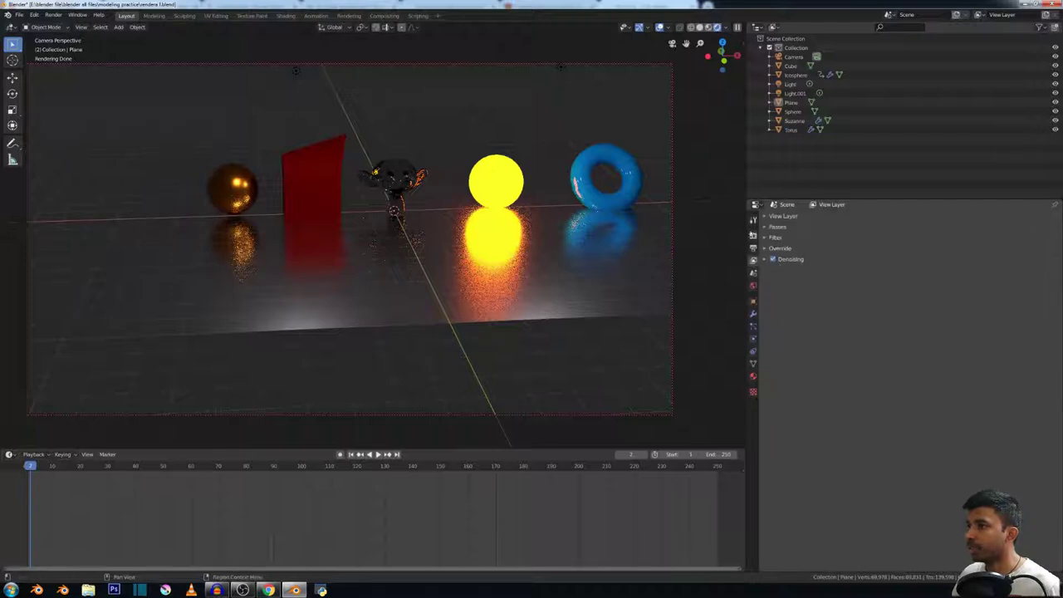
left_click(53, 15)
left_click(71, 26)
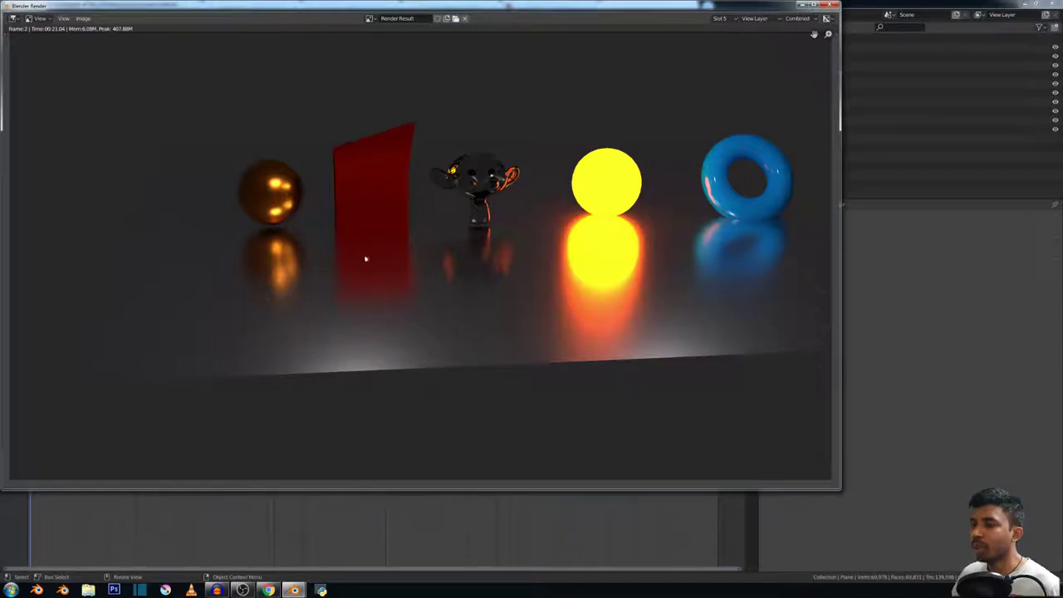
scroll(458, 221, "down", 3)
scroll(464, 218, "up", 2)
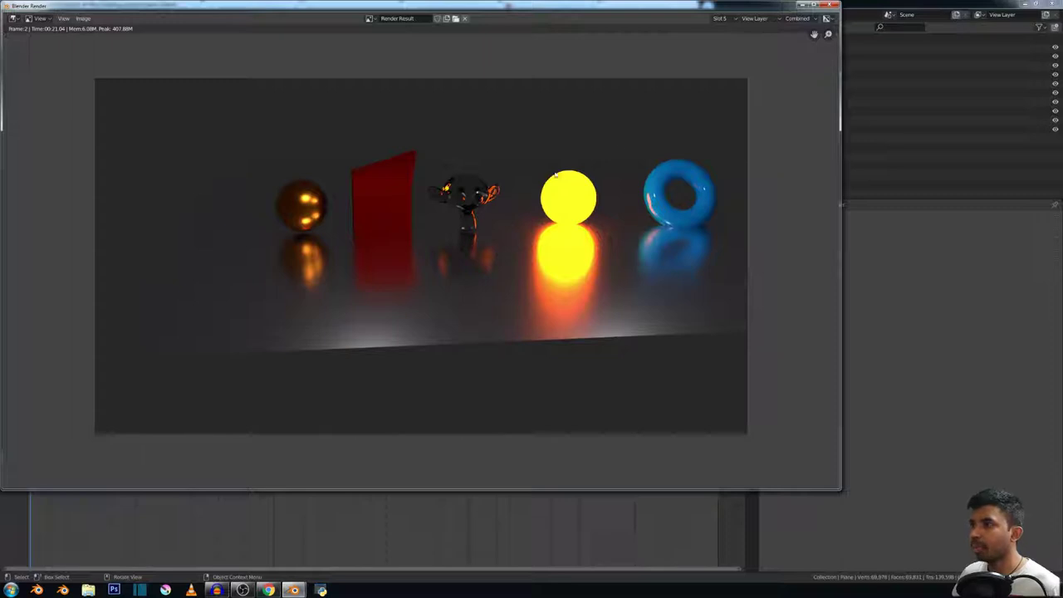
left_click(719, 19)
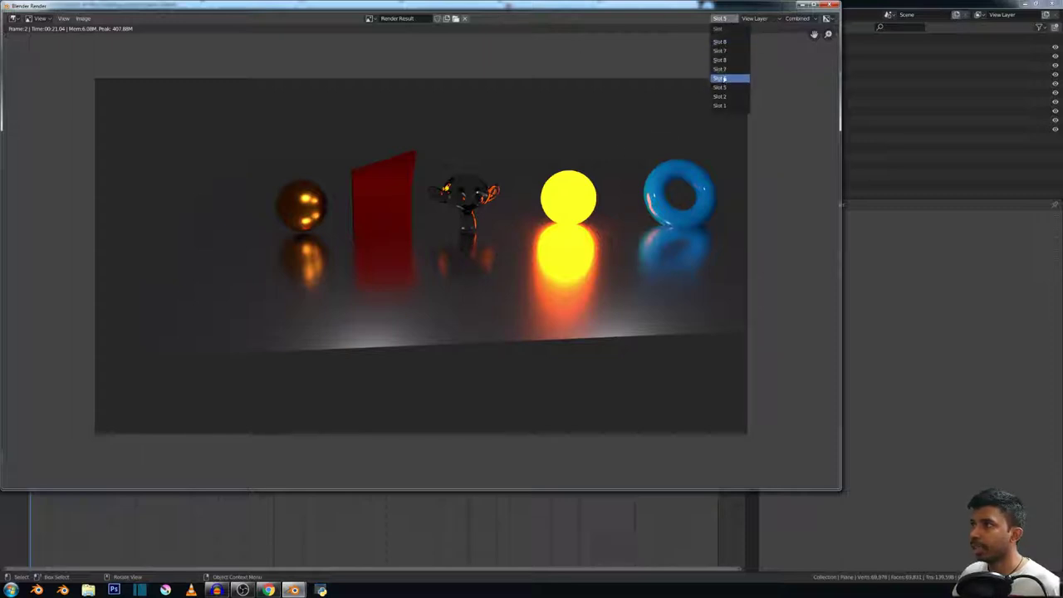
left_click(725, 77)
left_click(719, 18)
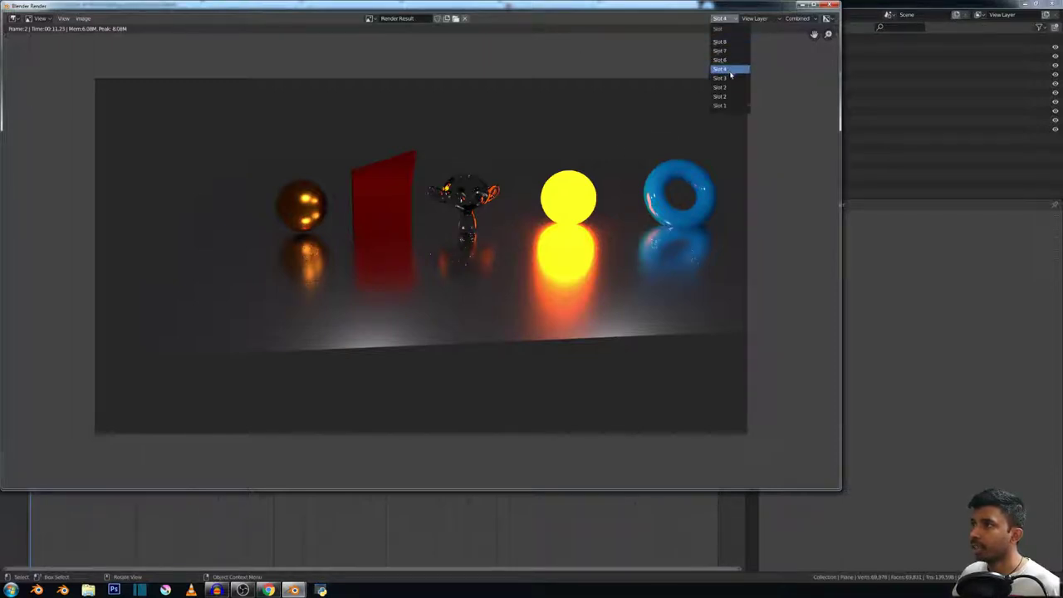
left_click(730, 73)
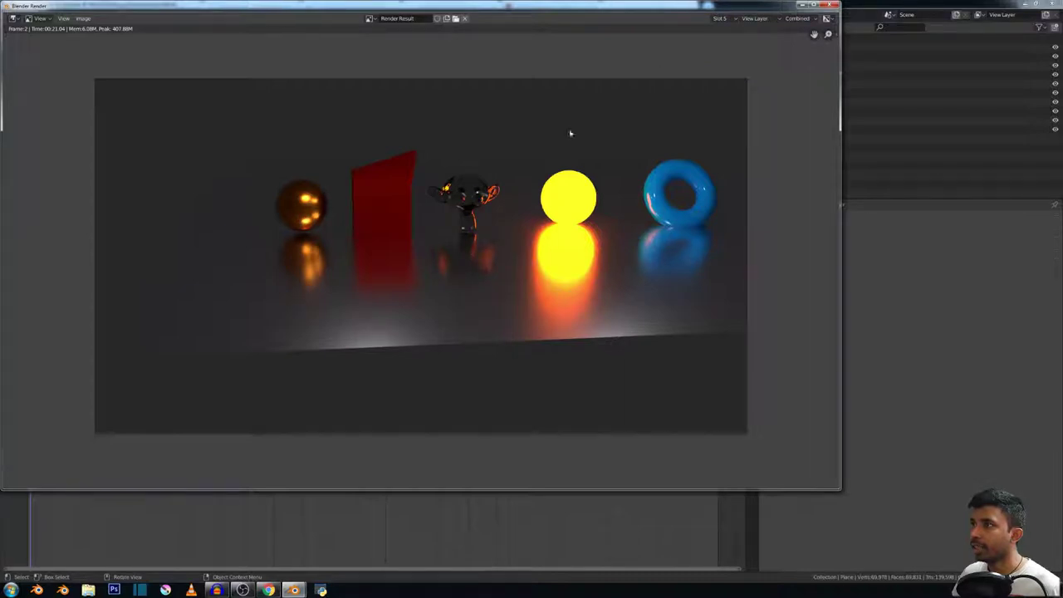
left_click(720, 18)
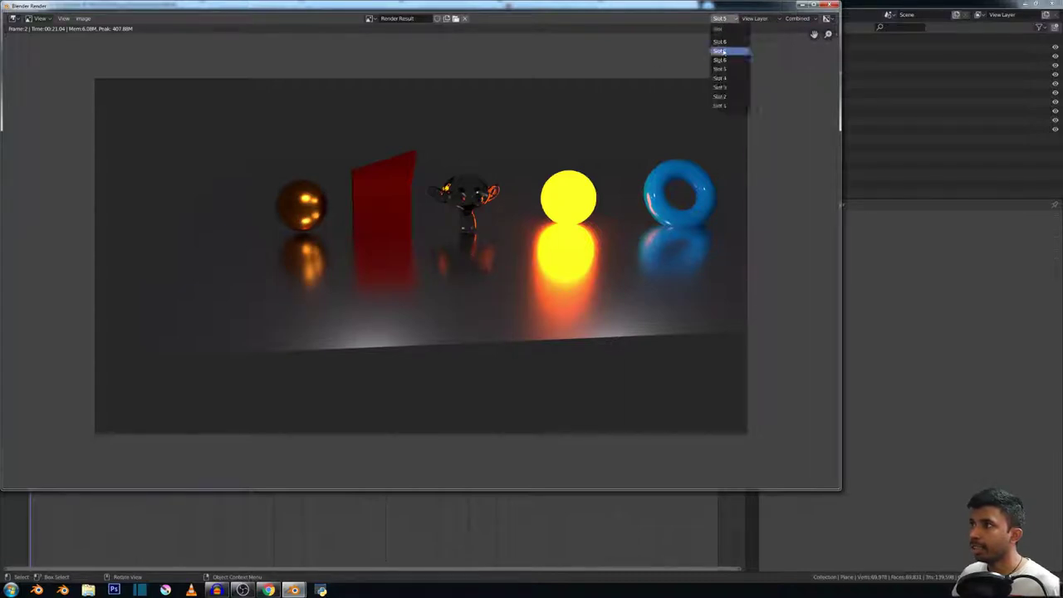
left_click(726, 67)
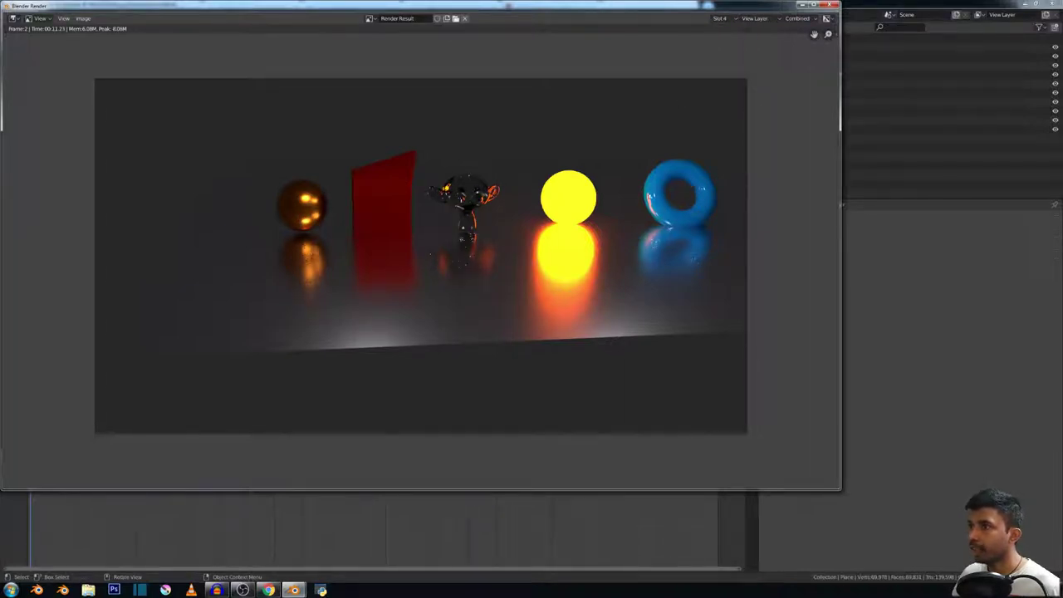
left_click(719, 19)
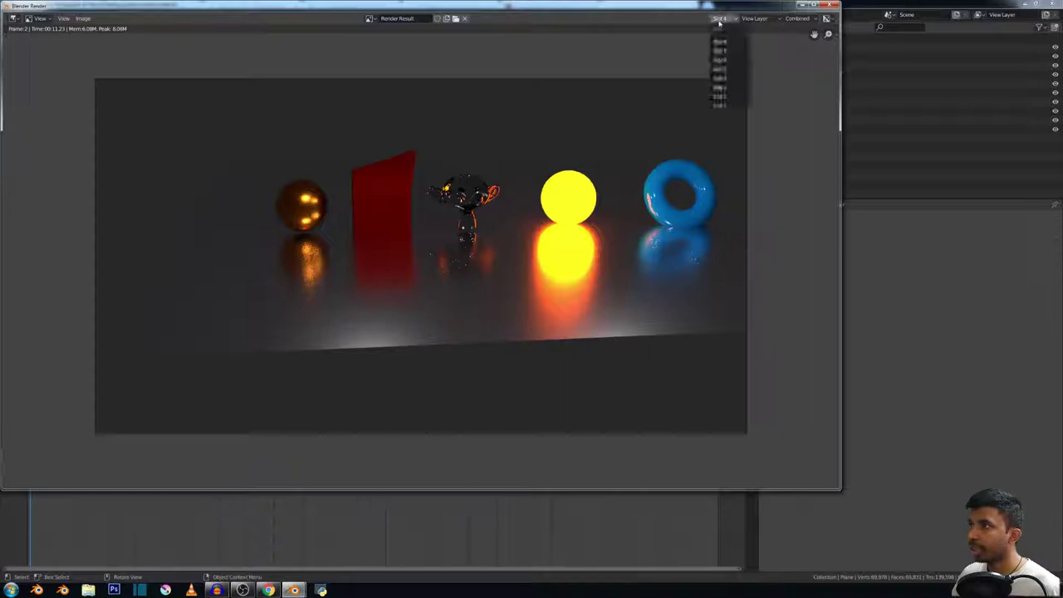
left_click(720, 69)
scroll(570, 219, "up", 4)
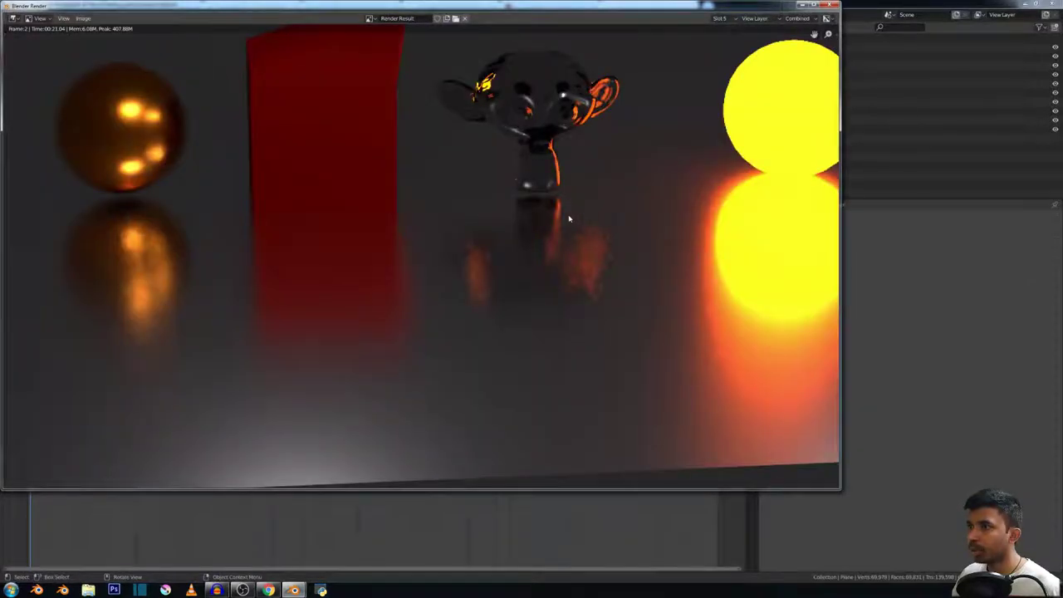
scroll(124, 269, "down", 4)
scroll(124, 268, "down", 2)
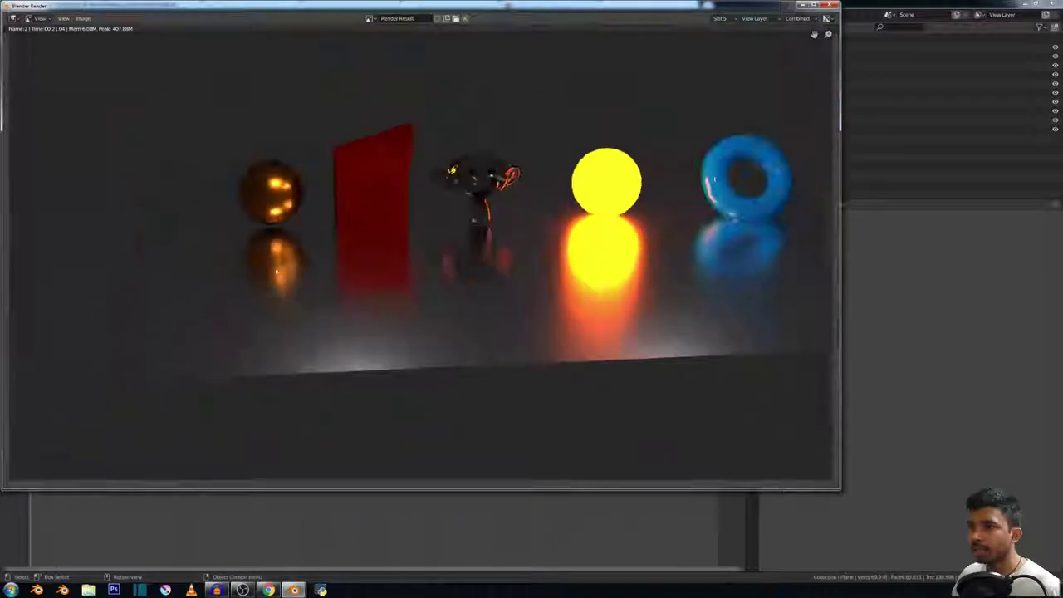
scroll(458, 264, "down", 2)
scroll(458, 264, "down", 1)
scroll(487, 255, "up", 2)
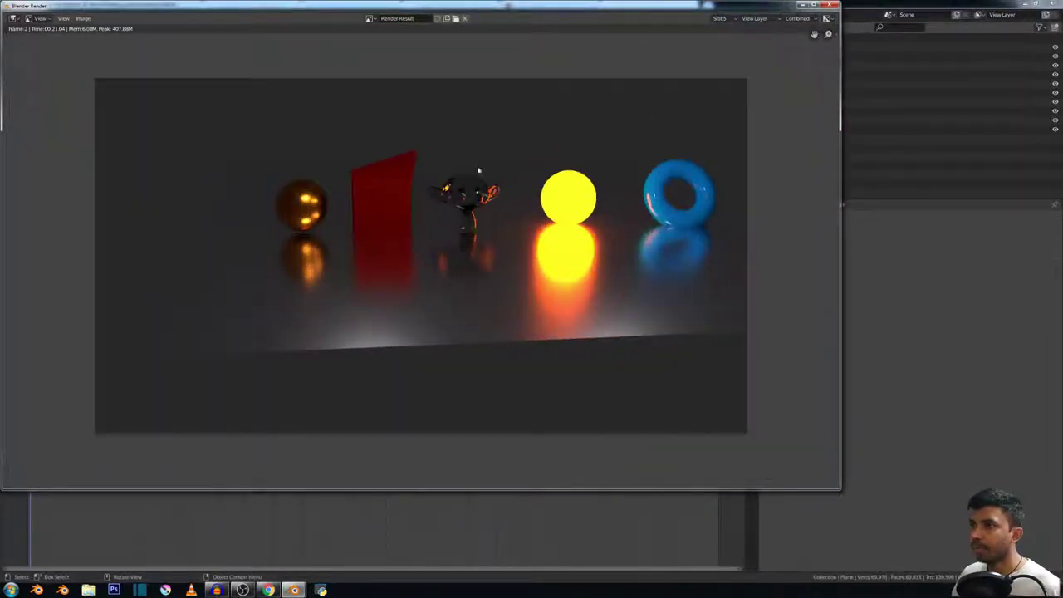
- Close the render window and render the current frame again
left_click(831, 5)
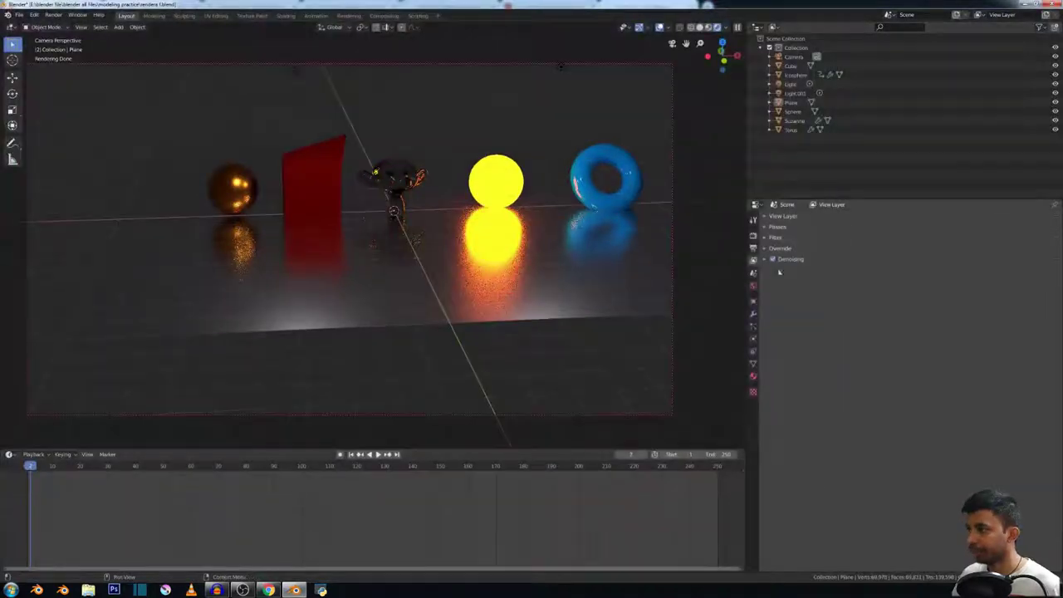
left_click(765, 259)
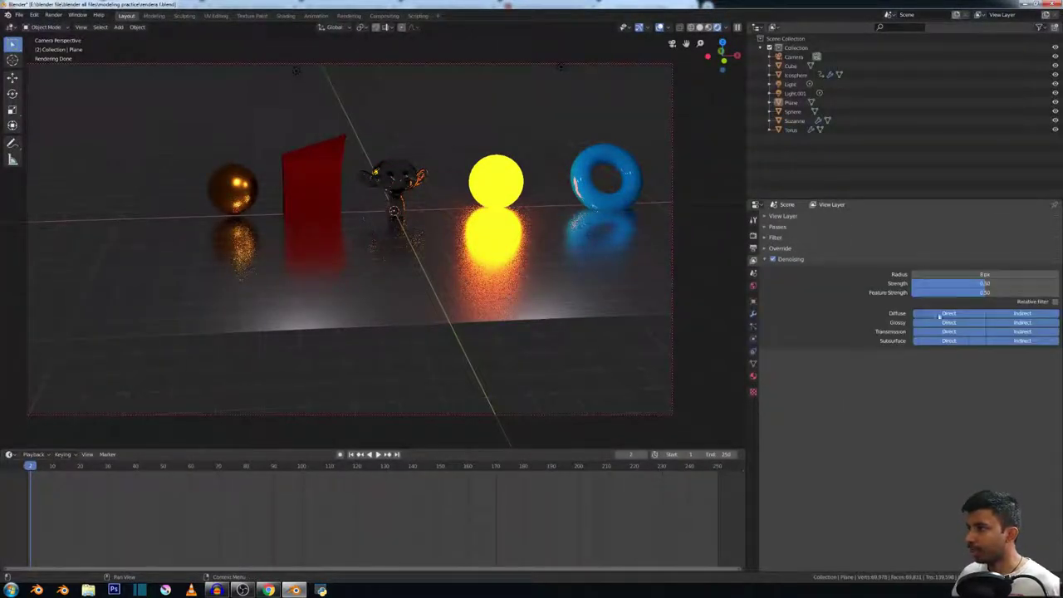
left_click(765, 259)
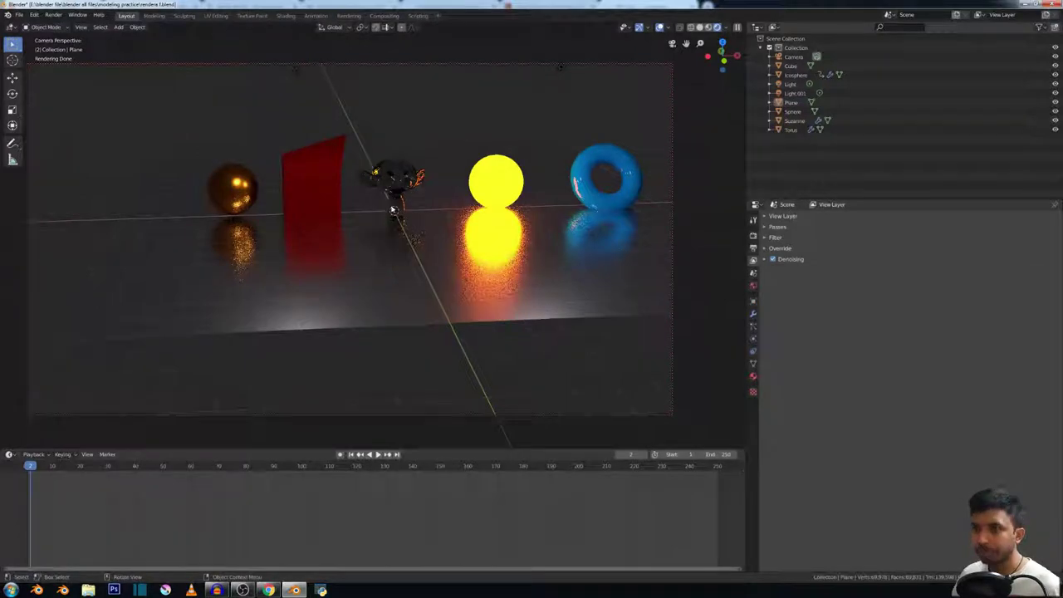
scroll(393, 209, "up", 1)
scroll(390, 212, "down", 2)
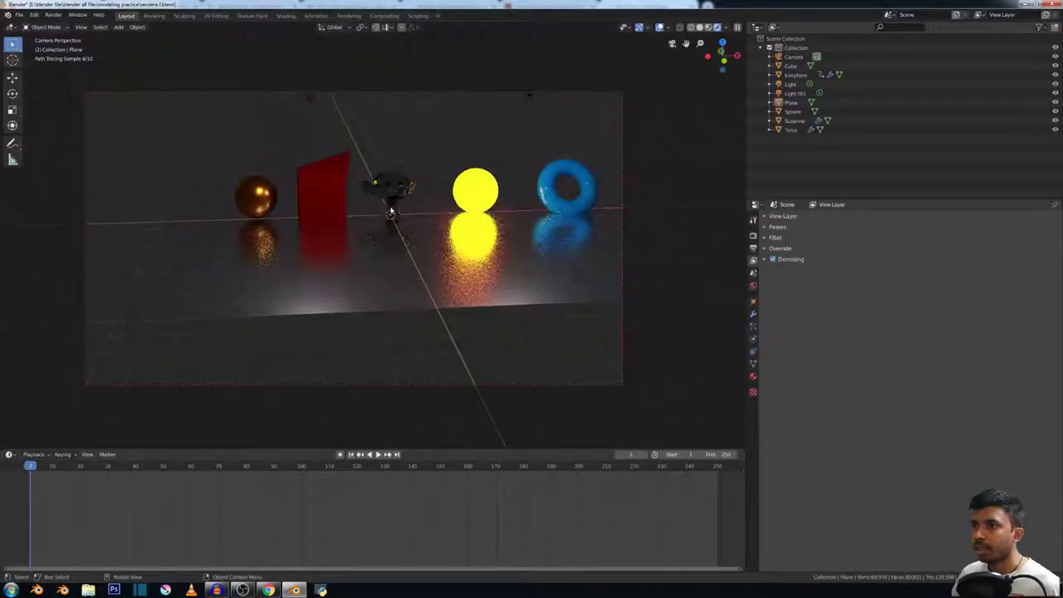
left_click(54, 15)
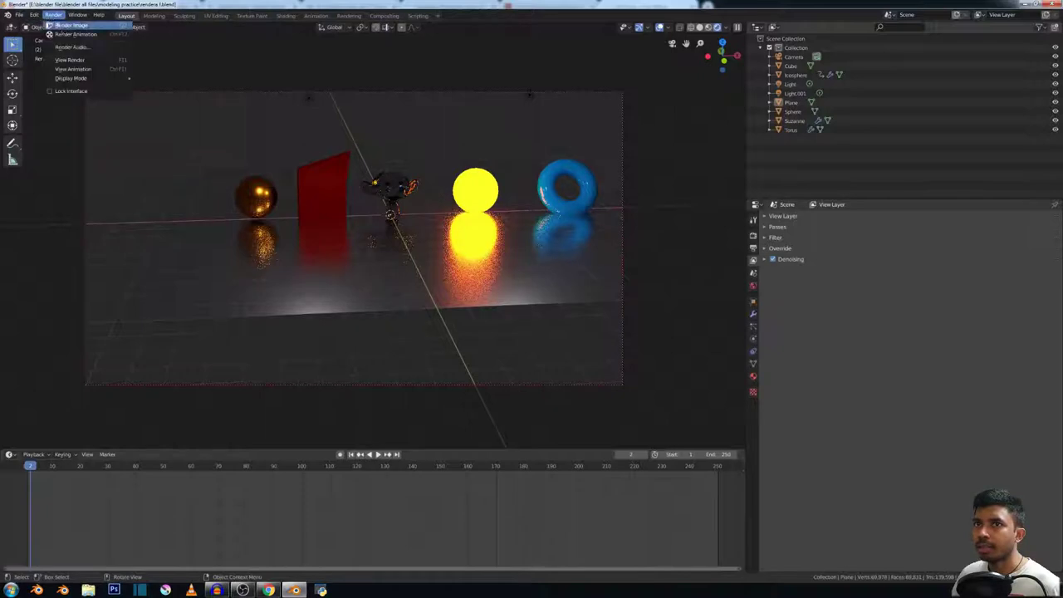
left_click(60, 25)
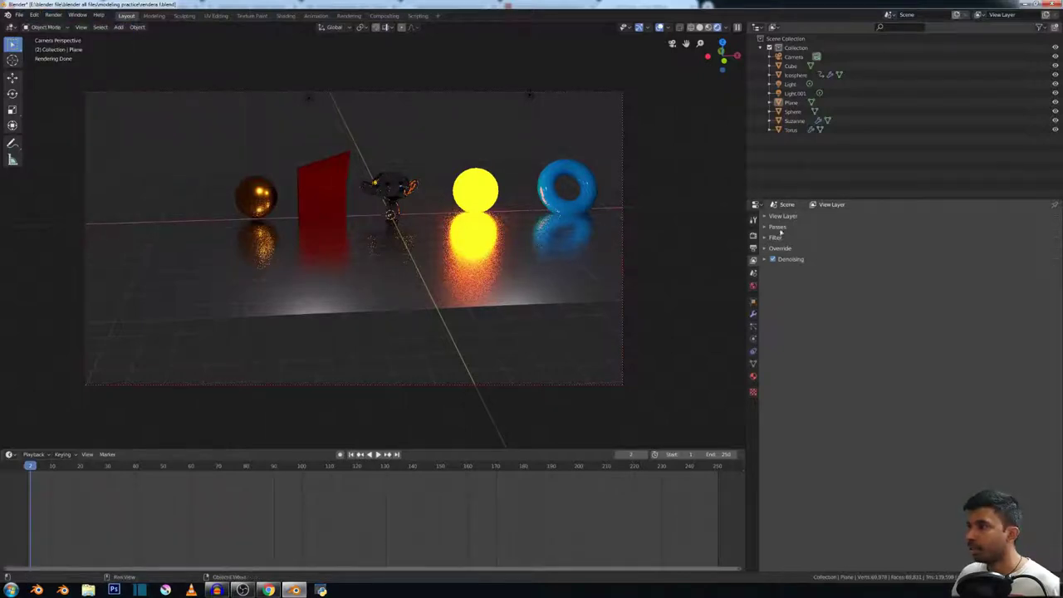
- Set the render engine back to Eevee in Render Properties
left_click(753, 236)
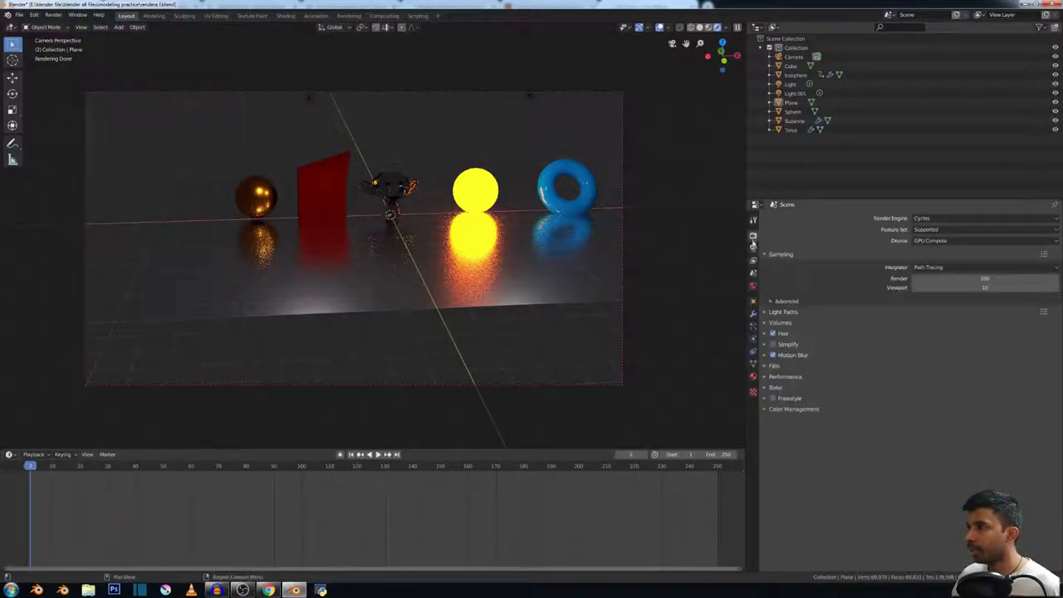
left_click(923, 218)
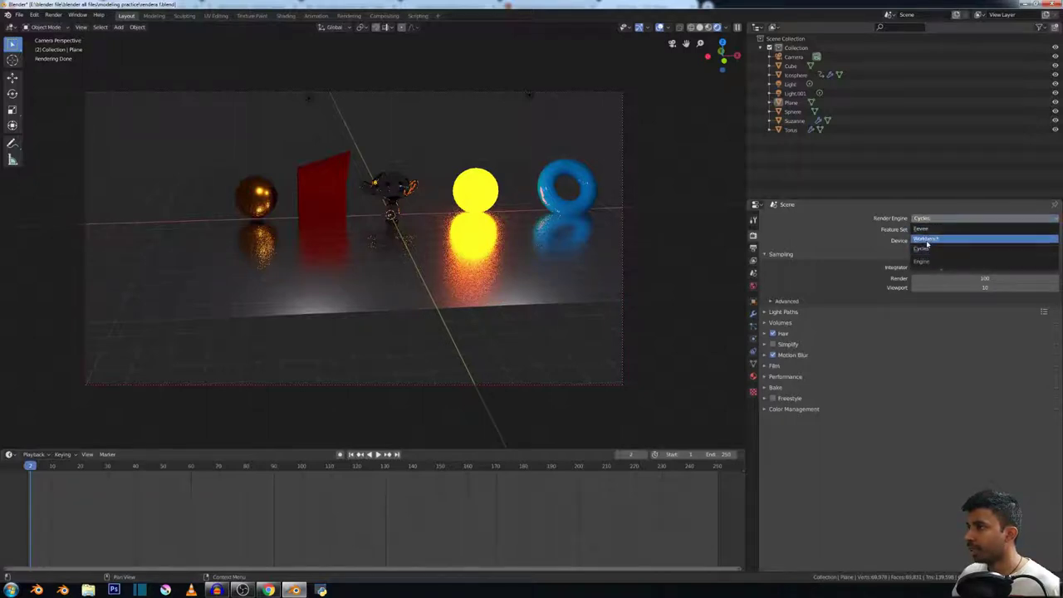
left_click(922, 229)
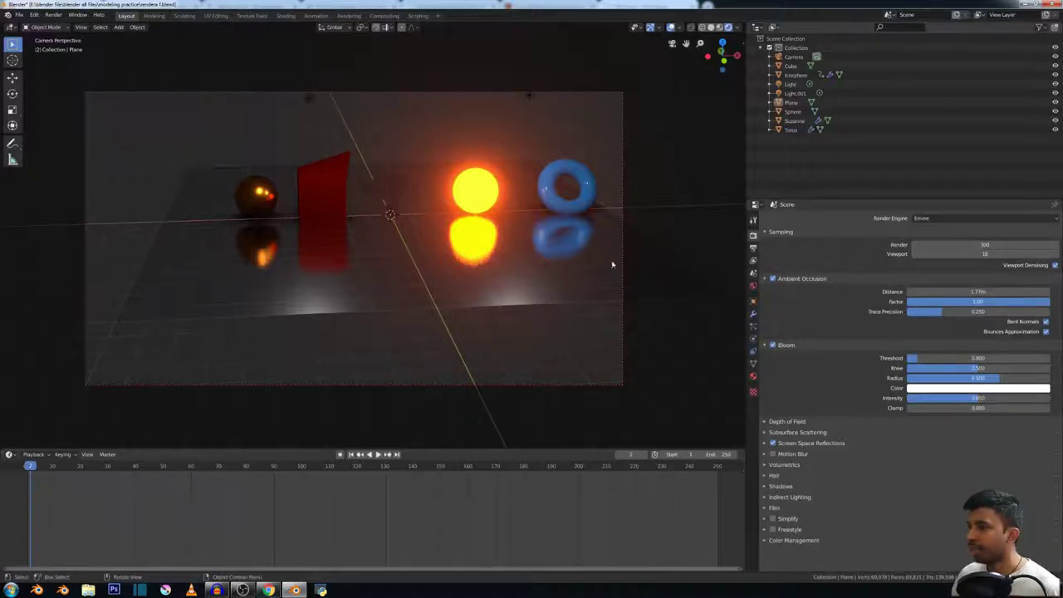
- Switch to the Rendering workspace to review the 21.04 s frame 2 render in slot 5
left_click(382, 16)
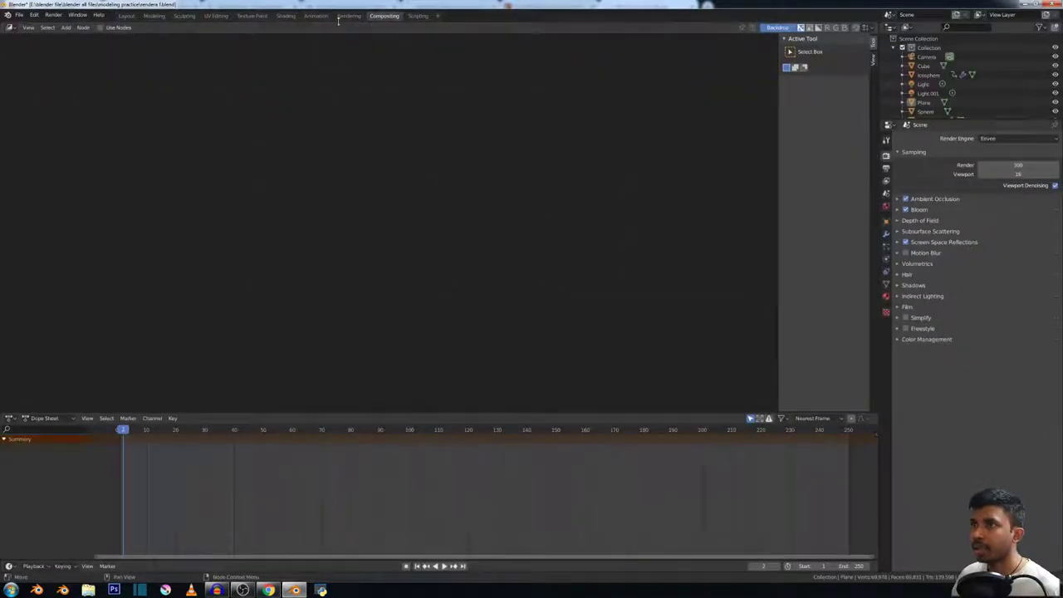
left_click(348, 15)
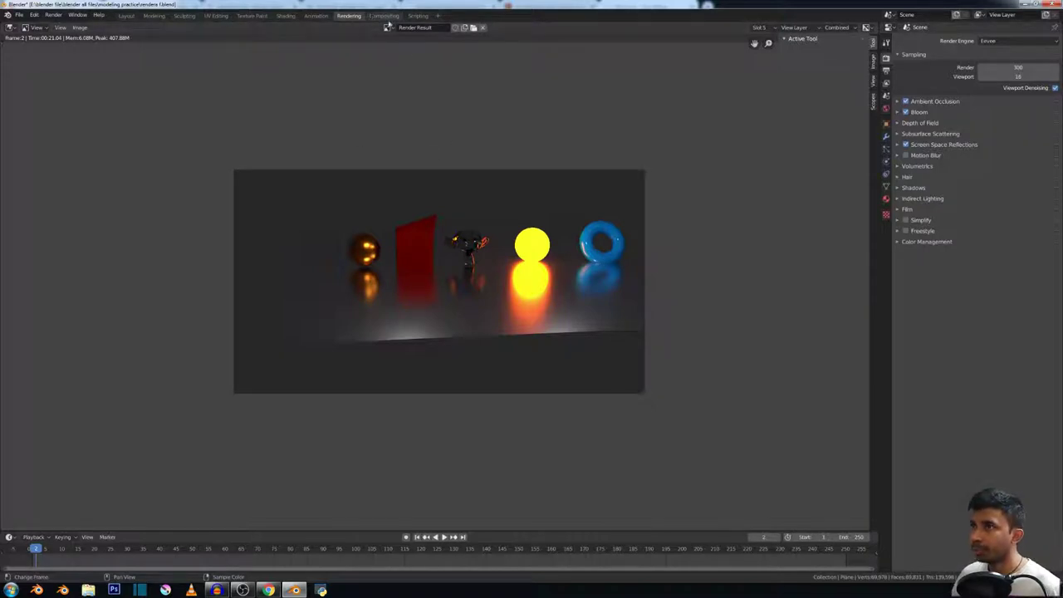
left_click(384, 15)
left_click(349, 15)
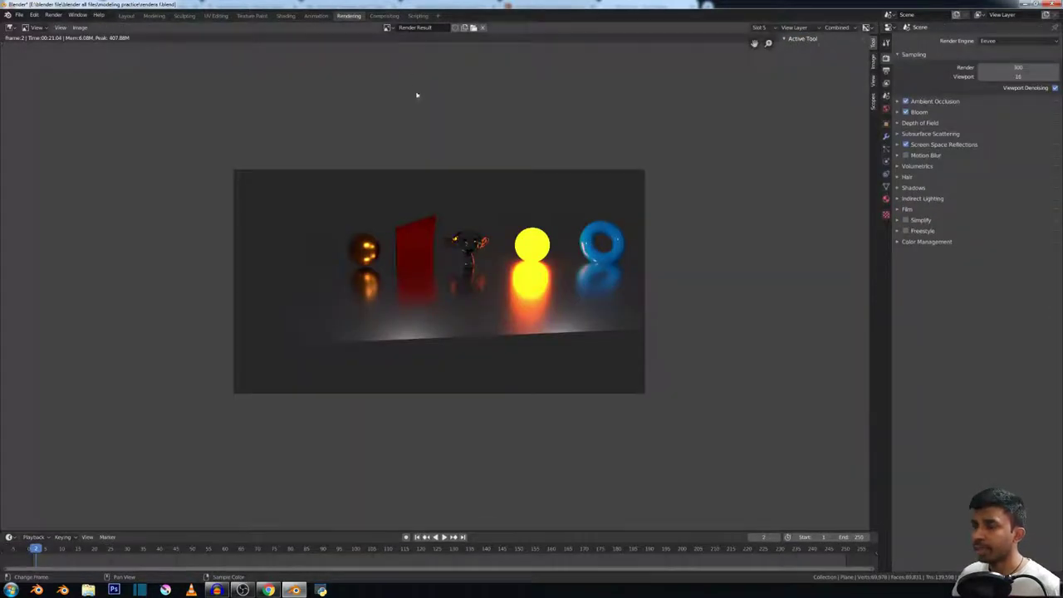
scroll(451, 254, "up", 2)
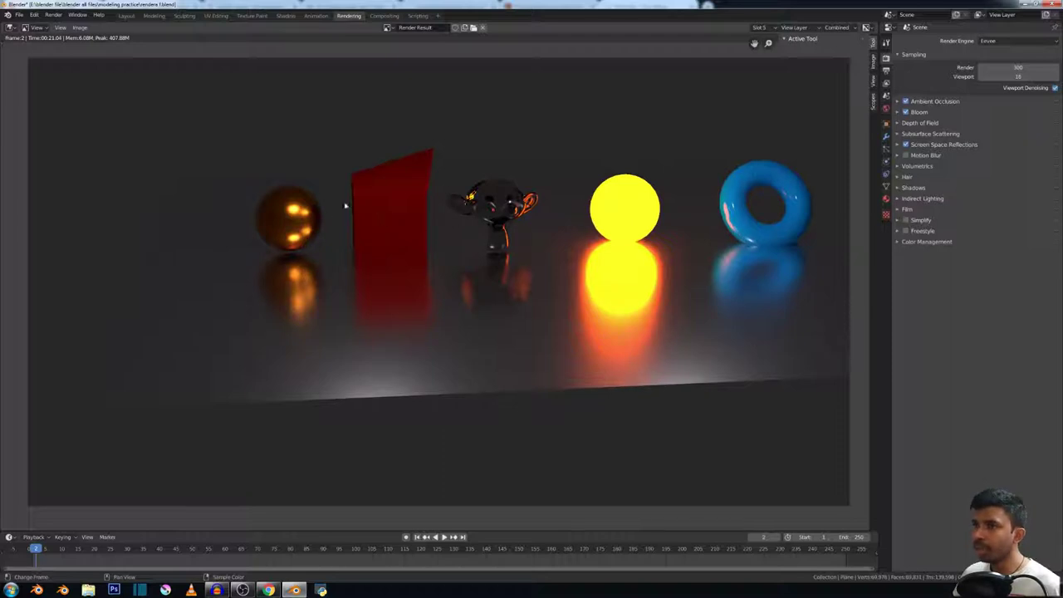
scroll(423, 231, "down", 1)
scroll(421, 211, "down", 1)
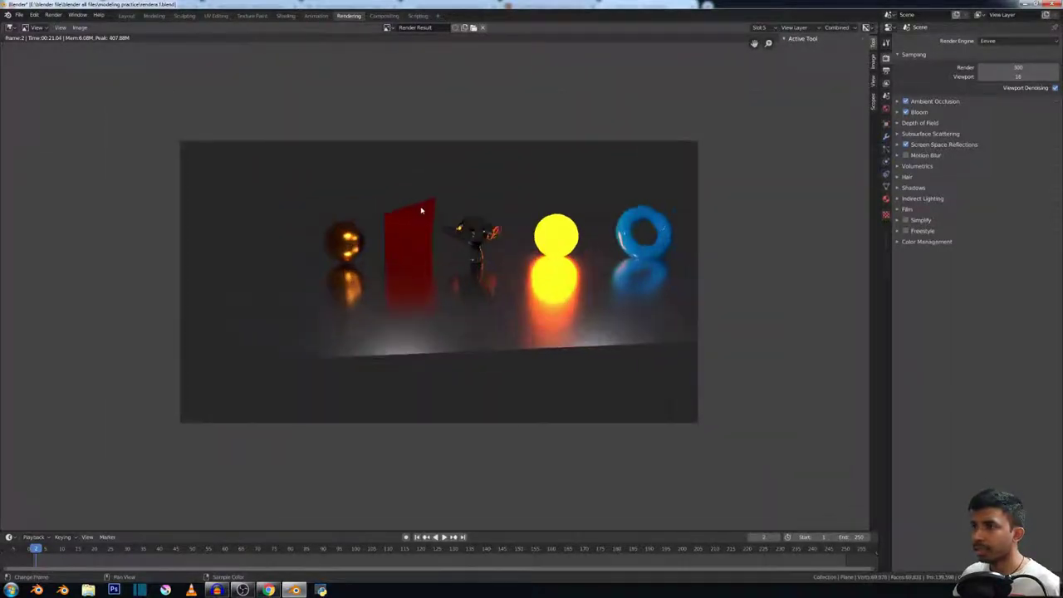